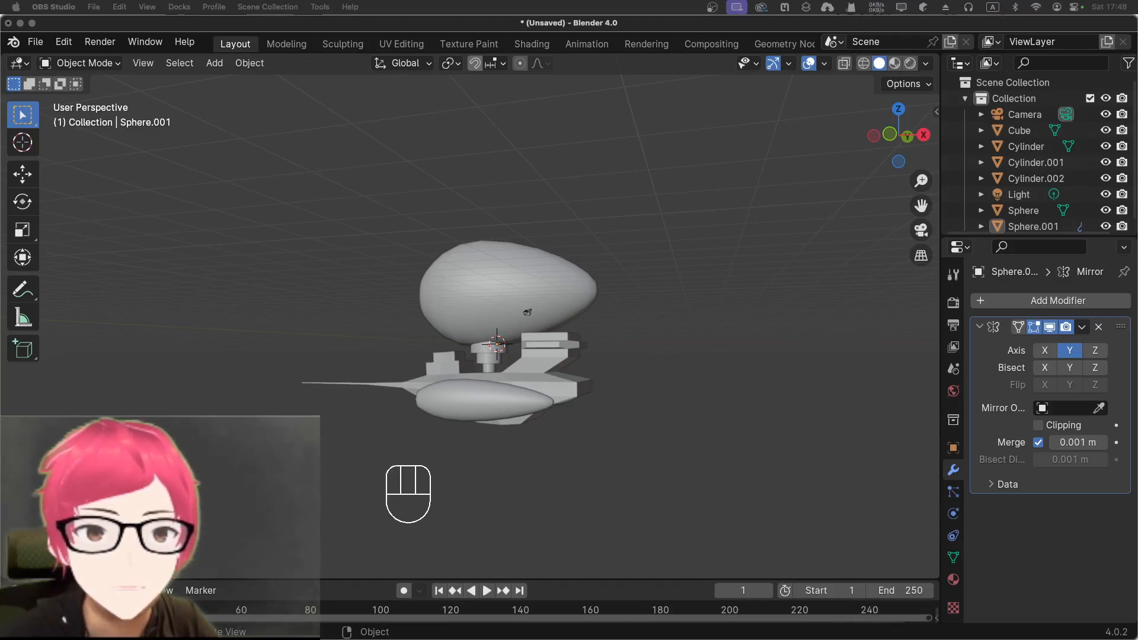
pyautogui.hotkey('ctrl', 'Up')
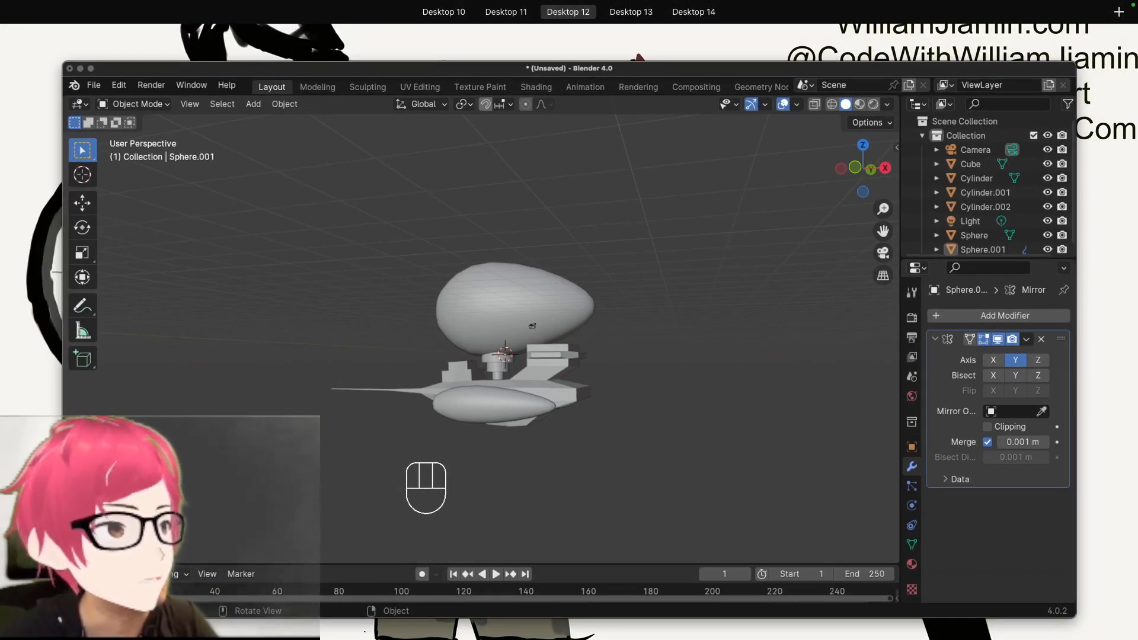
pyautogui.hotkey('ctrl', 'Up')
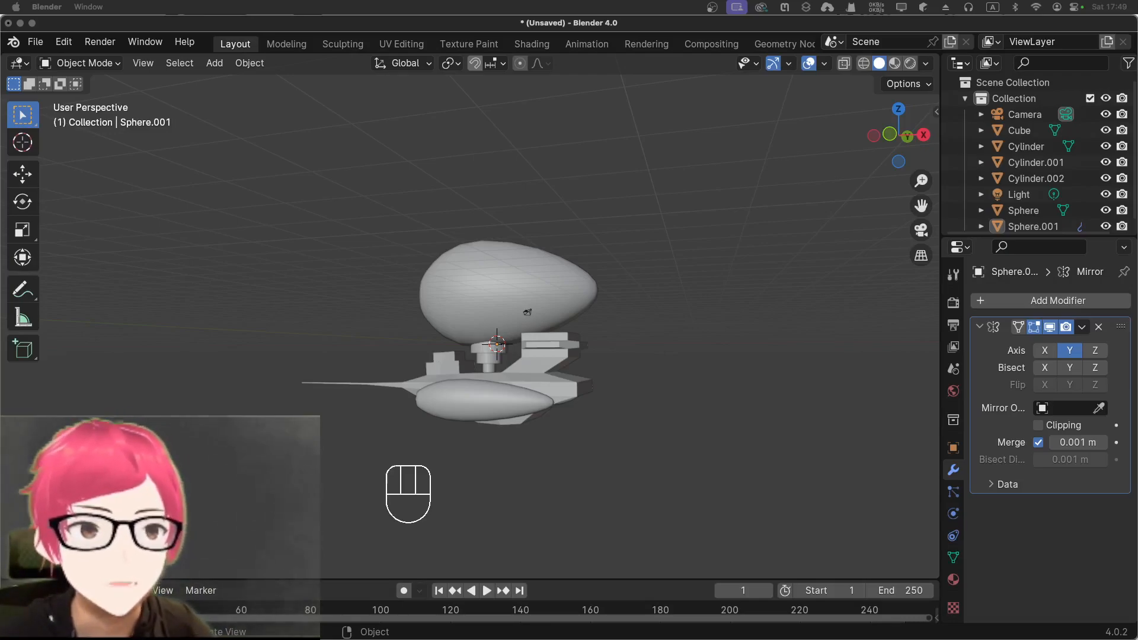
pyautogui.hotkey('ctrl', 'Up')
pyautogui.hotkey('ctrl', 'Up')
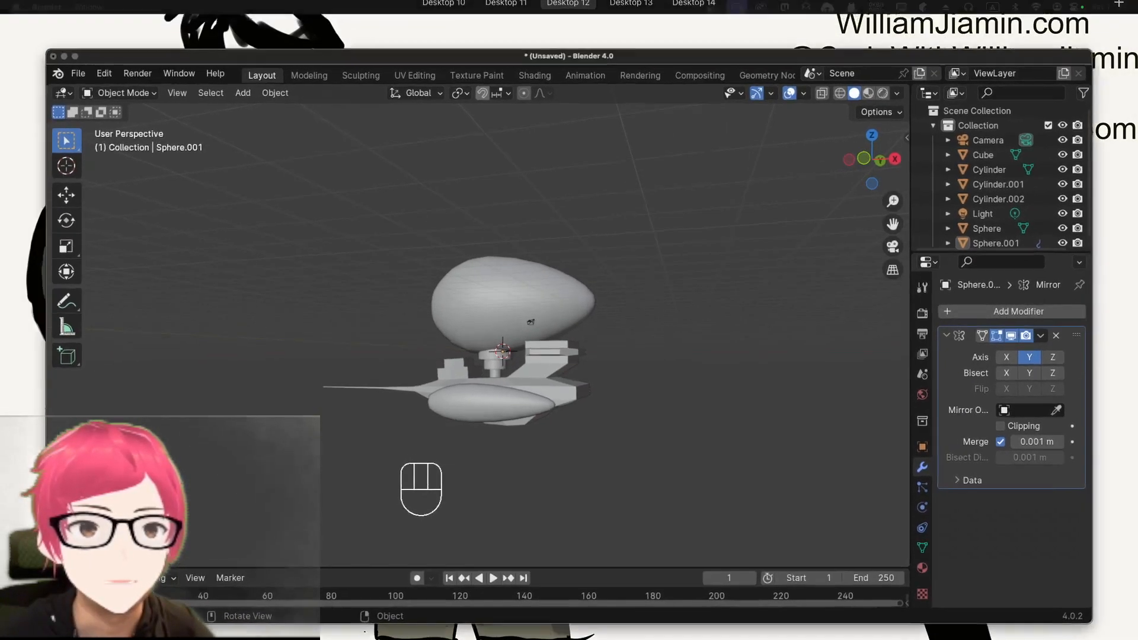
# Step: Show the large balloon sphere above the ship in wireframe and open it in Edit Mode in front orthographic view
pyautogui.click(480, 291)
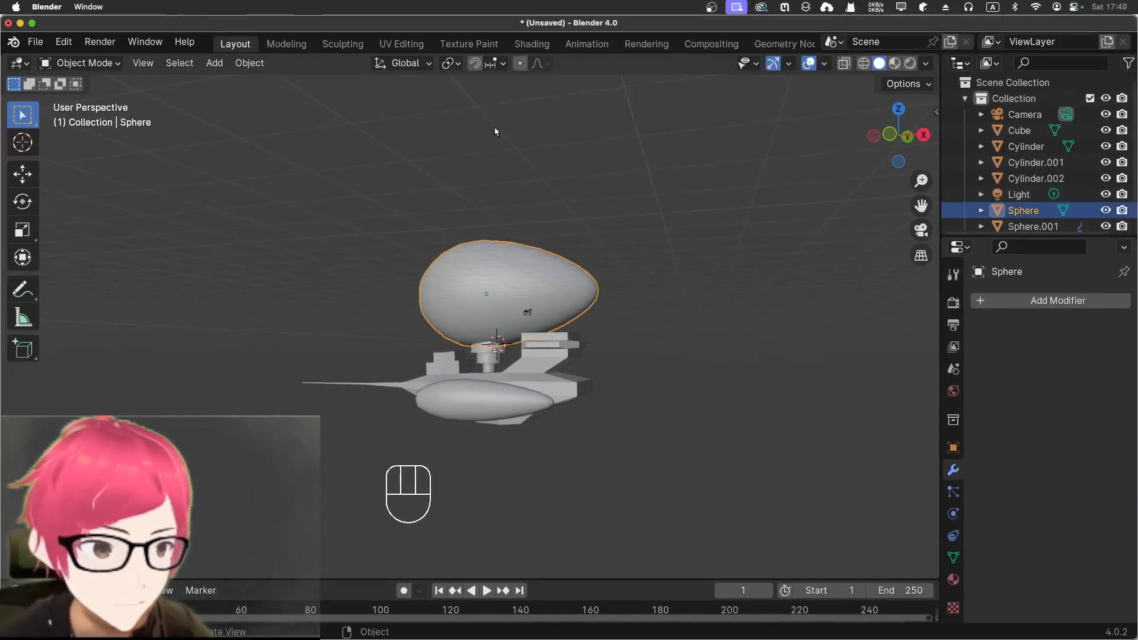
pyautogui.moveTo(574, 294); pyautogui.dragTo(681, 327, button='middle')
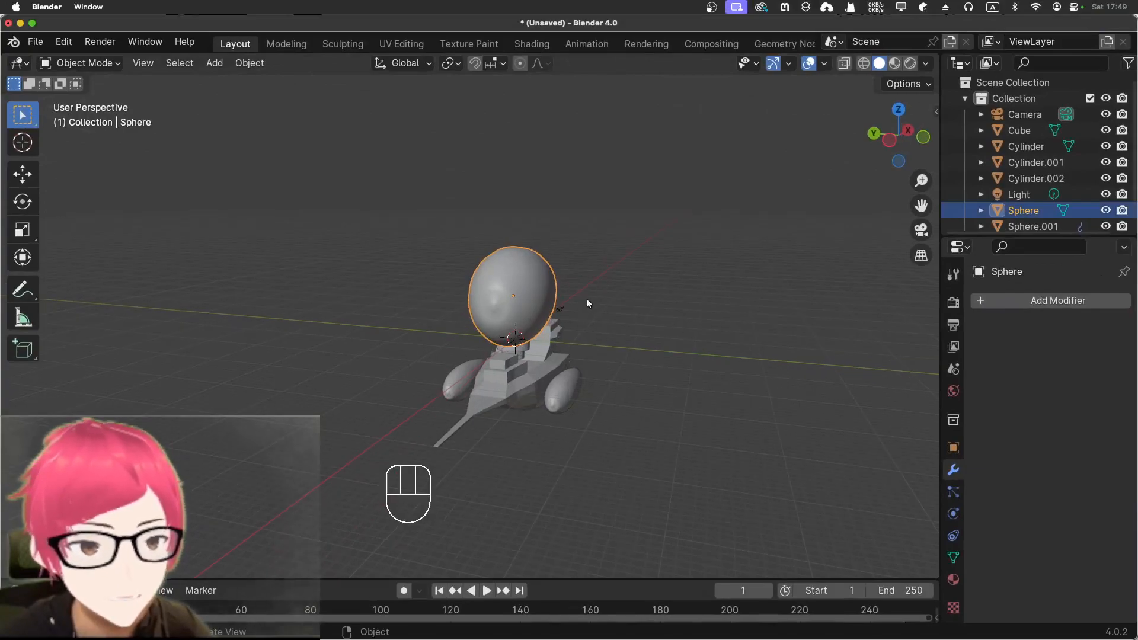
pyautogui.scroll(5, 565, 269)
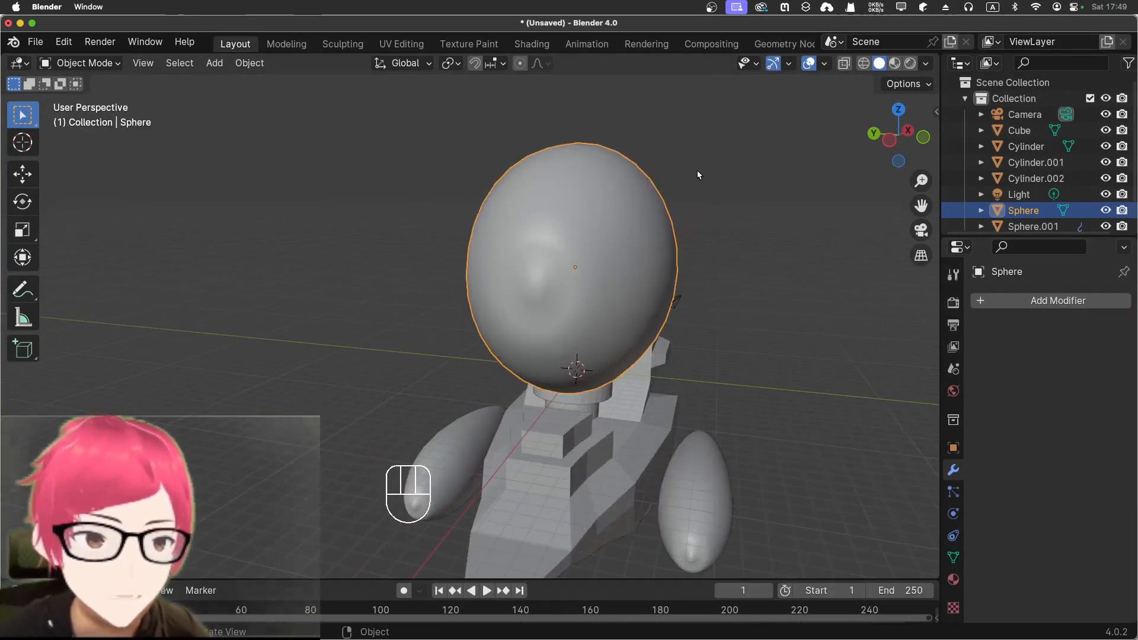
pyautogui.click(864, 63)
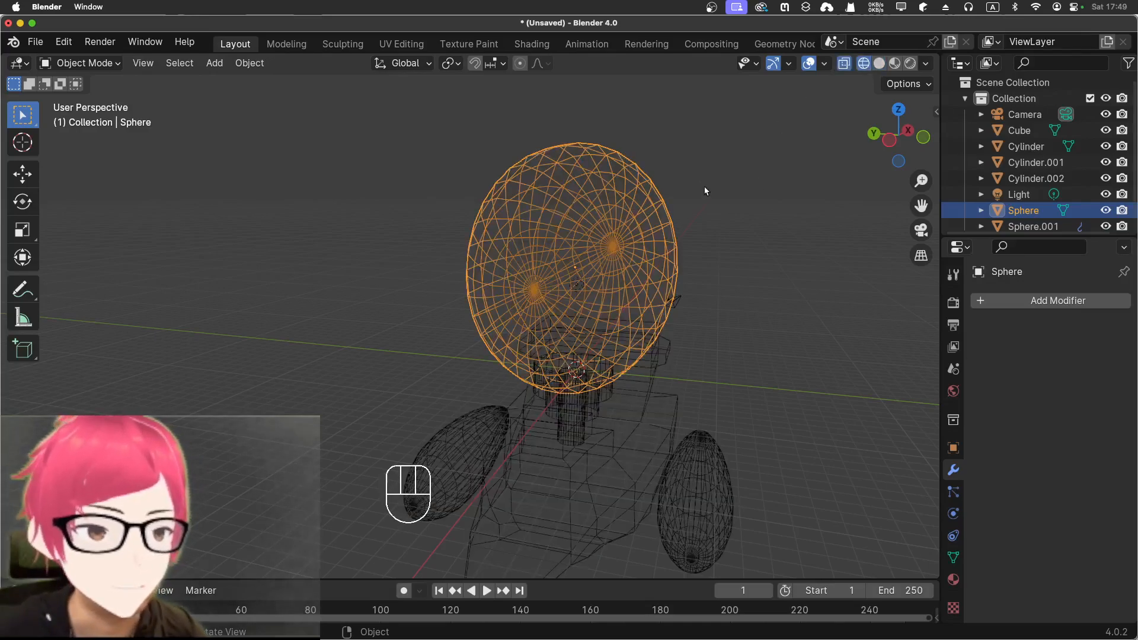
pyautogui.press('Tab')
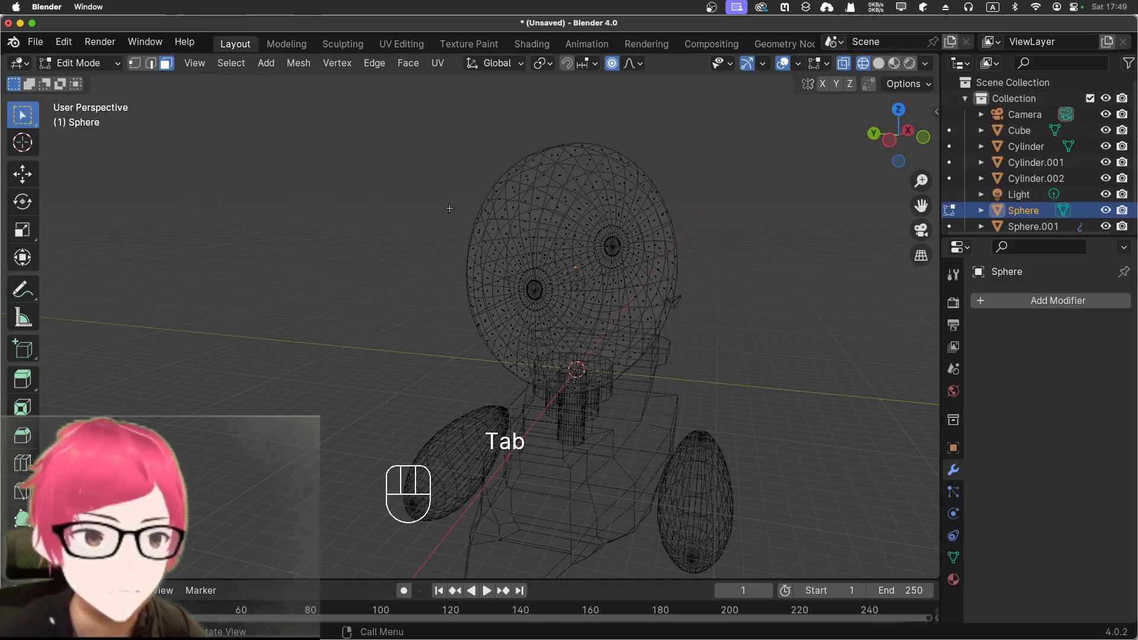
pyautogui.press('KP_1')
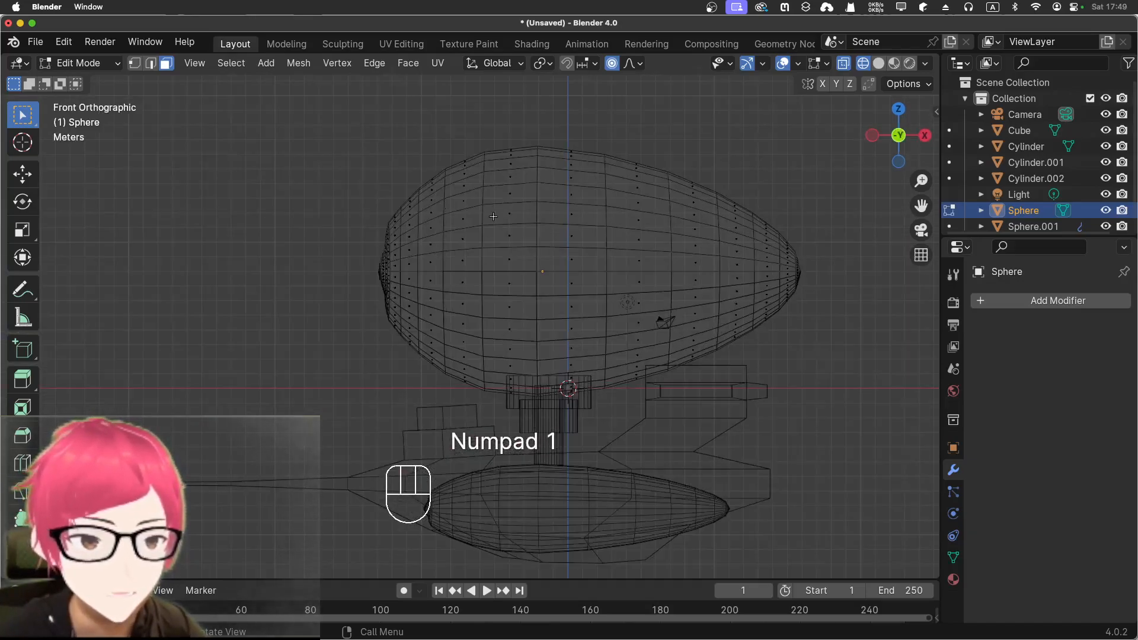
# Step: In edge select mode, select five vertical ring edge loops from near the balloon's blunt end to its widest section
pyautogui.keyDown('shift'); pyautogui.doubleClick(416, 230); pyautogui.keyUp('shift')
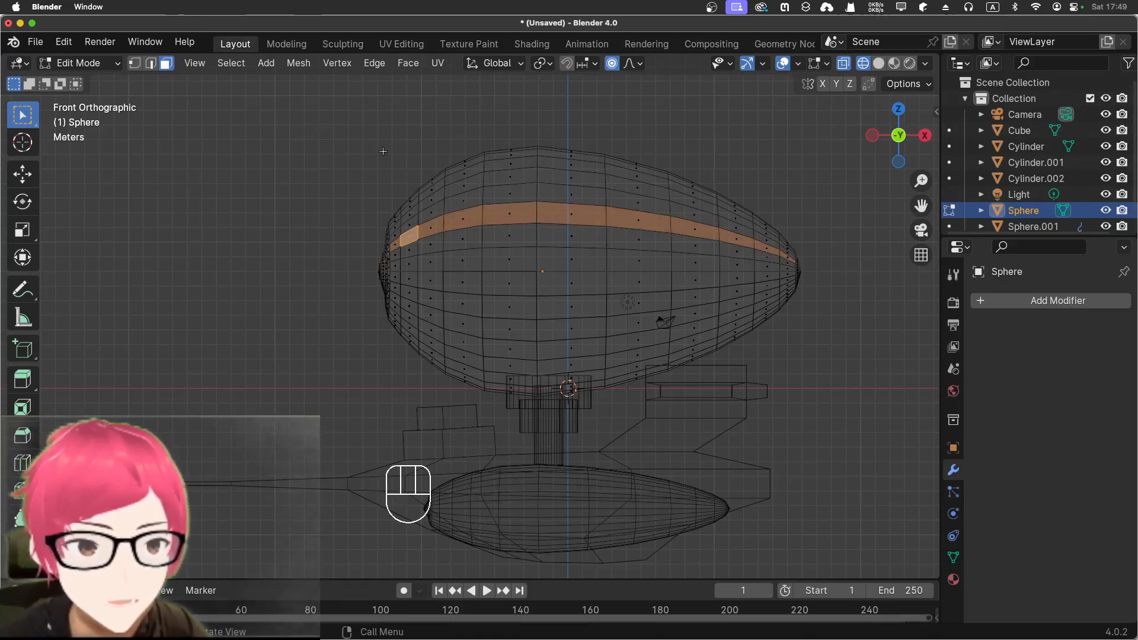
pyautogui.click(152, 62)
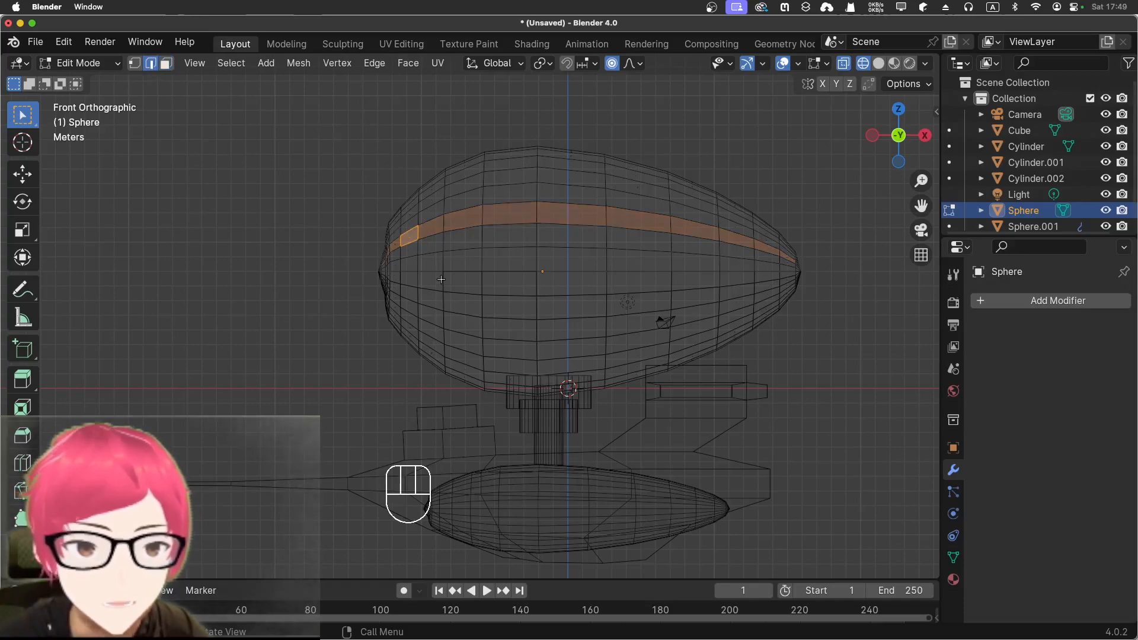
pyautogui.keyDown('shift'); pyautogui.doubleClick(418, 221); pyautogui.keyUp('shift')
pyautogui.keyDown('shift'); pyautogui.doubleClick(403, 240); pyautogui.keyUp('shift')
pyautogui.keyDown('shift'); pyautogui.doubleClick(446, 224); pyautogui.keyUp('shift')
pyautogui.keyDown('shift'); pyautogui.doubleClick(484, 228); pyautogui.keyUp('shift')
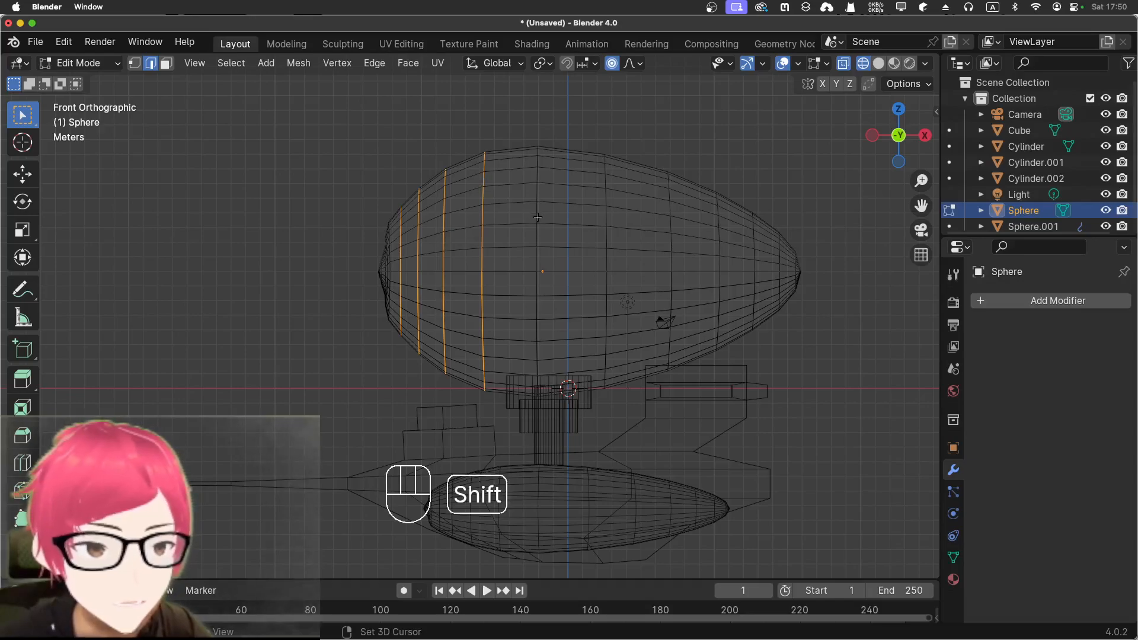
pyautogui.keyDown('shift'); pyautogui.doubleClick(539, 216); pyautogui.keyUp('shift')
pyautogui.moveTo(279, 148); pyautogui.dragTo(396, 228, button='middle')
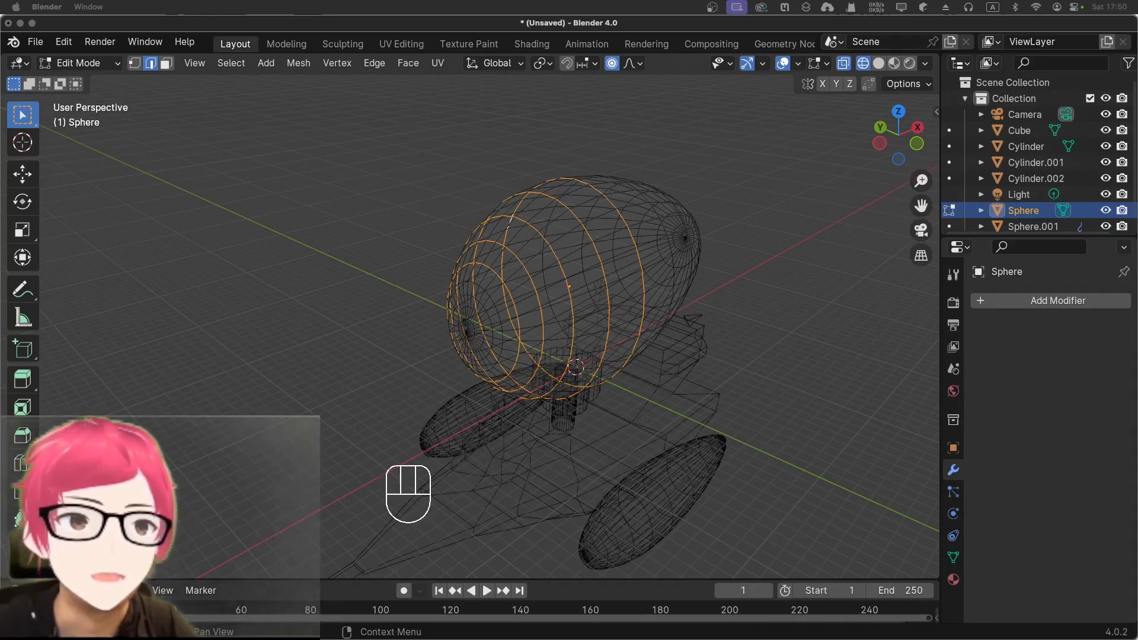
pyautogui.hotkey('ctrl', 'Up')
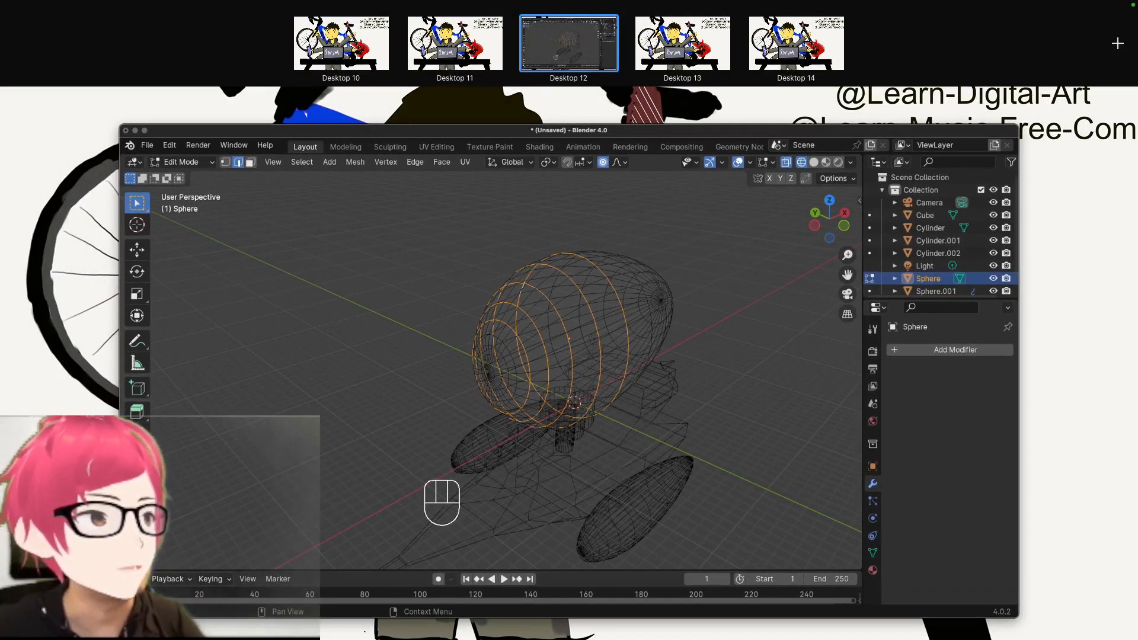
pyautogui.hotkey('ctrl', 'Up')
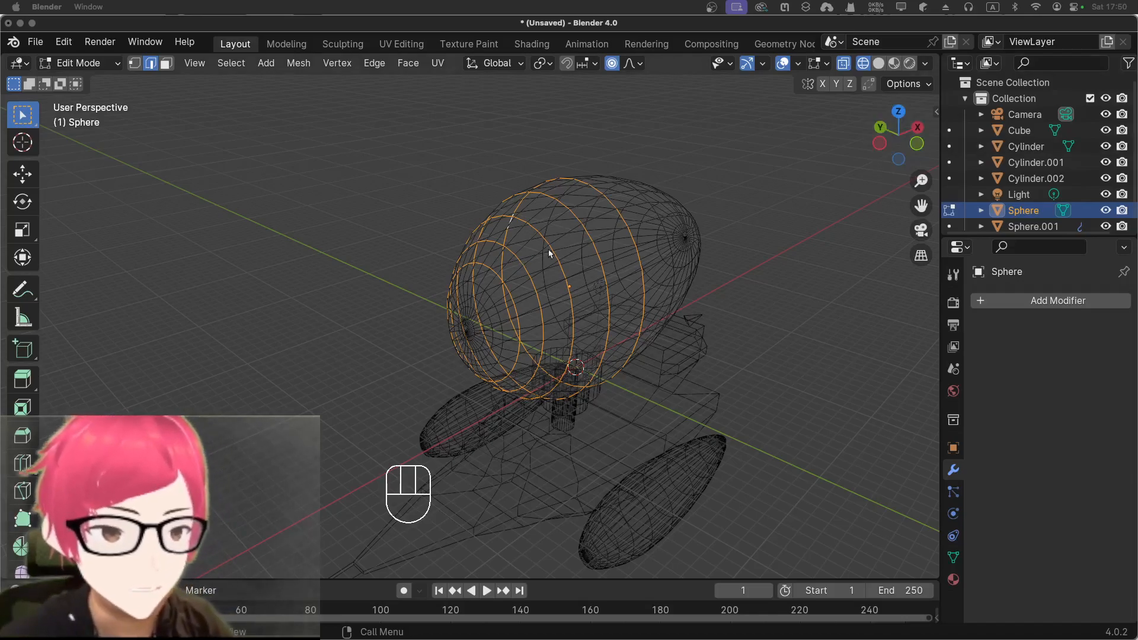
pyautogui.moveTo(746, 305); pyautogui.dragTo(602, 268, button='middle')
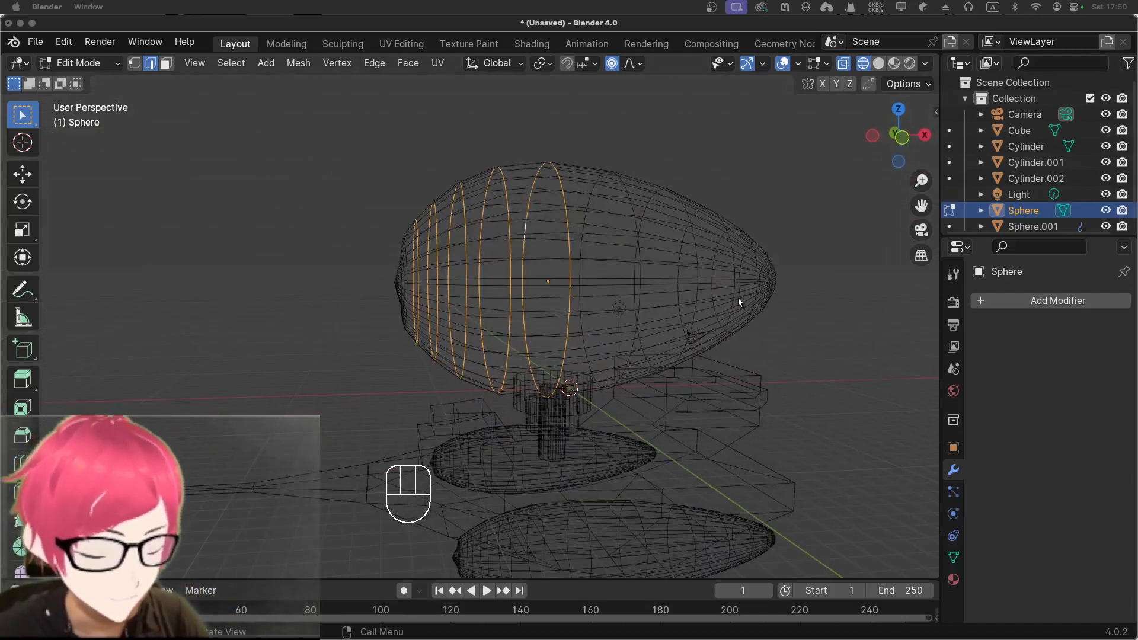
pyautogui.click(760, 253)
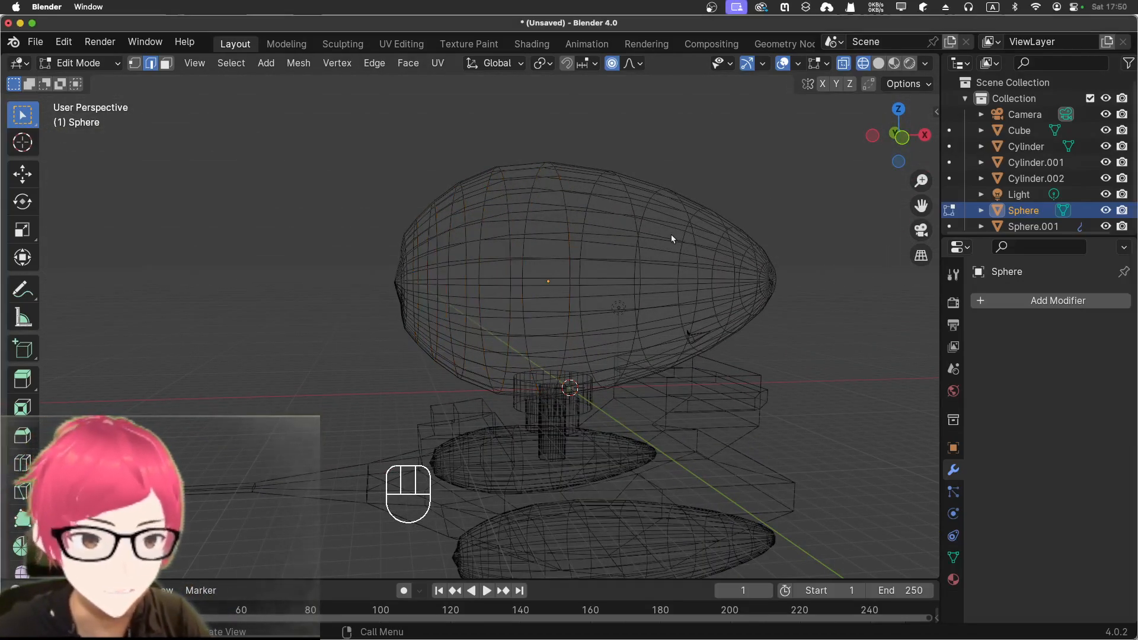
pyautogui.press('super+z')
# Step: In front view, add the next four vertical ring edge loops along the balloon's tapered half to the selection
pyautogui.press('KP_1')
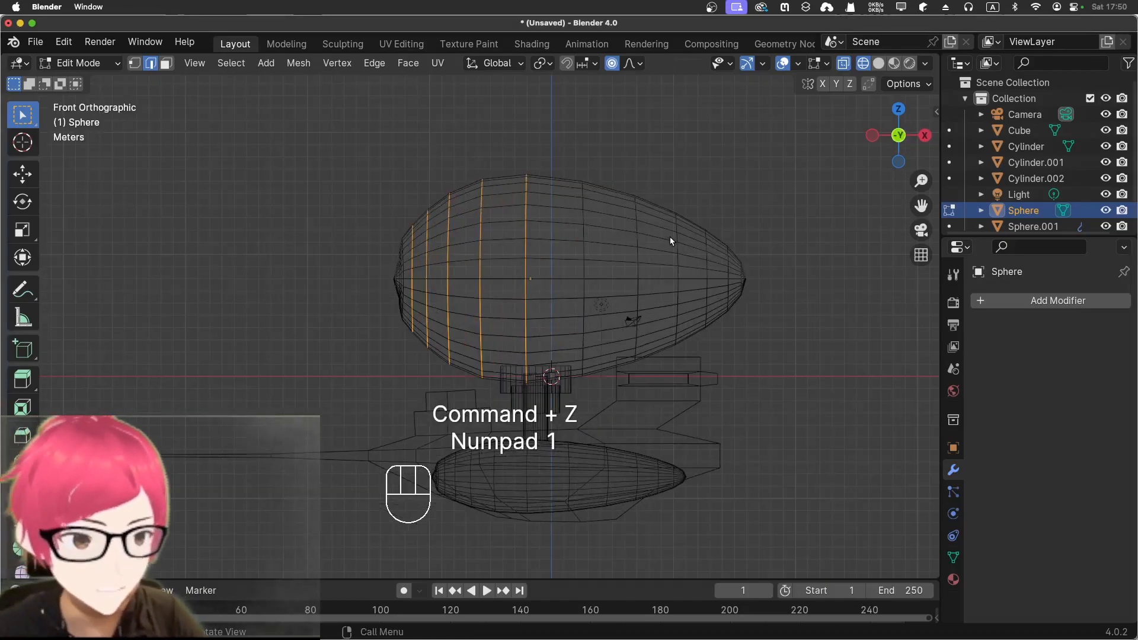
pyautogui.keyDown('alt'); pyautogui.keyDown('shift'); pyautogui.click(584, 233); pyautogui.keyUp('shift'); pyautogui.keyUp('alt')
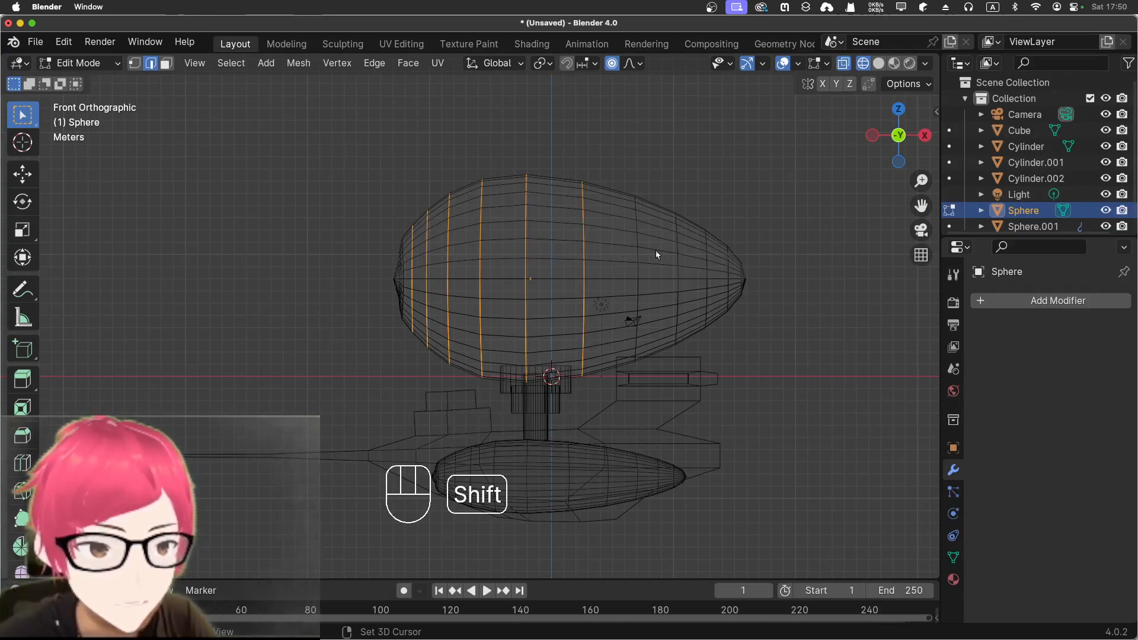
pyautogui.keyDown('shift'); pyautogui.click(637, 240); pyautogui.keyUp('shift')
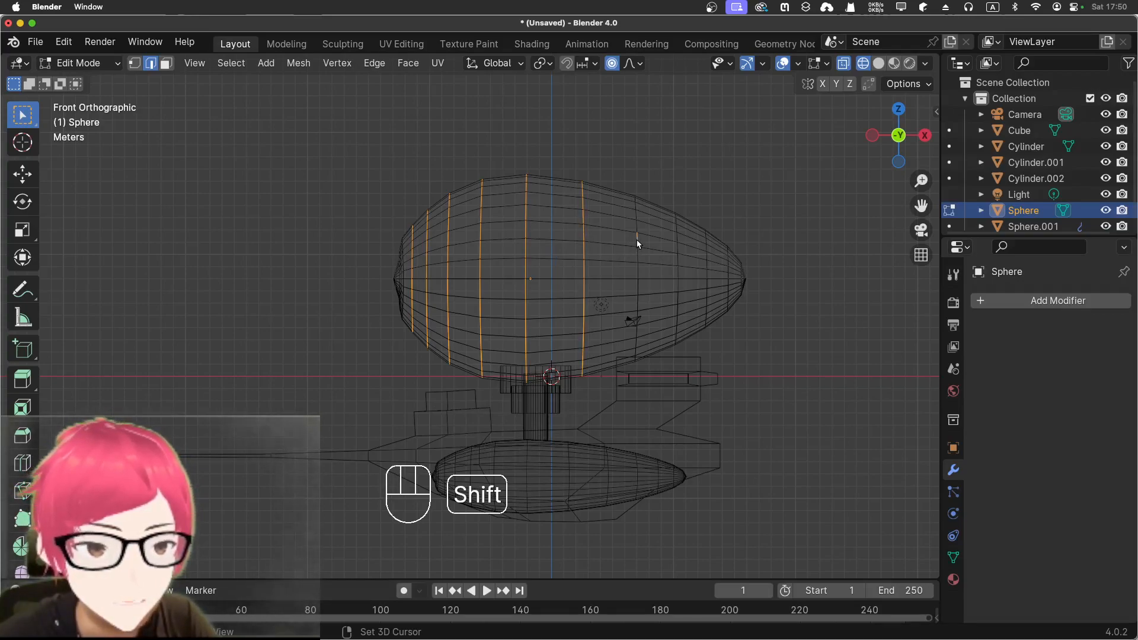
pyautogui.keyDown('alt'); pyautogui.keyDown('shift'); pyautogui.click(637, 239); pyautogui.keyUp('shift'); pyautogui.keyUp('alt')
pyautogui.keyDown('shift'); pyautogui.click(678, 262); pyautogui.keyUp('shift')
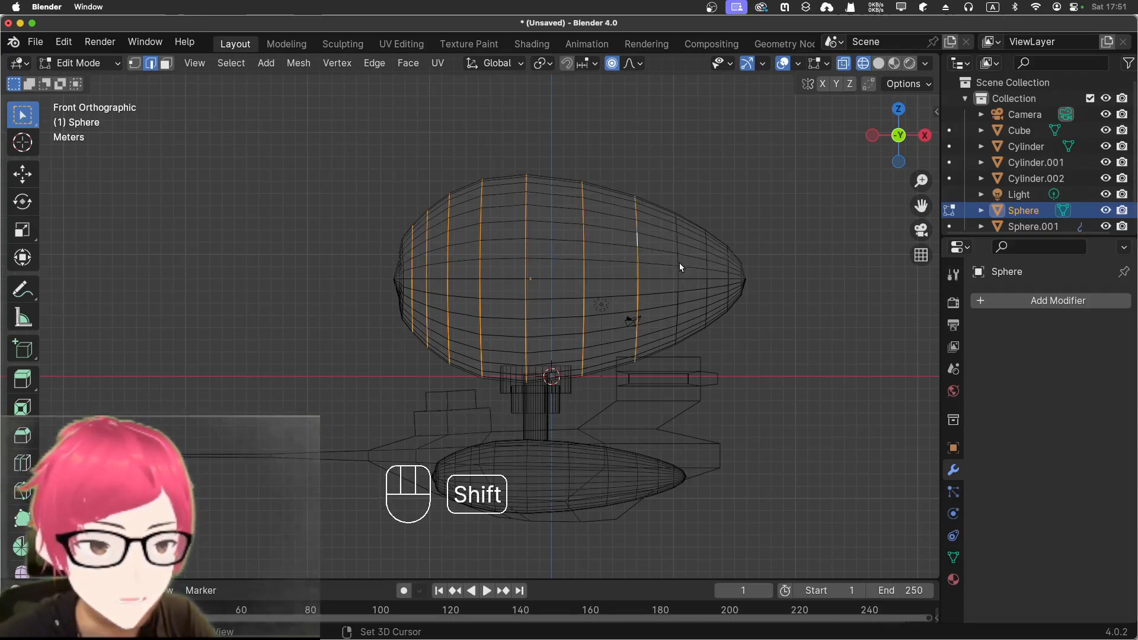
pyautogui.keyDown('alt'); pyautogui.keyDown('shift'); pyautogui.click(678, 262); pyautogui.keyUp('shift'); pyautogui.keyUp('alt')
pyautogui.keyDown('alt'); pyautogui.keyDown('shift'); pyautogui.click(707, 265); pyautogui.keyUp('shift'); pyautogui.keyUp('alt')
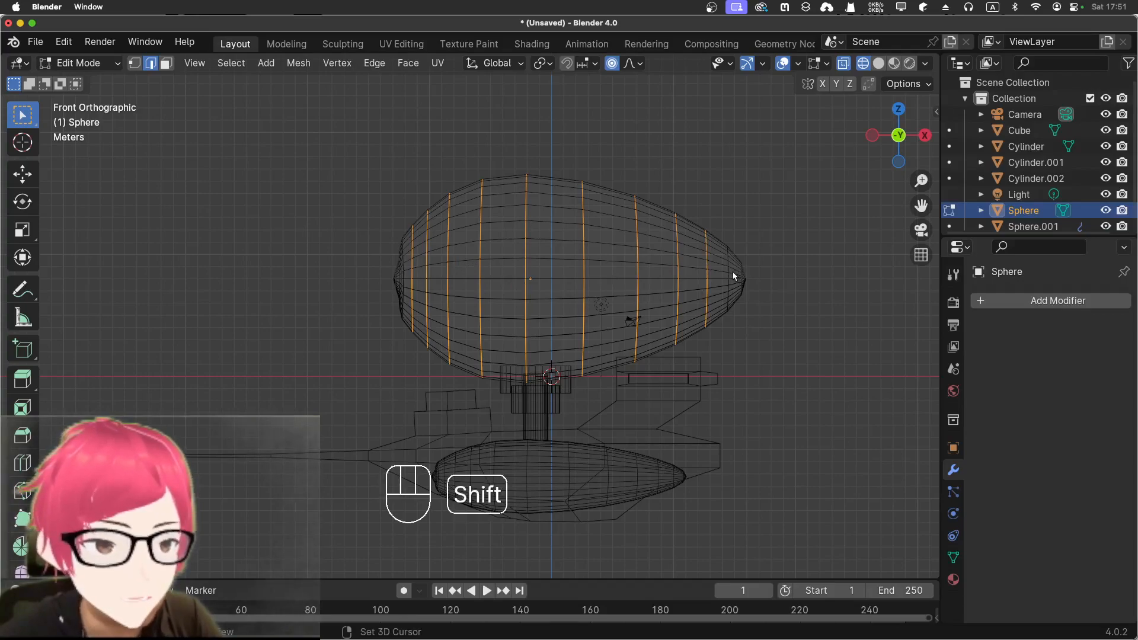
# Step: In right orthographic view, add six lengthwise edge loops to the selection: those just above and below the horizontal and both upper diagonals
pyautogui.moveTo(191, 216); pyautogui.dragTo(469, 268, button='middle')
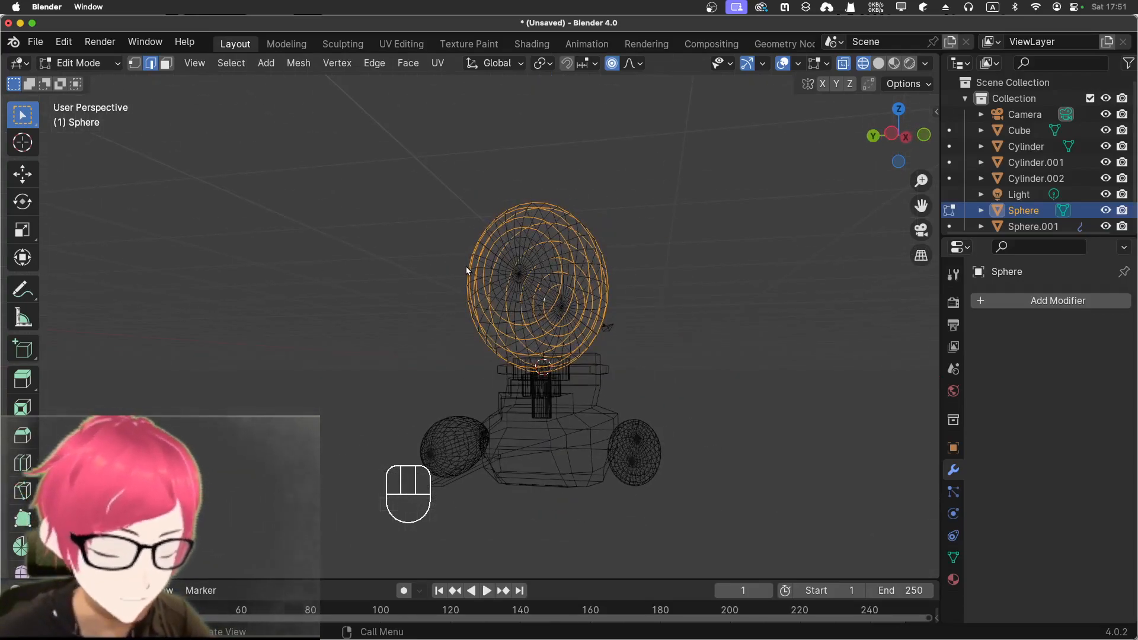
pyautogui.press('KP_1')
pyautogui.press('KP_3')
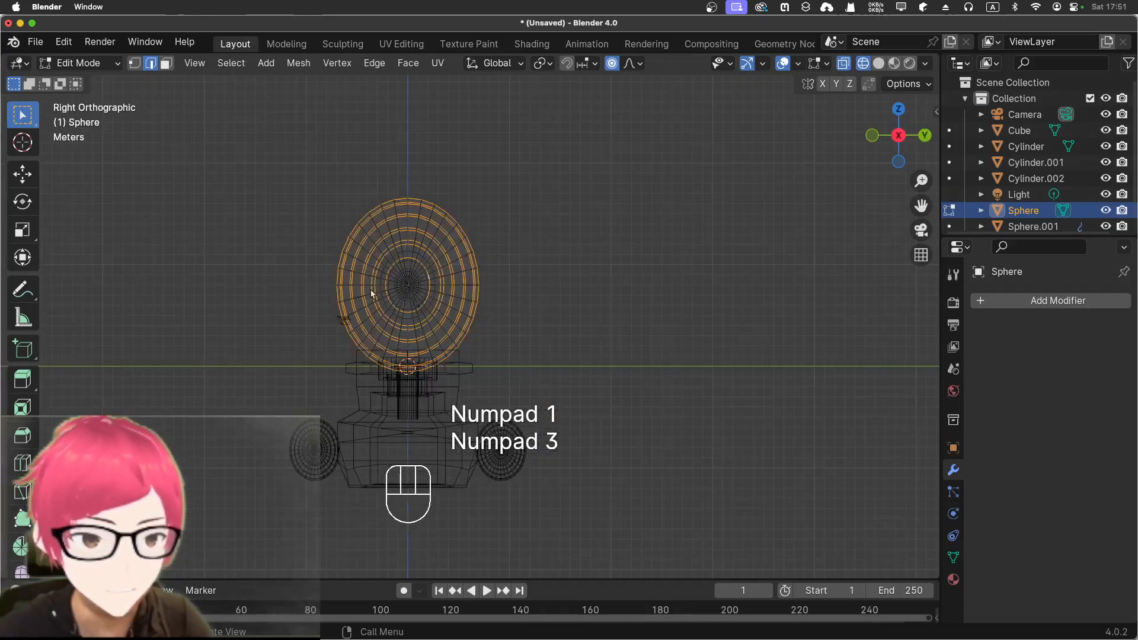
pyautogui.scroll(6, 382, 291)
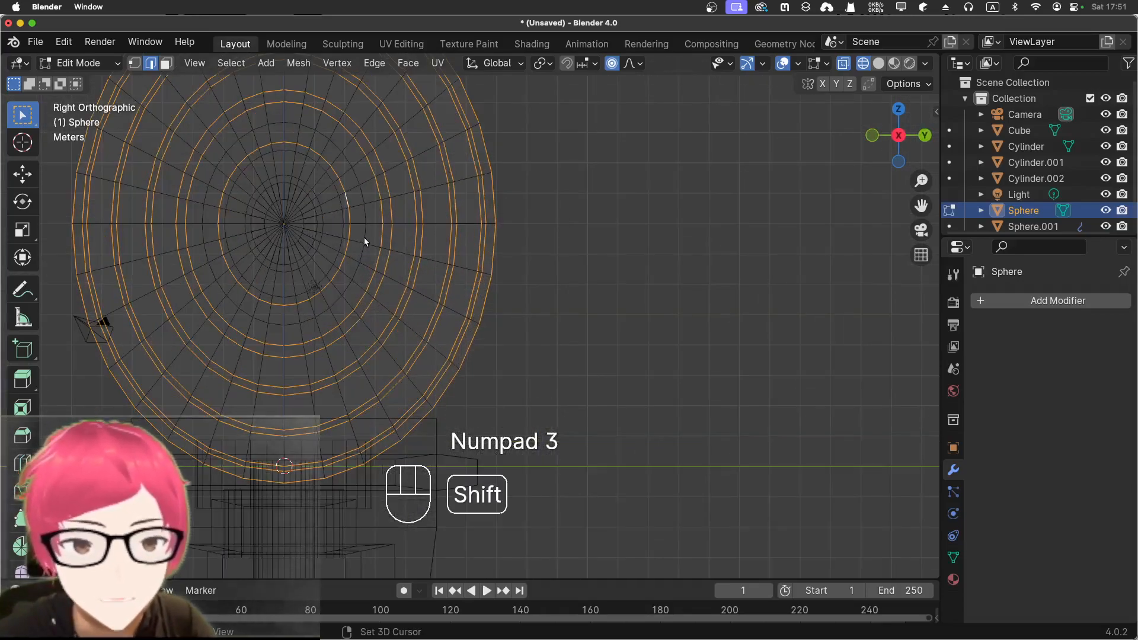
pyautogui.keyDown('alt'); pyautogui.keyDown('shift'); pyautogui.click(371, 249); pyautogui.keyUp('shift'); pyautogui.keyUp('alt')
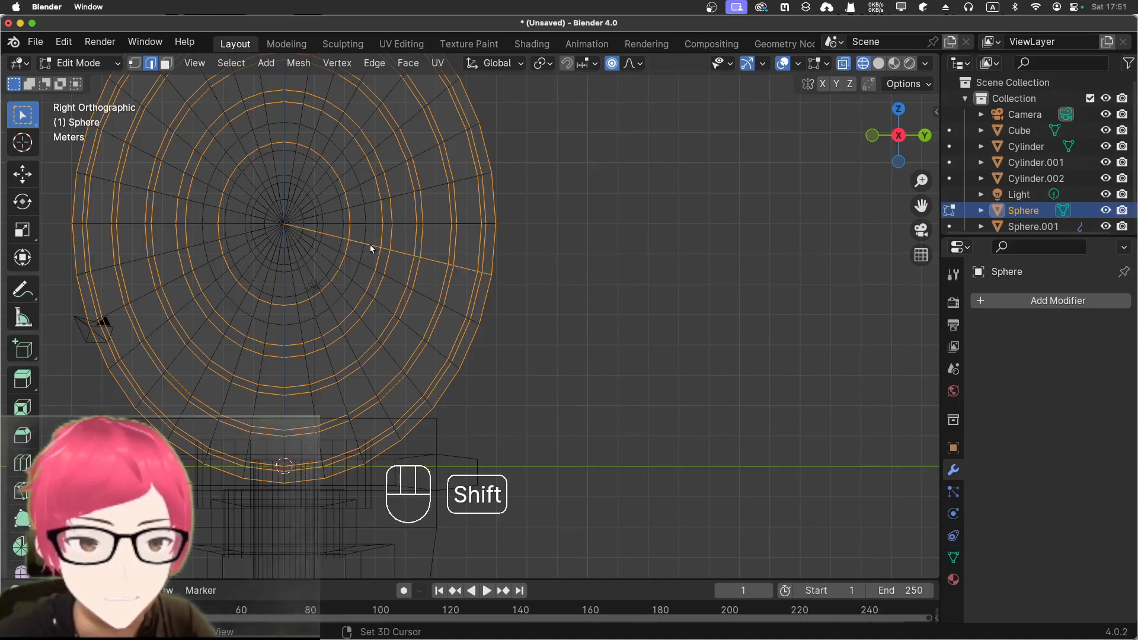
pyautogui.keyDown('alt'); pyautogui.keyDown('shift'); pyautogui.click(212, 240); pyautogui.keyUp('shift'); pyautogui.keyUp('alt')
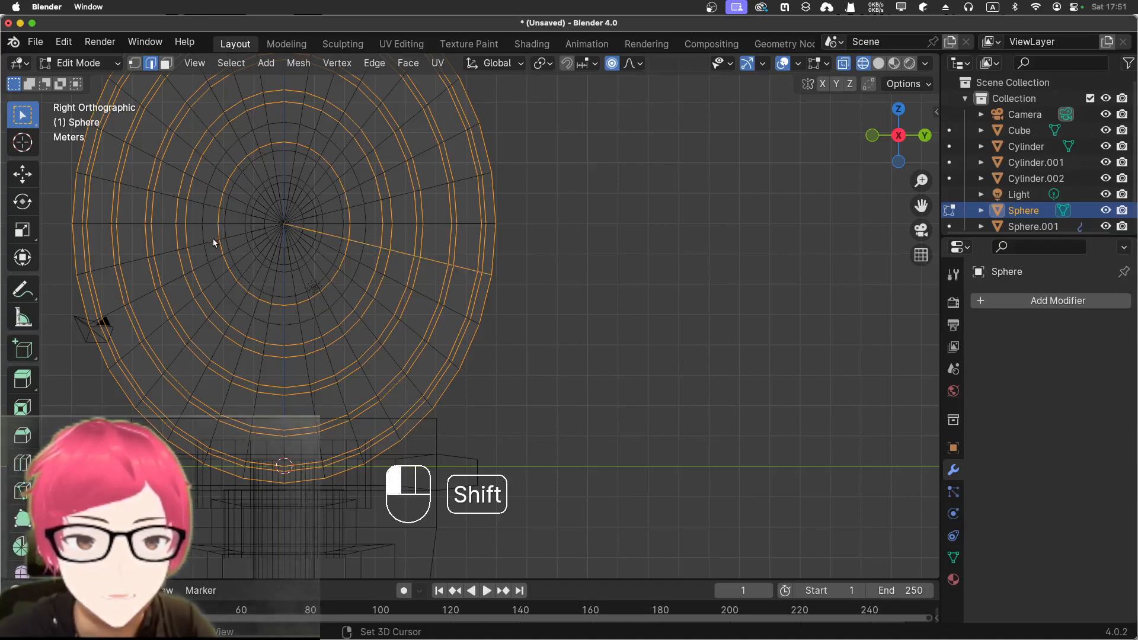
pyautogui.keyDown('alt'); pyautogui.keyDown('shift'); pyautogui.click(197, 201); pyautogui.keyUp('shift'); pyautogui.keyUp('alt')
pyautogui.keyDown('alt'); pyautogui.keyDown('shift'); pyautogui.click(211, 159); pyautogui.keyUp('shift'); pyautogui.keyUp('alt')
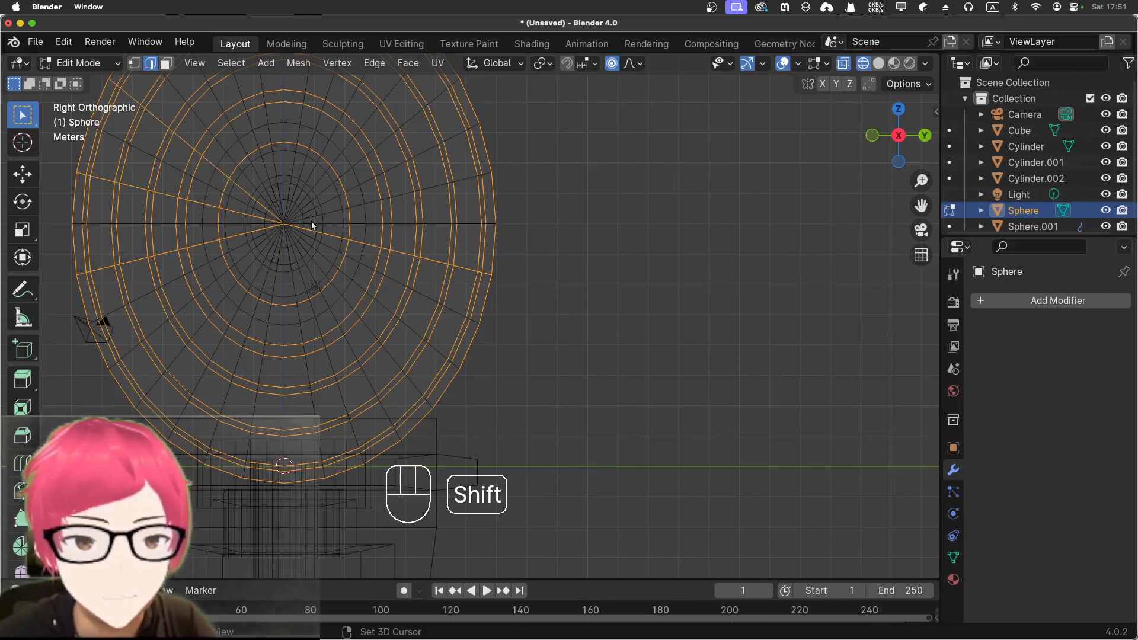
pyautogui.keyDown('alt'); pyautogui.keyDown('shift'); pyautogui.click(345, 174); pyautogui.keyUp('shift'); pyautogui.keyUp('alt')
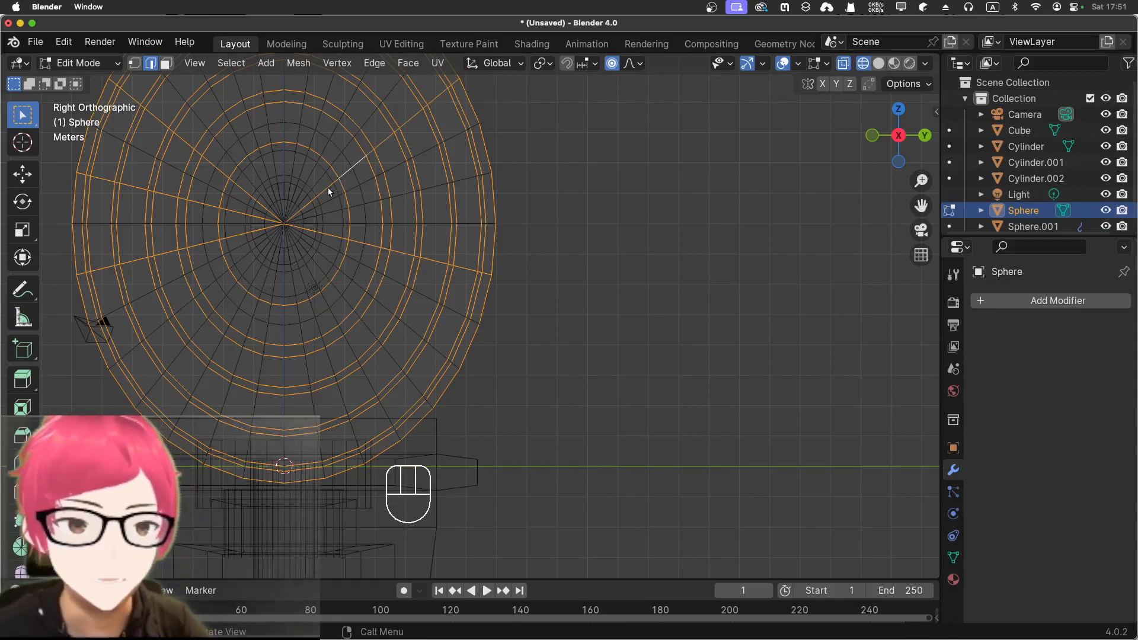
pyautogui.keyDown('shift'); pyautogui.doubleClick(376, 200); pyautogui.keyUp('shift')
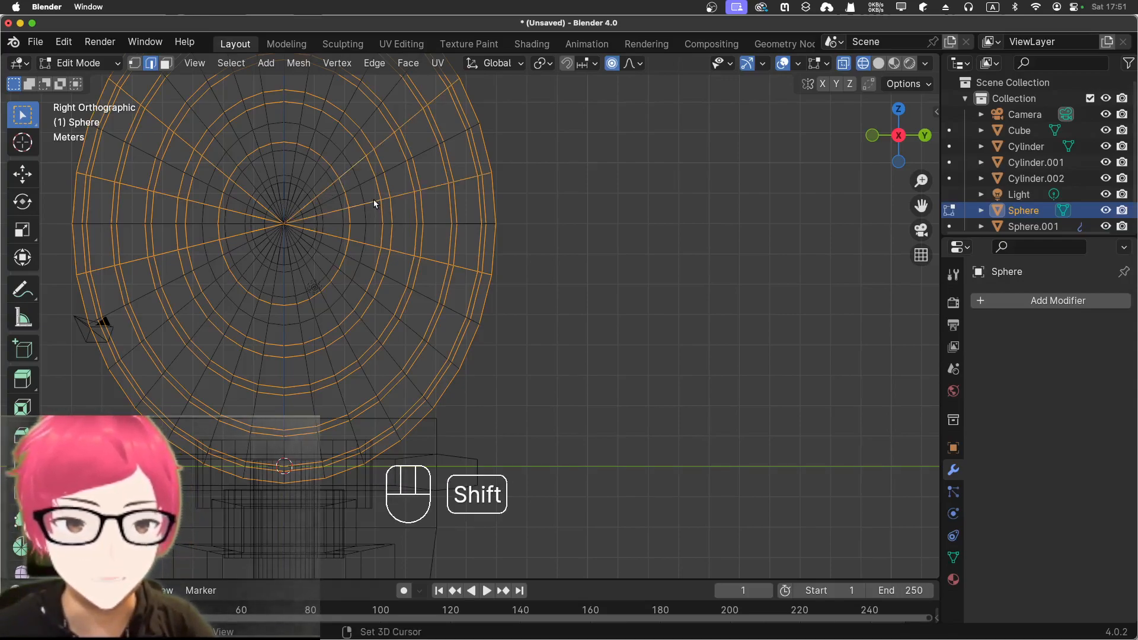
# Step: In right orthographic view, add the upper vertical lengthwise edge loop and its two slanted neighbours to the selection
pyautogui.keyDown('shift'); pyautogui.moveTo(554, 200); pyautogui.dragTo(649, 271, button='middle'); pyautogui.keyUp('shift')
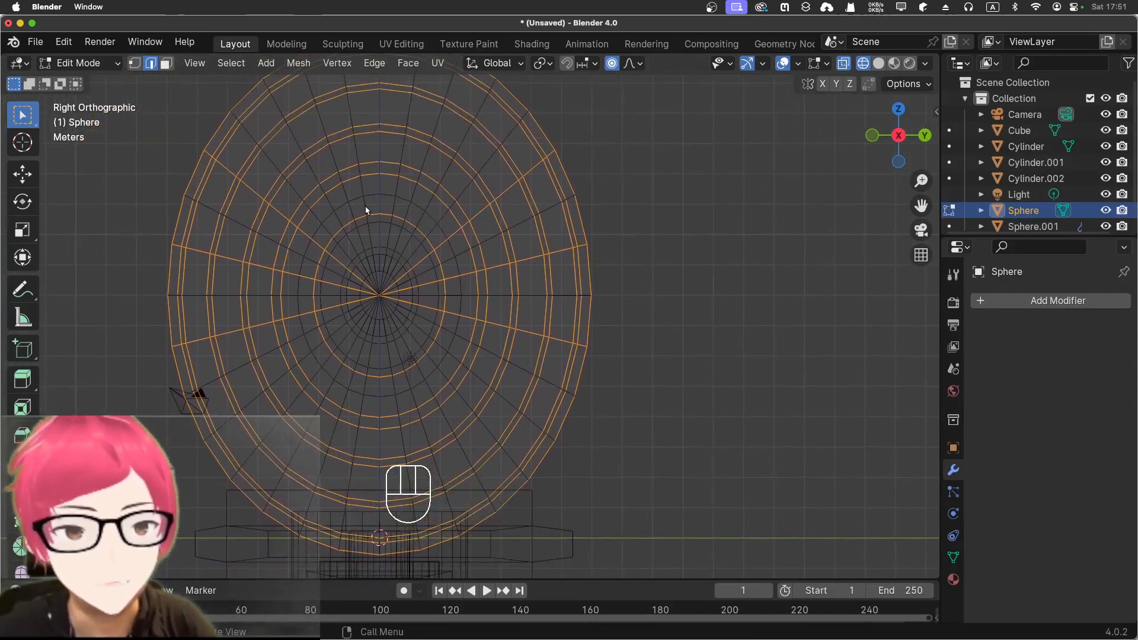
pyautogui.keyDown('shift'); pyautogui.doubleClick(334, 161); pyautogui.keyUp('shift')
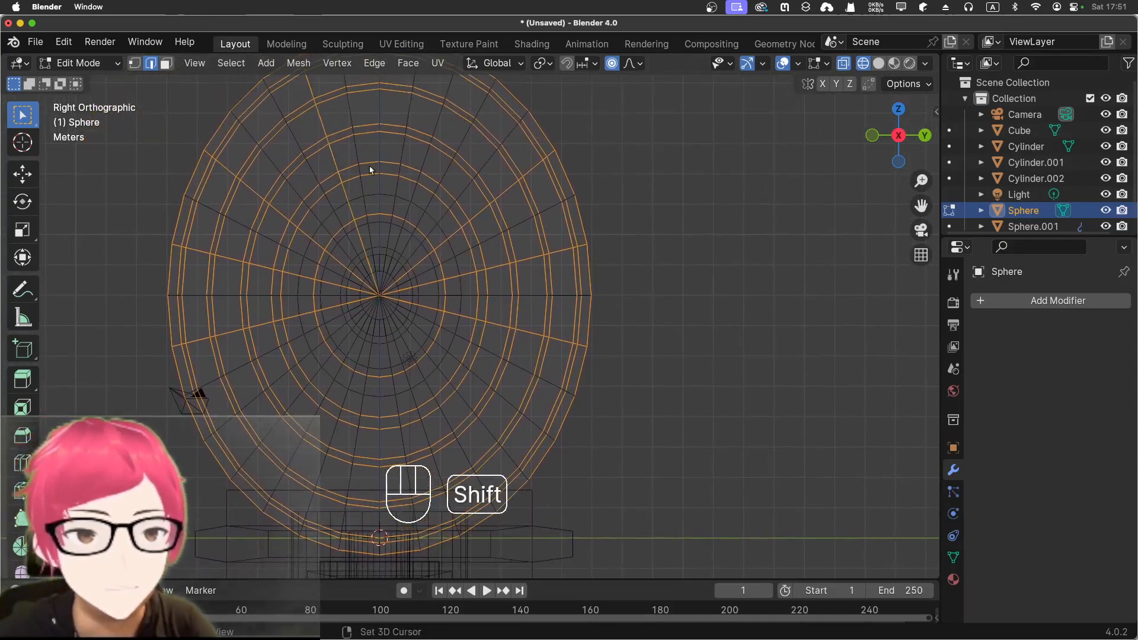
pyautogui.keyDown('shift'); pyautogui.doubleClick(424, 161); pyautogui.keyUp('shift')
pyautogui.keyDown('shift'); pyautogui.doubleClick(379, 136); pyautogui.keyUp('shift')
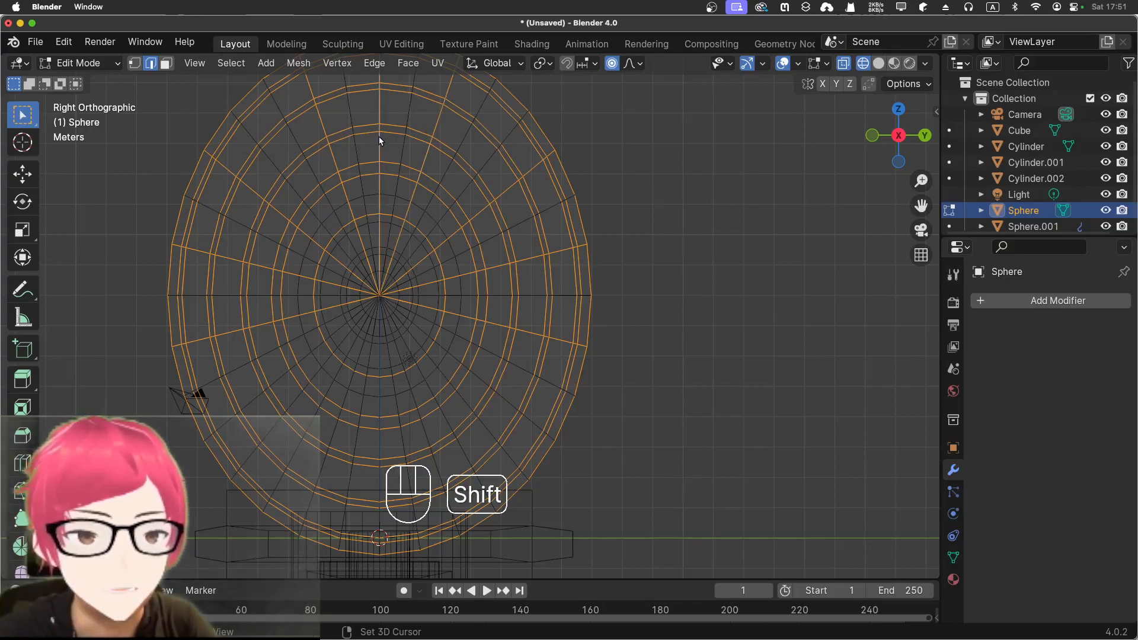
# Step: Add five lengthwise edge loops on the balloon's lower half: the vertical one, both near-vertical ones and both lower diagonals
pyautogui.keyDown('shift'); pyautogui.doubleClick(380, 444); pyautogui.keyUp('shift')
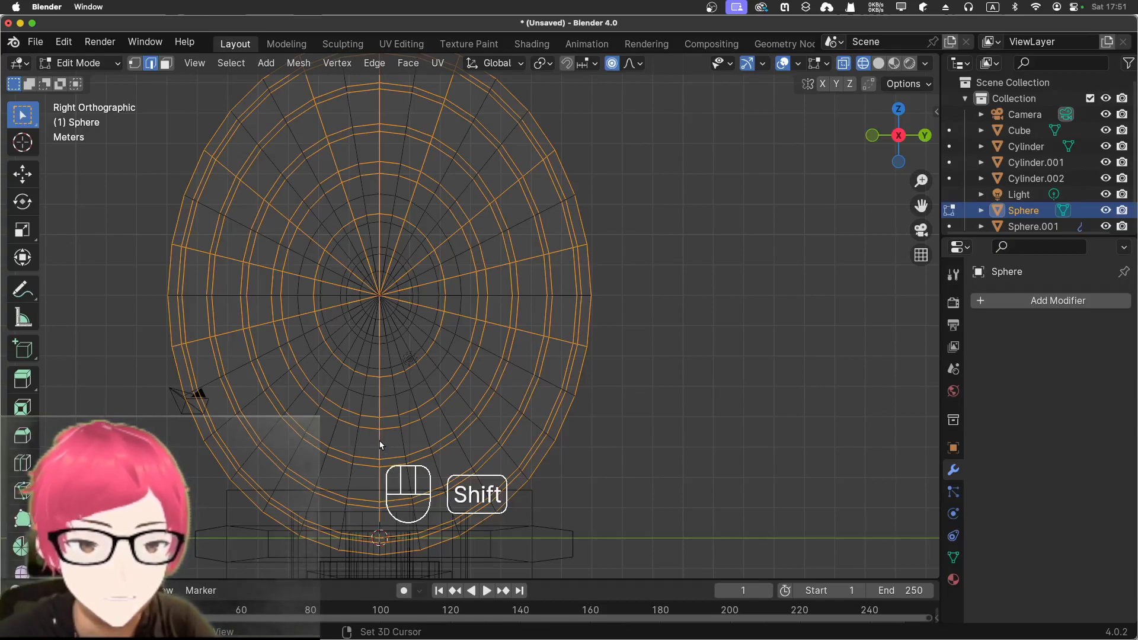
pyautogui.keyDown('shift'); pyautogui.doubleClick(342, 437); pyautogui.keyUp('shift')
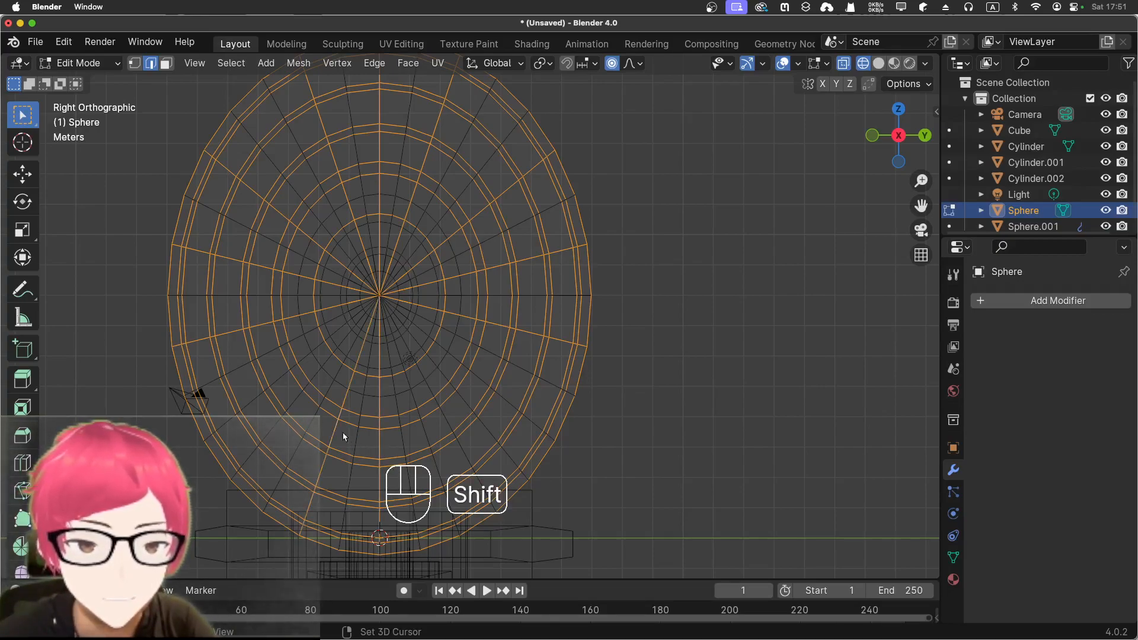
pyautogui.keyDown('shift'); pyautogui.doubleClick(424, 432); pyautogui.keyUp('shift')
pyautogui.keyDown('shift'); pyautogui.doubleClick(290, 406); pyautogui.keyUp('shift')
pyautogui.keyDown('shift'); pyautogui.doubleClick(462, 398); pyautogui.keyUp('shift')
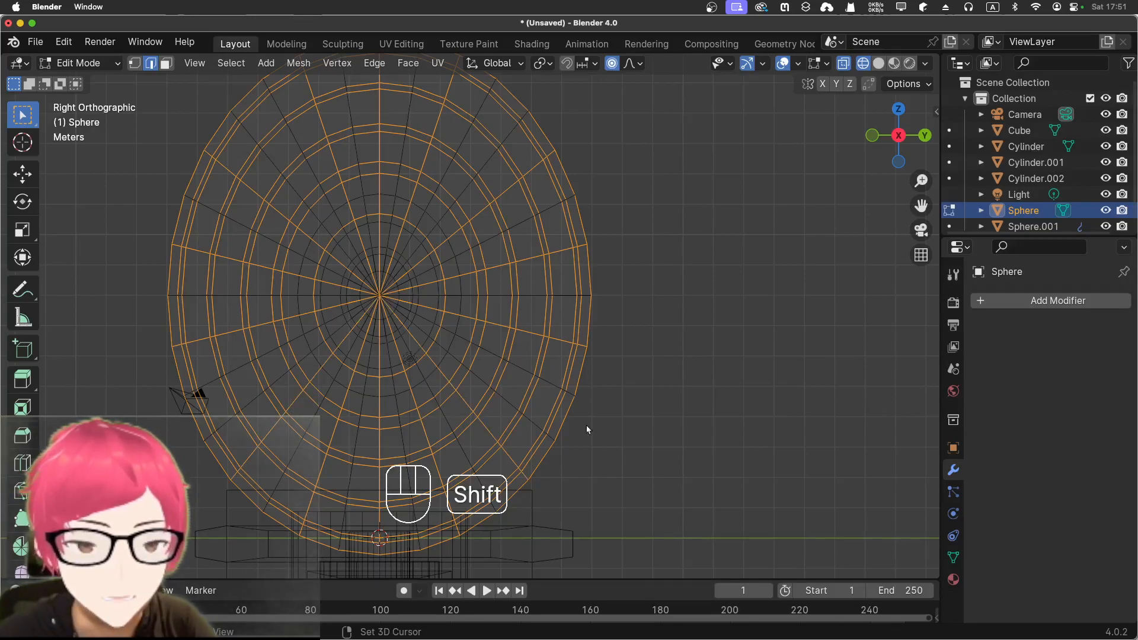
# Step: Bevel all selected edge loops with one segment and a width of about 0.013 m
pyautogui.moveTo(670, 436); pyautogui.dragTo(613, 448, button='middle')
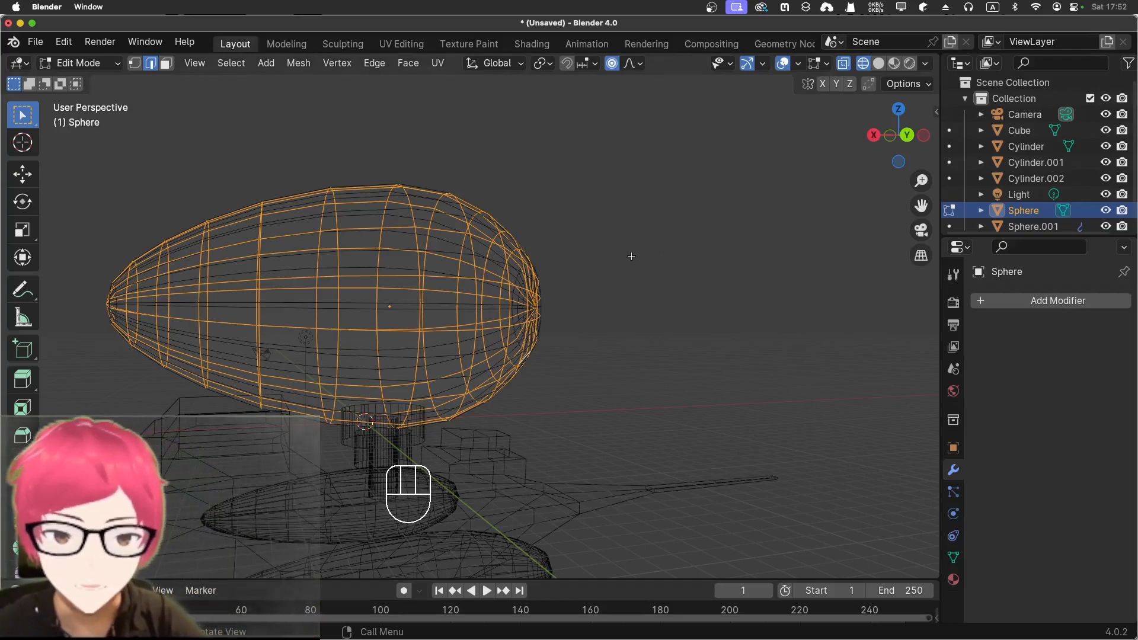
pyautogui.hotkey('ctrl', 'b')
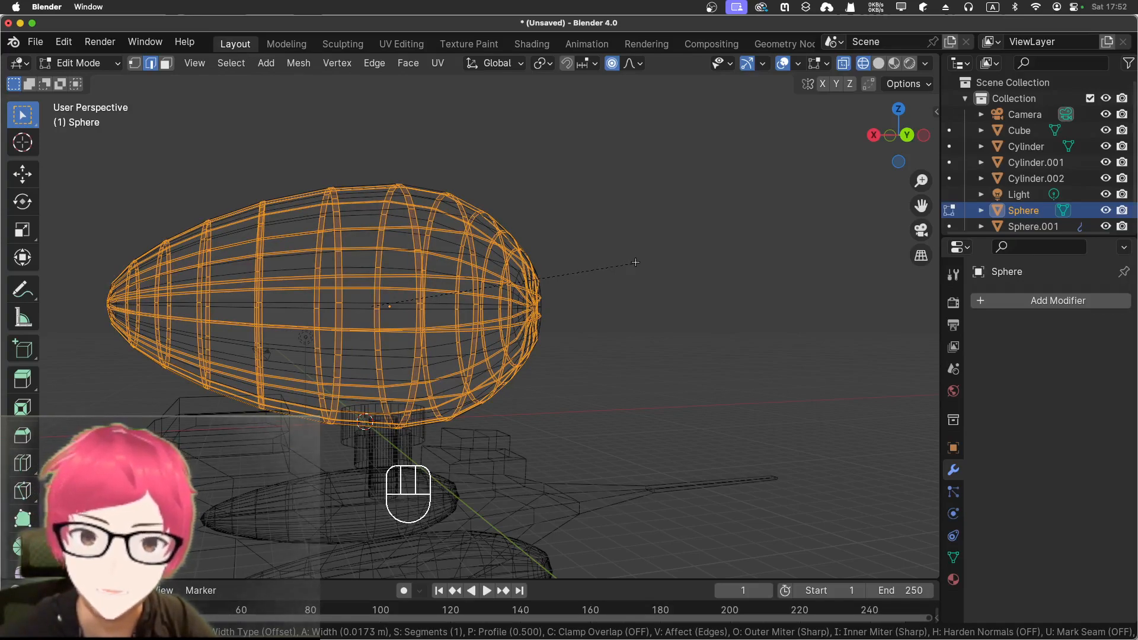
pyautogui.press('shift')
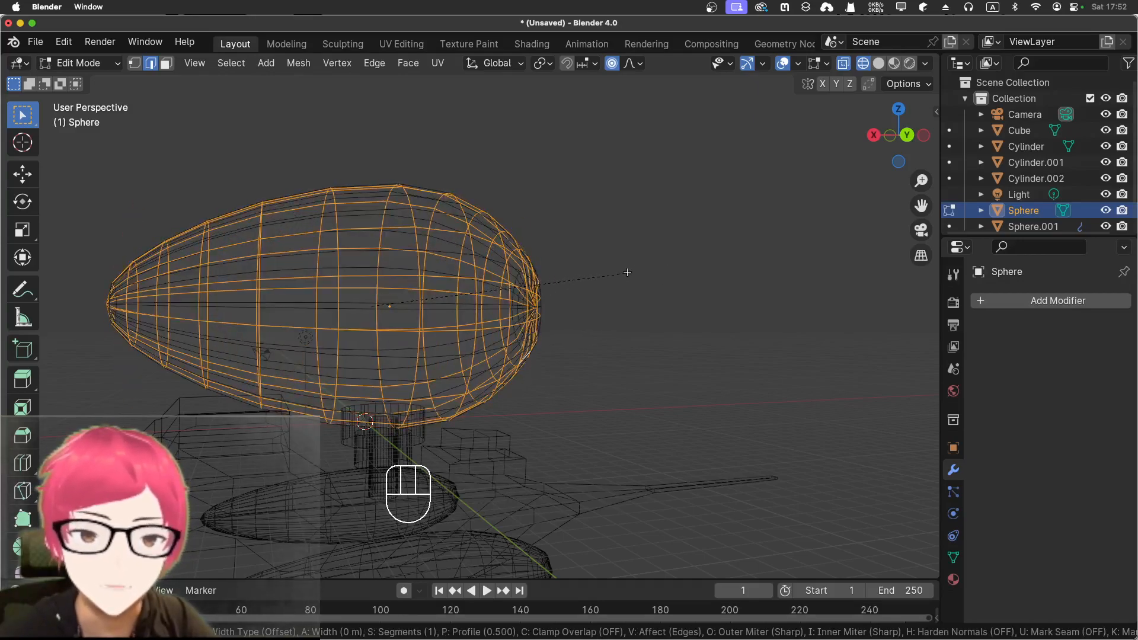
pyautogui.hotkey('ctrl', 'b')
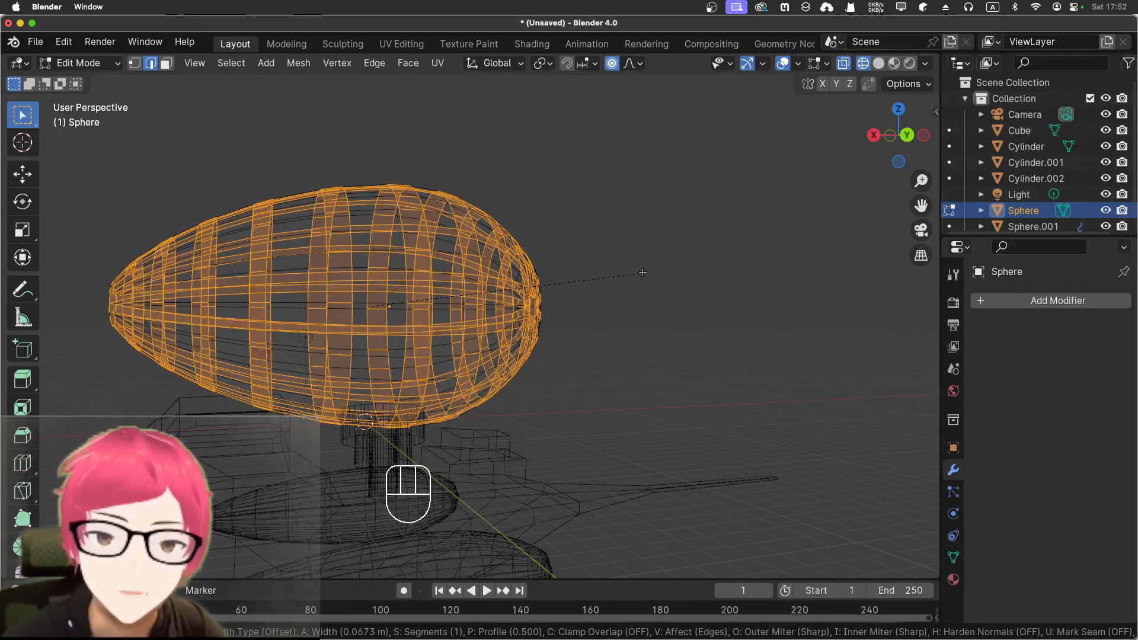
pyautogui.press('shift')
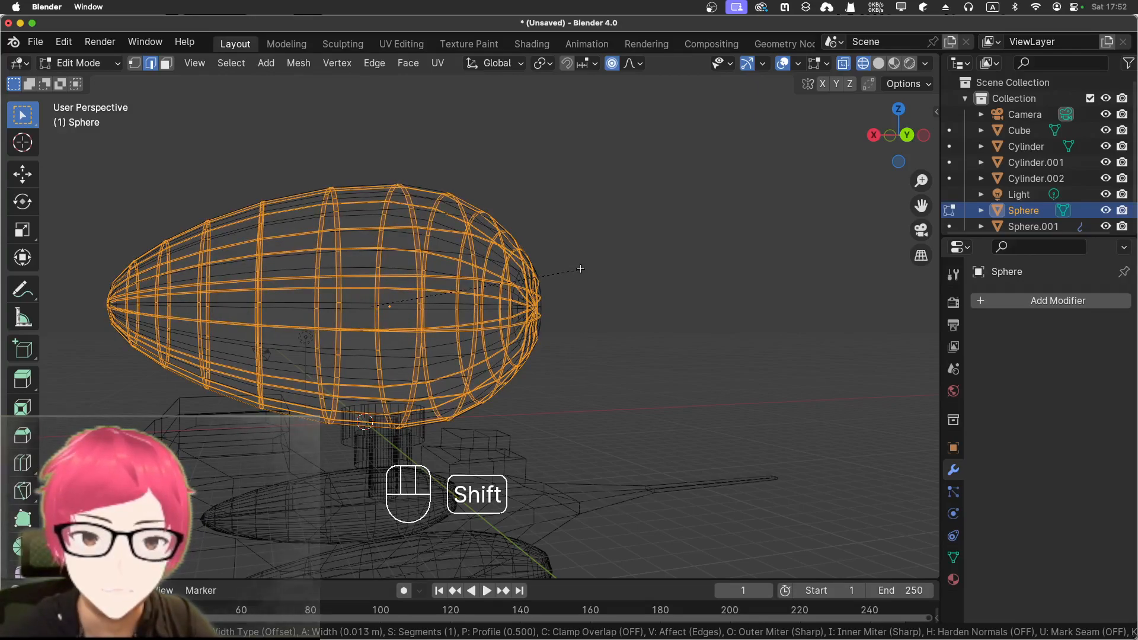
pyautogui.click(580, 269)
# Step: Separate the selected beveled strips from the balloon into their own object
pyautogui.moveTo(268, 163); pyautogui.dragTo(229, 168, button='middle')
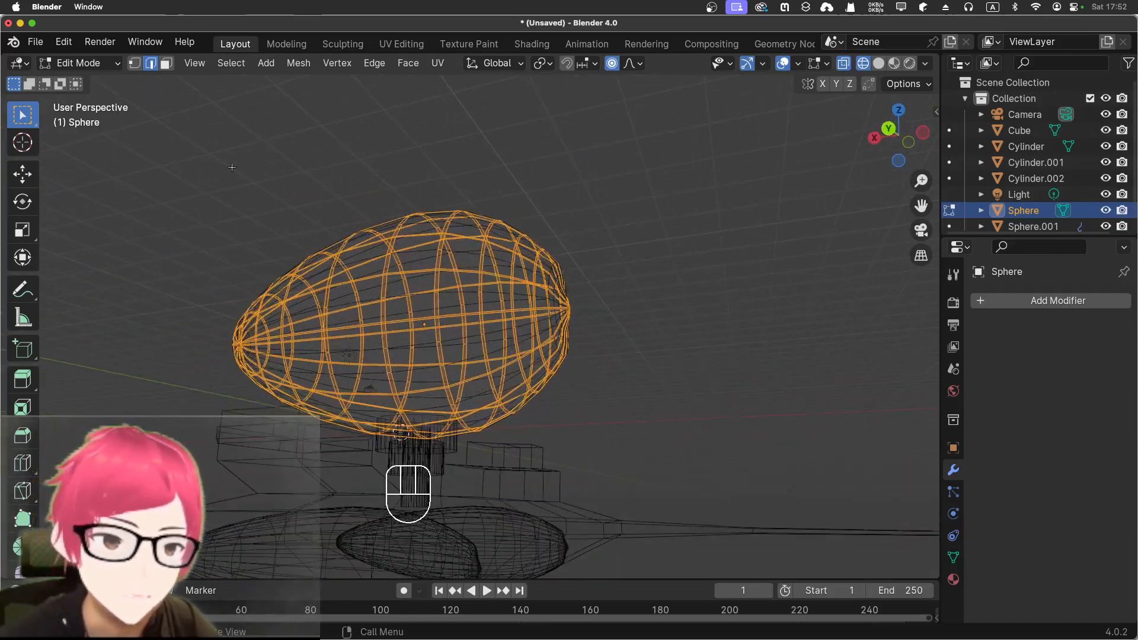
pyautogui.moveTo(617, 278); pyautogui.dragTo(518, 263, button='middle')
pyautogui.scroll(5, 518, 263)
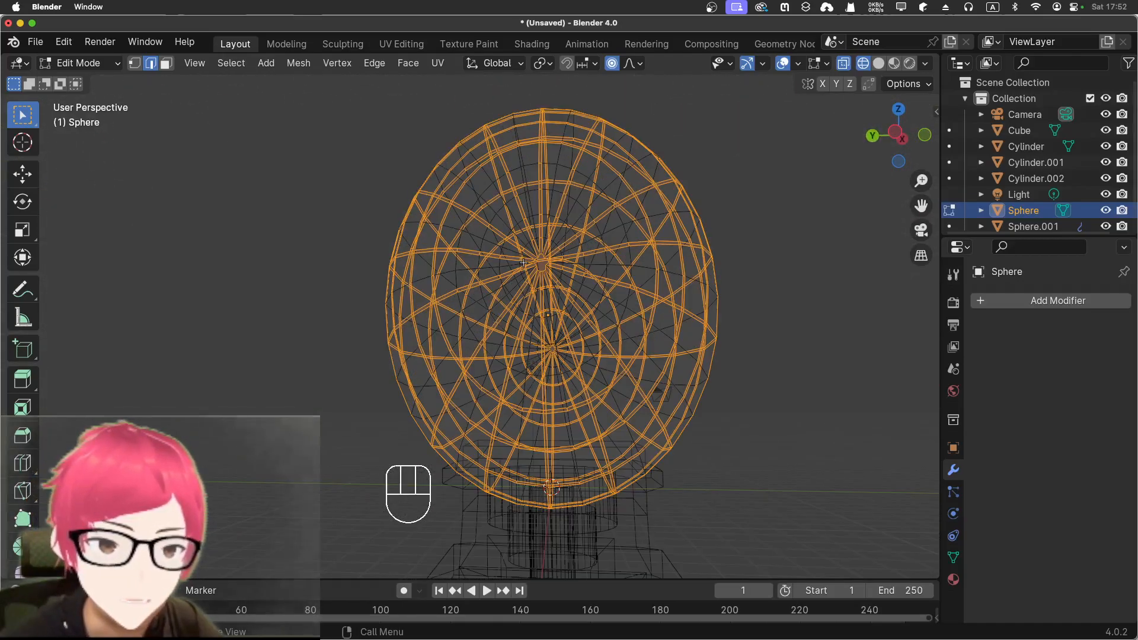
pyautogui.scroll(2, 371, 225)
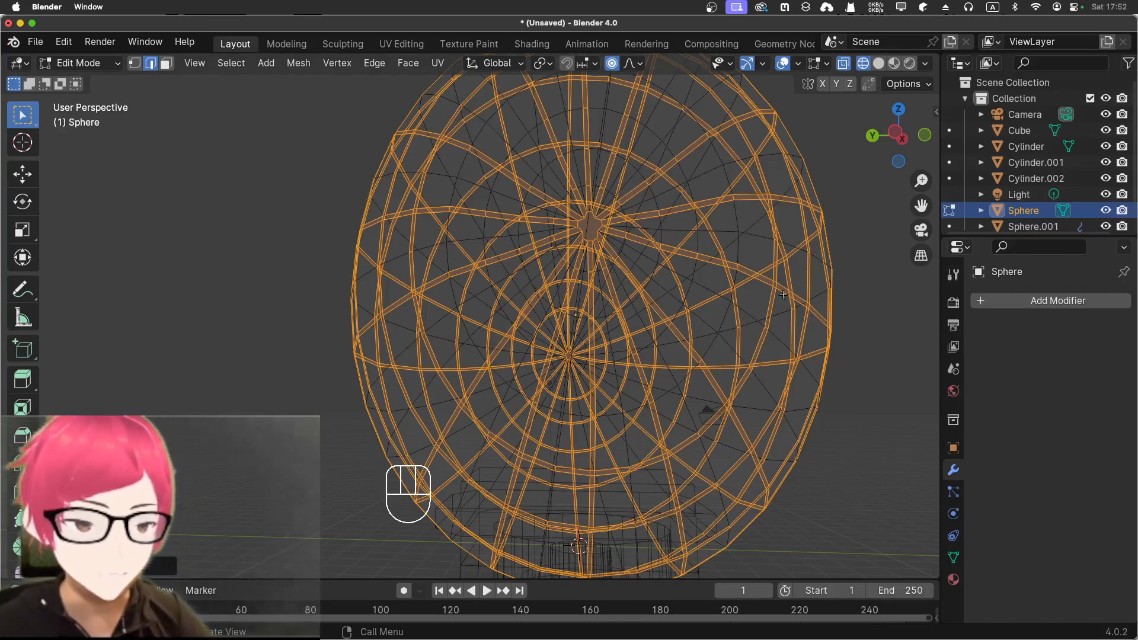
pyautogui.press('p')
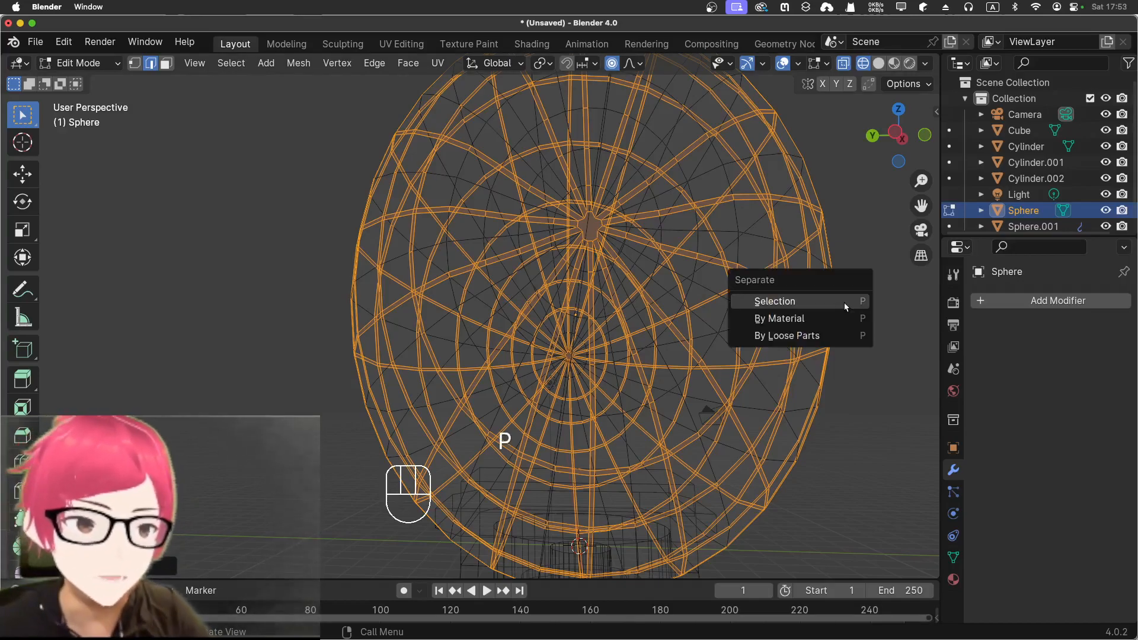
pyautogui.click(844, 302)
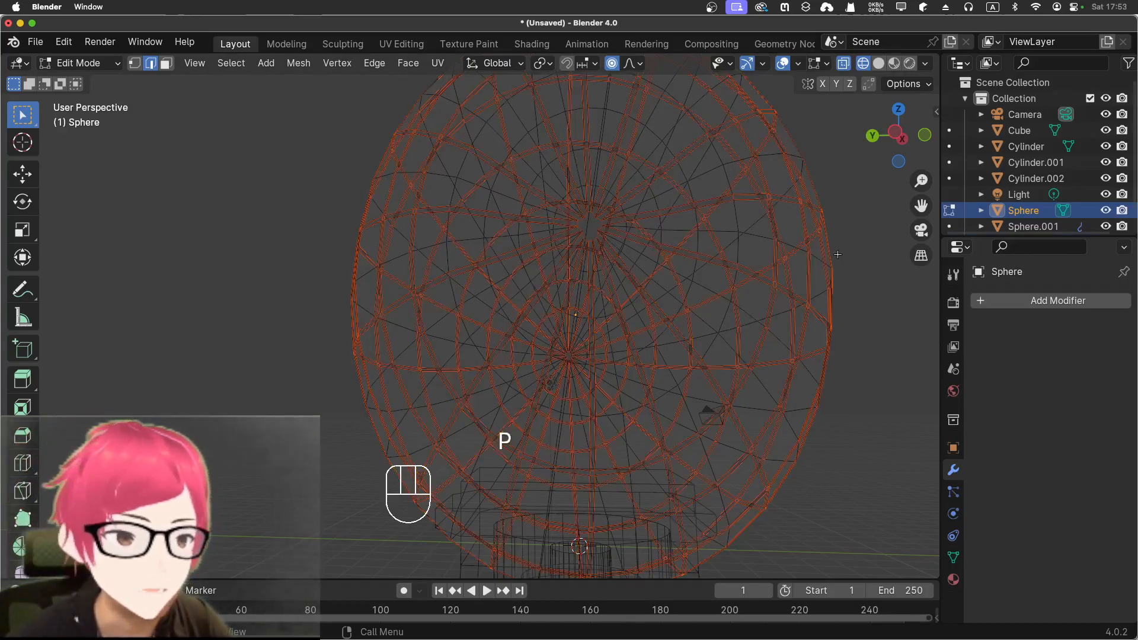
# Step: Turn the visibility of Sphere and Sphere.001 off and on to identify the separated parts
pyautogui.scroll(-2, 1015, 215)
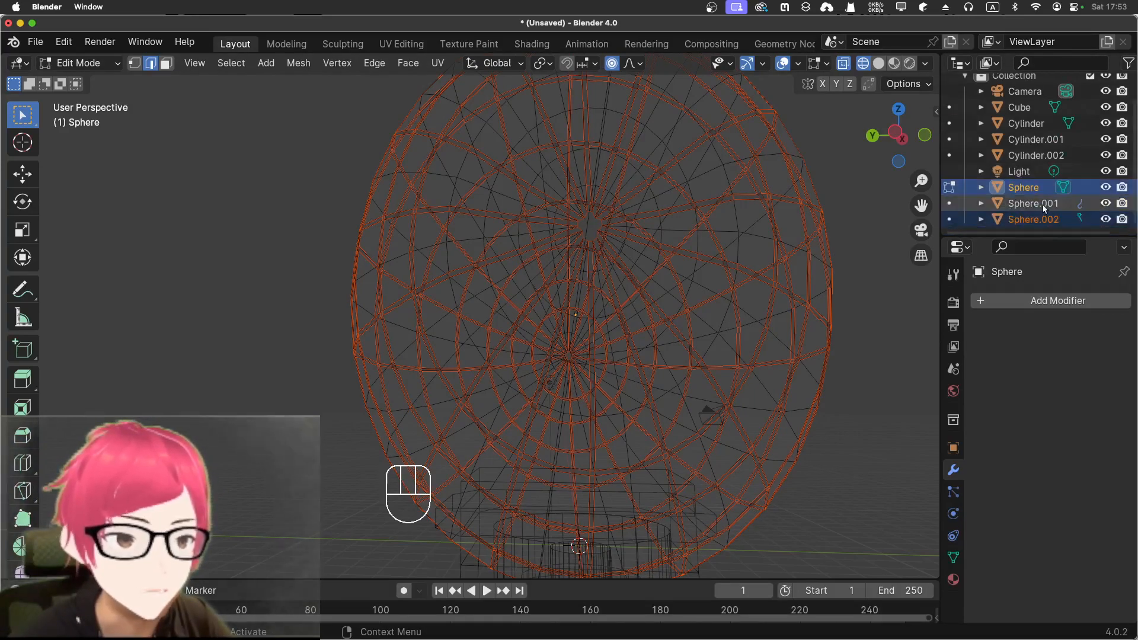
pyautogui.click(1034, 187)
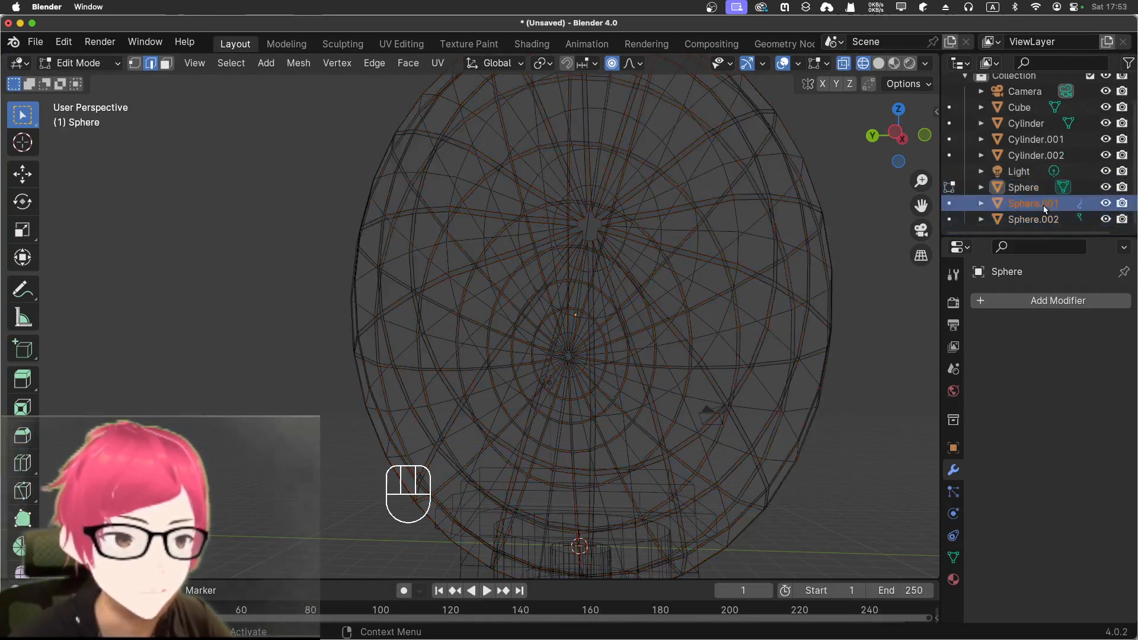
pyautogui.click(1106, 192)
pyautogui.click(1107, 191)
pyautogui.click(1103, 201)
pyautogui.click(1104, 202)
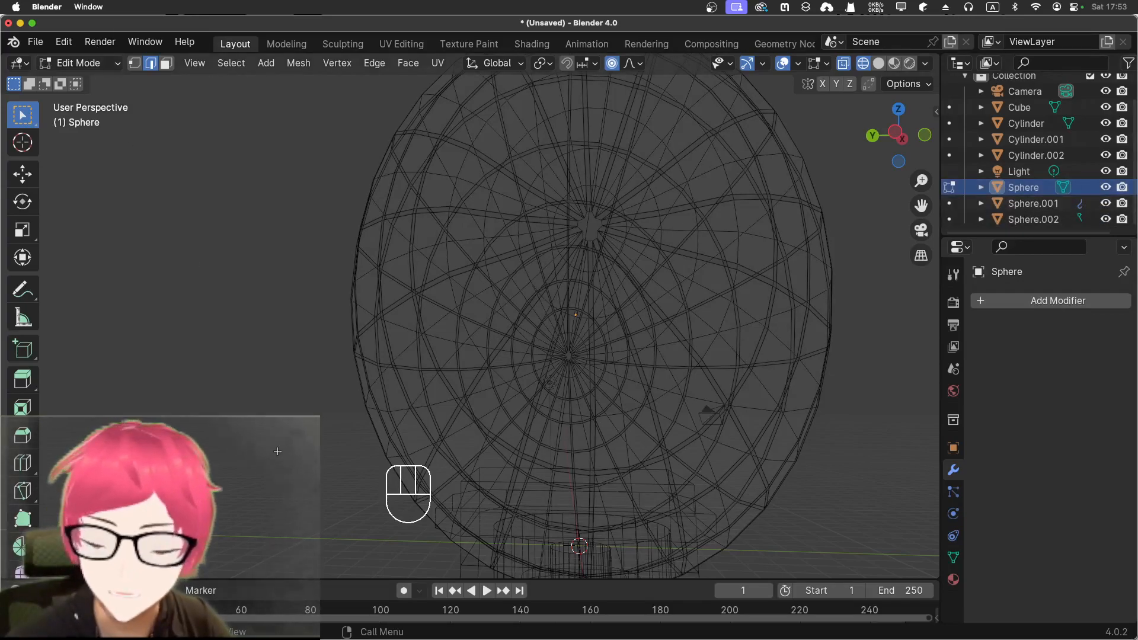
# Step: In Object Mode, select the separated frame Sphere.002, try moving it aside and cancel the move
pyautogui.press('Tab')
pyautogui.moveTo(247, 322); pyautogui.dragTo(552, 275, button='middle')
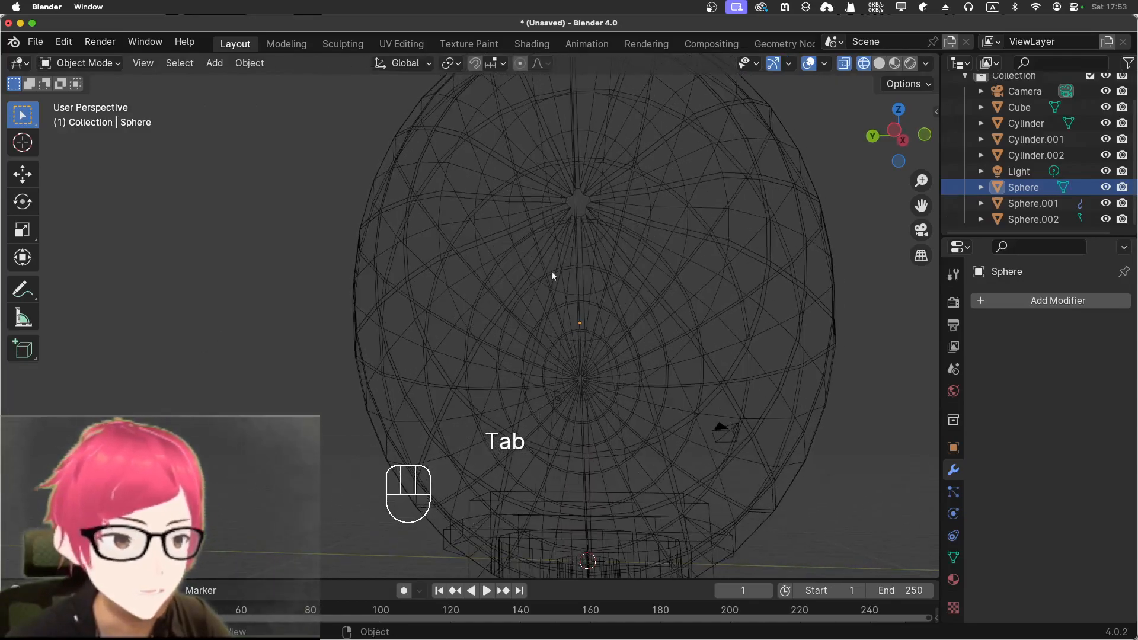
pyautogui.click(1034, 206)
pyautogui.click(1034, 219)
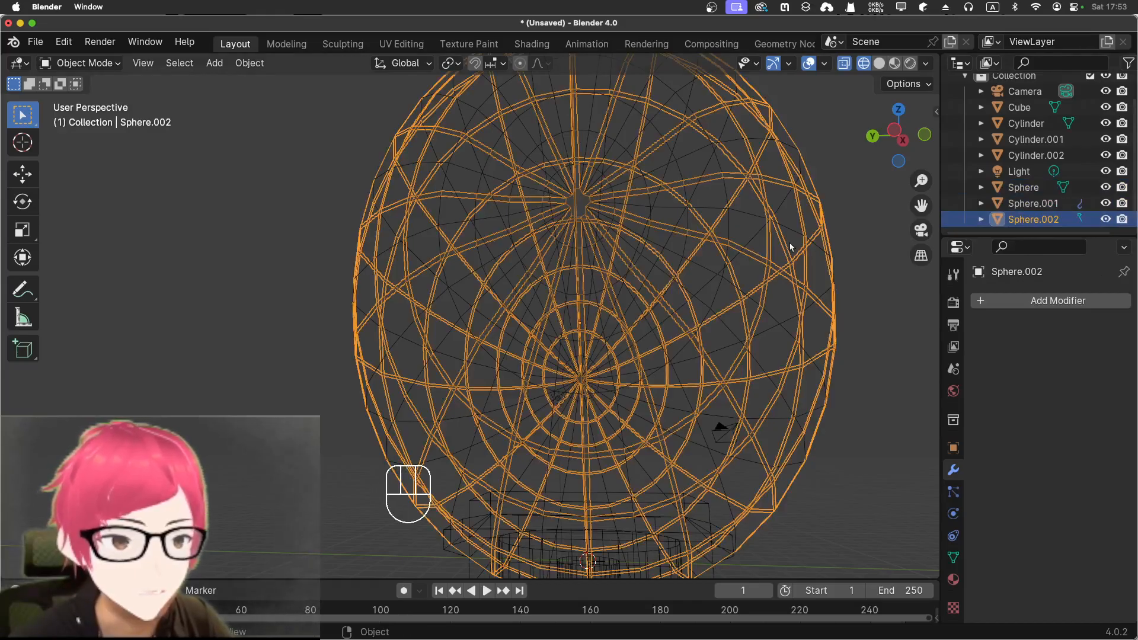
pyautogui.press('g')
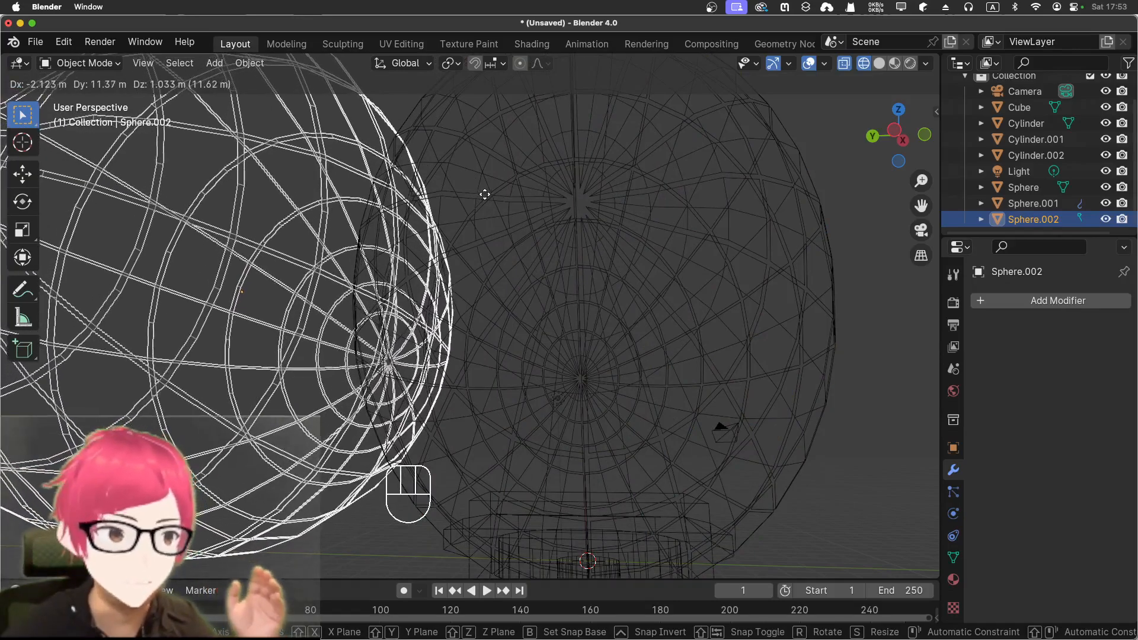
pyautogui.rightClick(489, 195)
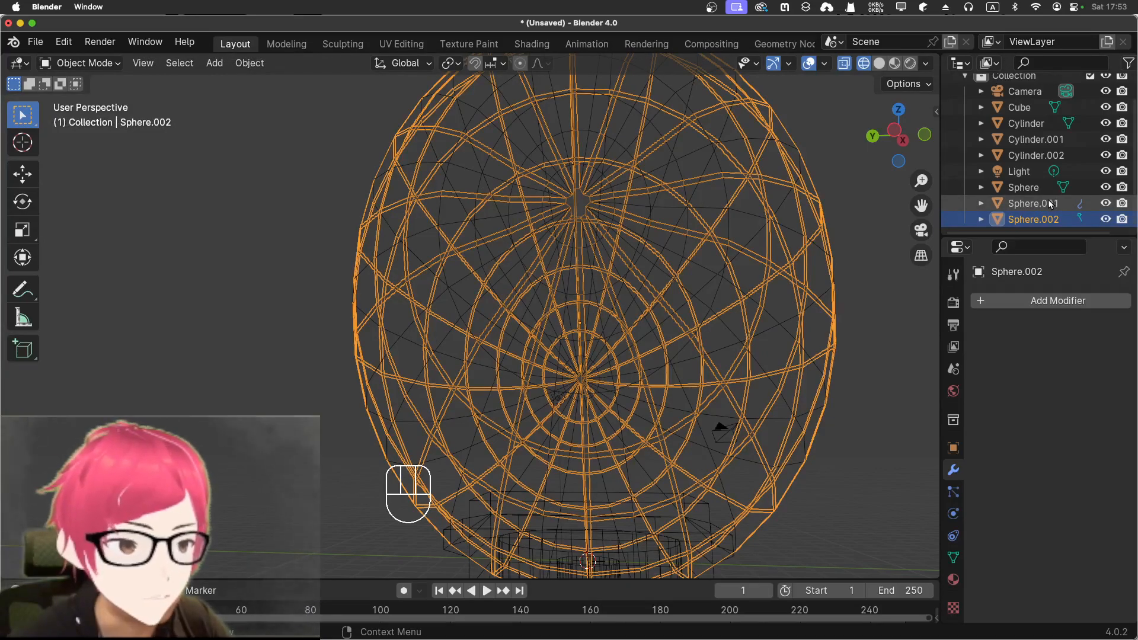
# Step: Select Sphere.001 and Sphere in turn to identify which part of the airship each one is
pyautogui.click(1029, 204)
pyautogui.moveTo(831, 247); pyautogui.dragTo(726, 237, button='middle')
pyautogui.scroll(-5, 731, 232)
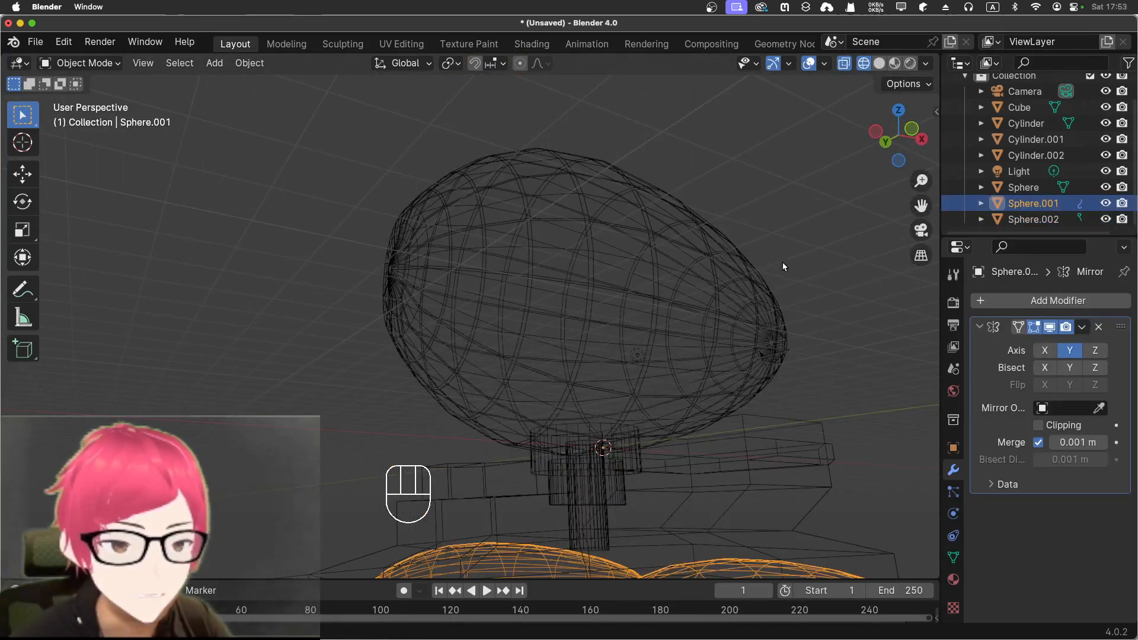
pyautogui.moveTo(780, 261); pyautogui.dragTo(798, 290, button='middle')
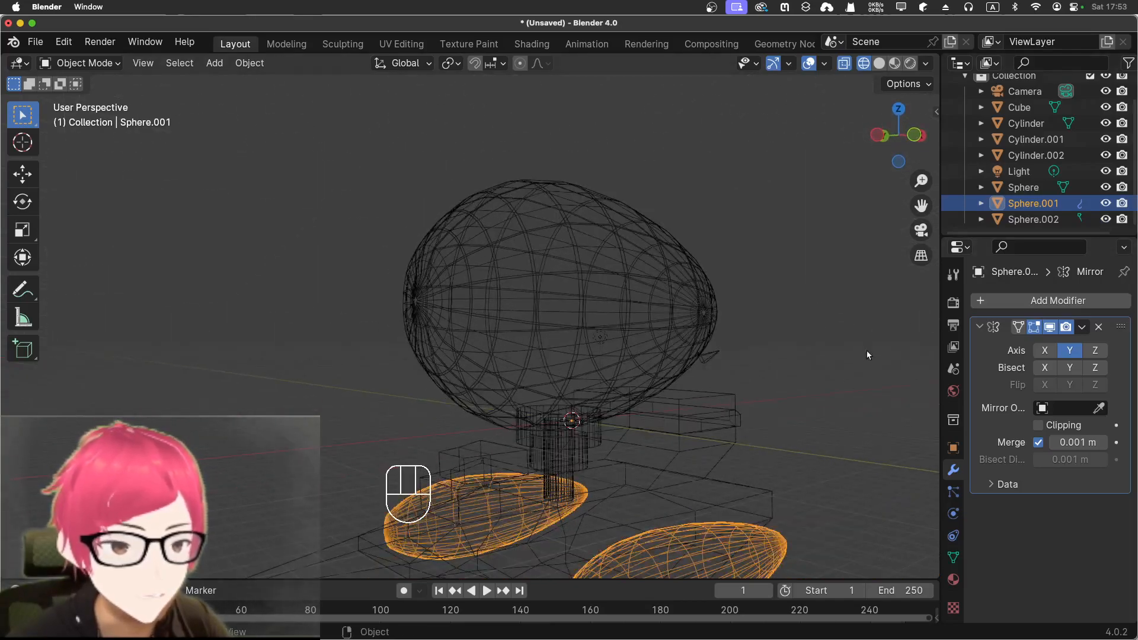
pyautogui.click(1029, 190)
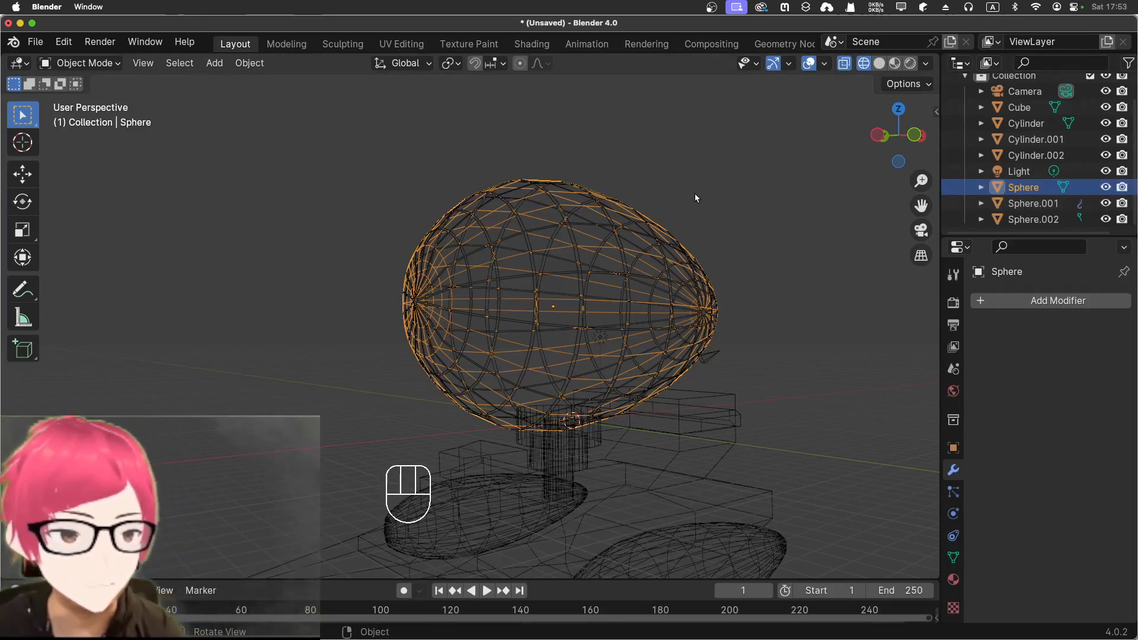
# Step: Undo the selections and the separation, back to the beveled strips selected on the balloon in Edit Mode
pyautogui.press('super+z')
pyautogui.press('super+z')
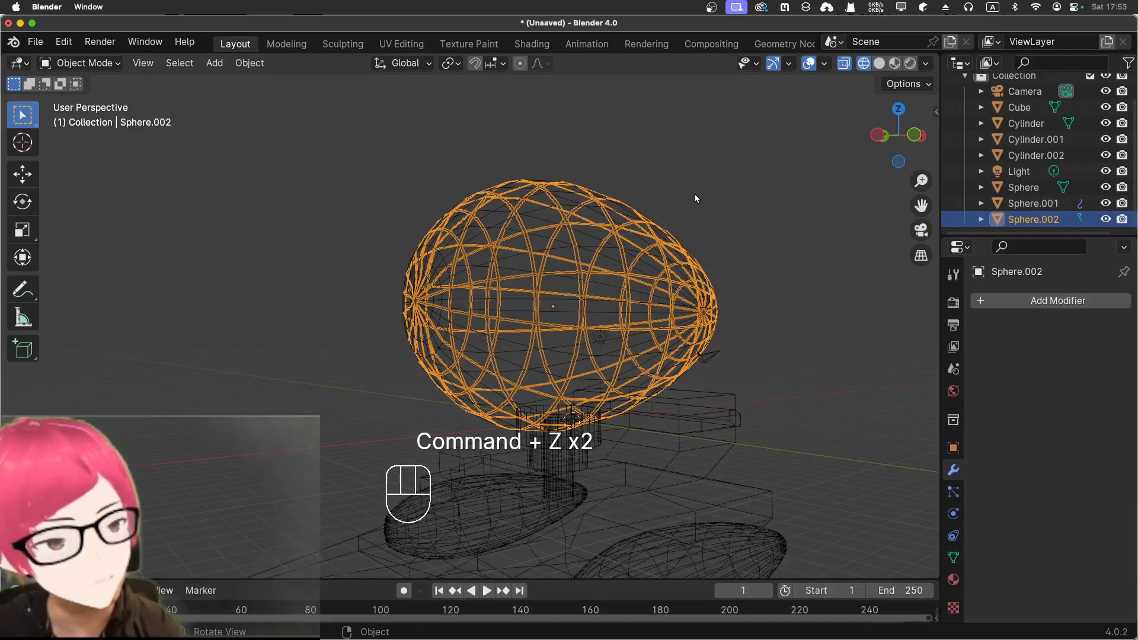
pyautogui.press('super+z')
pyautogui.press('super+z')
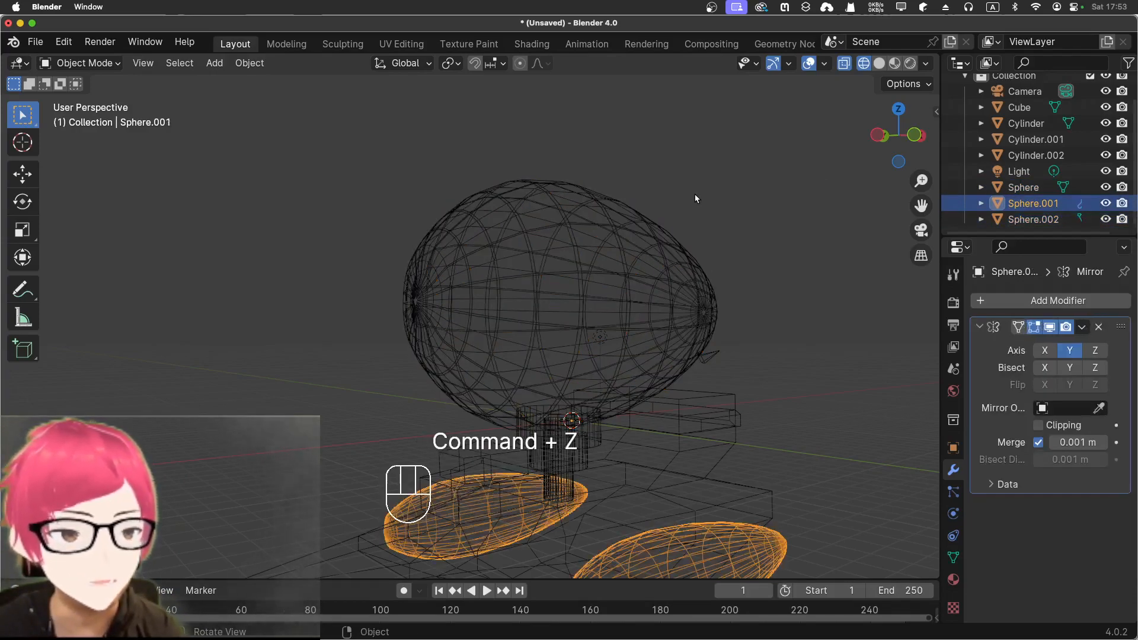
pyautogui.press('super+z')
pyautogui.press('super+z')
pyautogui.press('super+z')
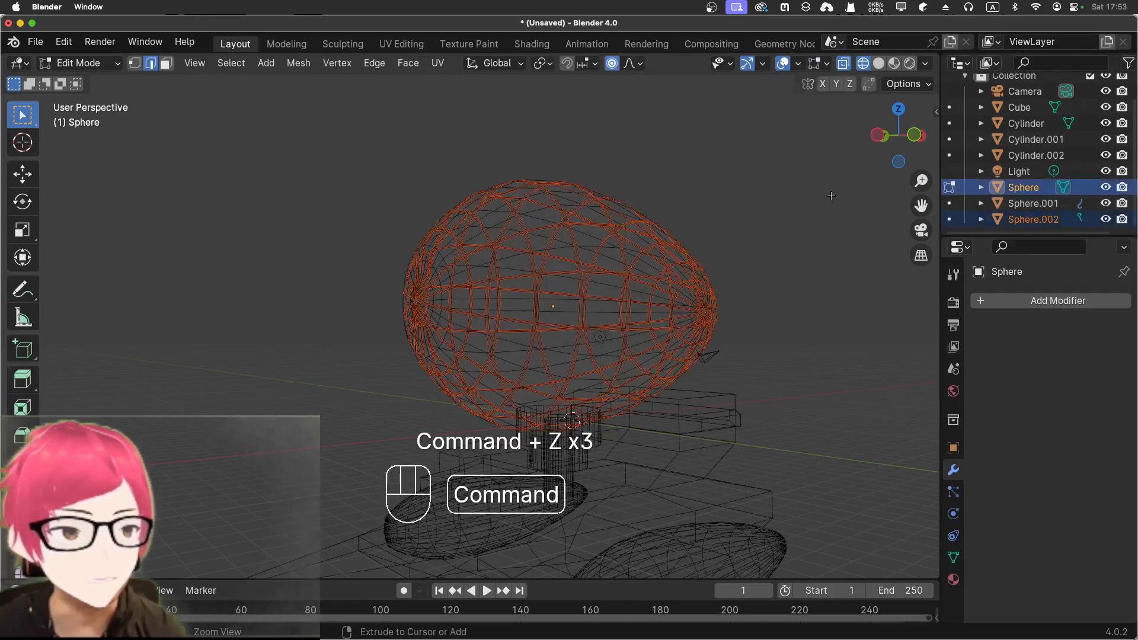
pyautogui.press('super+z')
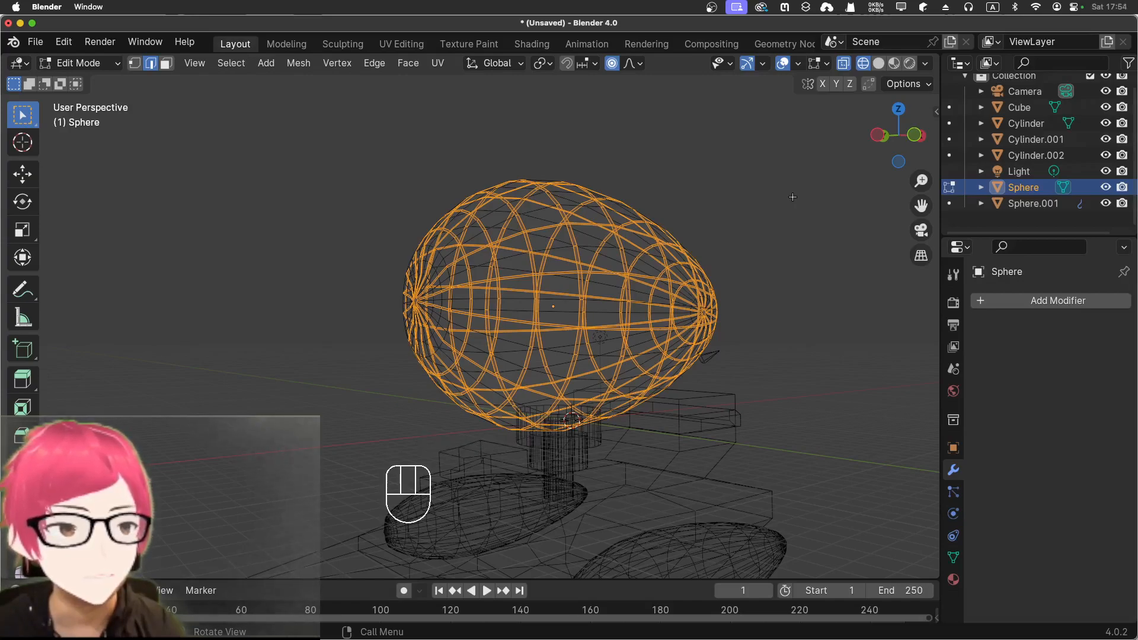
# Step: In Object Mode, make a complete copy of the balloon object Sphere by copying and pasting it in place
pyautogui.scroll(1, 996, 207)
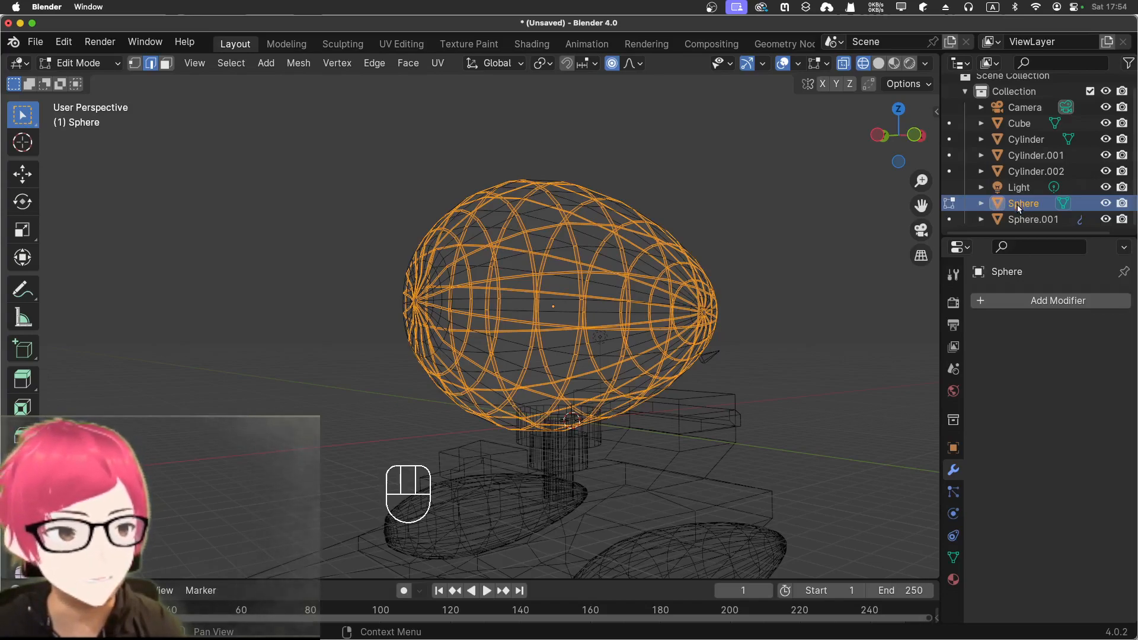
pyautogui.hotkey('shift', 'd')
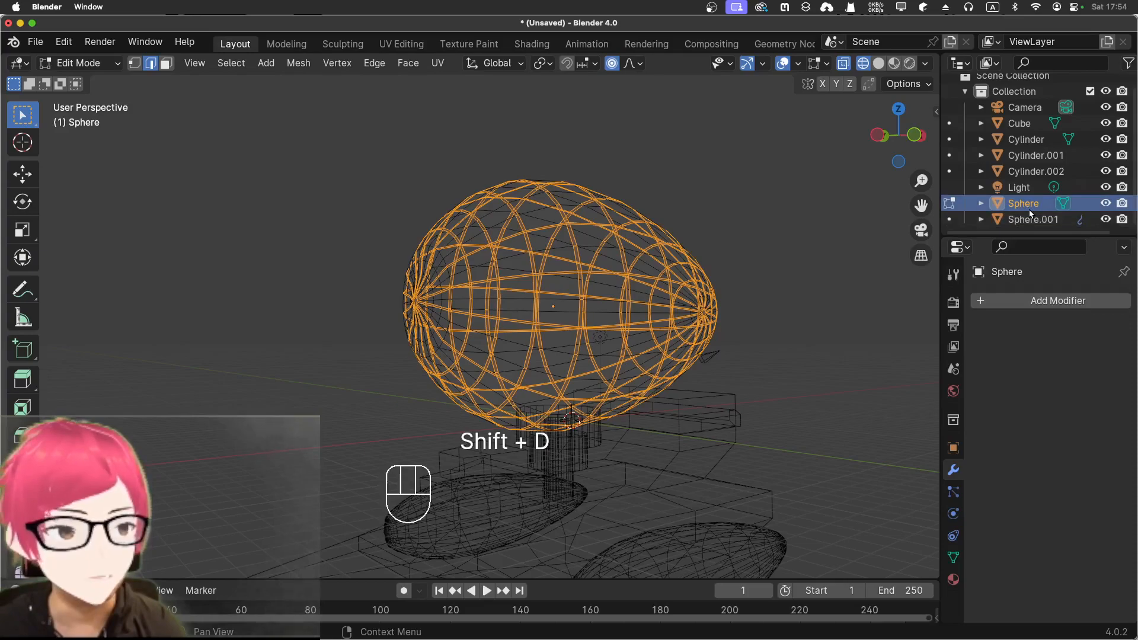
pyautogui.press('Tab')
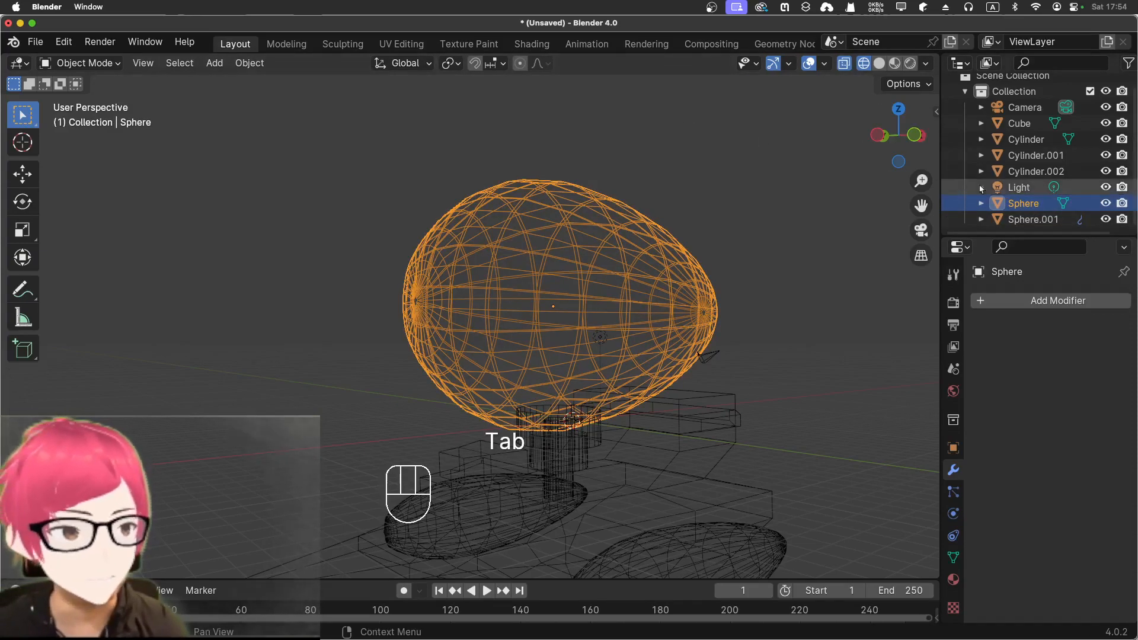
pyautogui.click(1014, 207)
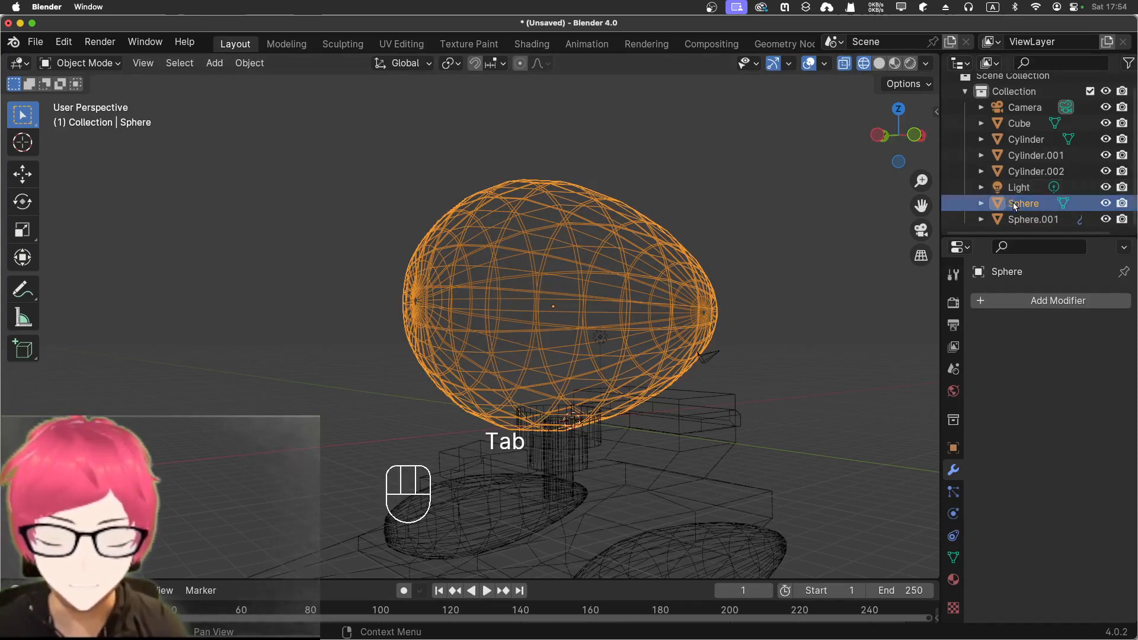
pyautogui.hotkey('shift', 'd')
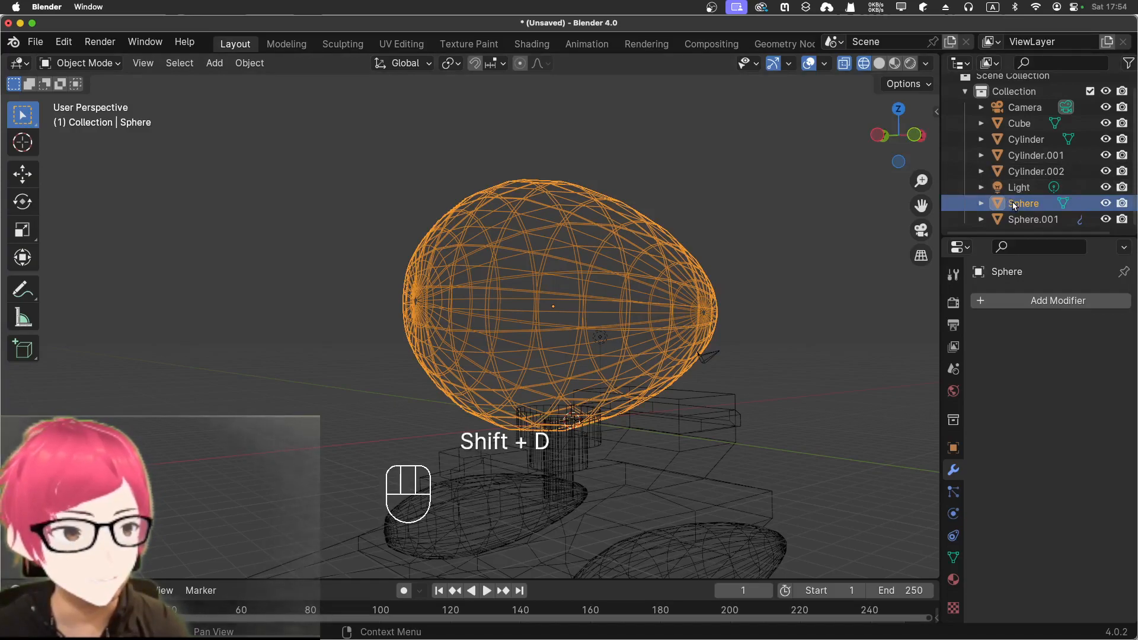
pyautogui.hotkey('ctrl', 'd')
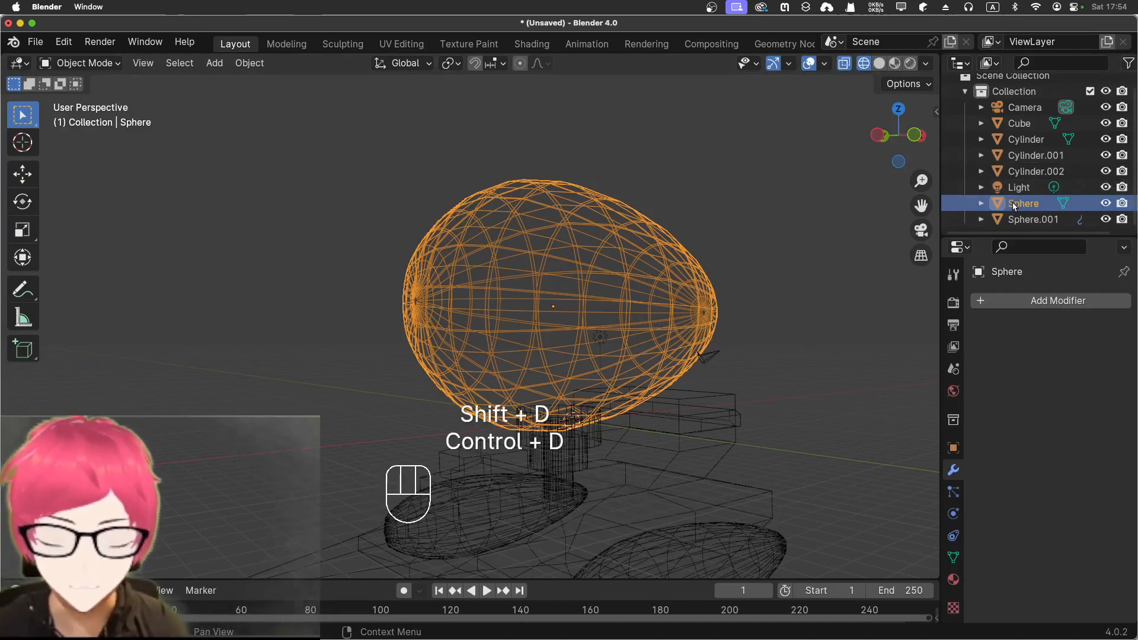
pyautogui.press('super+c')
pyautogui.press('super+v')
pyautogui.scroll(-1, 1013, 207)
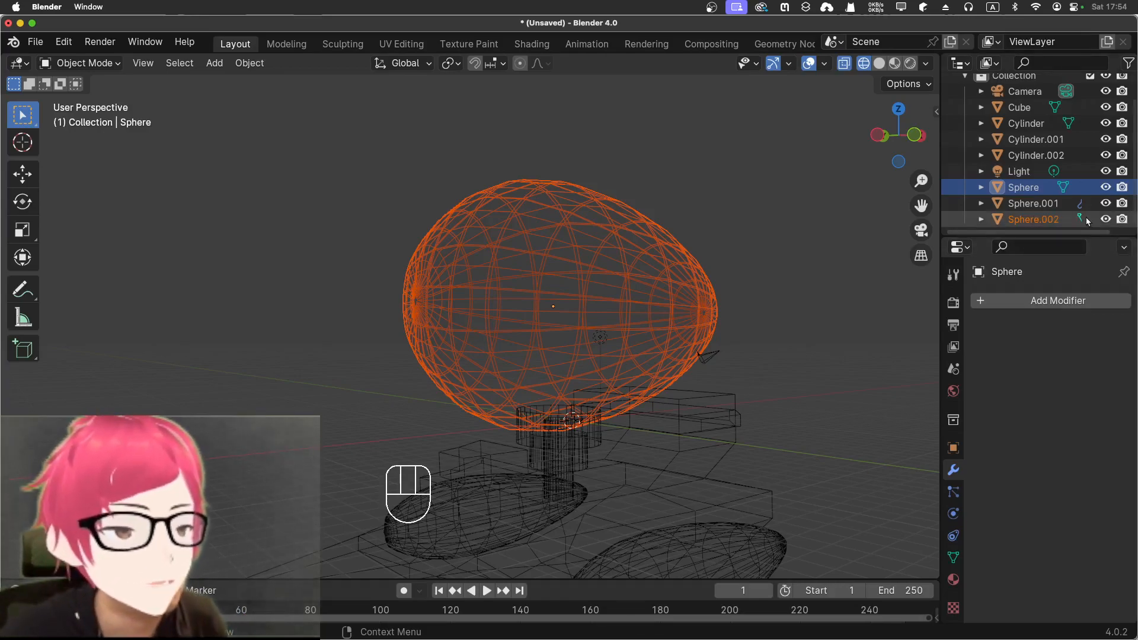
# Step: Select only the original Sphere and, in Edit Mode, separate its selected beveled strips into their own object
pyautogui.click(1035, 194)
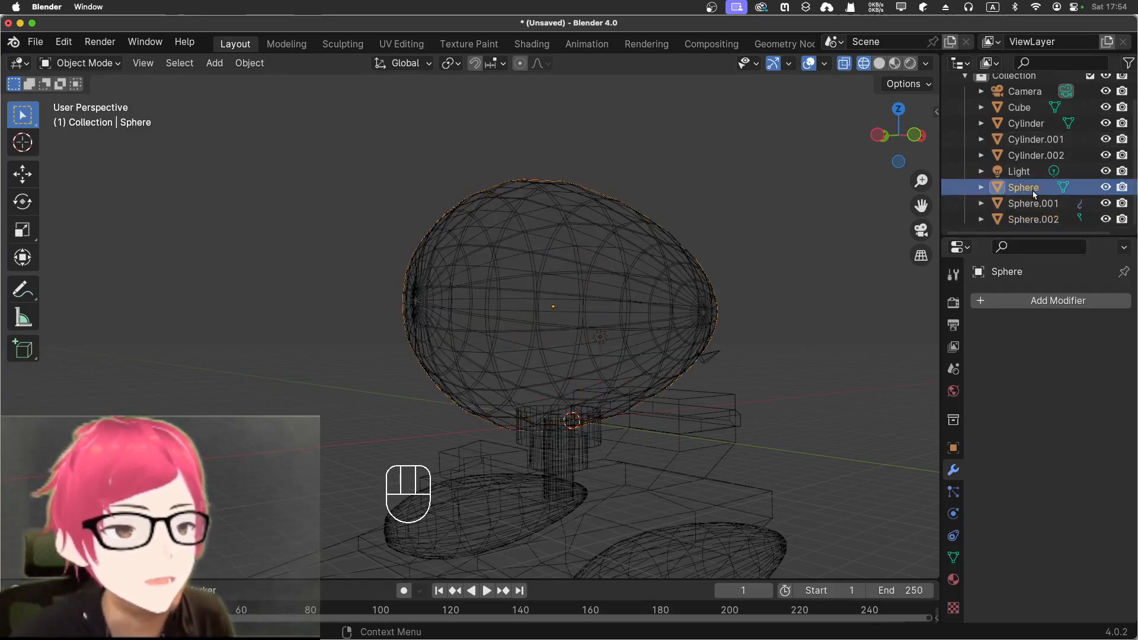
pyautogui.press('Tab')
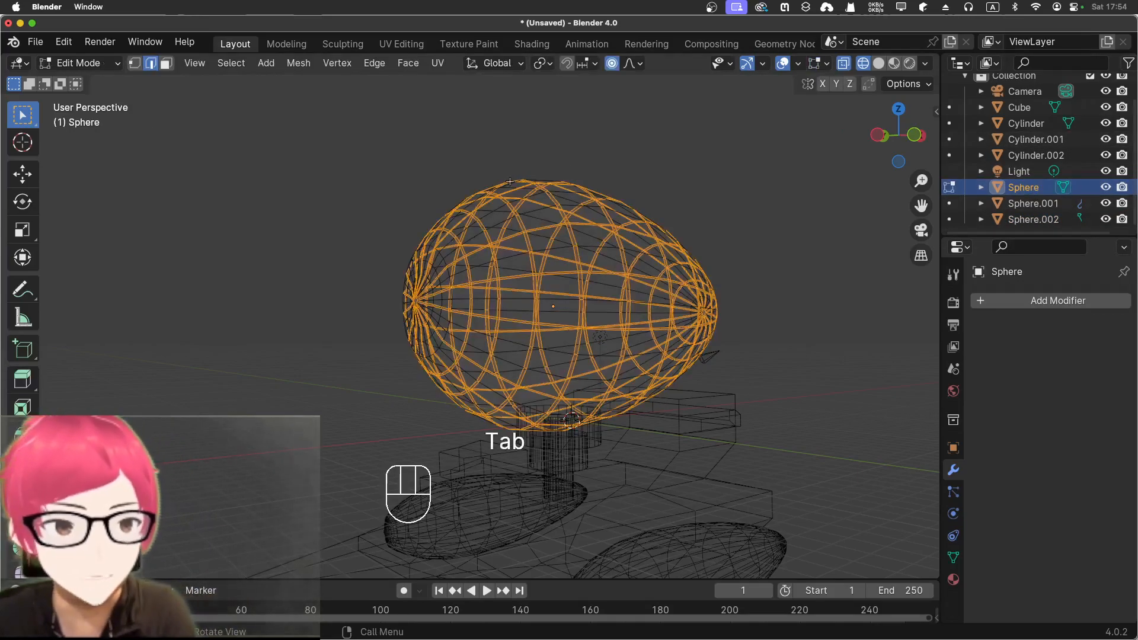
pyautogui.press('p')
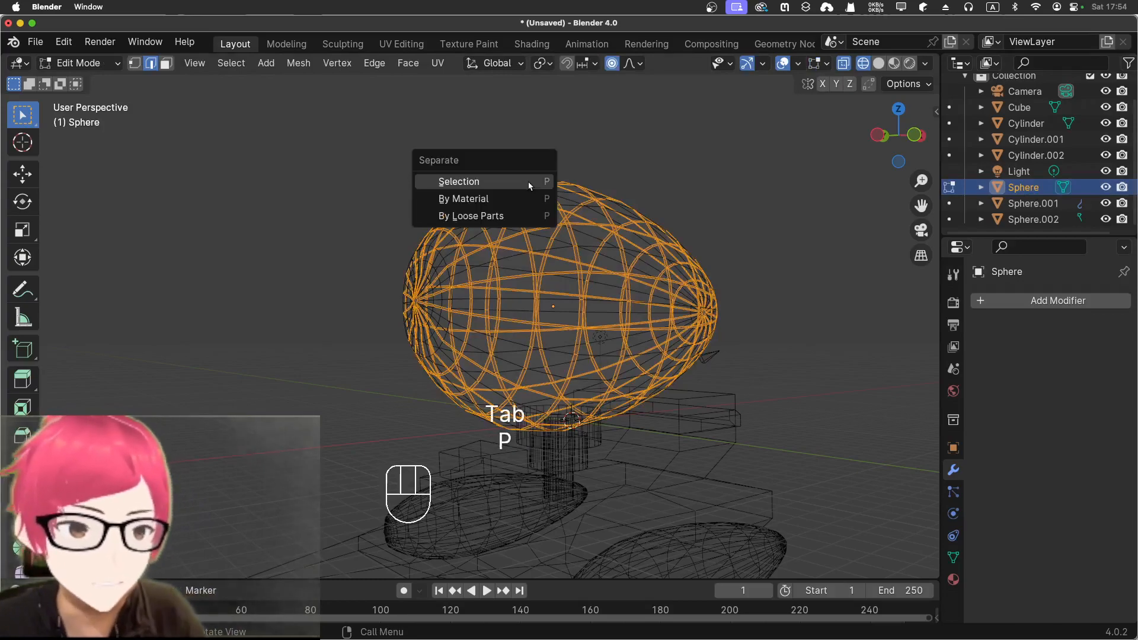
pyautogui.click(529, 185)
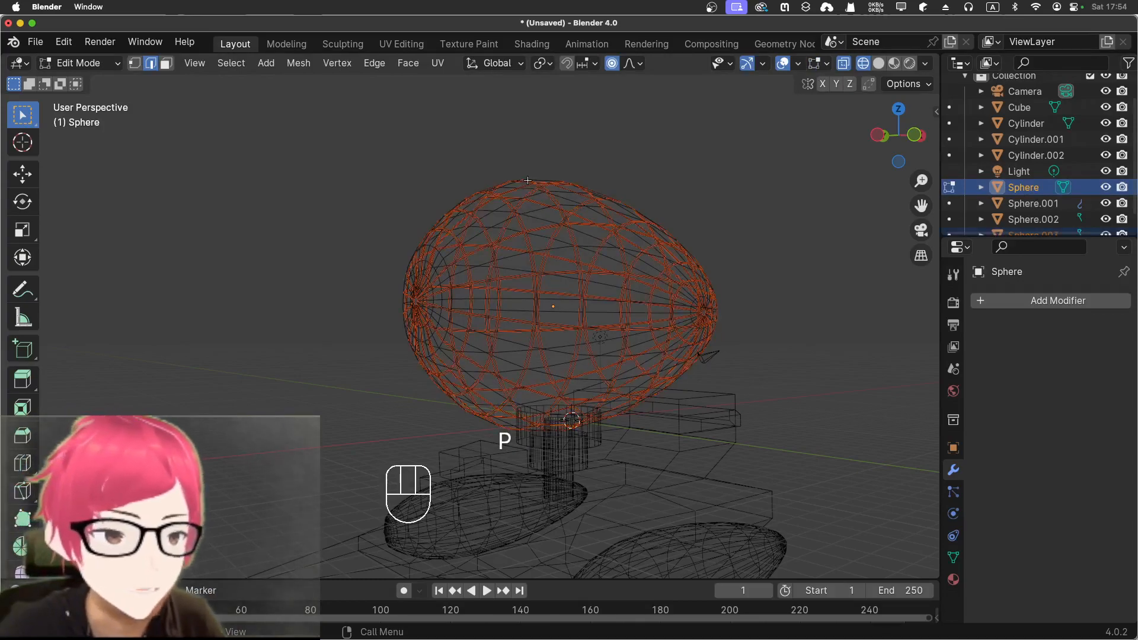
# Step: Delete the leftover original Sphere and switch the viewport to solid shading
pyautogui.scroll(-1, 1043, 219)
pyautogui.click(1044, 219)
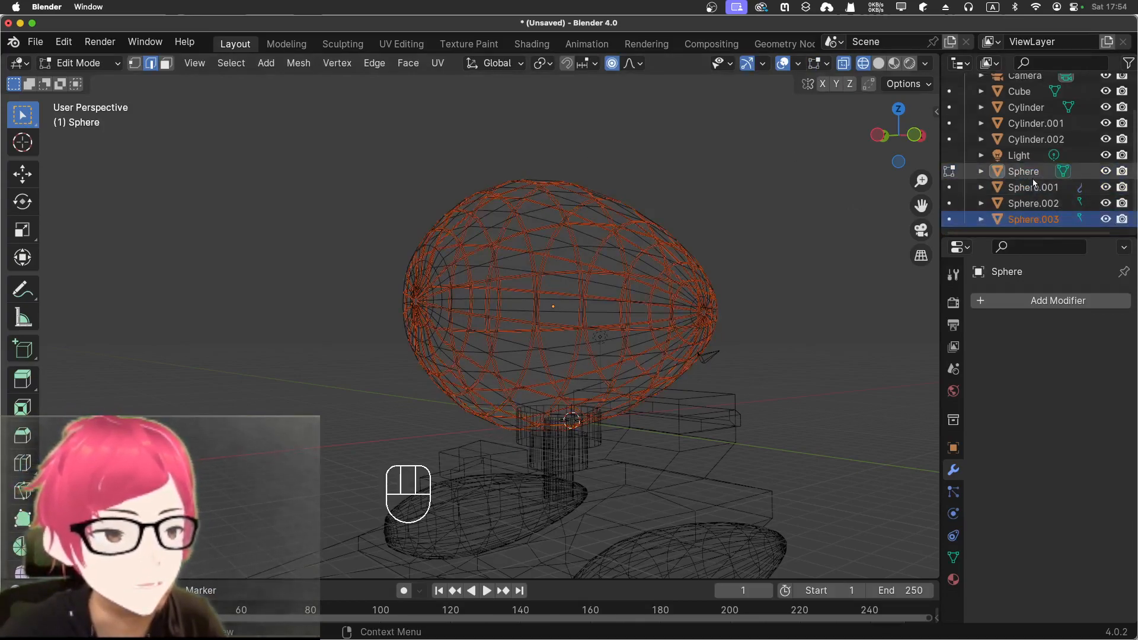
pyautogui.click(1031, 173)
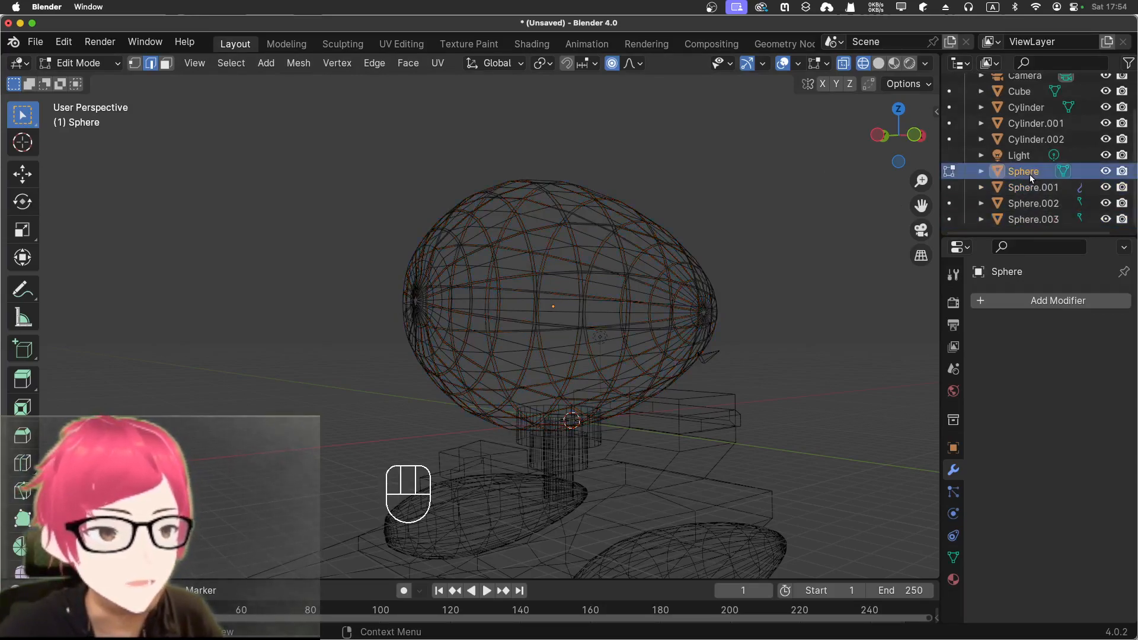
pyautogui.press('x')
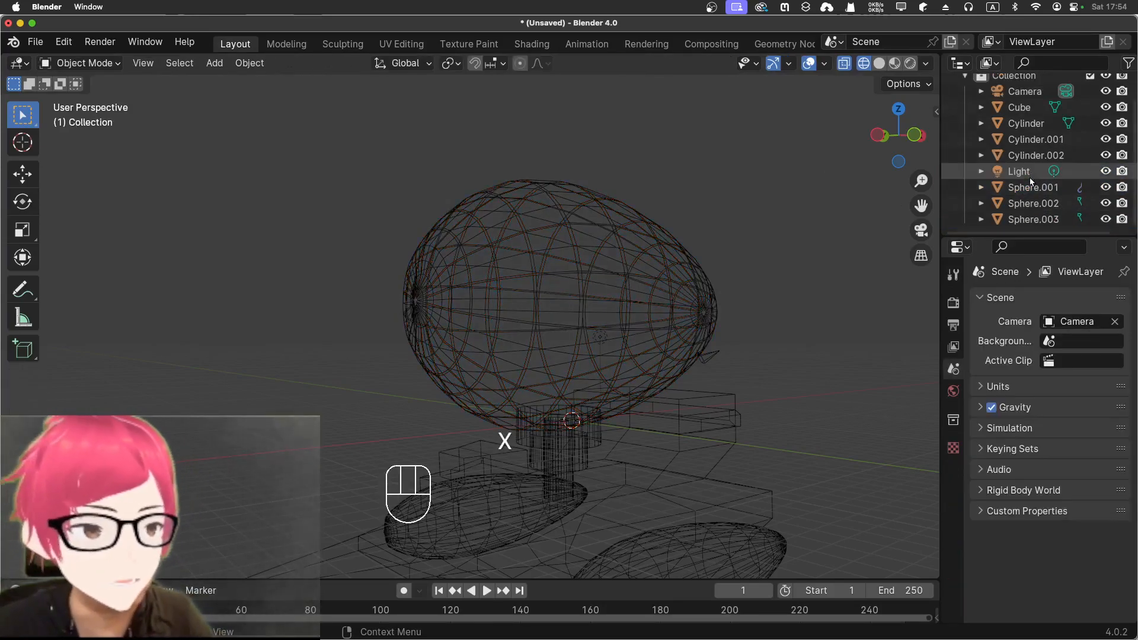
pyautogui.click(880, 63)
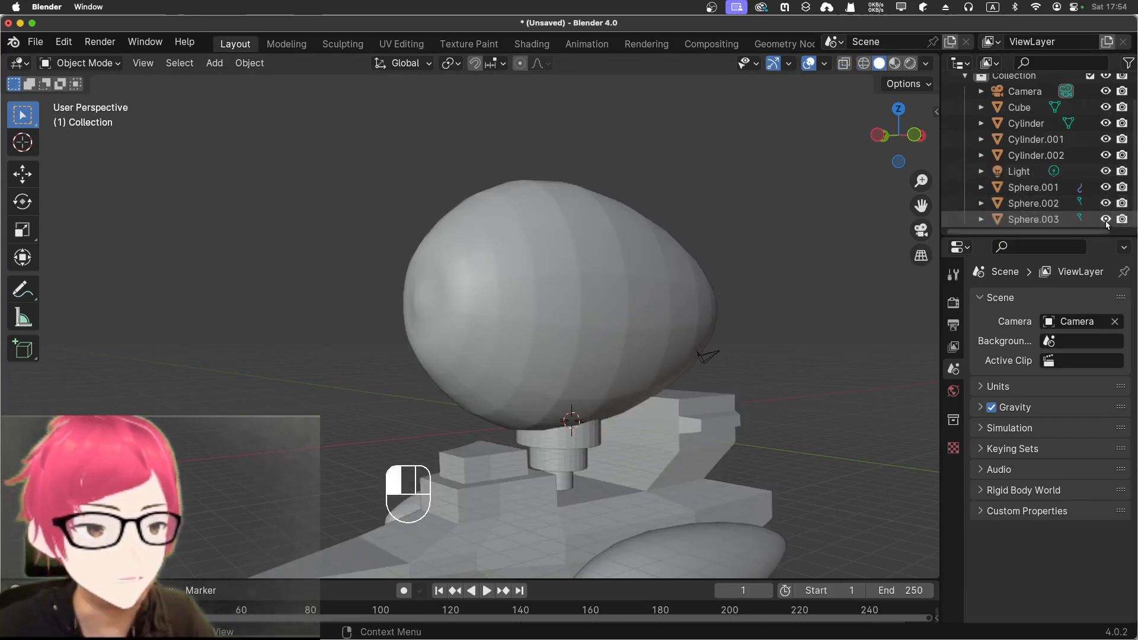
# Step: Select Sphere.003, Sphere.002 and Sphere.001 in turn to identify which part of the airship each one is
pyautogui.click(1061, 219)
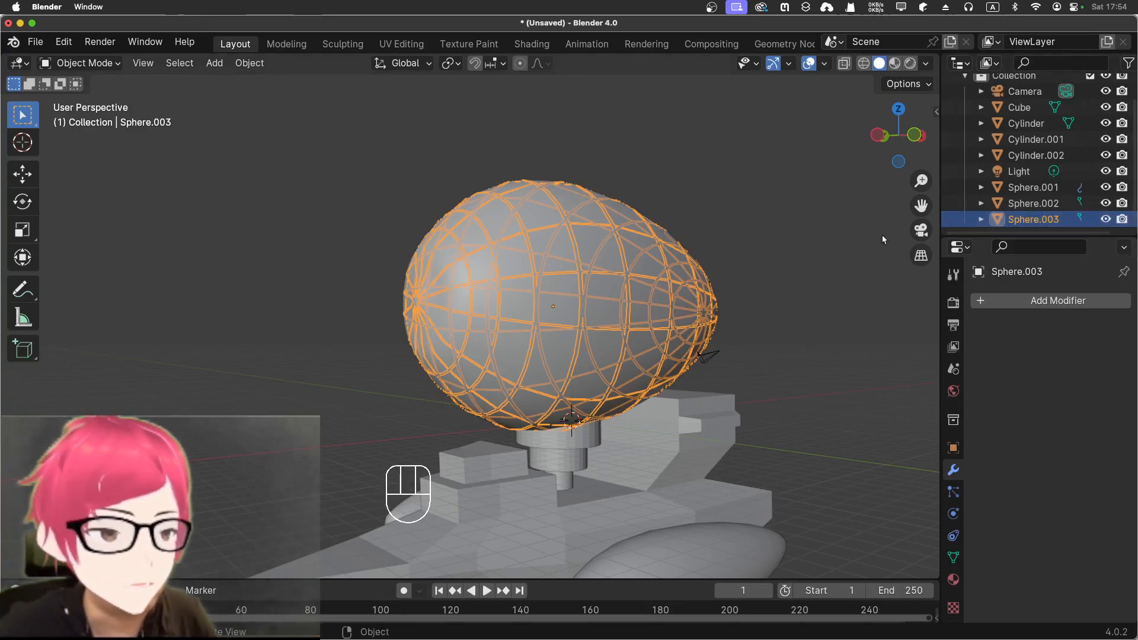
pyautogui.click(1051, 208)
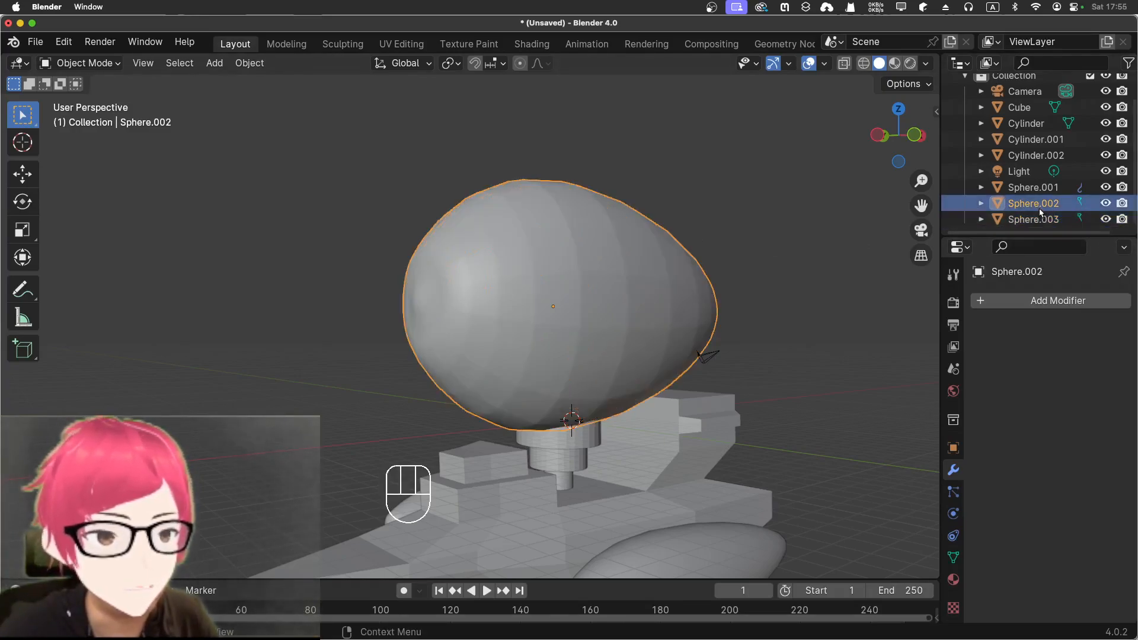
pyautogui.click(1036, 188)
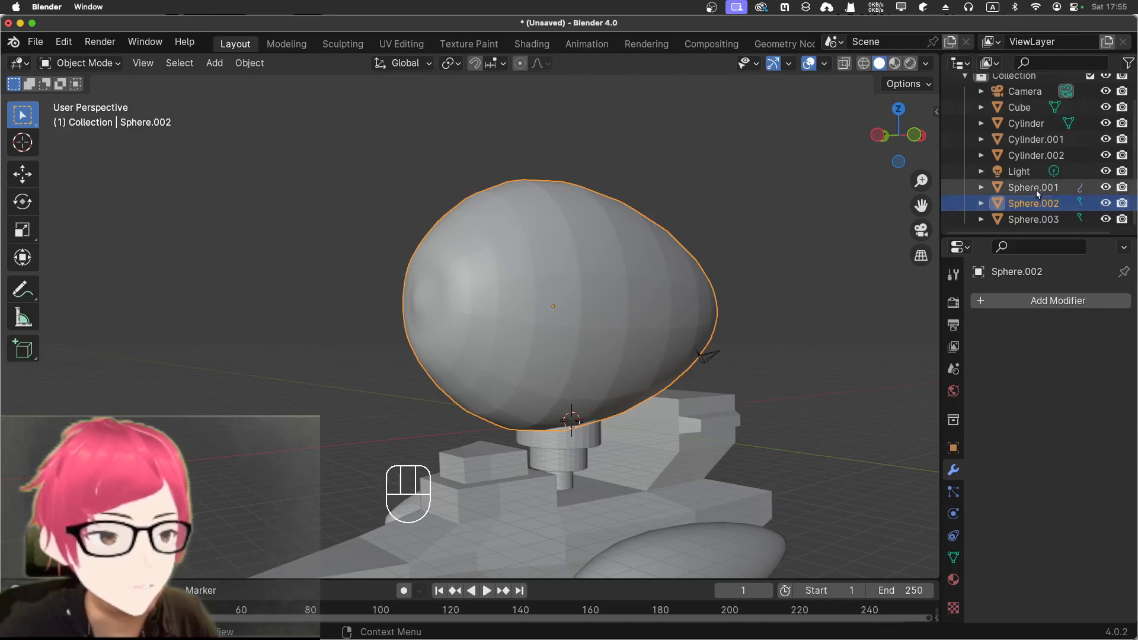
pyautogui.scroll(-4, 894, 343)
pyautogui.moveTo(852, 380); pyautogui.dragTo(1008, 409, button='middle')
pyautogui.moveTo(789, 279); pyautogui.dragTo(685, 355, button='middle')
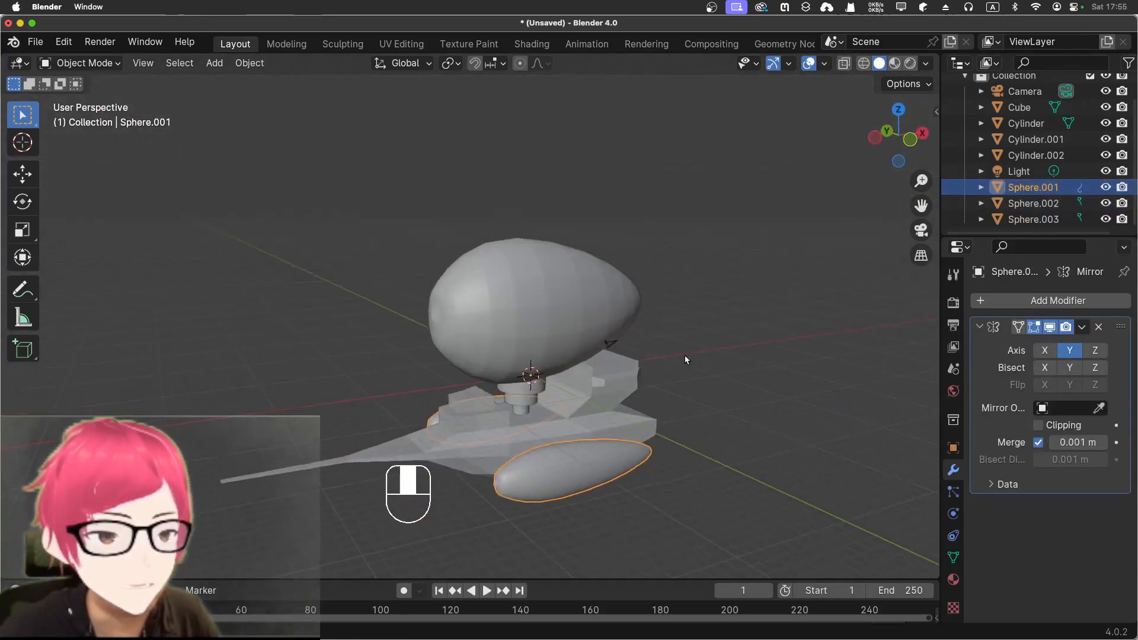
pyautogui.scroll(3, 690, 332)
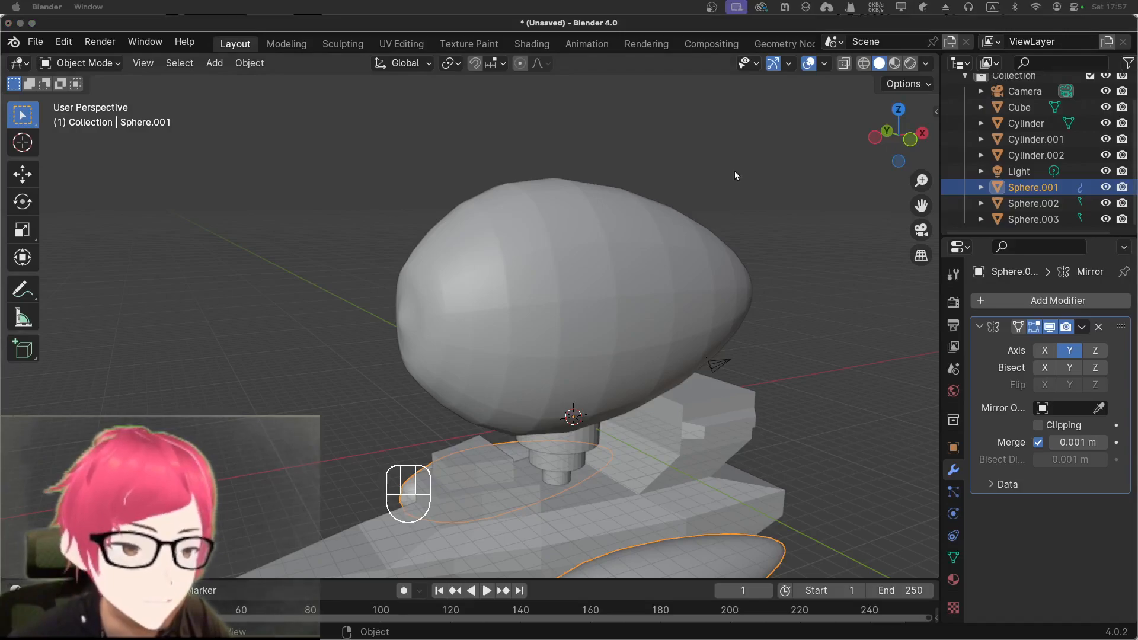
# Step: Select the net-like frame Sphere.003 and add a Solidify modifier to it
pyautogui.click(584, 313)
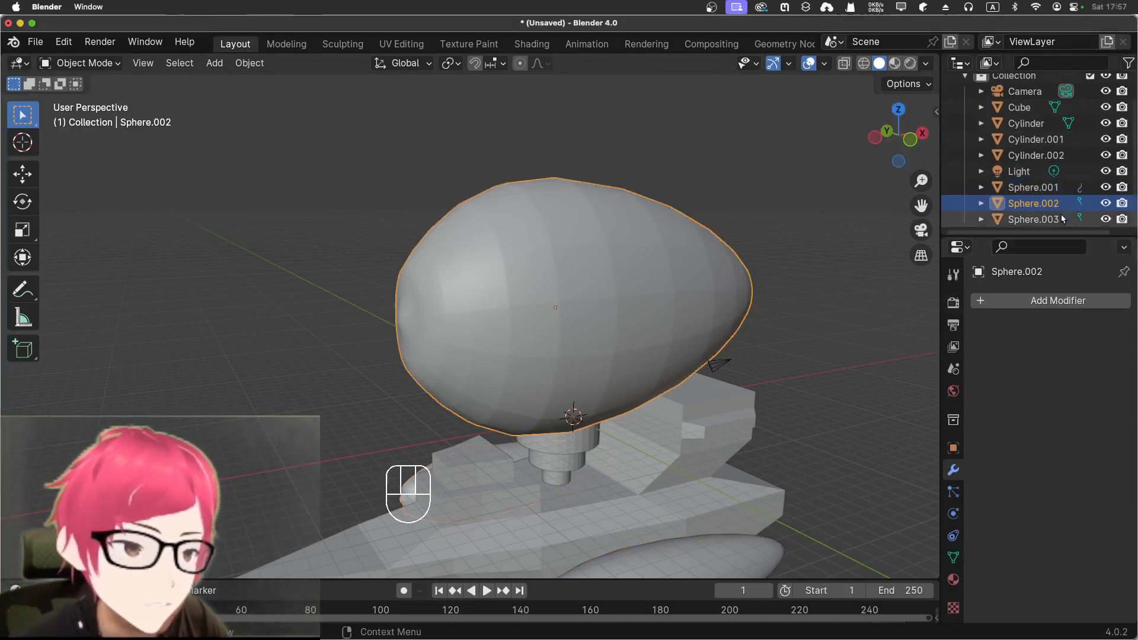
pyautogui.click(1033, 220)
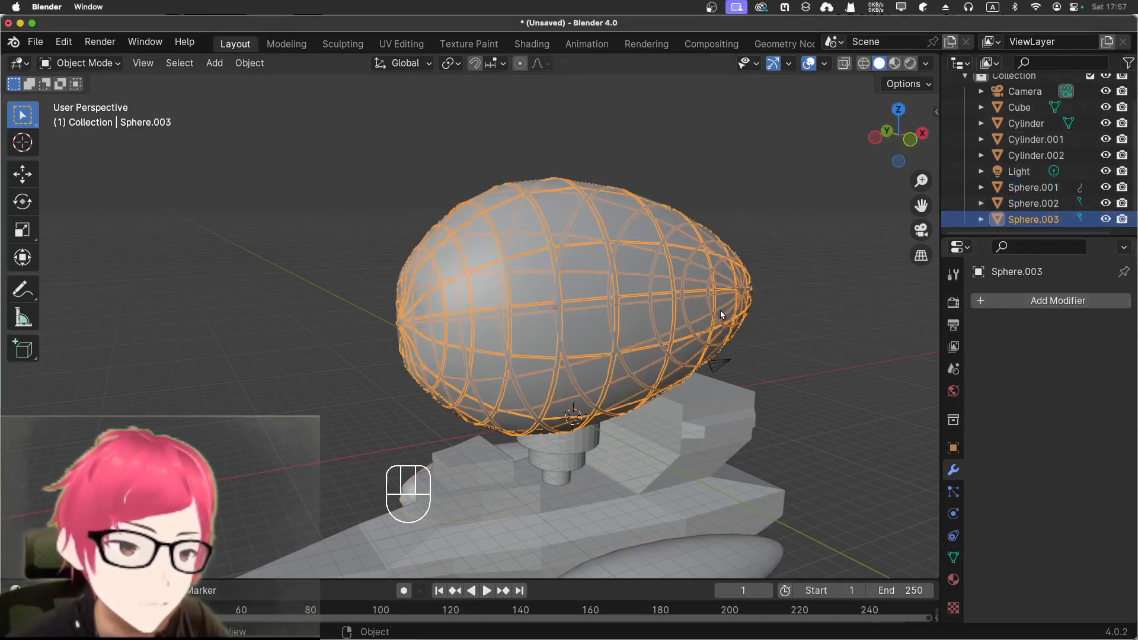
pyautogui.click(1015, 302)
pyautogui.click(1013, 305)
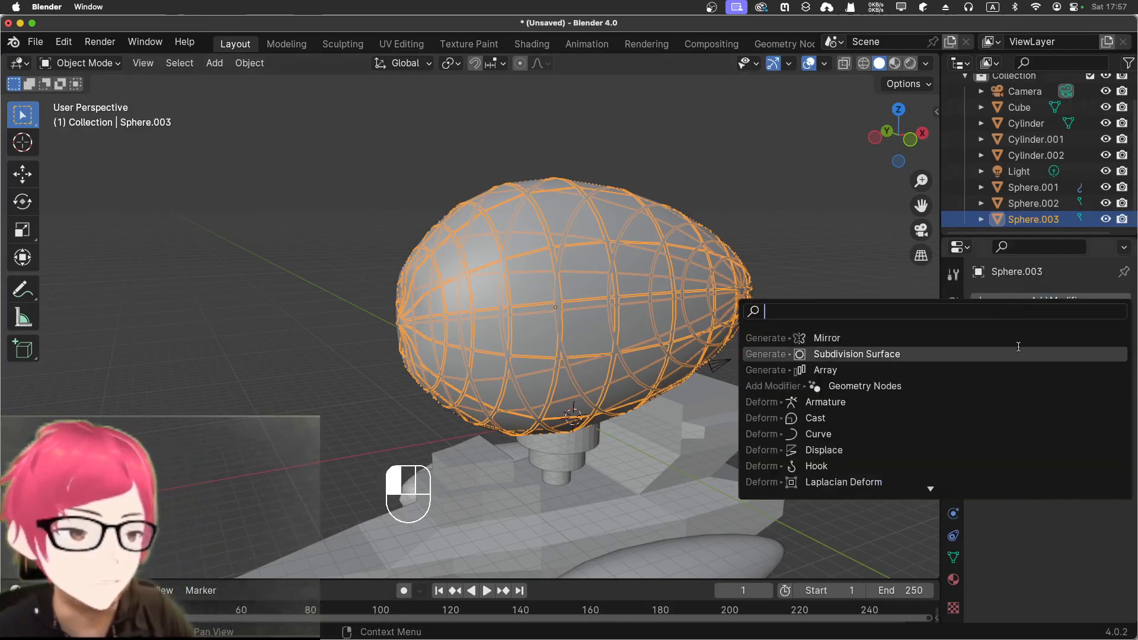
pyautogui.write('sol')
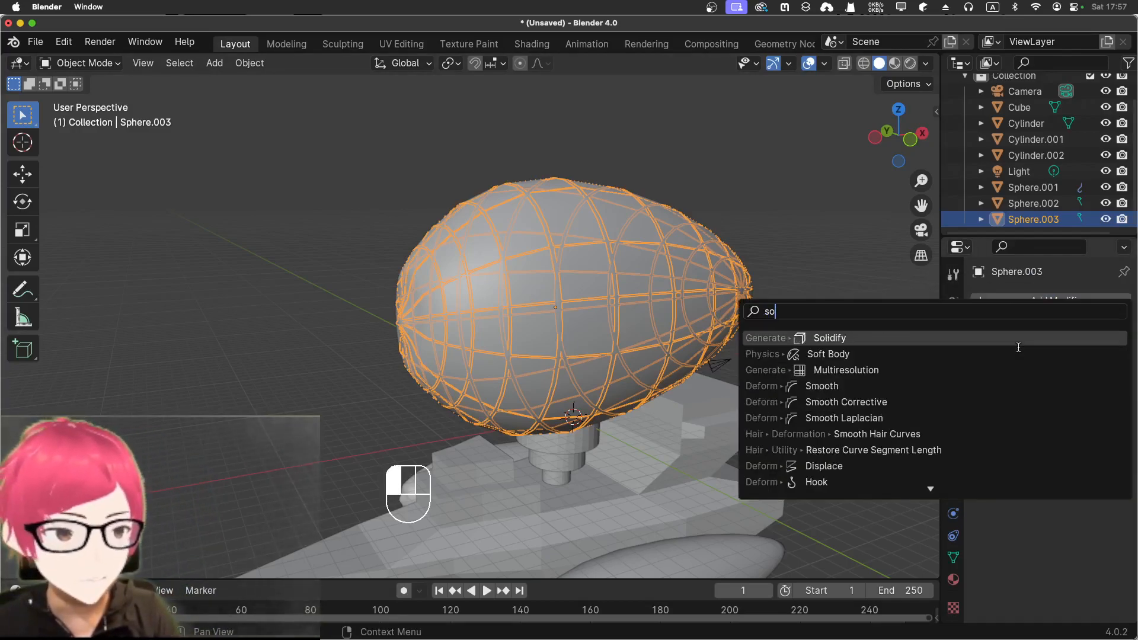
pyautogui.press('Return')
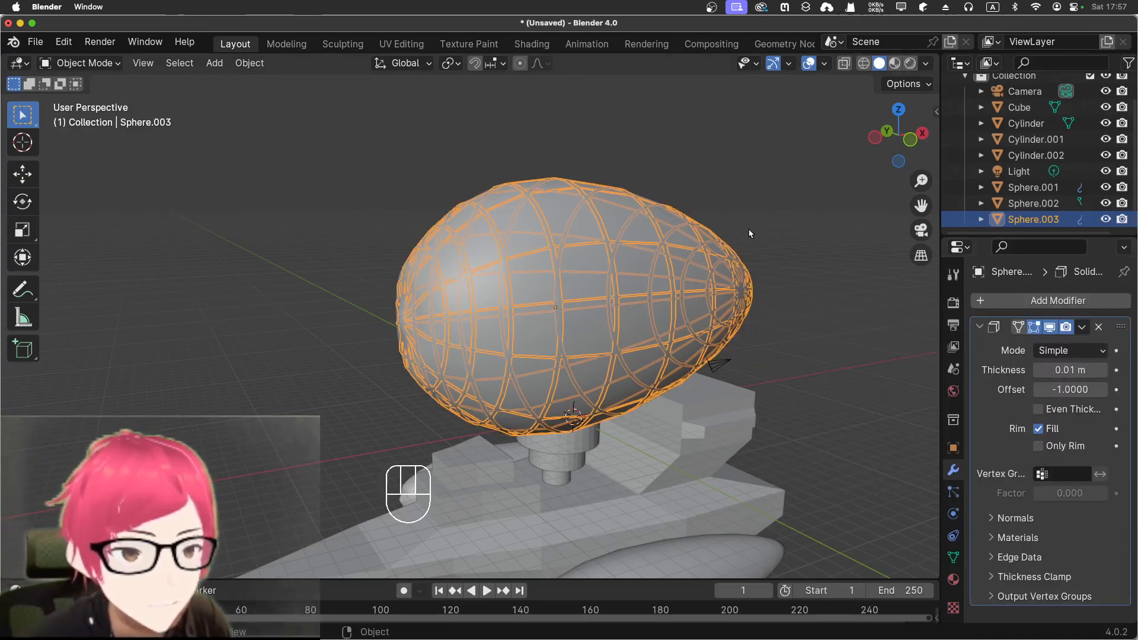
# Step: Set the frame's Solidify thickness to -0.05 m and its offset to about 0.7656
pyautogui.moveTo(1070, 370); pyautogui.dragTo(992, 370)
pyautogui.moveTo(875, 423); pyautogui.dragTo(878, 389, button='middle')
pyautogui.moveTo(854, 451)
pyautogui.mouseDown(button='middle')
pyautogui.moveTo(824, 445)
pyautogui.moveTo(847, 460)
pyautogui.moveTo(884, 445)
pyautogui.moveTo(865, 439)
pyautogui.mouseUp(button='middle')
pyautogui.moveTo(1064, 375)
pyautogui.mouseDown()
pyautogui.moveTo(1026, 374)
pyautogui.moveTo(1070, 375)
pyautogui.mouseUp()
pyautogui.click(802, 339)
pyautogui.moveTo(785, 333)
pyautogui.mouseDown(button='middle')
pyautogui.moveTo(668, 314)
pyautogui.moveTo(643, 264)
pyautogui.moveTo(631, 267)
pyautogui.moveTo(681, 300)
pyautogui.moveTo(775, 318)
pyautogui.mouseUp(button='middle')
pyautogui.moveTo(1079, 391); pyautogui.dragTo(1107, 390)
pyautogui.press('Escape')
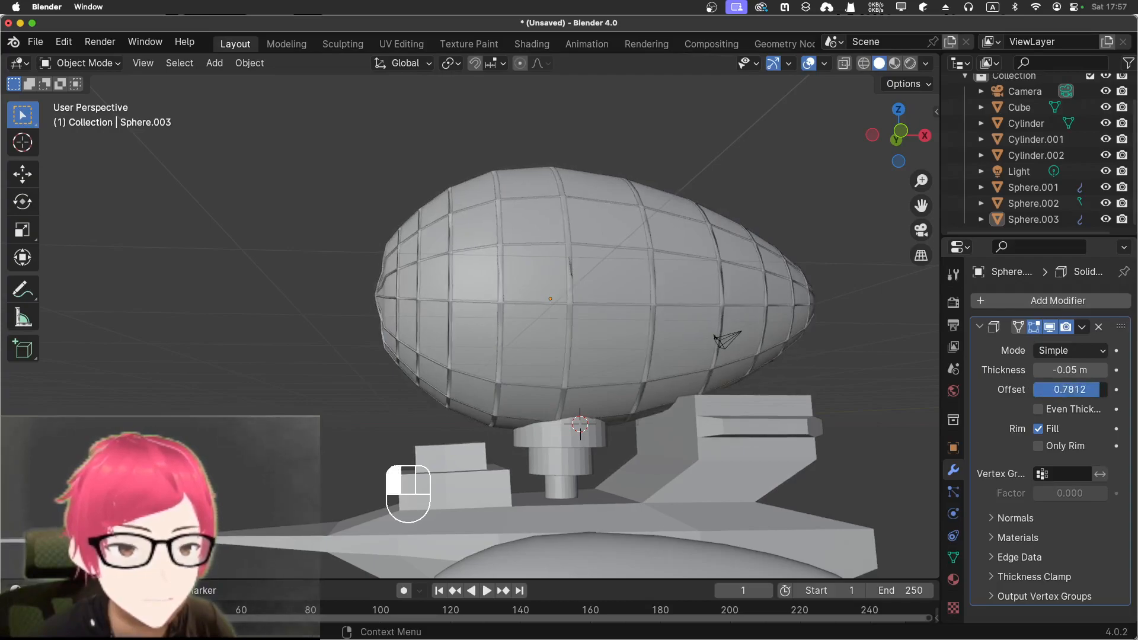
# Step: Examine the thickened frame strips close up, including where they meet at the balloon's tip, and view the whole airship from several sides
pyautogui.moveTo(295, 274); pyautogui.dragTo(491, 223, button='middle')
pyautogui.scroll(5, 490, 230)
pyautogui.scroll(3, 491, 230)
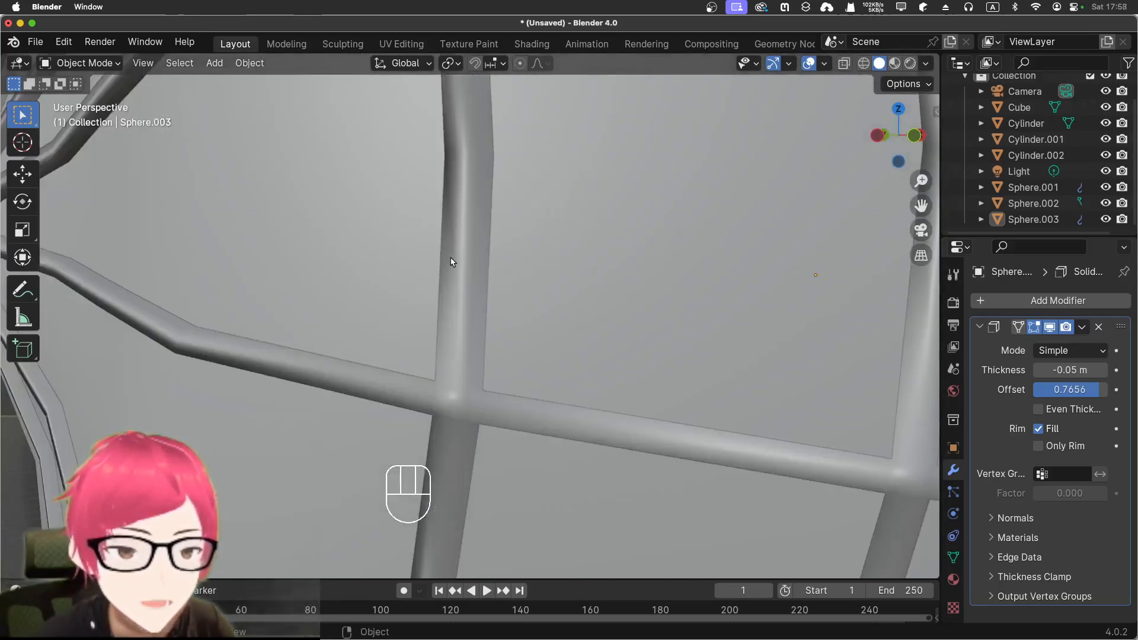
pyautogui.rightClick(466, 244)
pyautogui.click(461, 246)
pyautogui.scroll(-5, 466, 273)
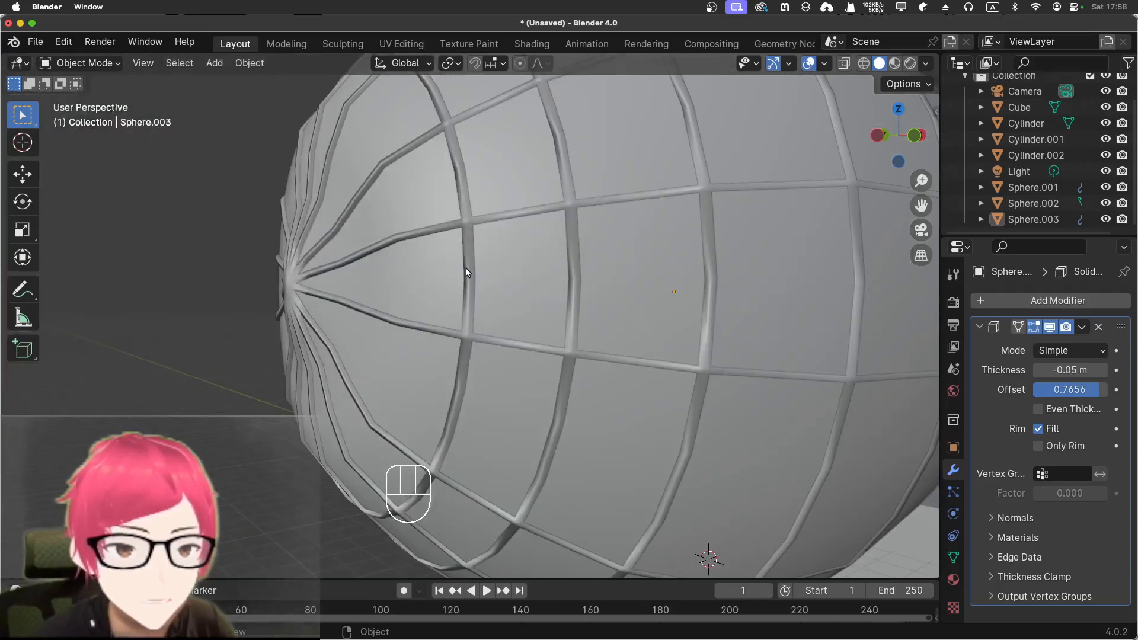
pyautogui.scroll(-4, 480, 252)
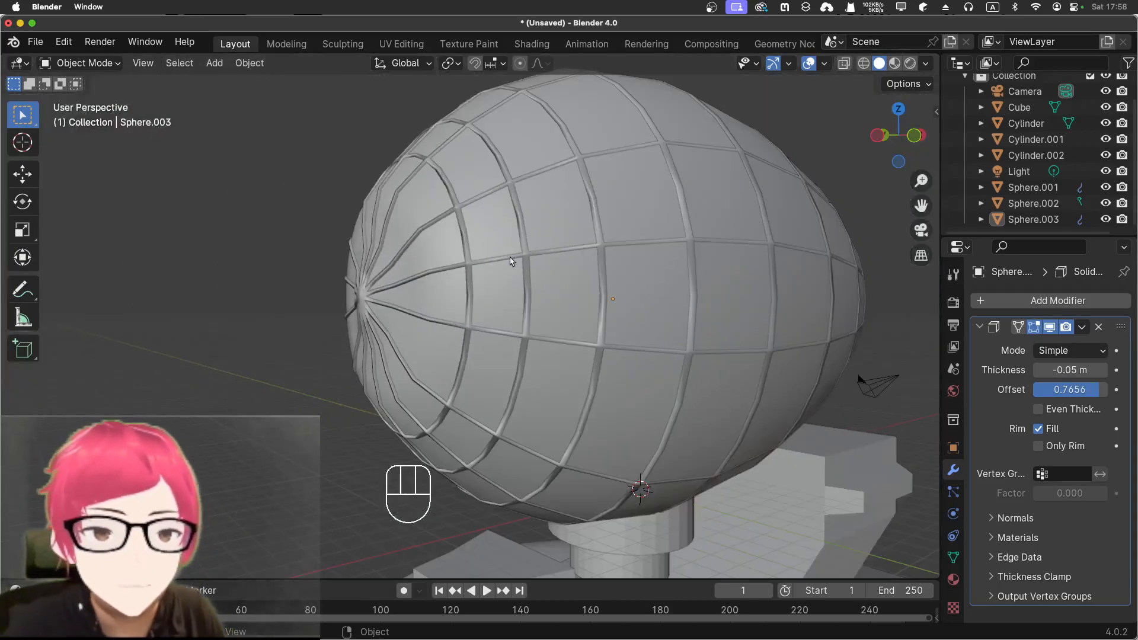
pyautogui.moveTo(524, 276); pyautogui.dragTo(470, 272, button='middle')
pyautogui.scroll(-4, 495, 264)
pyautogui.moveTo(583, 268); pyautogui.dragTo(672, 306, button='middle')
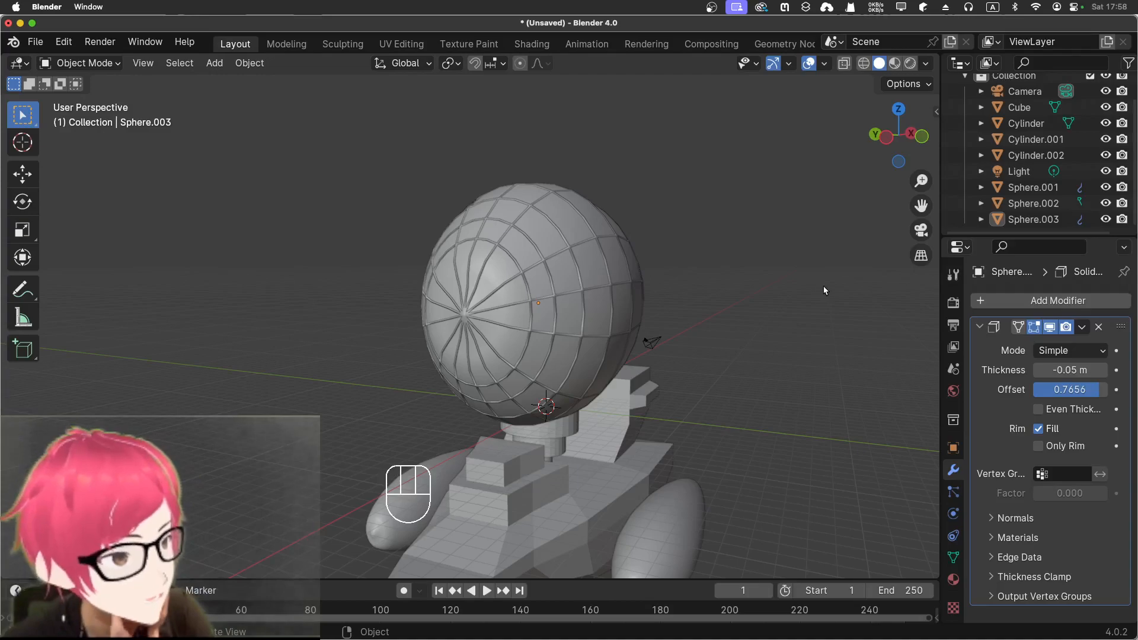
pyautogui.moveTo(678, 279)
pyautogui.mouseDown(button='middle')
pyautogui.moveTo(666, 265)
pyautogui.moveTo(682, 278)
pyautogui.mouseUp(button='middle')
pyautogui.moveTo(757, 333); pyautogui.dragTo(877, 382, button='middle')
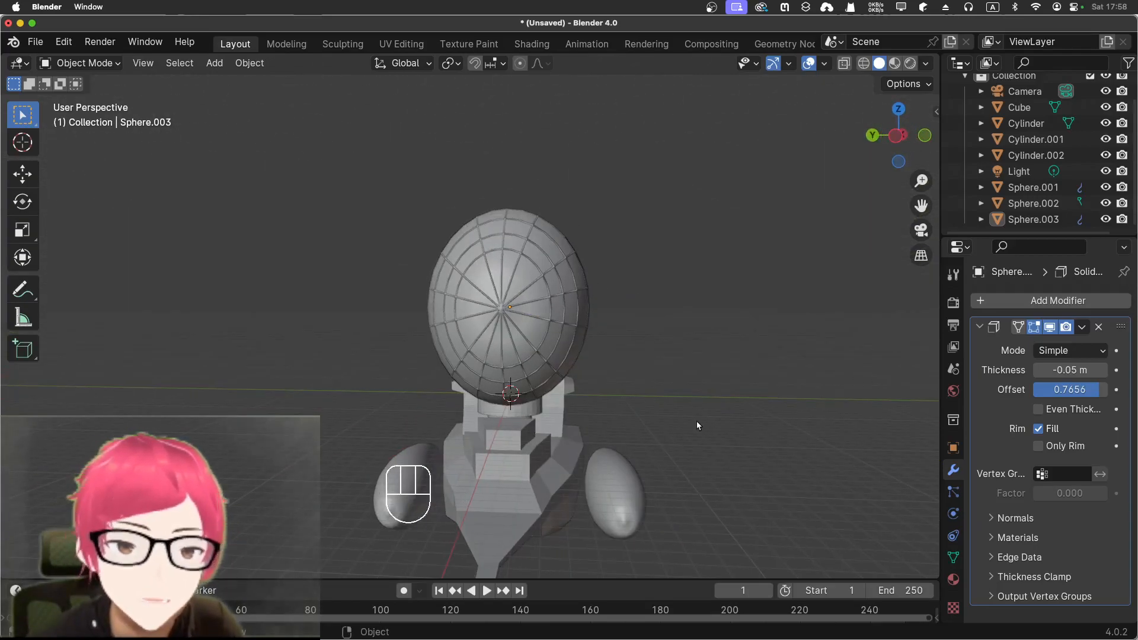
# Step: Select the airship's two side pods, Sphere.001, and switch them to Edit Mode
pyautogui.click(629, 494)
pyautogui.moveTo(649, 505); pyautogui.dragTo(529, 472, button='middle')
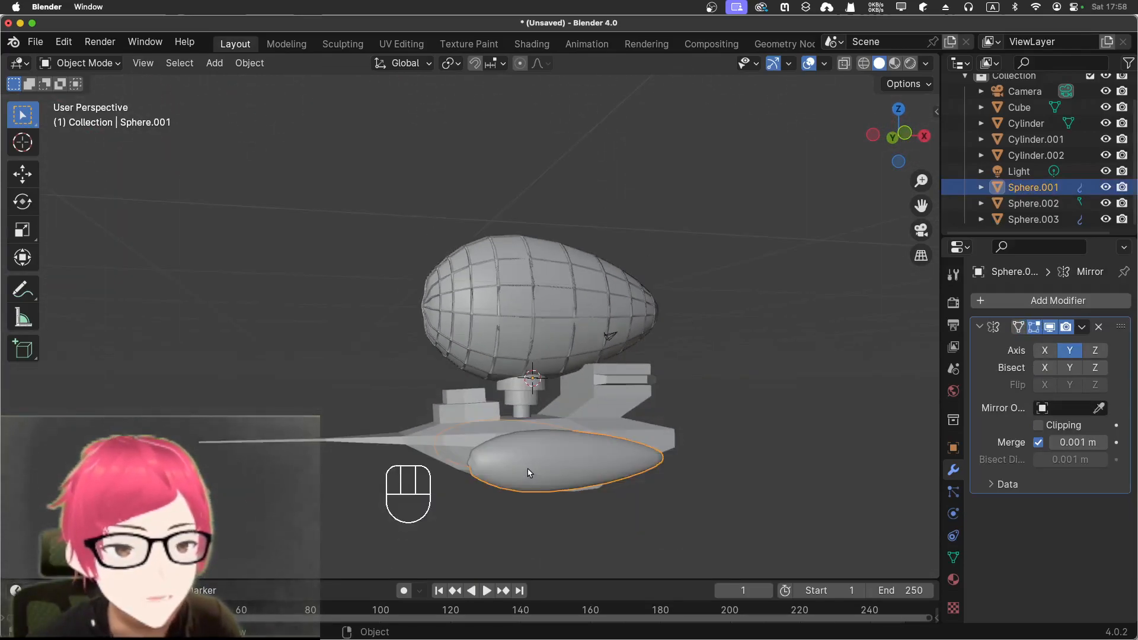
pyautogui.moveTo(775, 446); pyautogui.dragTo(671, 464, button='middle')
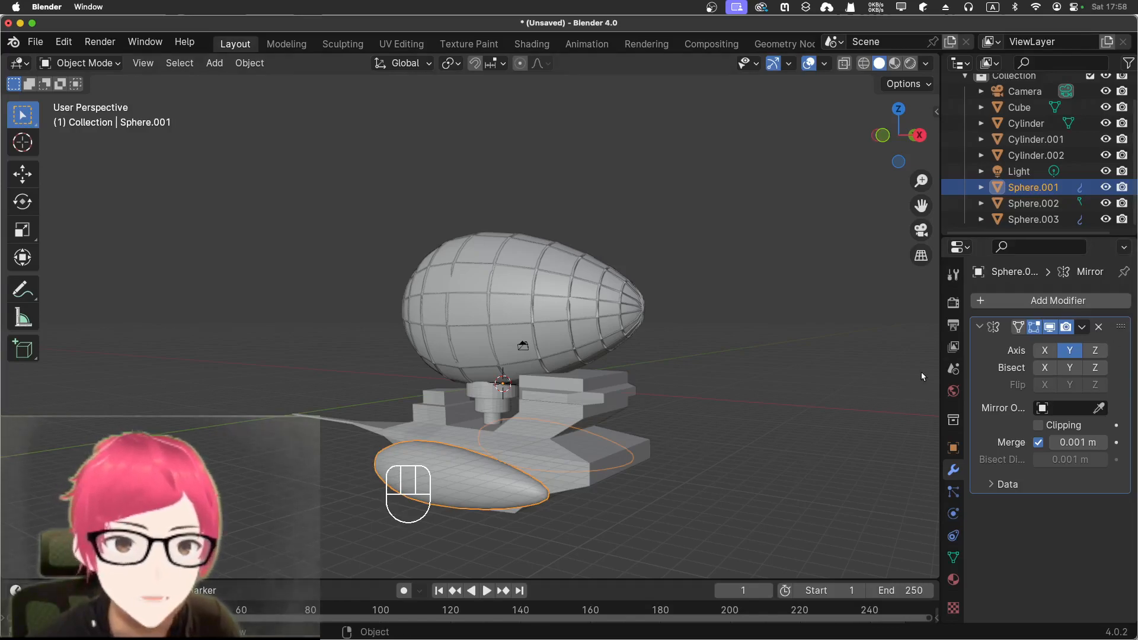
pyautogui.moveTo(773, 437); pyautogui.dragTo(650, 454, button='middle')
pyautogui.click(659, 464)
pyautogui.click(579, 457)
pyautogui.press('Tab')
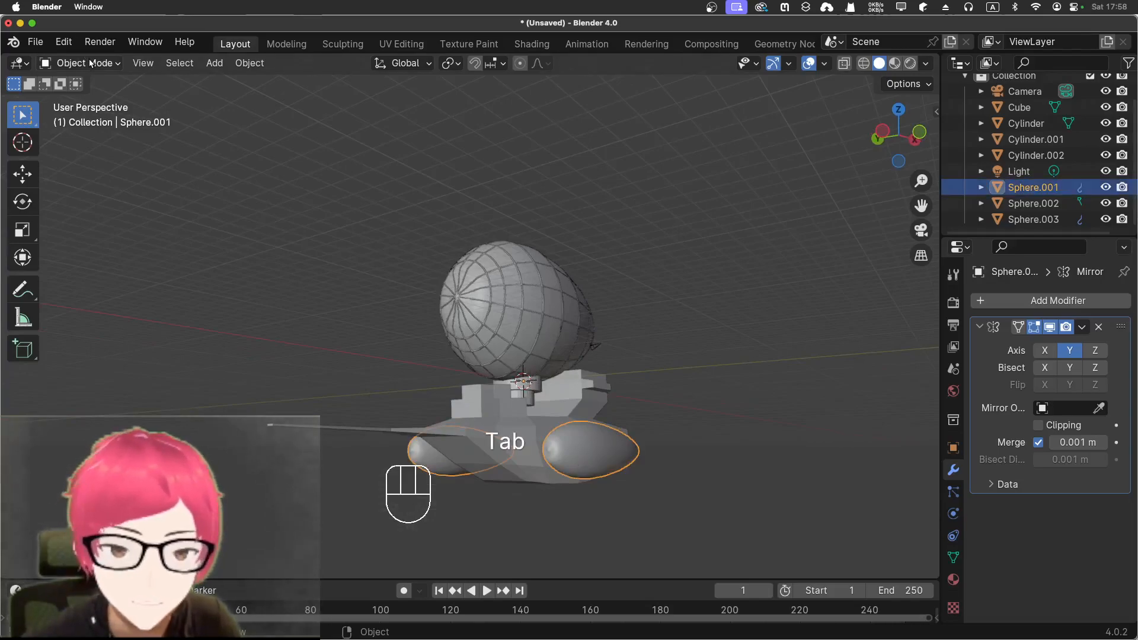
pyautogui.click(112, 69)
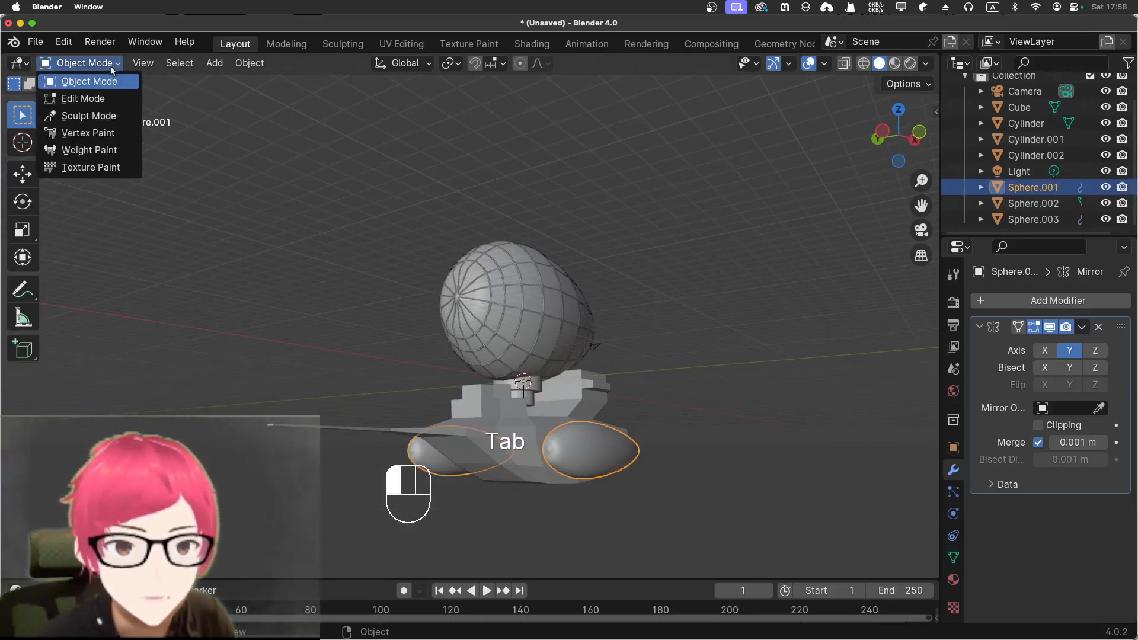
pyautogui.click(99, 99)
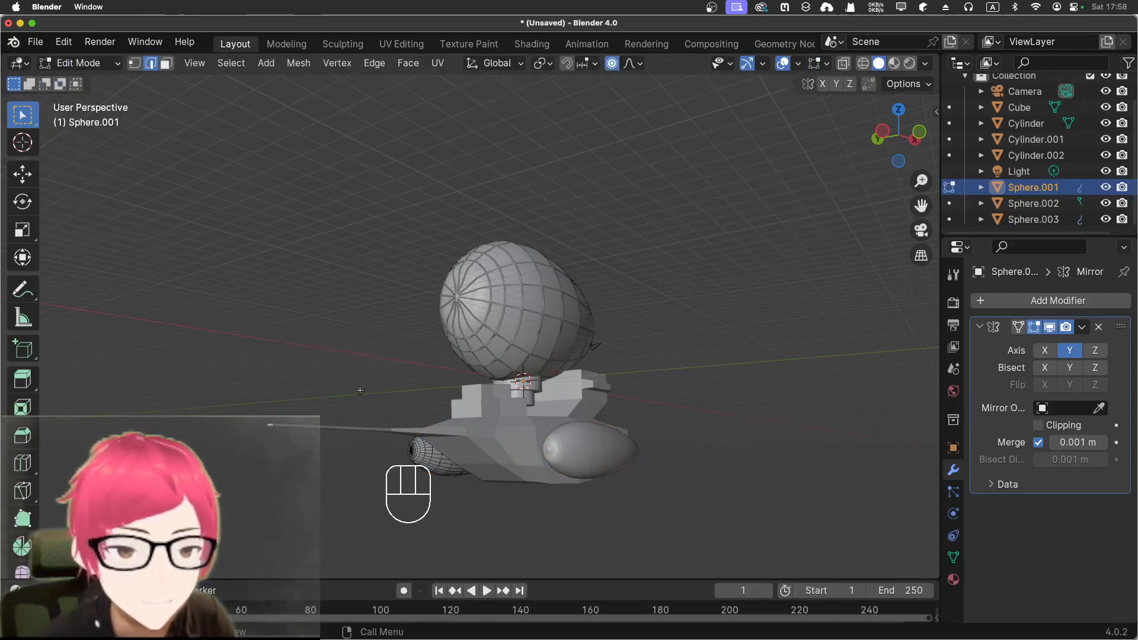
# Step: Display the scene in wireframe shading with X-ray enabled and return Sphere.001 to Object Mode
pyautogui.moveTo(359, 390); pyautogui.dragTo(490, 409, button='middle')
pyautogui.scroll(3, 491, 409)
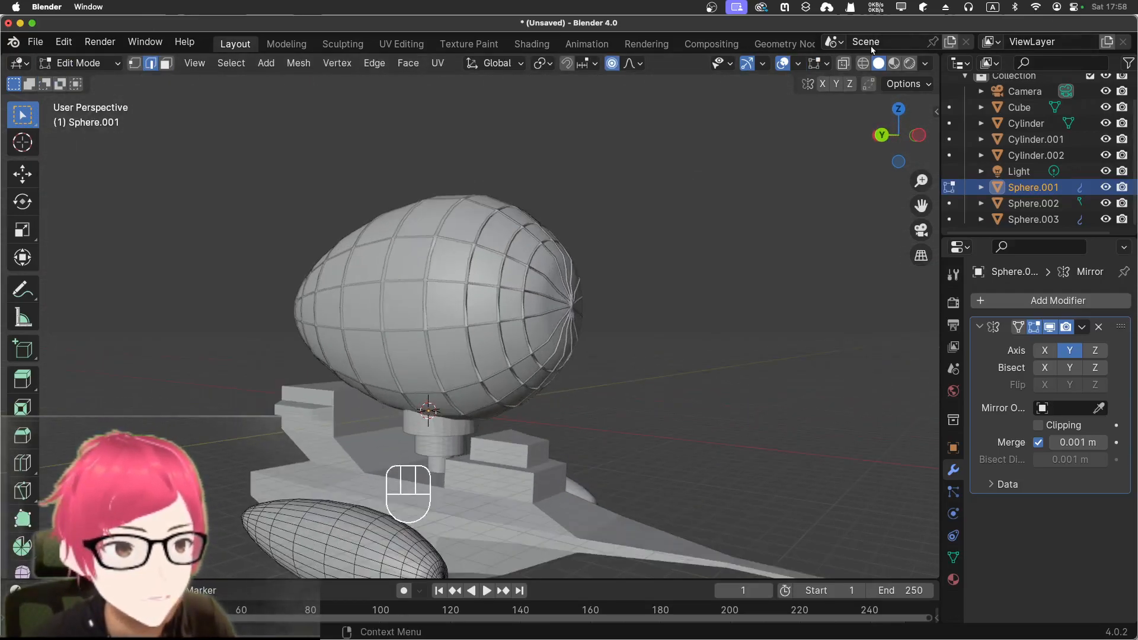
pyautogui.click(844, 63)
pyautogui.click(863, 63)
pyautogui.moveTo(702, 338); pyautogui.dragTo(750, 267, button='middle')
pyautogui.moveTo(550, 464); pyautogui.dragTo(564, 446, button='middle')
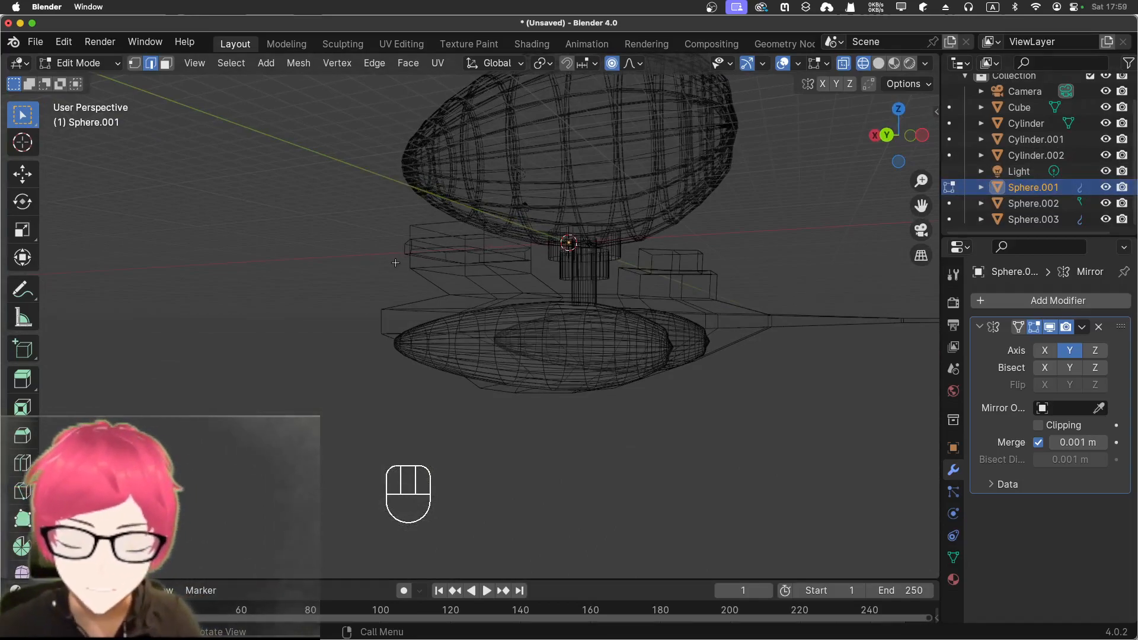
pyautogui.hotkey('alt', 'h')
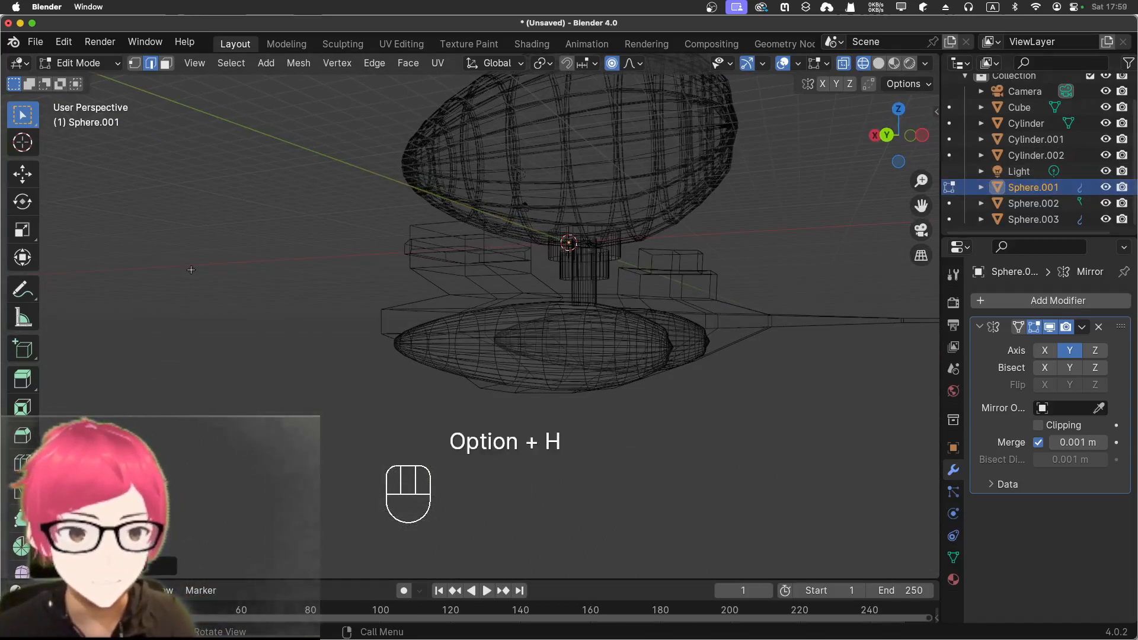
pyautogui.press('Tab')
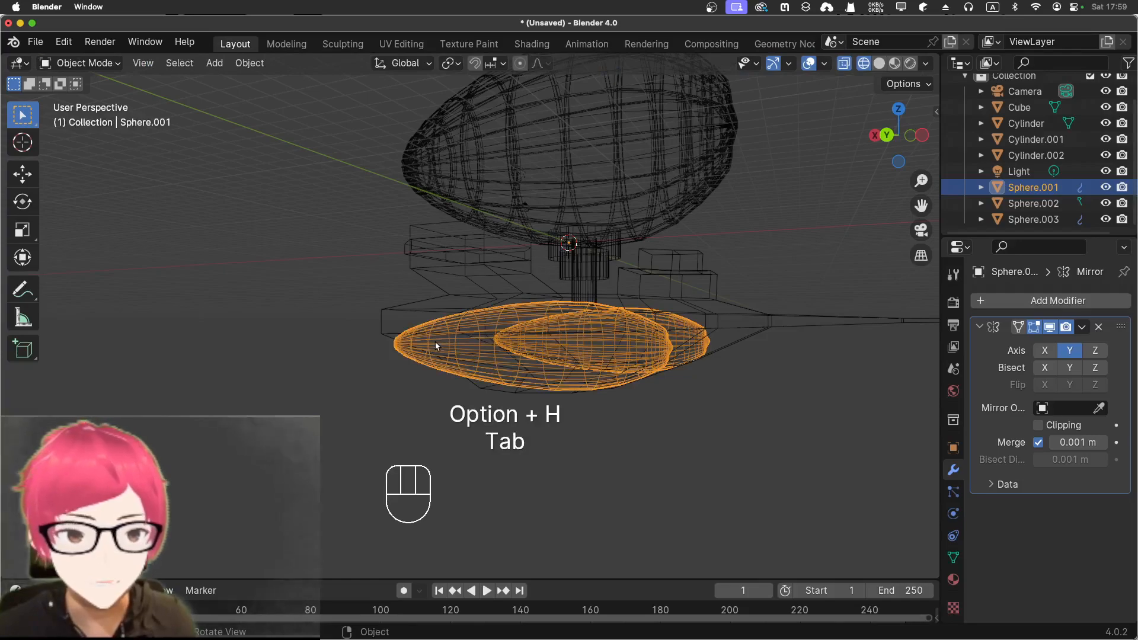
pyautogui.hotkey('alt', 'h')
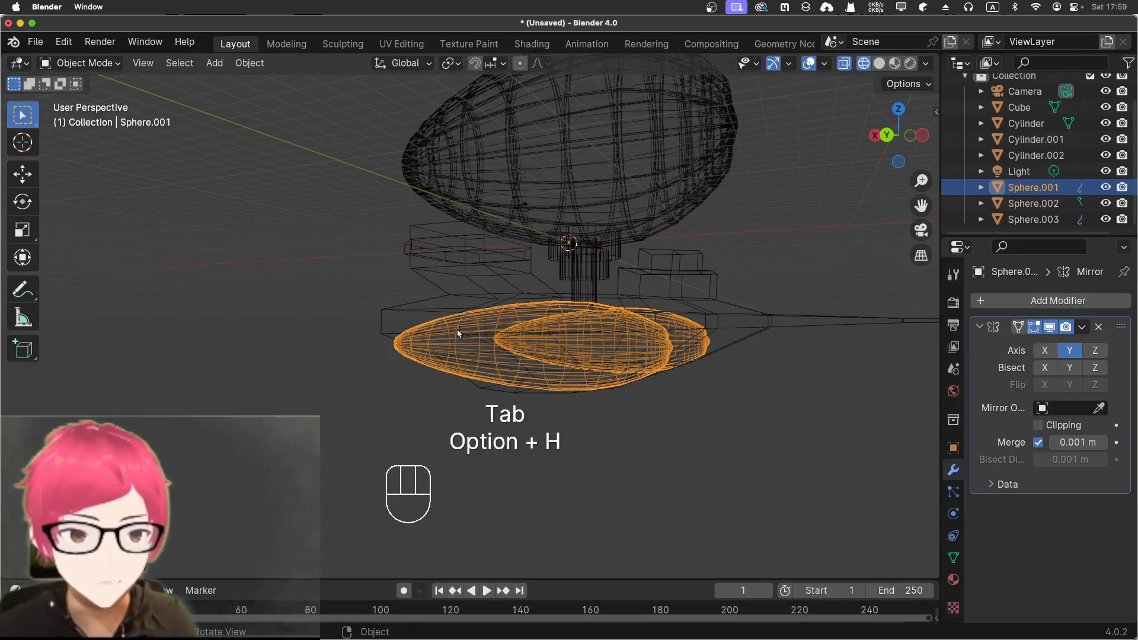
pyautogui.press('h')
pyautogui.press('h')
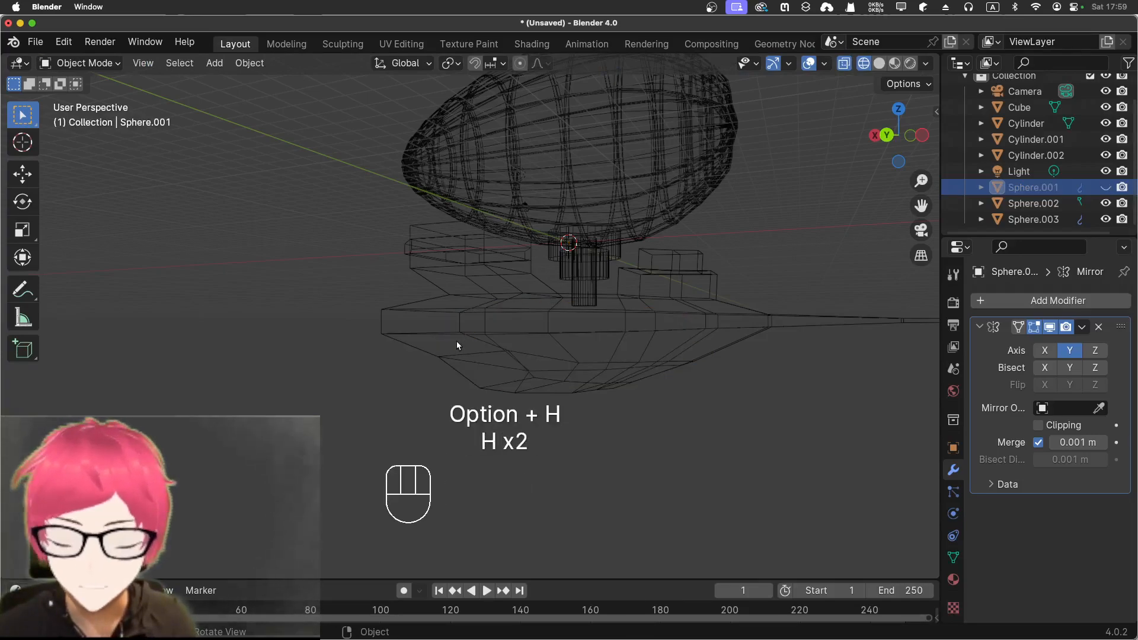
pyautogui.click(1064, 190)
pyautogui.press('h')
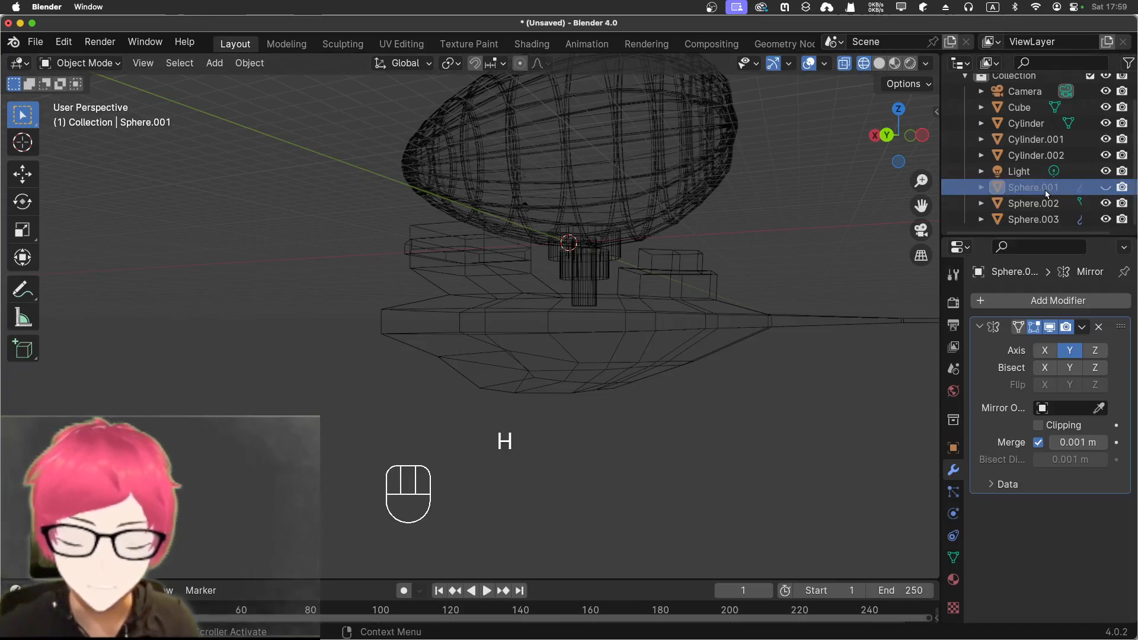
pyautogui.hotkey('alt', 'h')
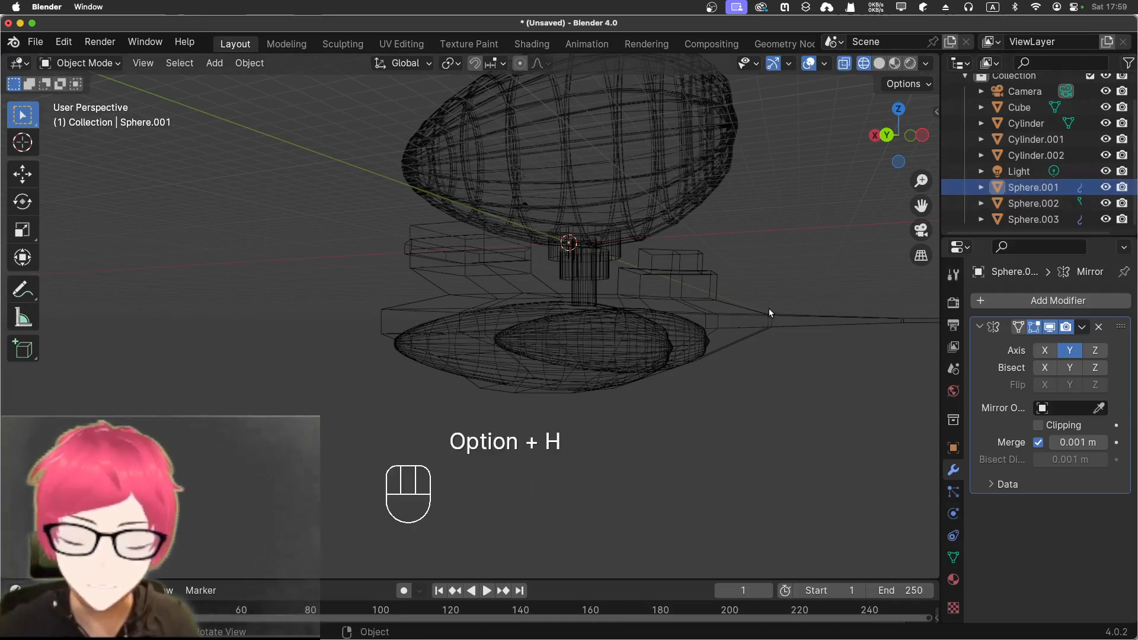
pyautogui.hotkey('ctrl', 'h')
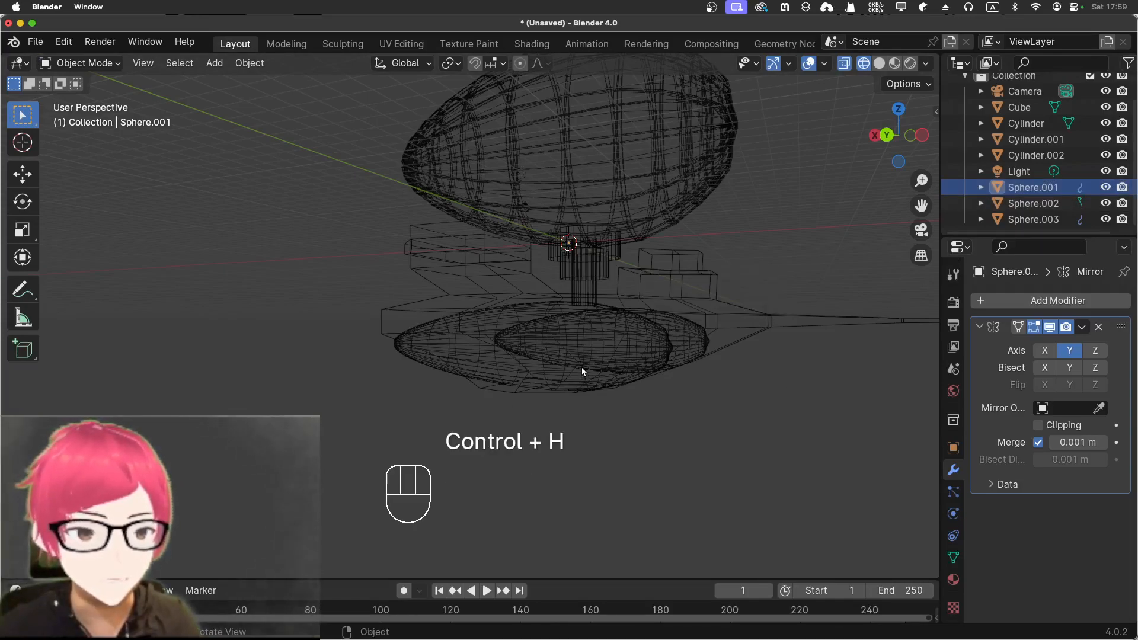
pyautogui.hotkey('alt', 'h')
pyautogui.hotkey('alt', 'h')
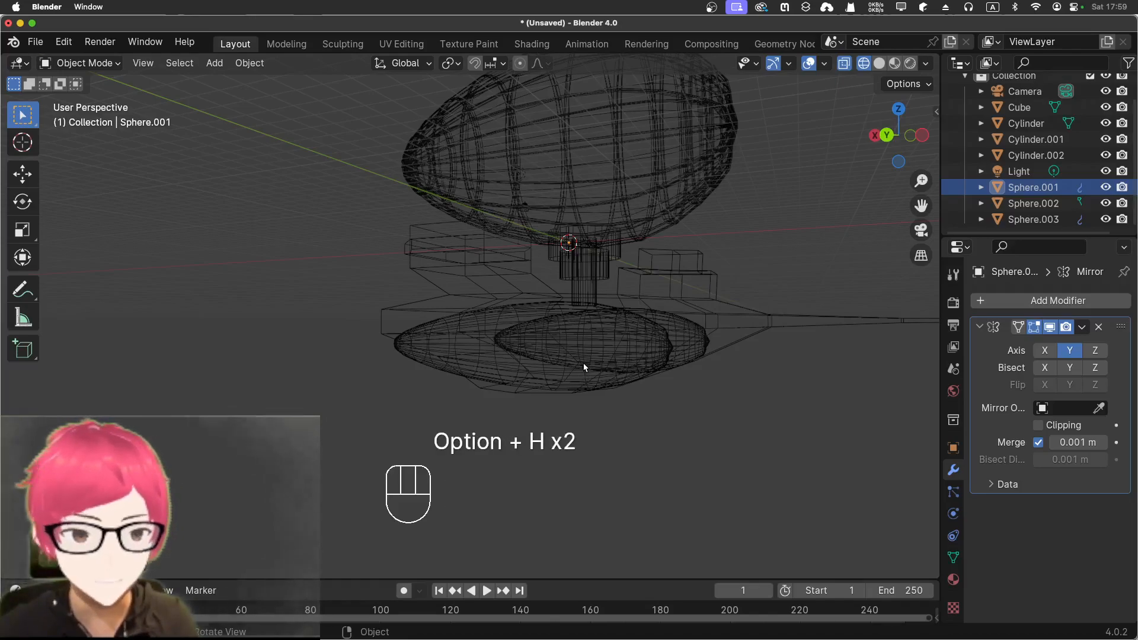
# Step: Select Sphere.001 and isolate the side pods by hiding all unselected objects
pyautogui.click(1034, 188)
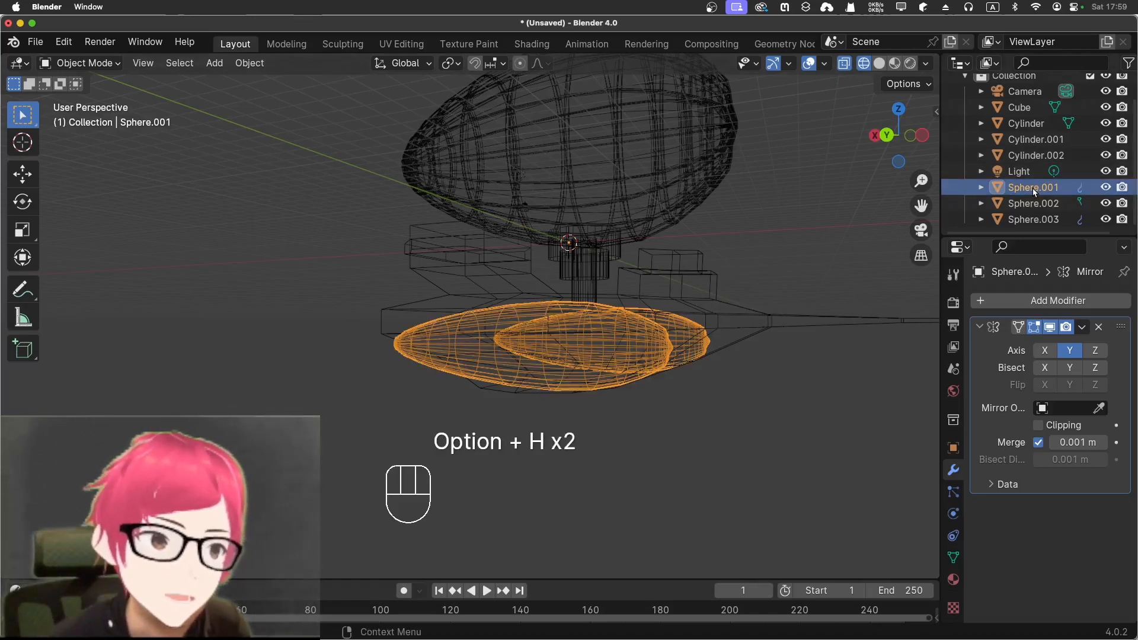
pyautogui.moveTo(777, 257)
pyautogui.mouseDown(button='middle')
pyautogui.moveTo(843, 240)
pyautogui.moveTo(796, 247)
pyautogui.mouseUp(button='middle')
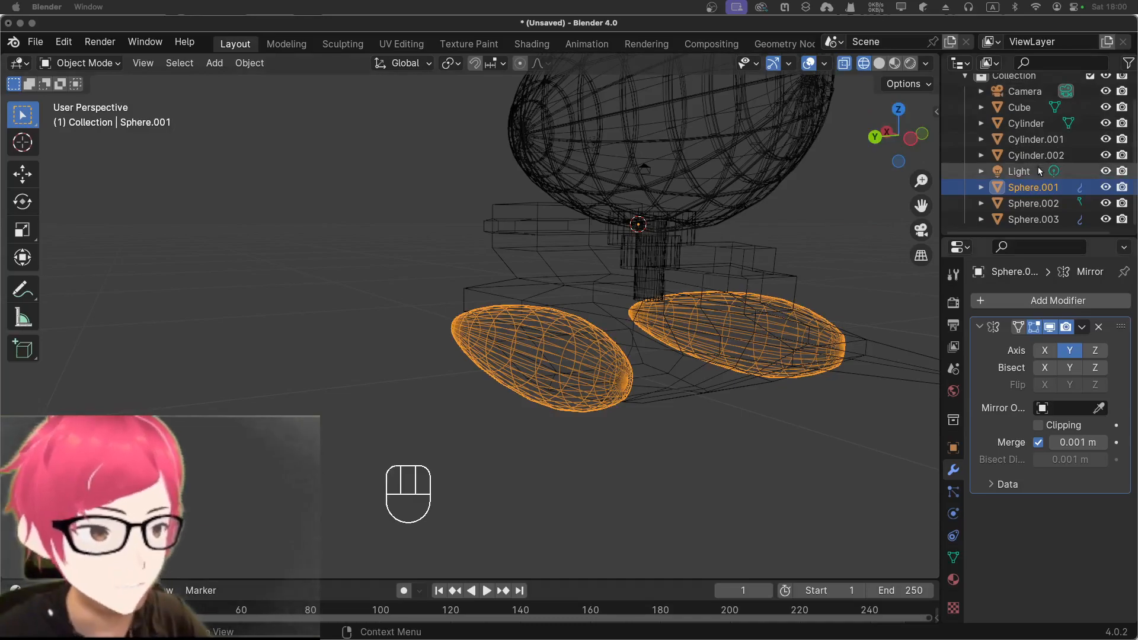
pyautogui.click(1014, 171)
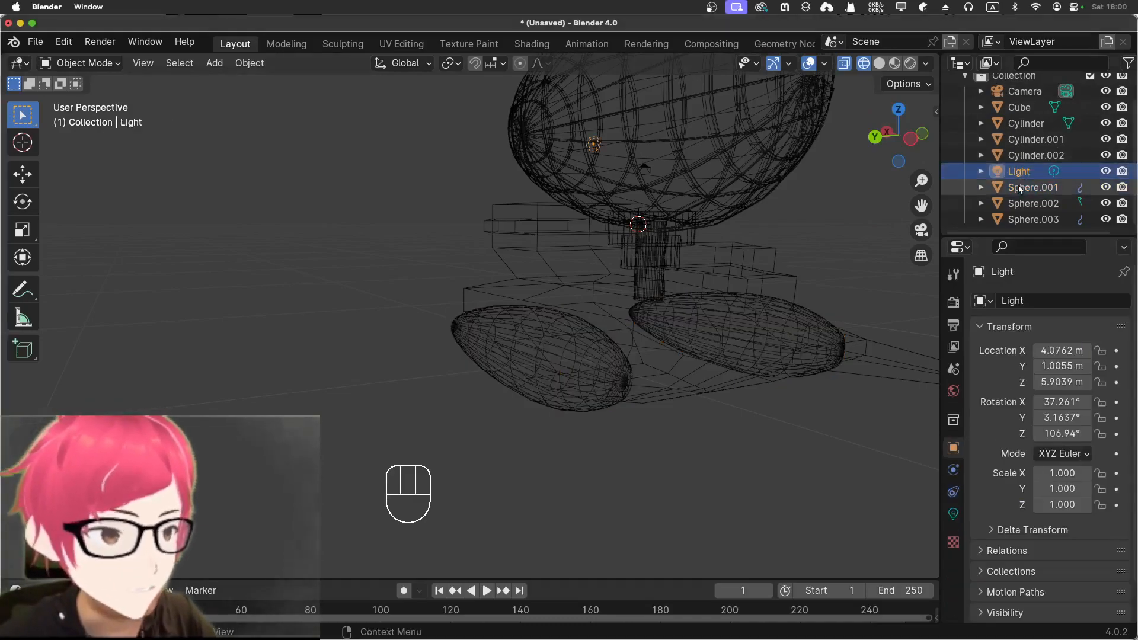
pyautogui.click(1019, 185)
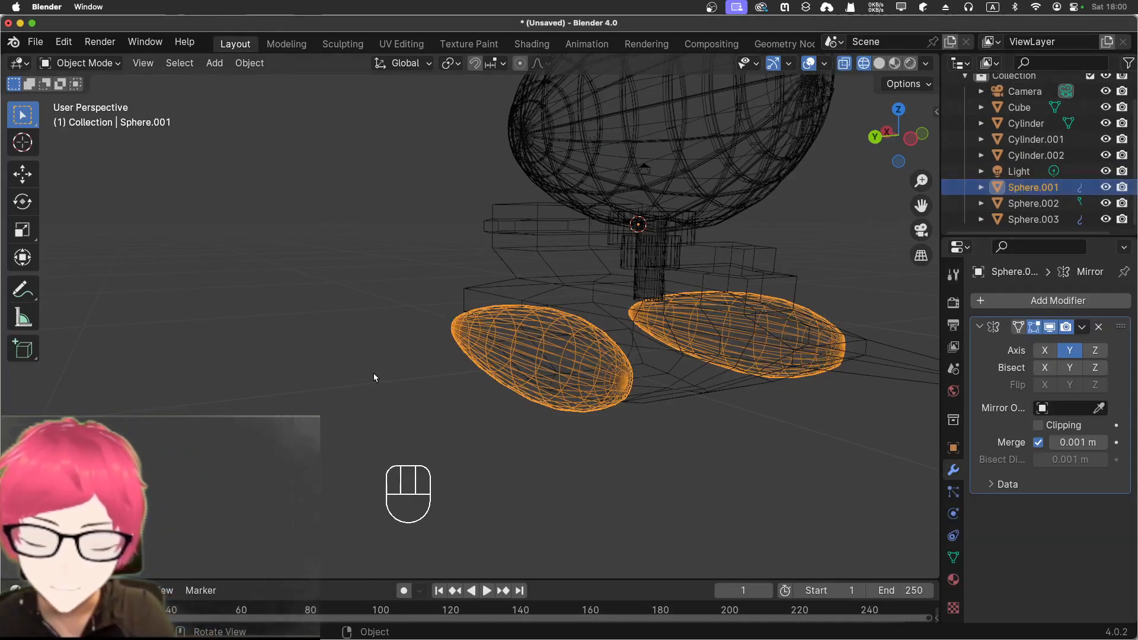
pyautogui.hotkey('shift', 'h')
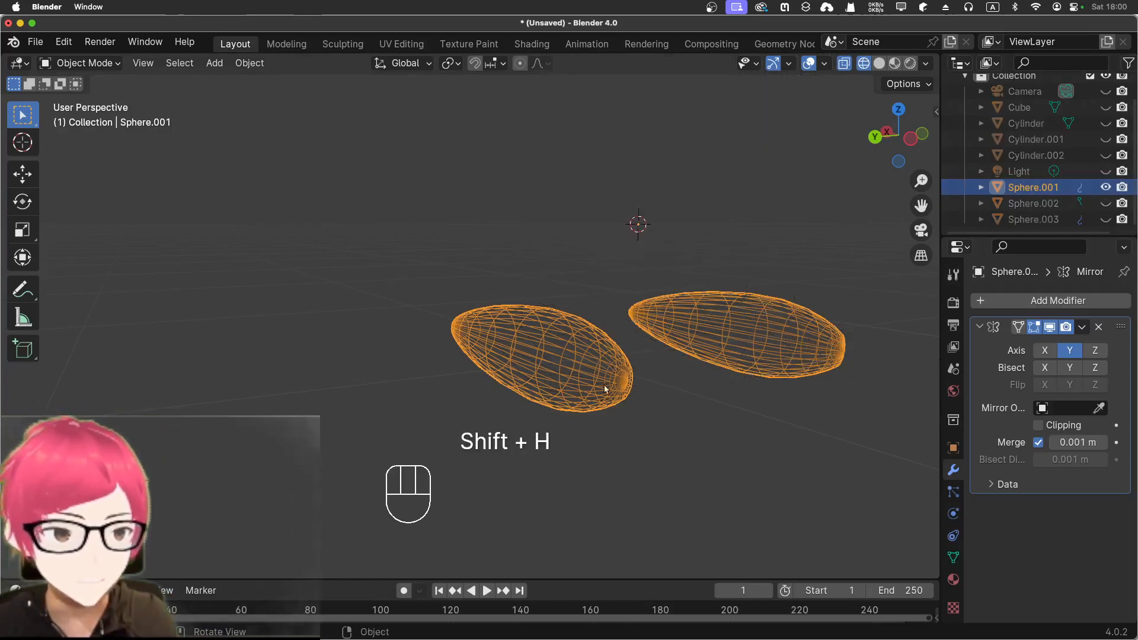
# Step: Enter Edit Mode on the isolated side pods with their wireframe seen from the side
pyautogui.scroll(4, 536, 373)
pyautogui.click(620, 195)
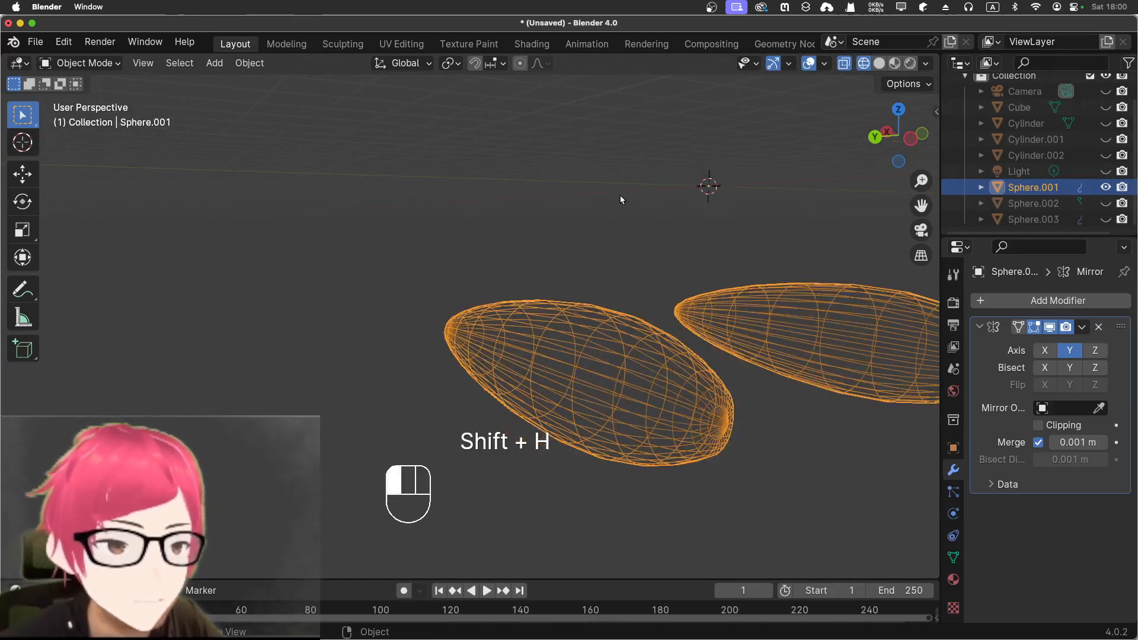
pyautogui.moveTo(521, 268)
pyautogui.mouseDown(button='middle')
pyautogui.moveTo(514, 223)
pyautogui.moveTo(541, 266)
pyautogui.mouseUp(button='middle')
pyautogui.click(493, 327)
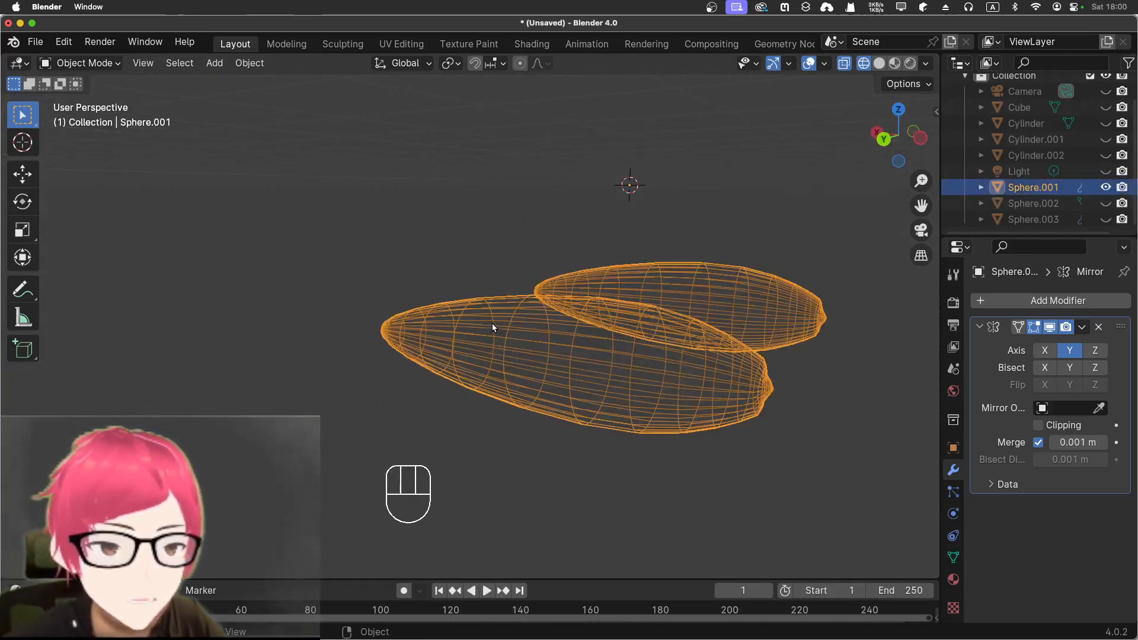
pyautogui.press('Tab')
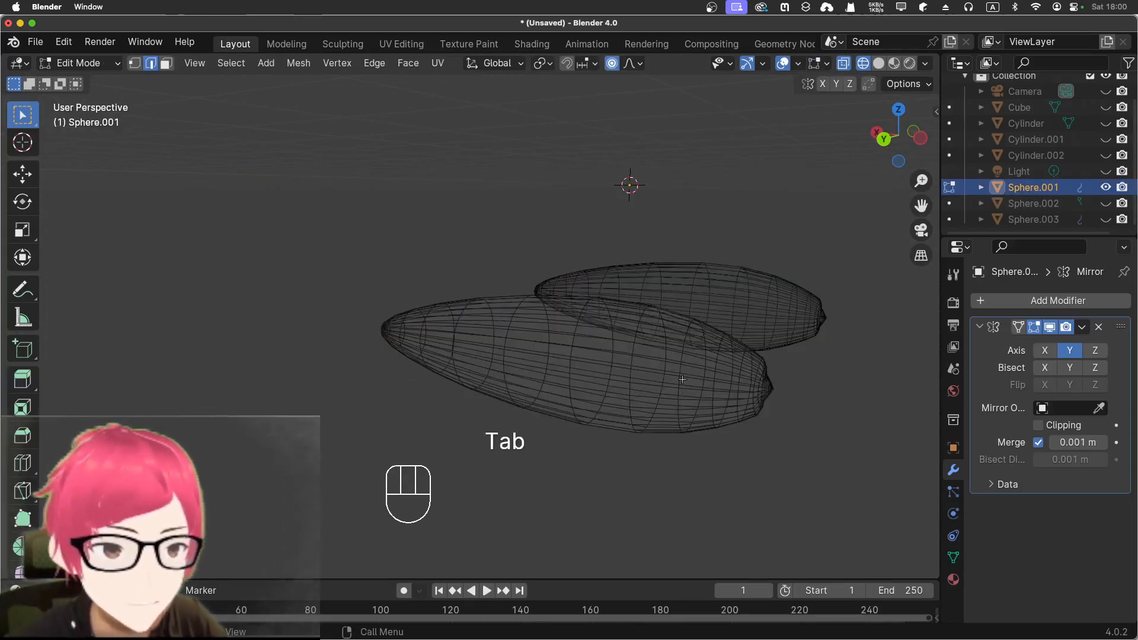
# Step: Select three neighbouring ring-shaped edge loops between the middle and the narrower end of the editable pod, excluding any lengthwise loops
pyautogui.moveTo(684, 406); pyautogui.dragTo(665, 415, button='middle')
pyautogui.moveTo(522, 389); pyautogui.dragTo(547, 402, button='middle')
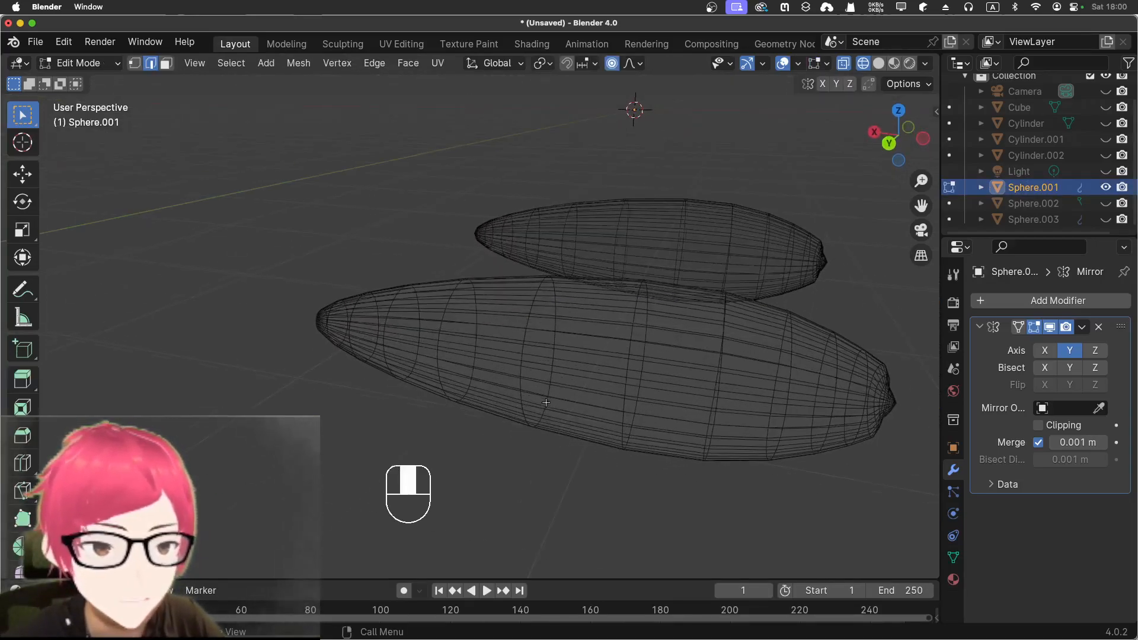
pyautogui.keyDown('alt'); pyautogui.keyDown('shift'); pyautogui.click(527, 324); pyautogui.keyUp('shift'); pyautogui.keyUp('alt')
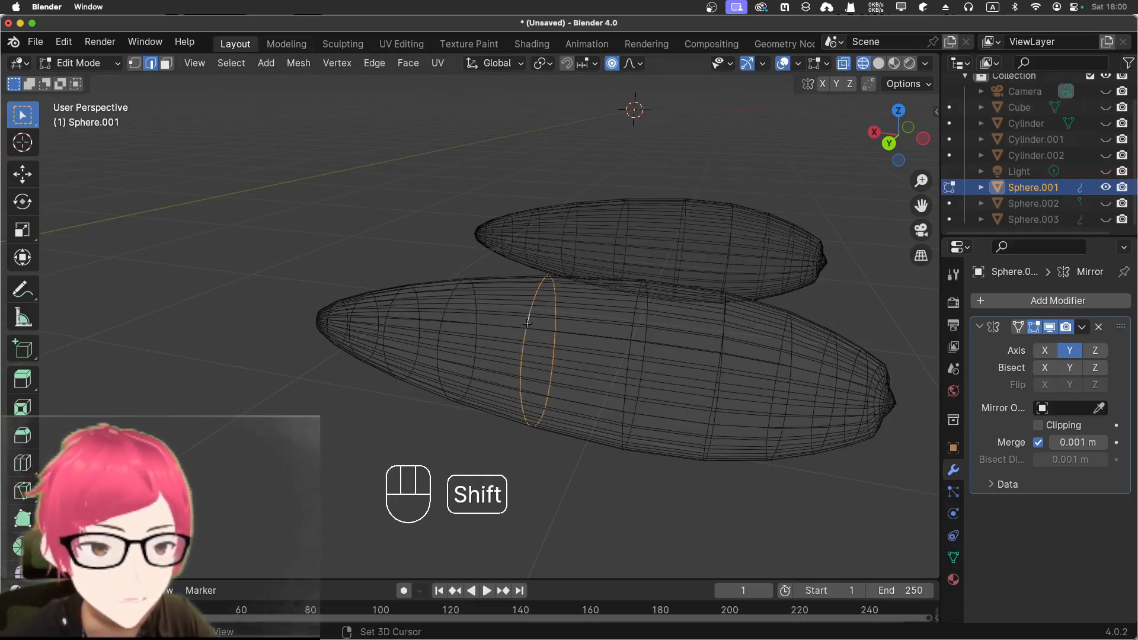
pyautogui.keyDown('alt'); pyautogui.keyDown('shift'); pyautogui.click(440, 326); pyautogui.keyUp('shift'); pyautogui.keyUp('alt')
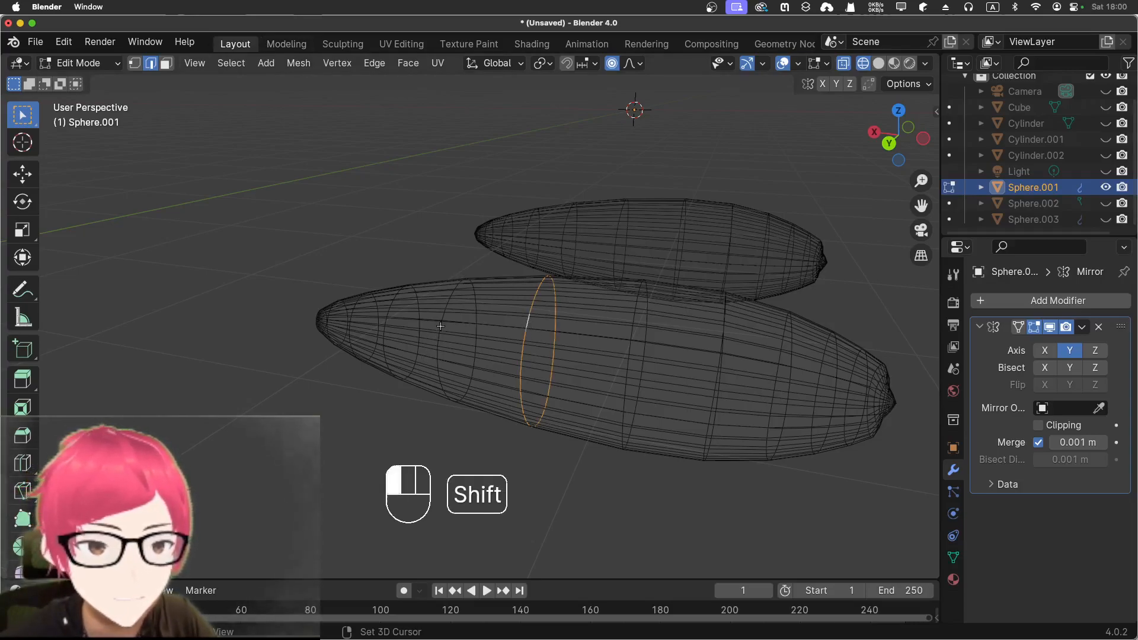
pyautogui.keyDown('alt'); pyautogui.keyDown('shift'); pyautogui.click(366, 320); pyautogui.keyUp('shift'); pyautogui.keyUp('alt')
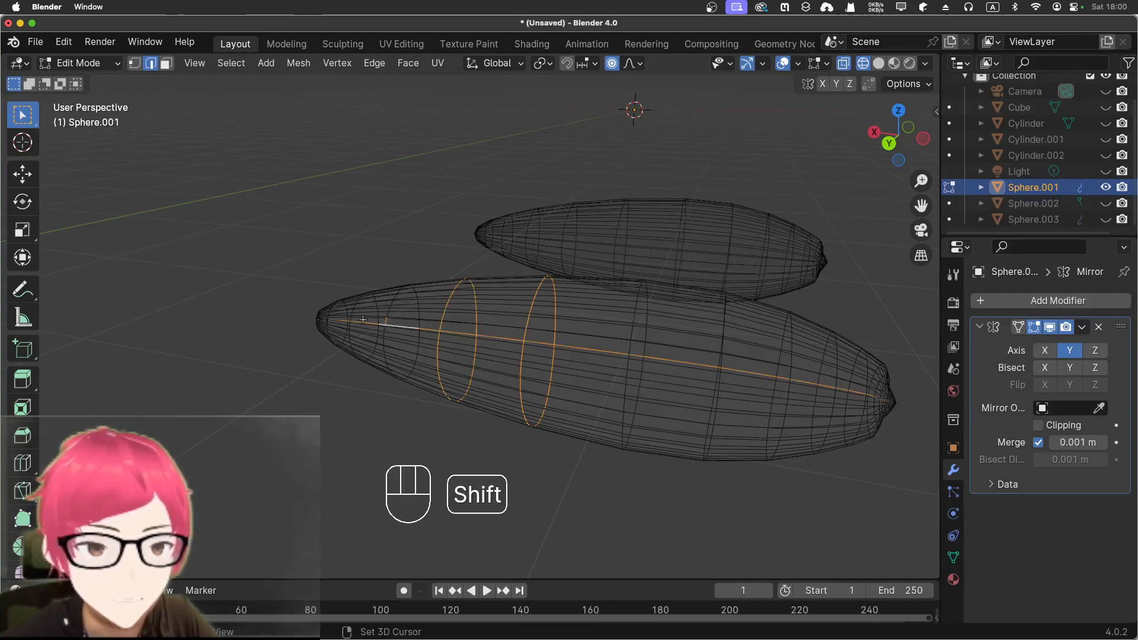
pyautogui.press('super+z')
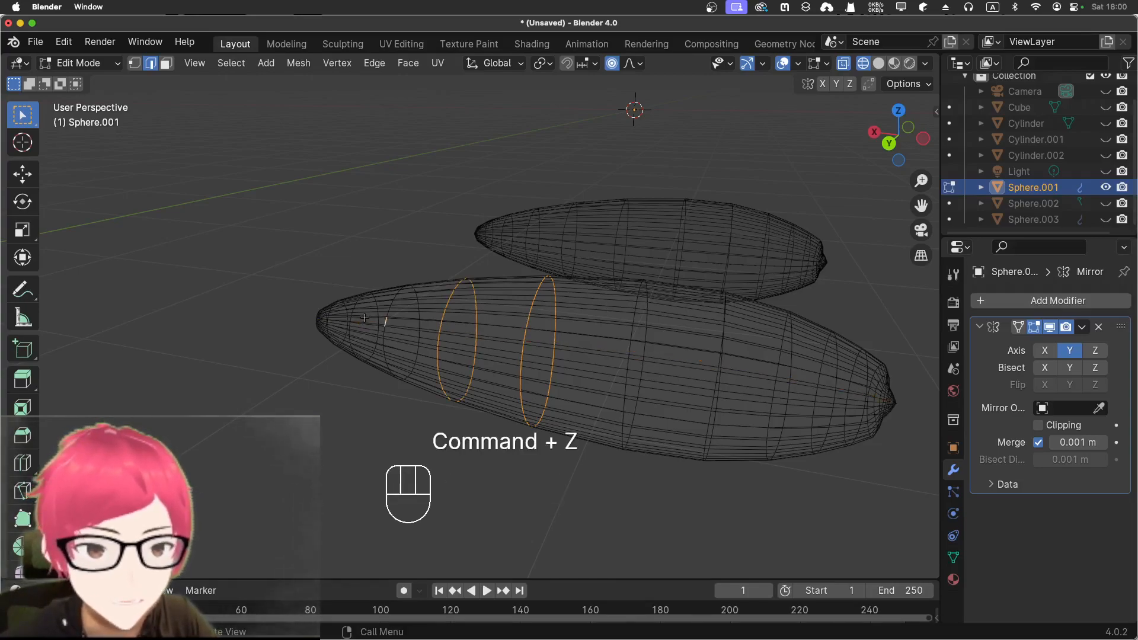
pyautogui.keyDown('alt'); pyautogui.keyDown('shift'); pyautogui.click(386, 313); pyautogui.keyUp('shift'); pyautogui.keyUp('alt')
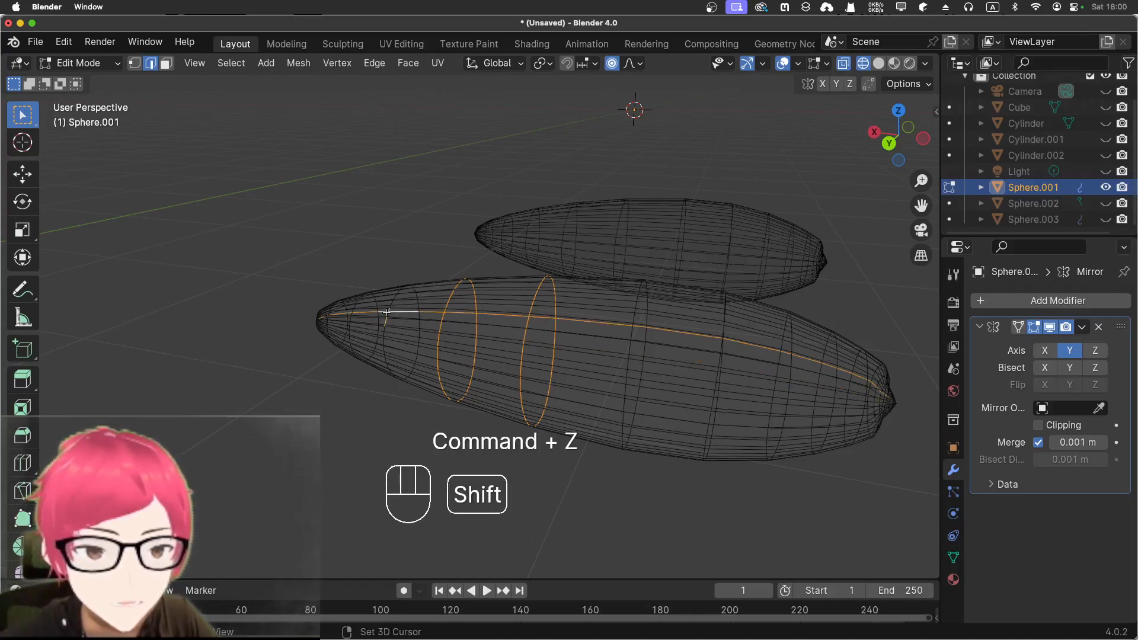
pyautogui.scroll(3, 382, 315)
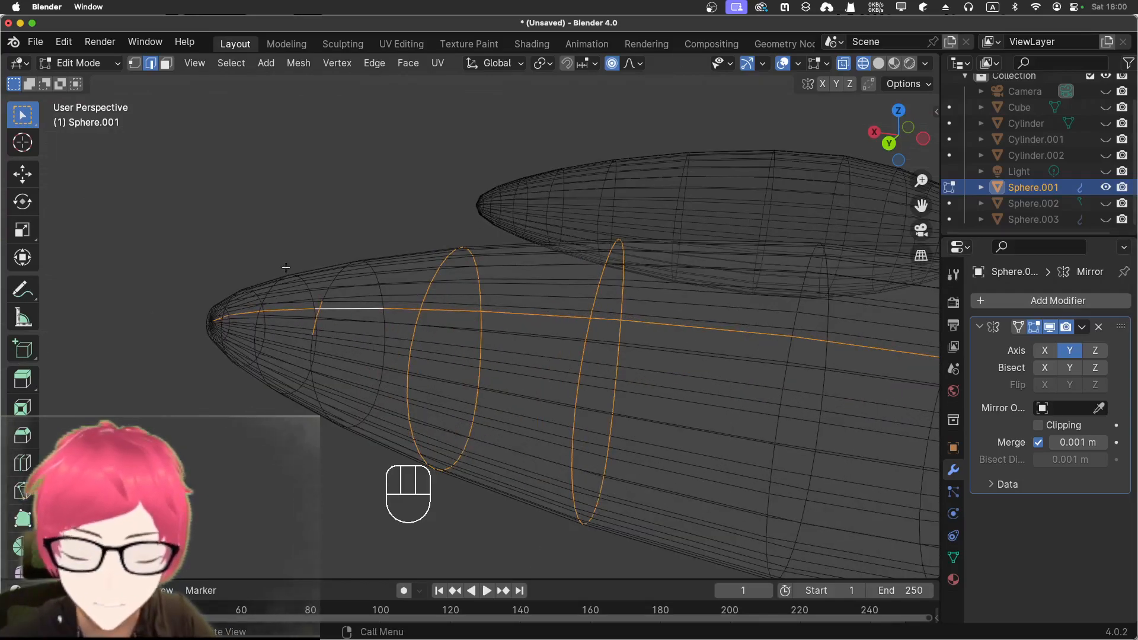
pyautogui.press('super+z')
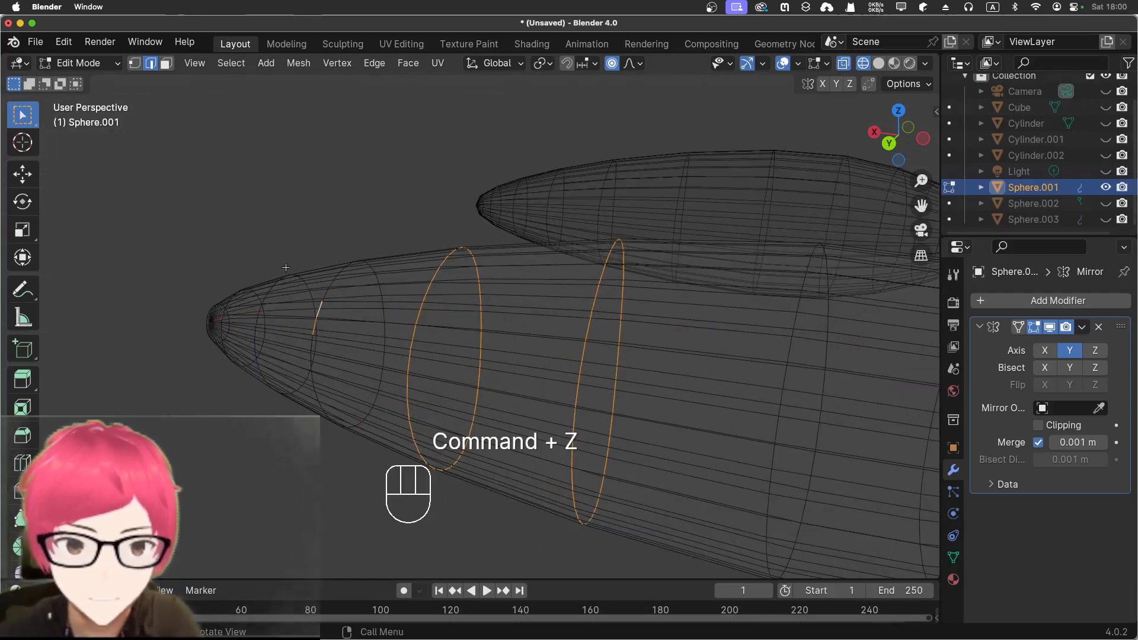
pyautogui.keyDown('alt'); pyautogui.keyDown('shift'); pyautogui.click(318, 311); pyautogui.keyUp('shift'); pyautogui.keyUp('alt')
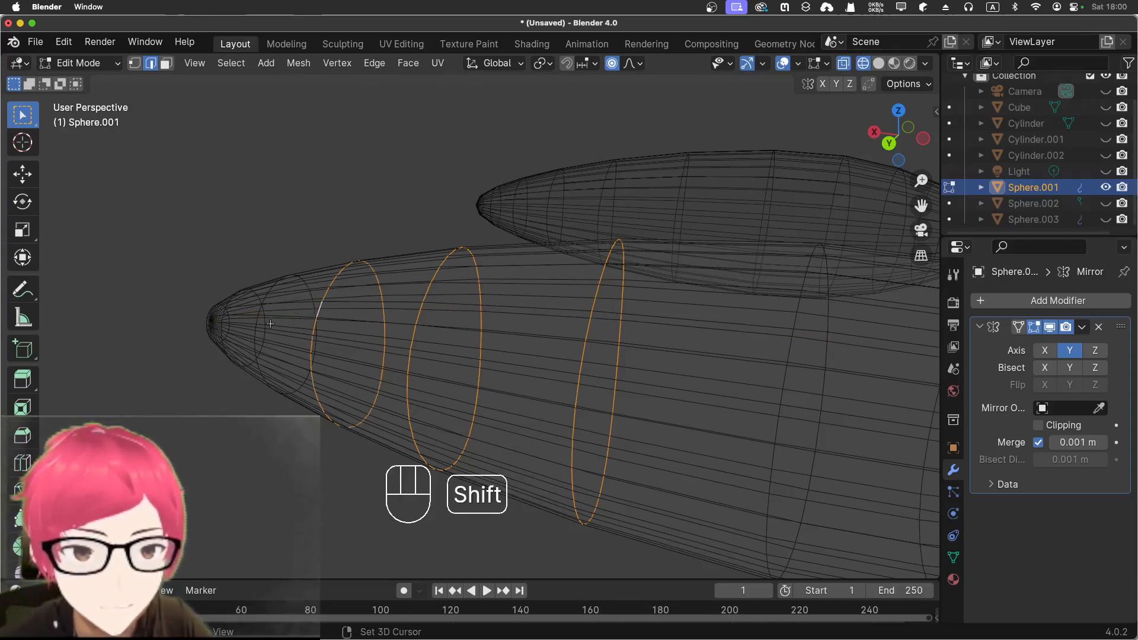
# Step: Add the next four ring-shaped edge loops towards the pod's blunter end to the selection, leaving out any lengthwise loops
pyautogui.scroll(-3, 373, 338)
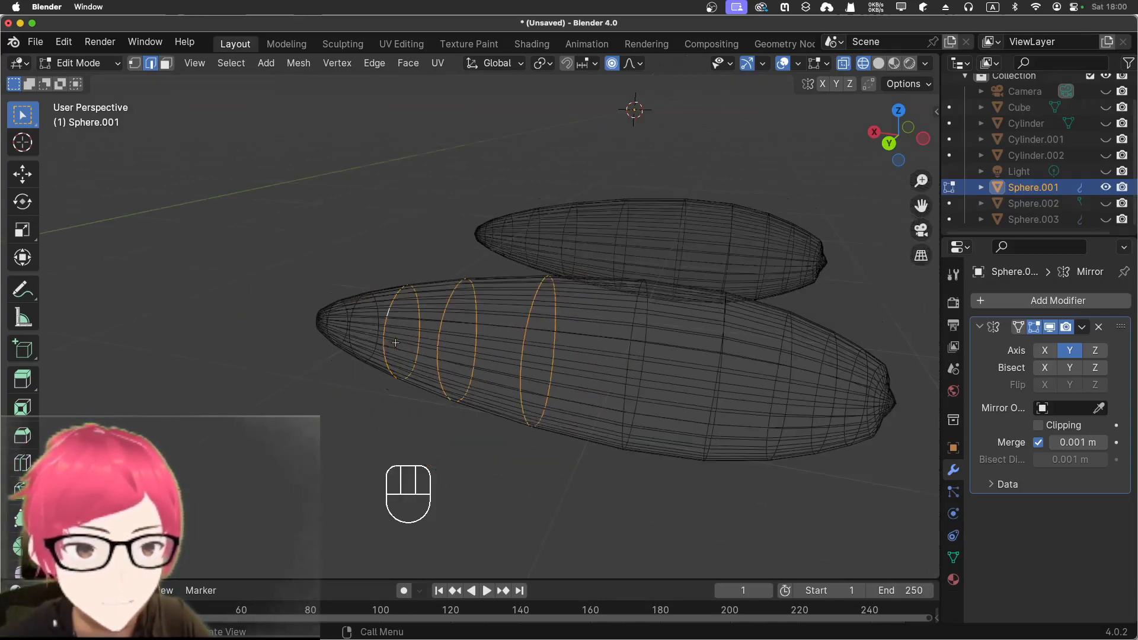
pyautogui.keyDown('alt'); pyautogui.keyDown('shift'); pyautogui.click(643, 352); pyautogui.keyUp('shift'); pyautogui.keyUp('alt')
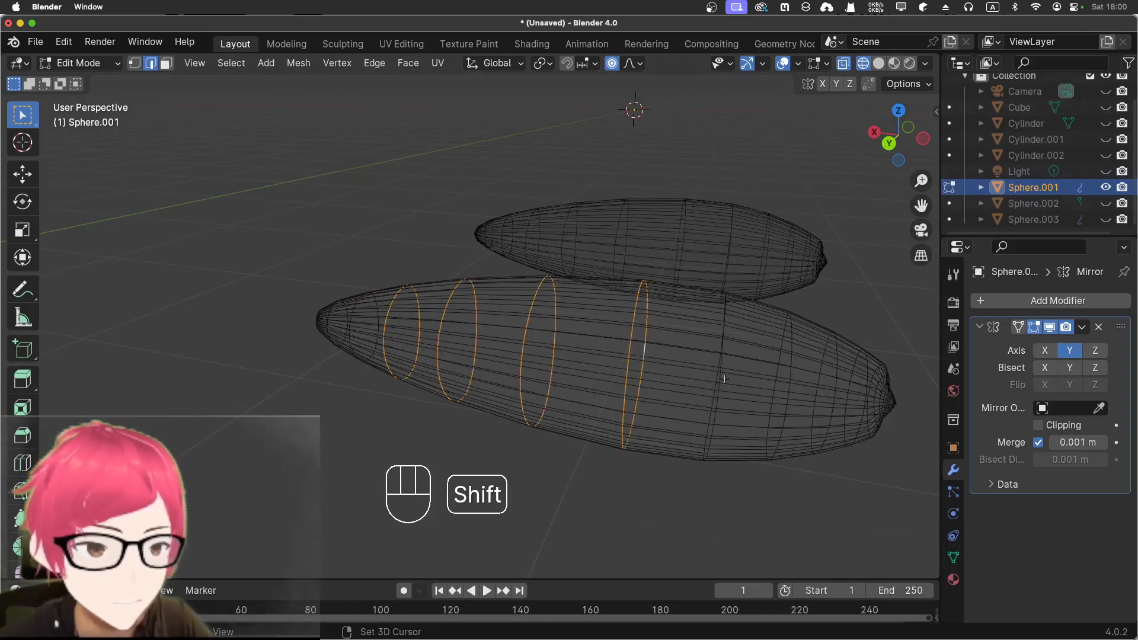
pyautogui.moveTo(727, 369); pyautogui.dragTo(723, 360, button='middle')
pyautogui.keyDown('alt'); pyautogui.keyDown('shift'); pyautogui.click(719, 354); pyautogui.keyUp('shift'); pyautogui.keyUp('alt')
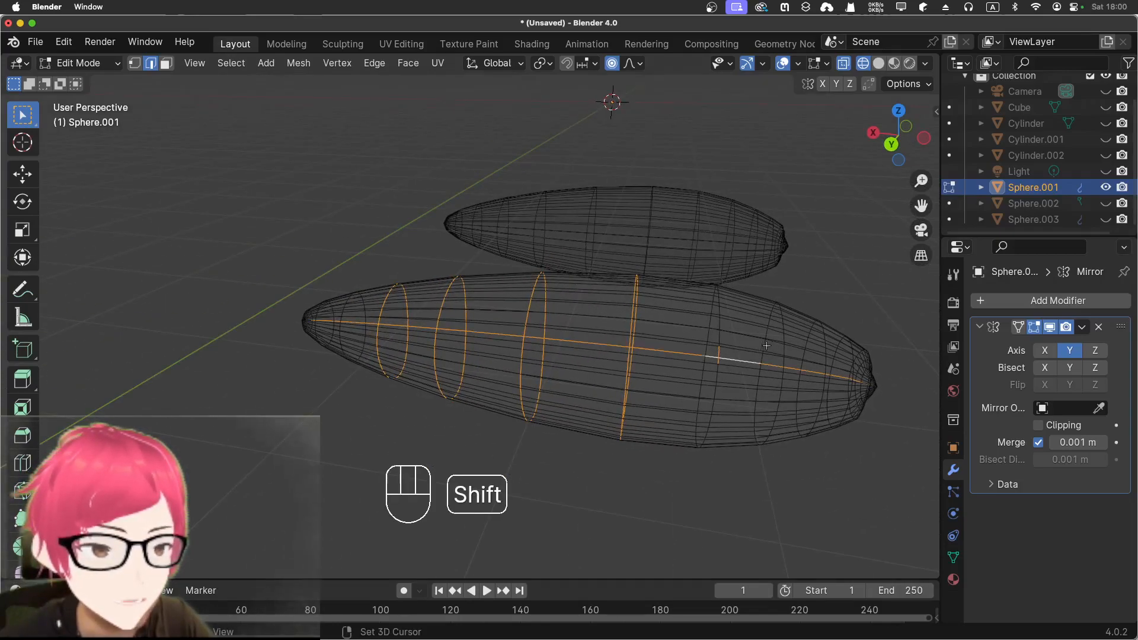
pyautogui.press('super+z')
pyautogui.scroll(4, 747, 361)
pyautogui.keyDown('shift'); pyautogui.moveTo(745, 367); pyautogui.dragTo(517, 292, button='middle'); pyautogui.keyUp('shift')
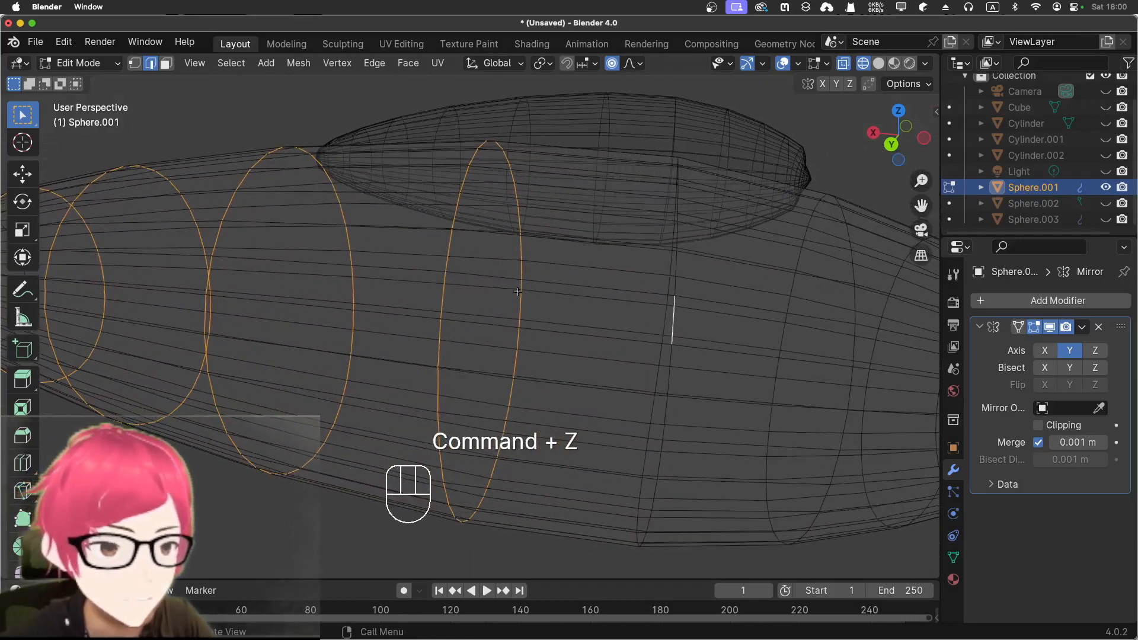
pyautogui.keyDown('alt'); pyautogui.keyDown('shift'); pyautogui.click(674, 323); pyautogui.keyUp('shift'); pyautogui.keyUp('alt')
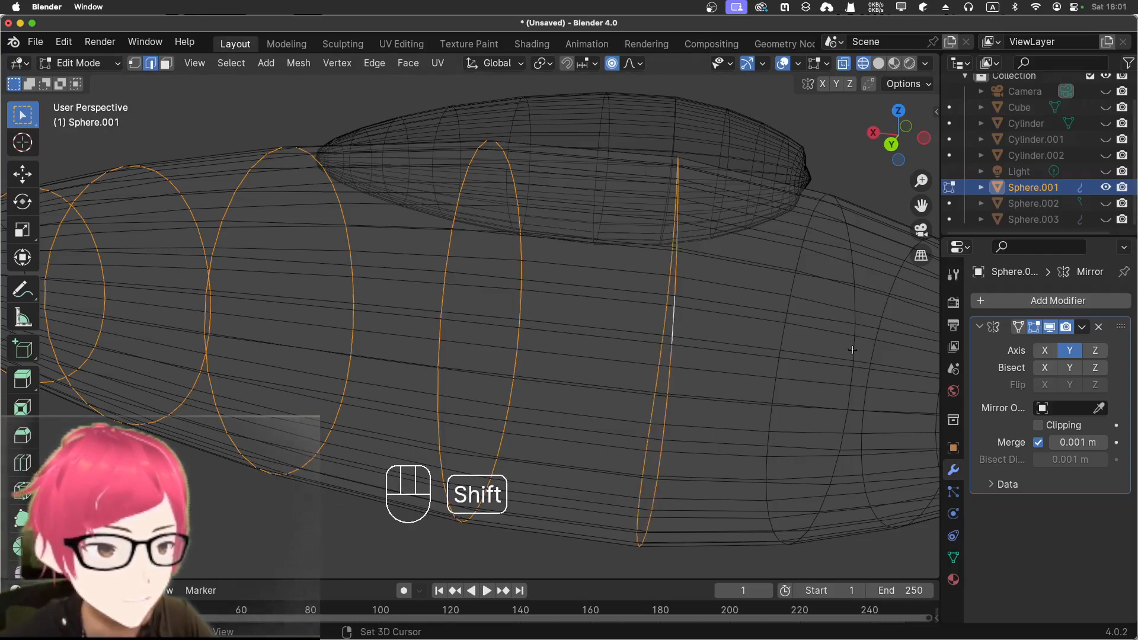
pyautogui.scroll(-4, 848, 380)
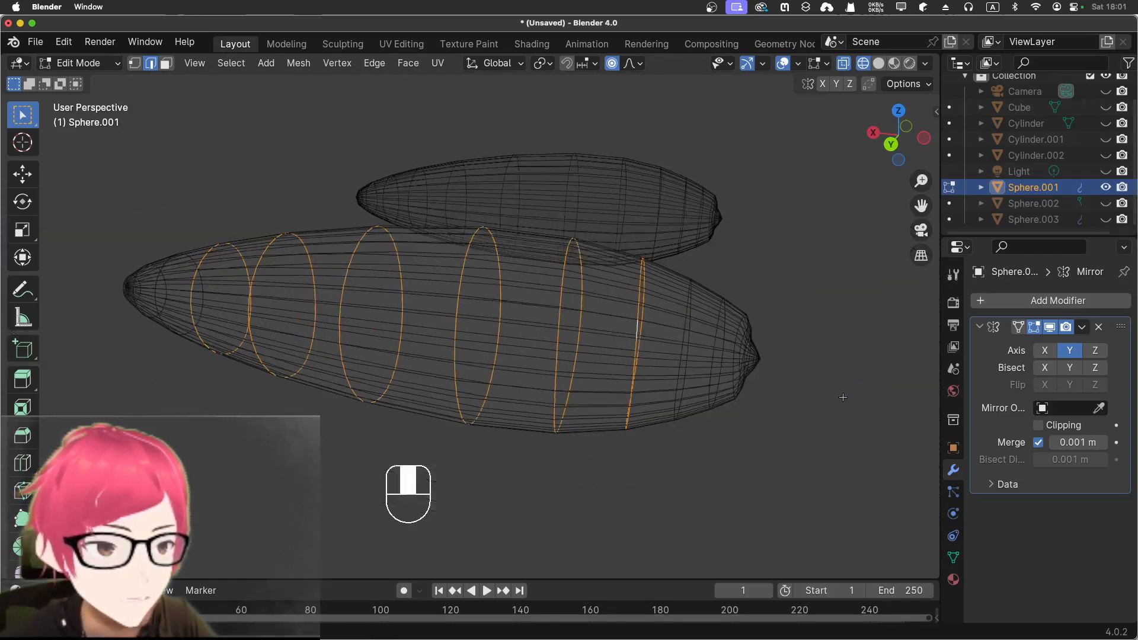
pyautogui.moveTo(843, 398); pyautogui.dragTo(813, 389, button='middle')
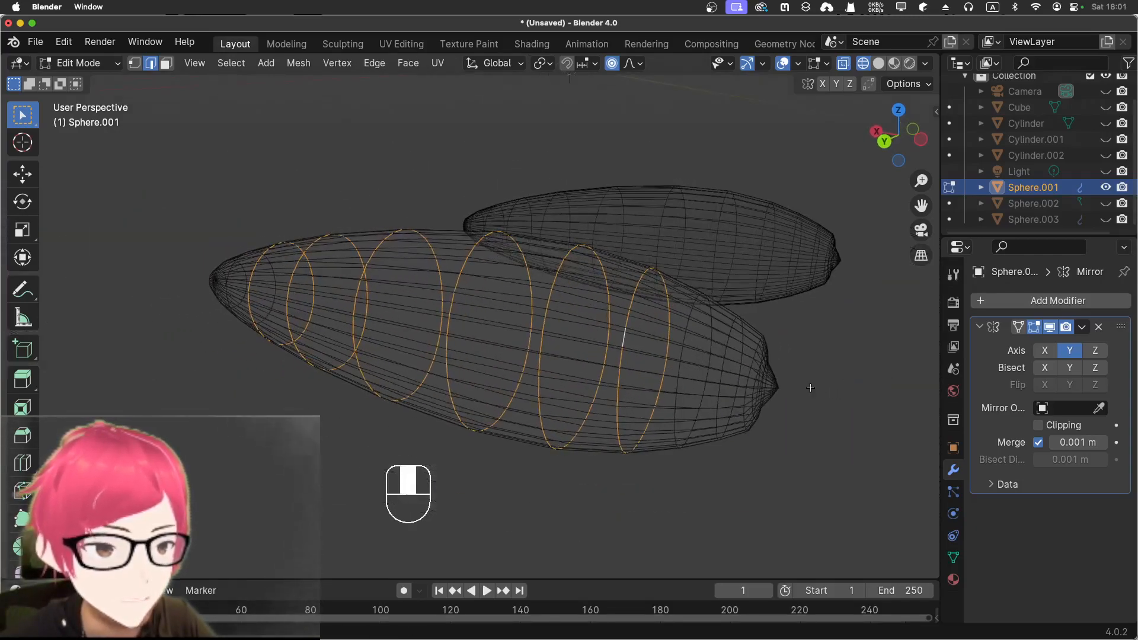
pyautogui.keyDown('alt'); pyautogui.keyDown('shift'); pyautogui.click(682, 354); pyautogui.keyUp('shift'); pyautogui.keyUp('alt')
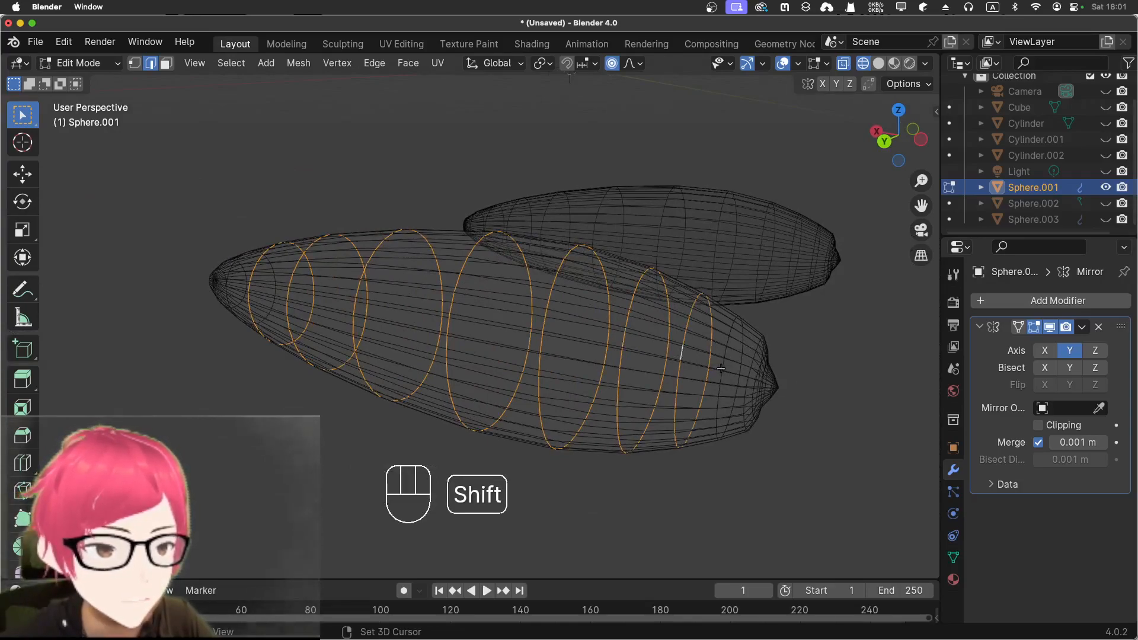
pyautogui.moveTo(830, 442); pyautogui.dragTo(757, 373, button='middle')
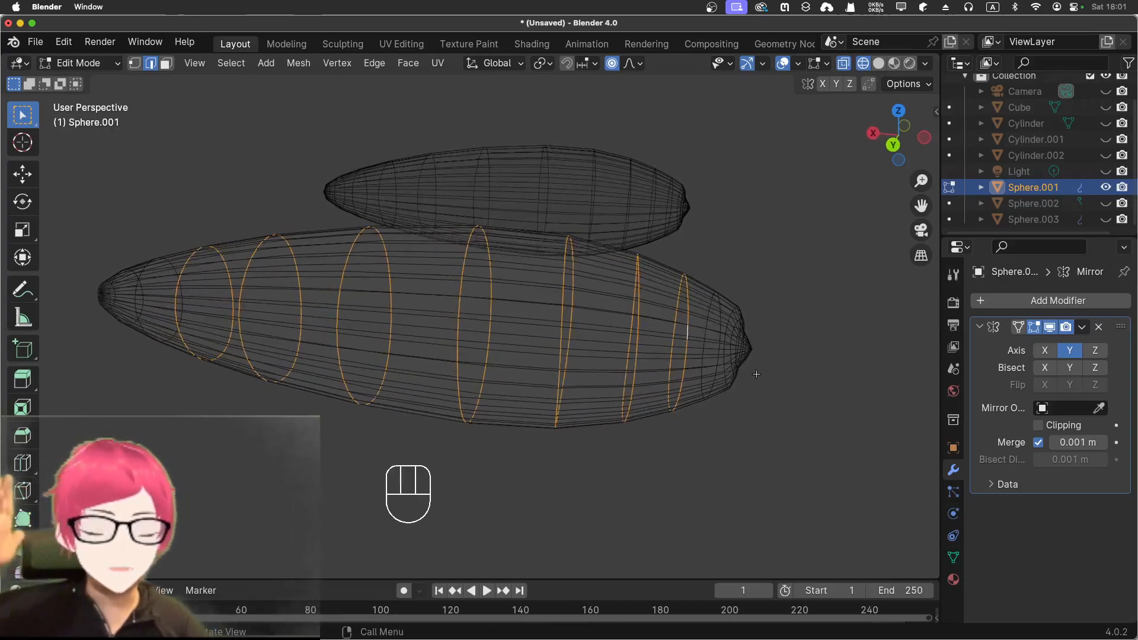
# Step: Turn off X-ray and, viewing the pod from the right, add its two vertical and two horizontal lengthwise edge loops to the selection
pyautogui.moveTo(814, 407); pyautogui.dragTo(645, 363, button='middle')
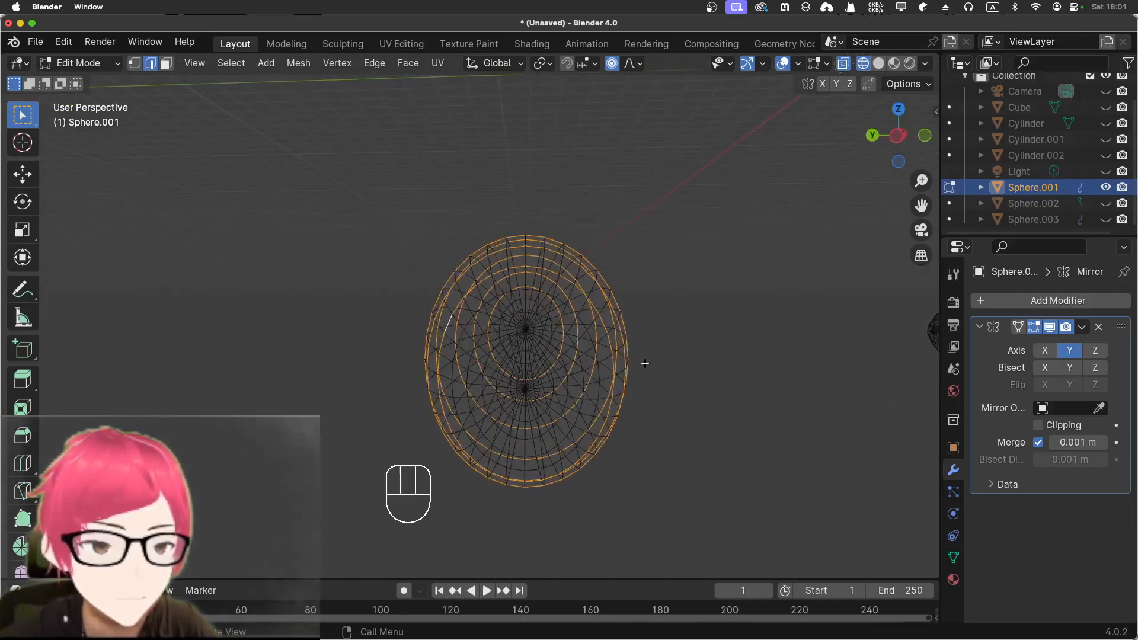
pyautogui.click(844, 63)
pyautogui.moveTo(733, 297); pyautogui.dragTo(724, 301, button='middle')
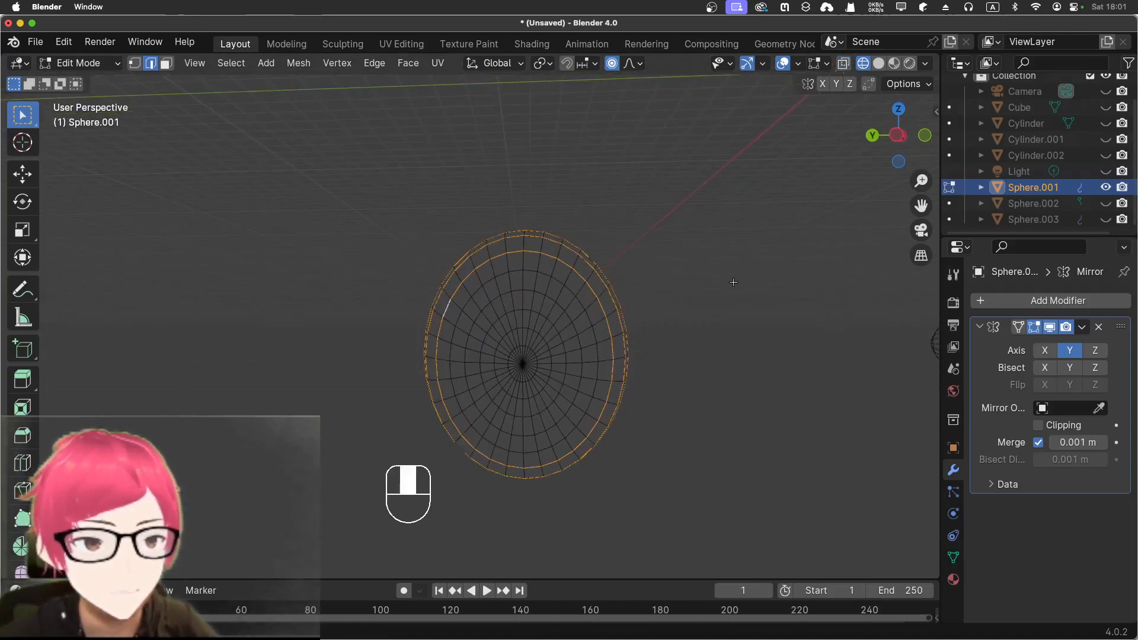
pyautogui.press('KP_1')
pyautogui.press('KP_3')
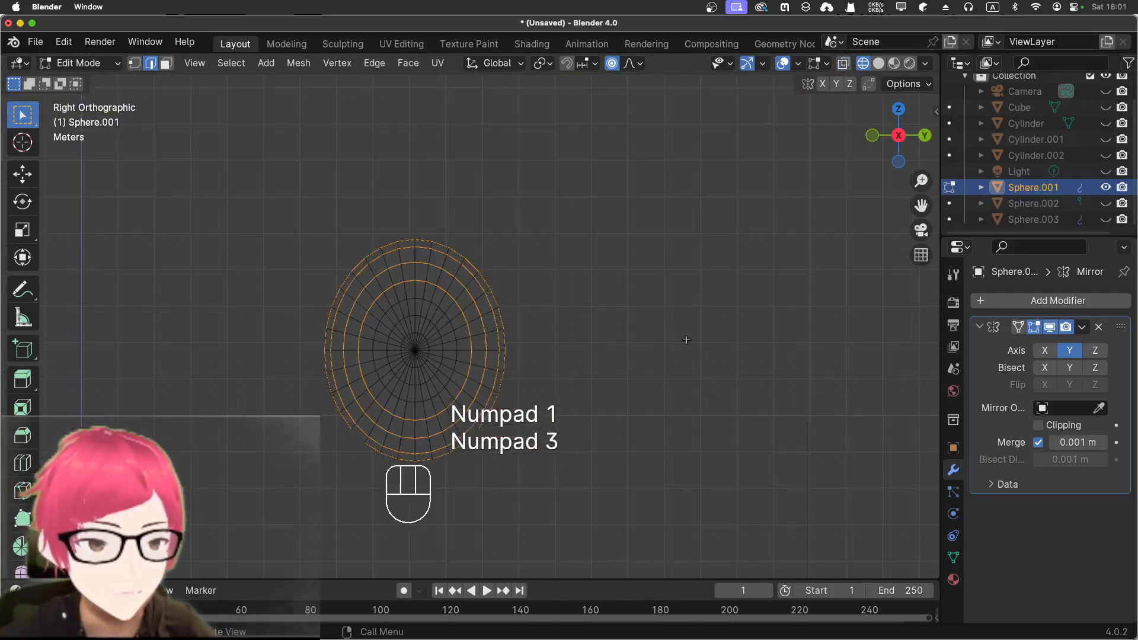
pyautogui.scroll(6, 498, 366)
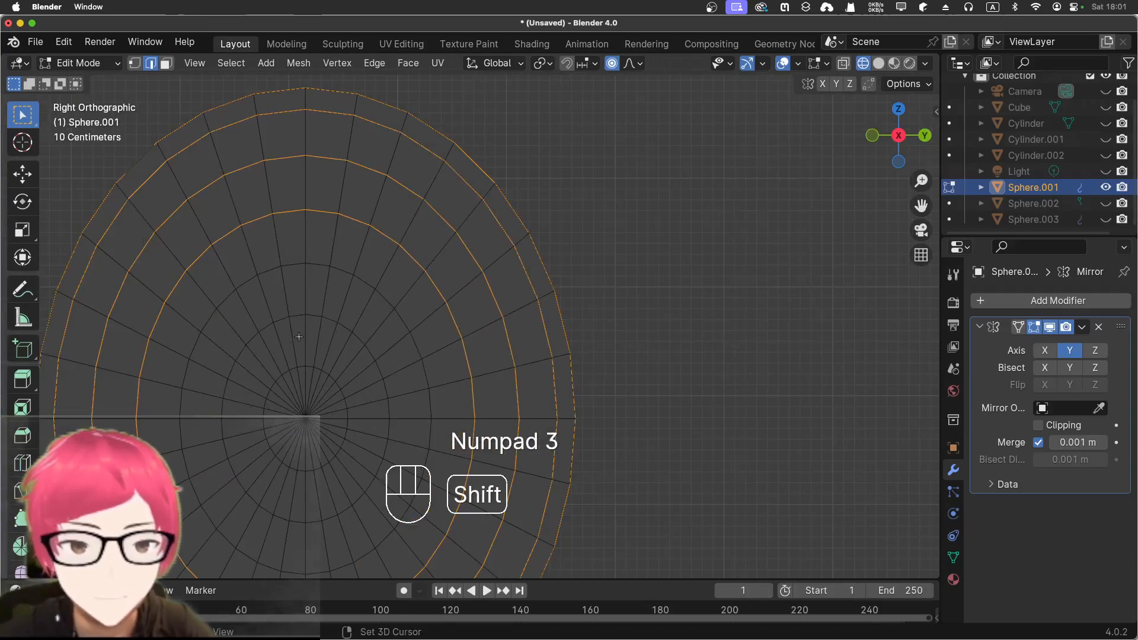
pyautogui.keyDown('alt'); pyautogui.keyDown('shift'); pyautogui.click(306, 247); pyautogui.keyUp('shift'); pyautogui.keyUp('alt')
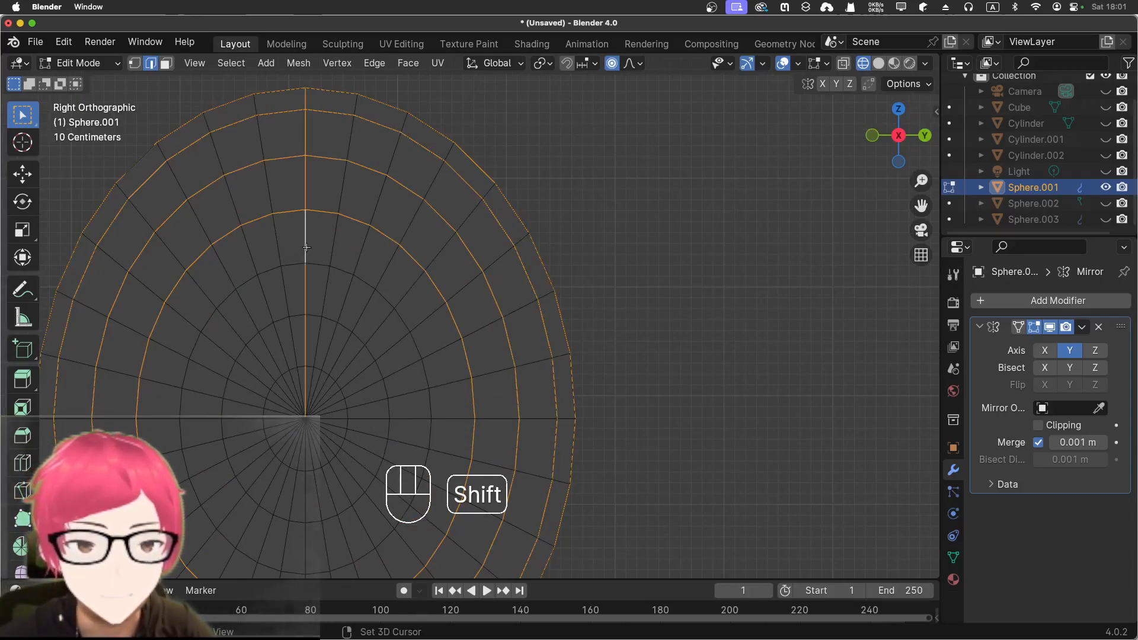
pyautogui.keyDown('alt'); pyautogui.keyDown('shift'); pyautogui.click(307, 511); pyautogui.keyUp('shift'); pyautogui.keyUp('alt')
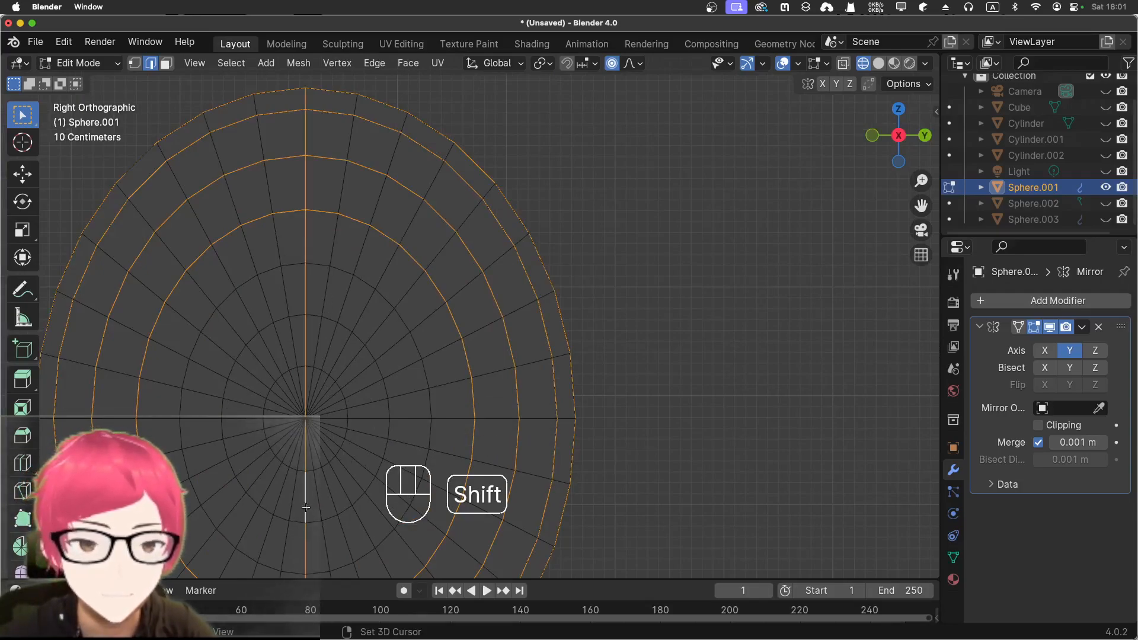
pyautogui.keyDown('alt'); pyautogui.keyDown('shift'); pyautogui.click(212, 415); pyautogui.keyUp('shift'); pyautogui.keyUp('alt')
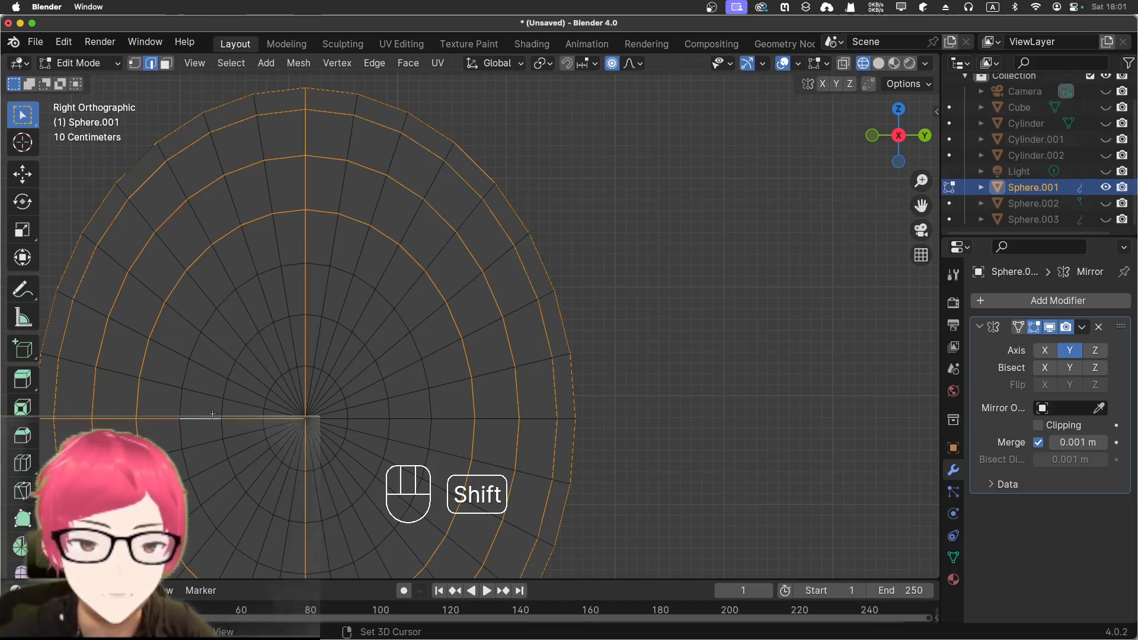
pyautogui.keyDown('alt'); pyautogui.keyDown('shift'); pyautogui.click(376, 419); pyautogui.keyUp('shift'); pyautogui.keyUp('alt')
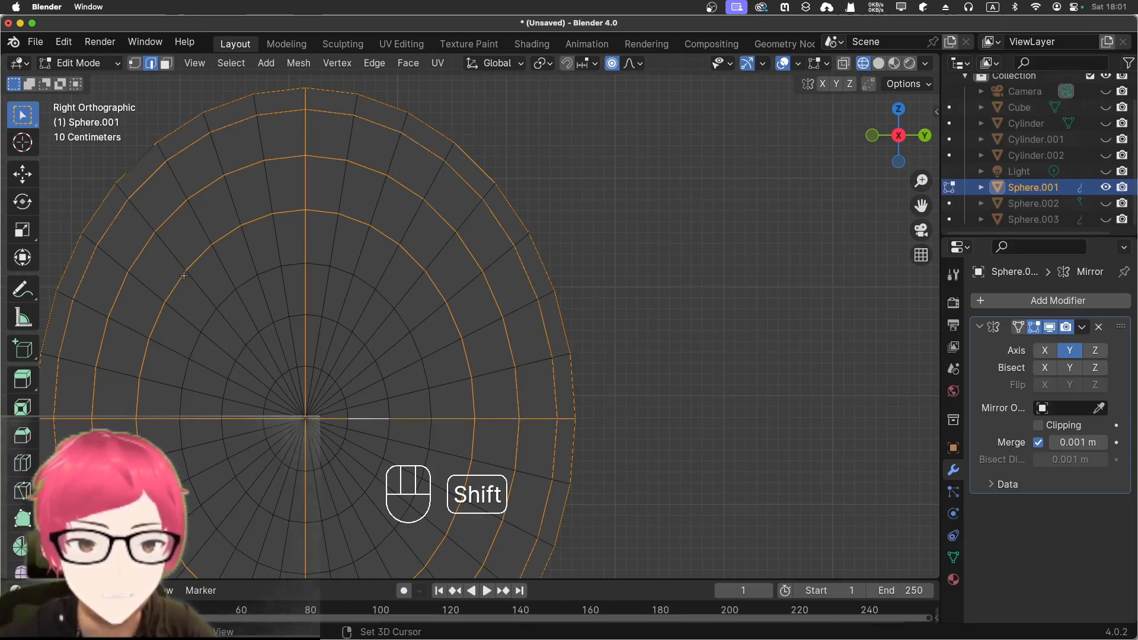
# Step: Add the four diagonal lengthwise edge loops midway between the vertical and horizontal ones to the selection
pyautogui.keyDown('alt'); pyautogui.keyDown('shift'); pyautogui.click(198, 287); pyautogui.keyUp('shift'); pyautogui.keyUp('alt')
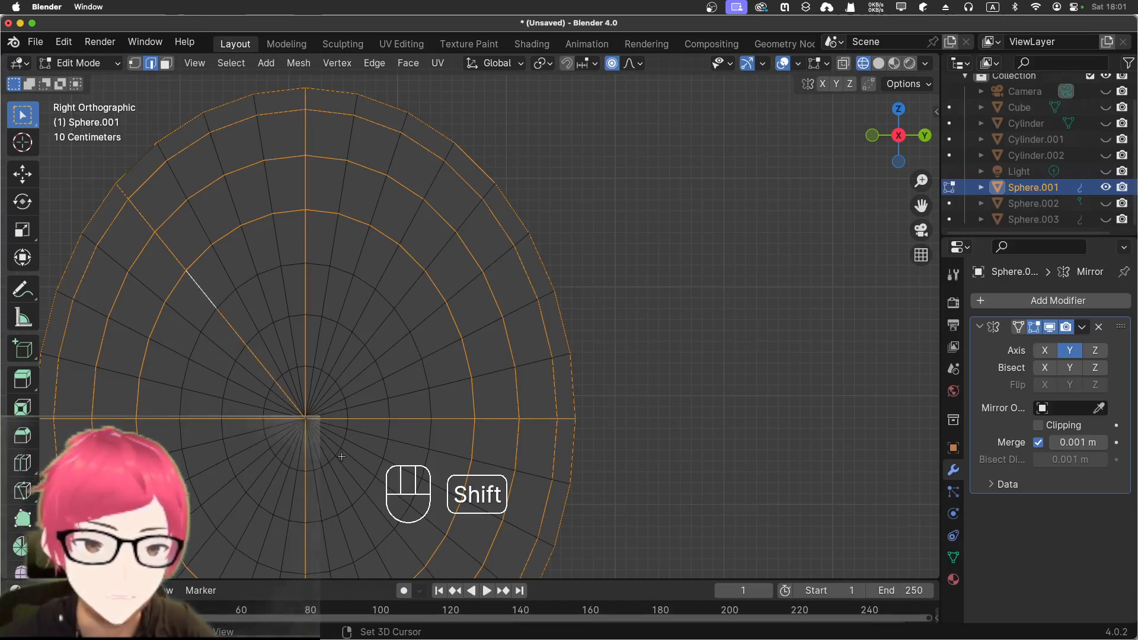
pyautogui.keyDown('alt'); pyautogui.keyDown('shift'); pyautogui.click(407, 290); pyautogui.keyUp('shift'); pyautogui.keyUp('alt')
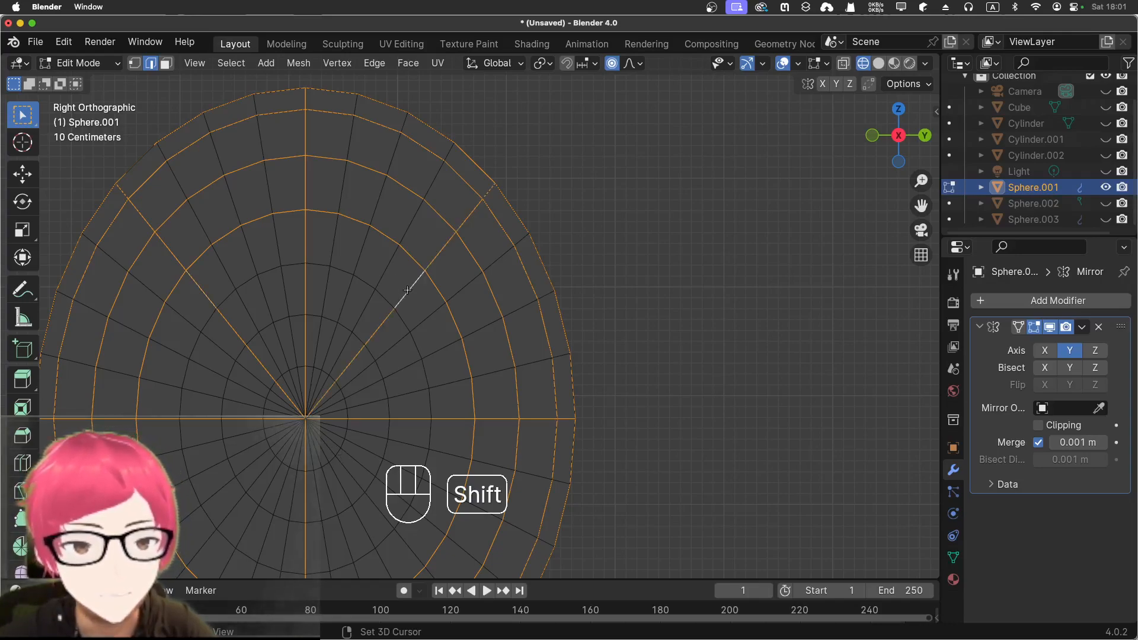
pyautogui.keyDown('alt'); pyautogui.keyDown('shift'); pyautogui.click(231, 511); pyautogui.keyUp('shift'); pyautogui.keyUp('alt')
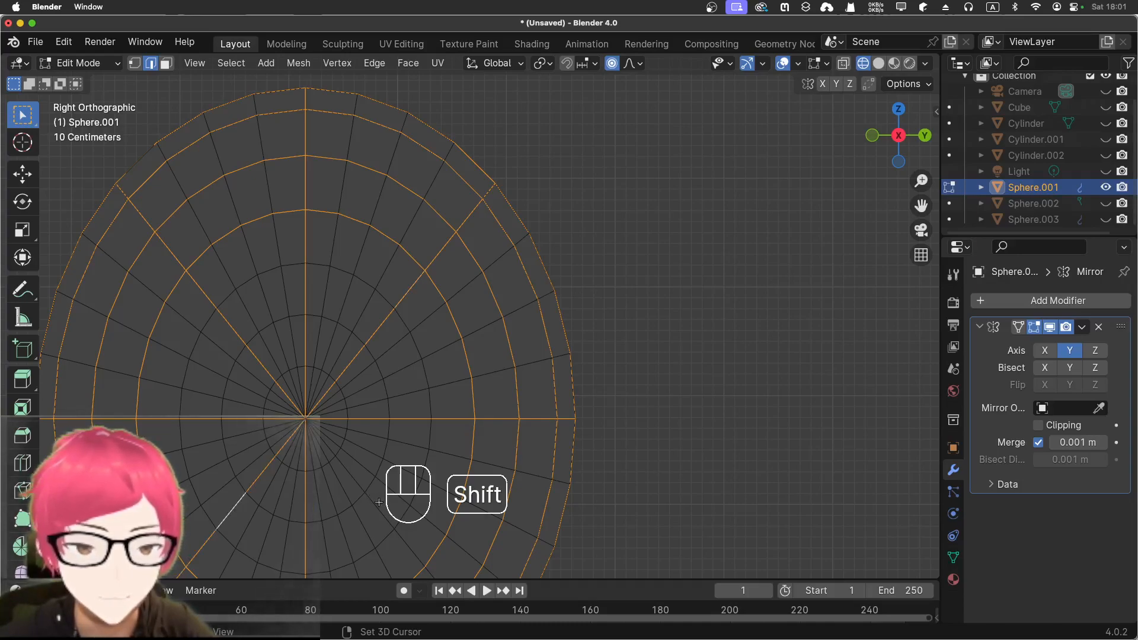
pyautogui.keyDown('alt'); pyautogui.keyDown('shift'); pyautogui.click(377, 504); pyautogui.keyUp('shift'); pyautogui.keyUp('alt')
# Step: Examine the selected rings and lengthwise loops on the pod end-on, from the front and in perspective
pyautogui.scroll(-3, 426, 482)
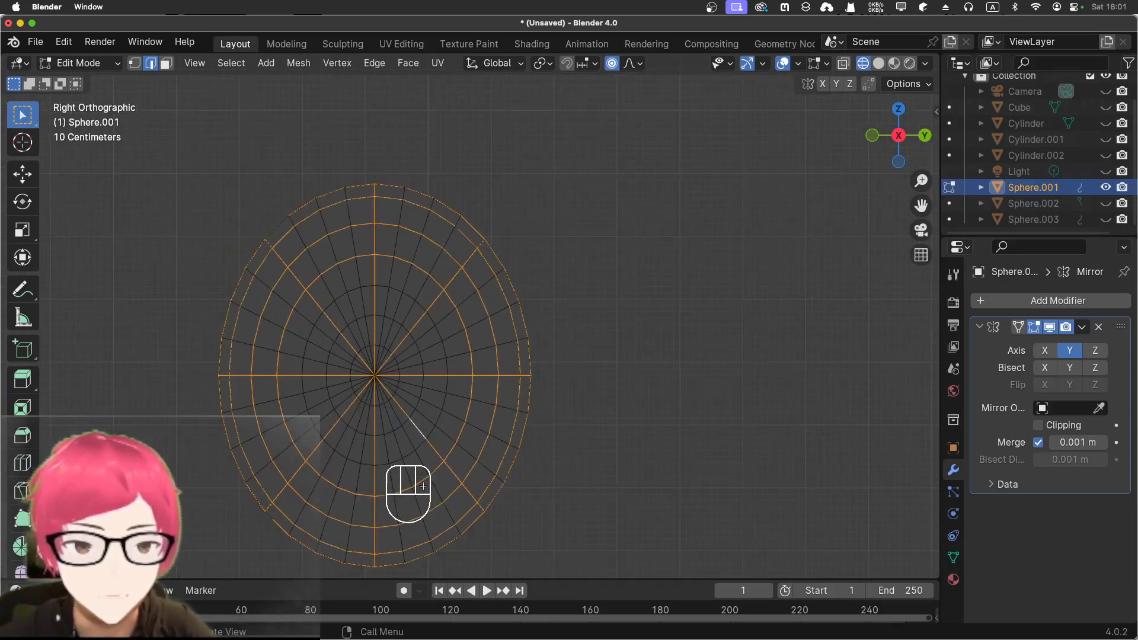
pyautogui.moveTo(207, 431); pyautogui.dragTo(195, 436, button='middle')
pyautogui.press('KP_3')
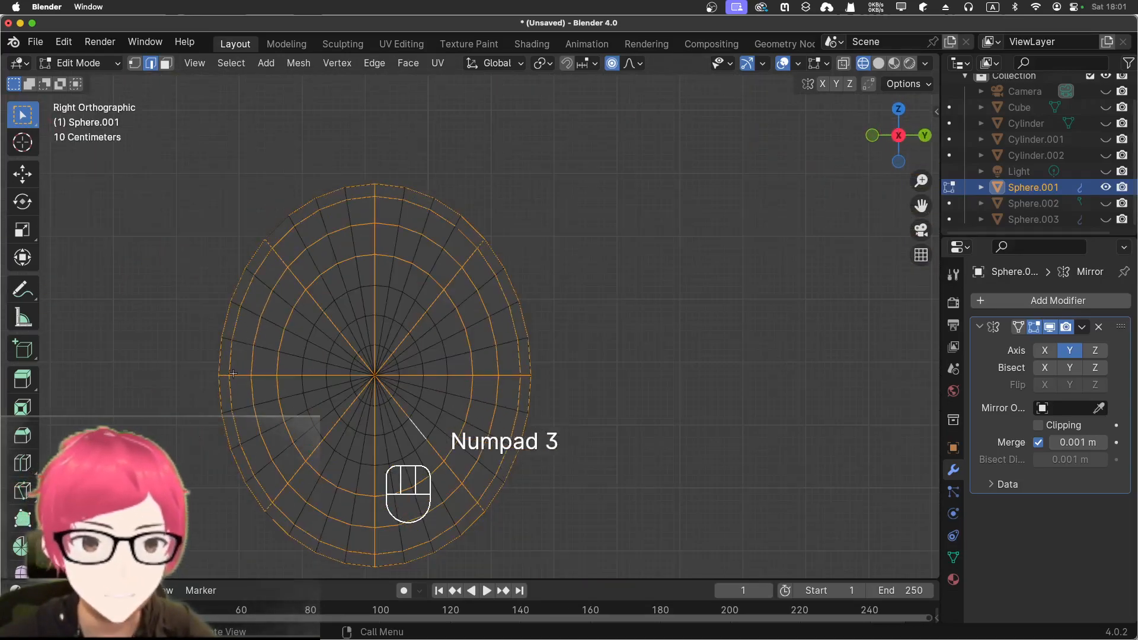
pyautogui.scroll(2, 171, 193)
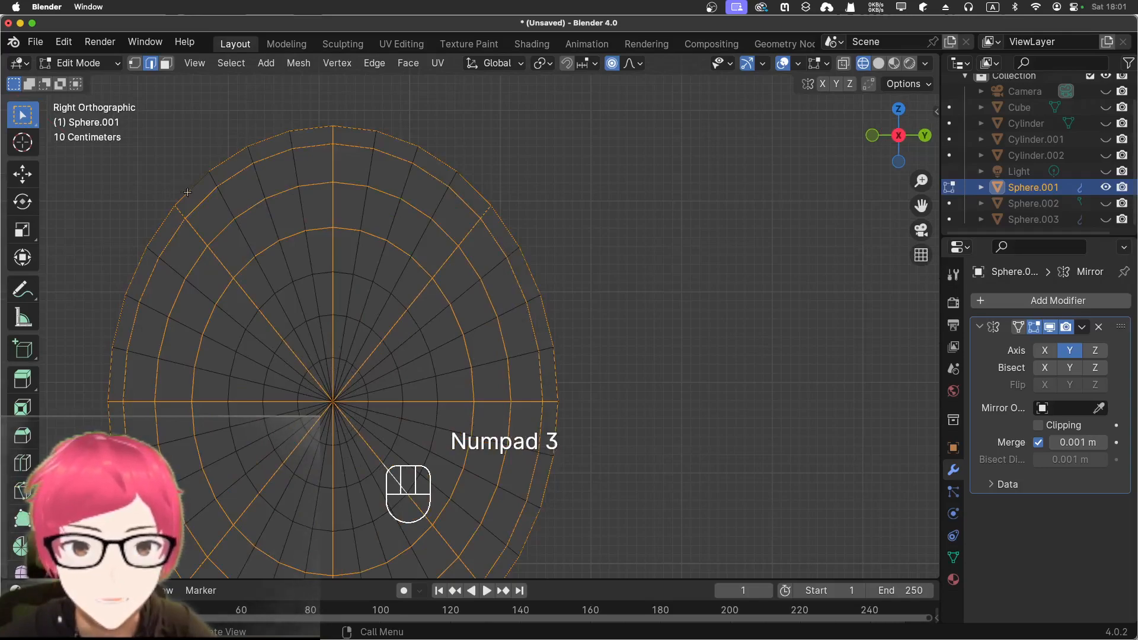
pyautogui.scroll(2, 172, 183)
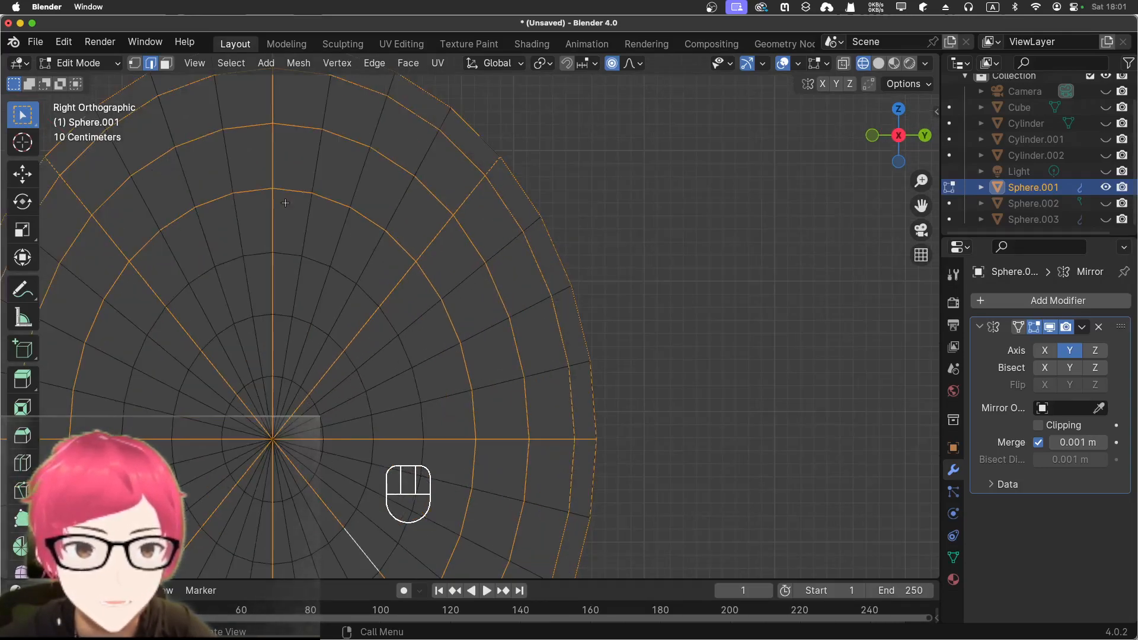
pyautogui.moveTo(386, 244); pyautogui.dragTo(424, 266, button='middle')
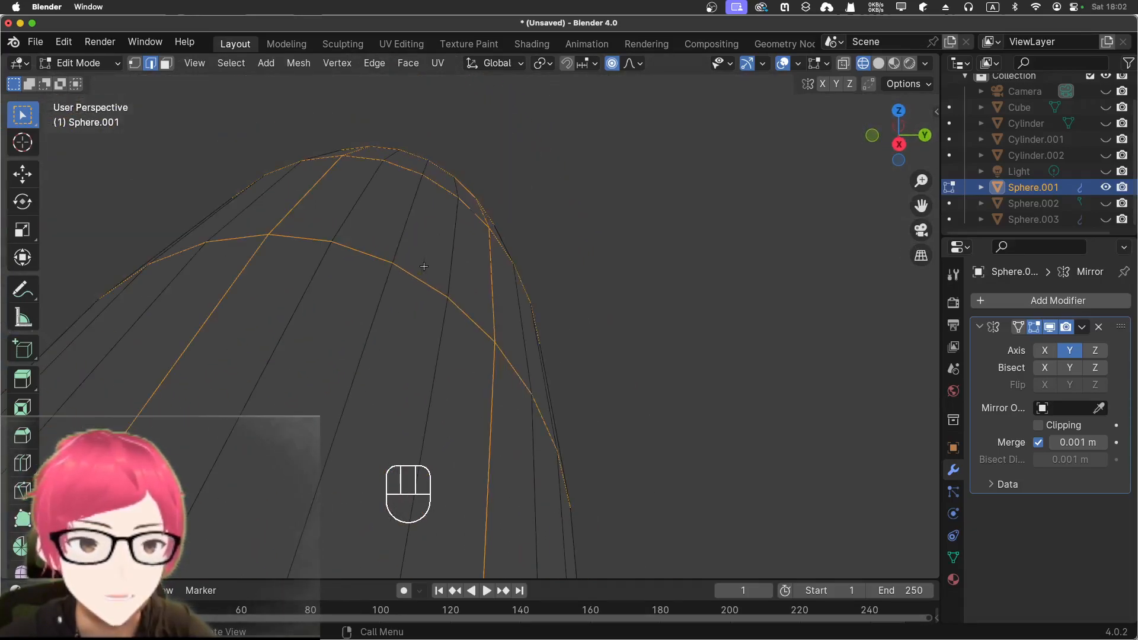
pyautogui.press('KP_1')
pyautogui.scroll(-8, 424, 266)
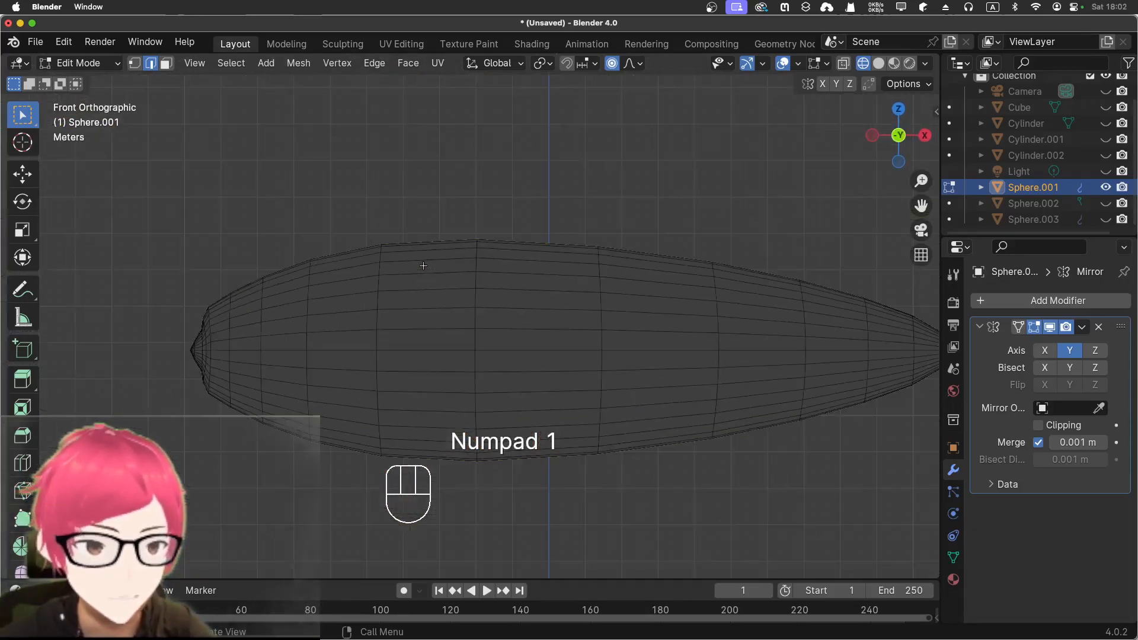
pyautogui.moveTo(286, 244); pyautogui.dragTo(538, 269, button='middle')
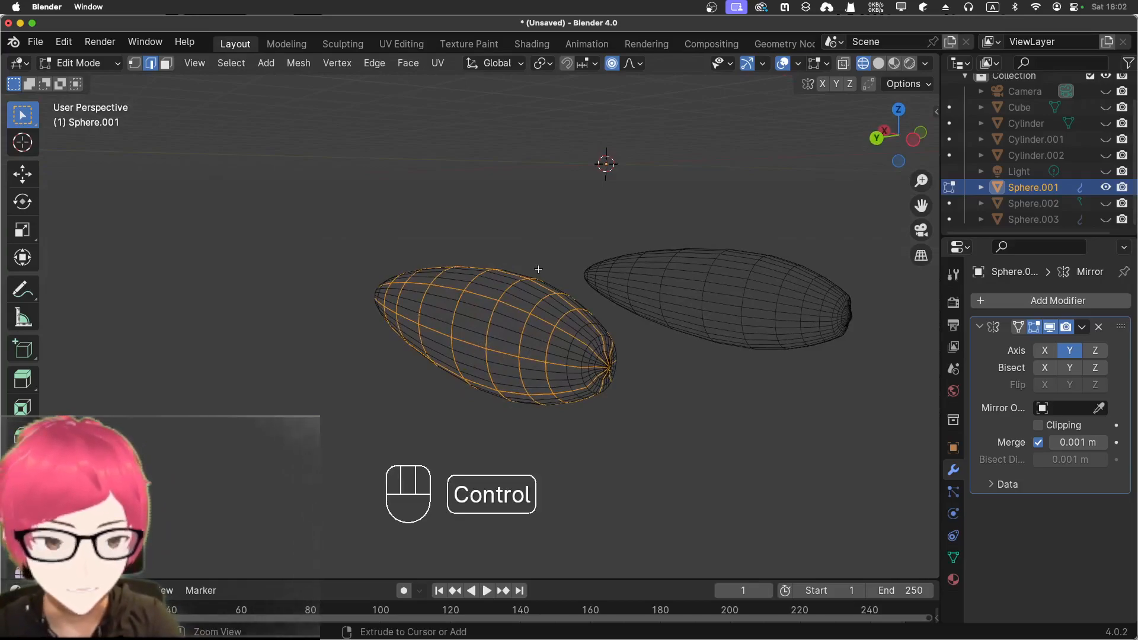
# Step: Bevel the selected ring and lengthwise edges into one-segment bands about 0.142 m wide
pyautogui.hotkey('ctrl', 'b')
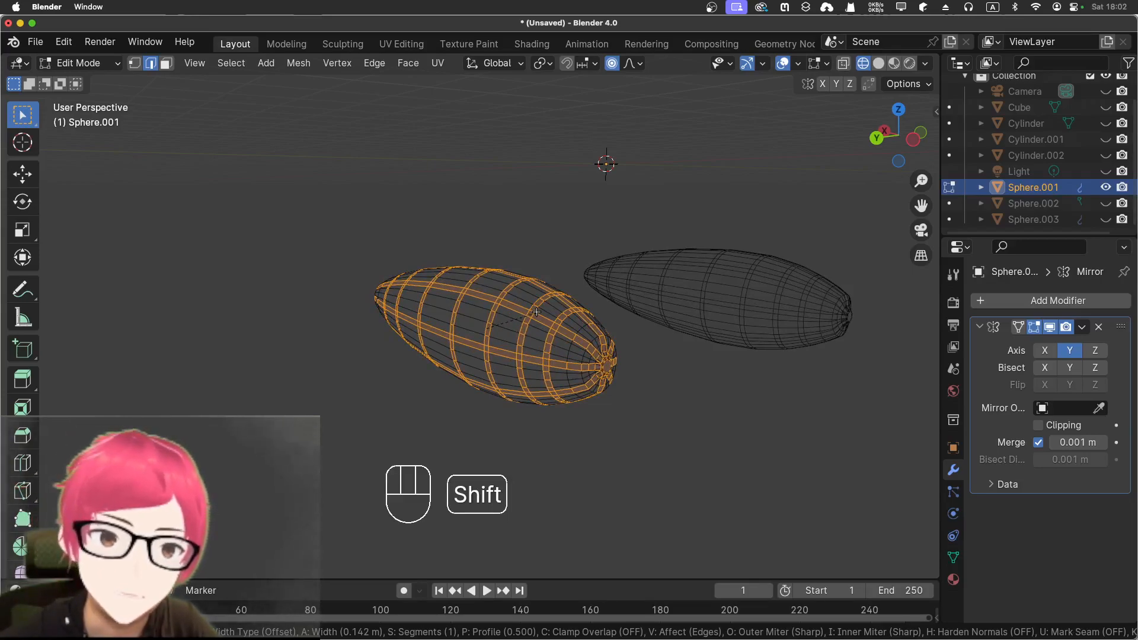
pyautogui.click(536, 312)
pyautogui.scroll(3, 507, 262)
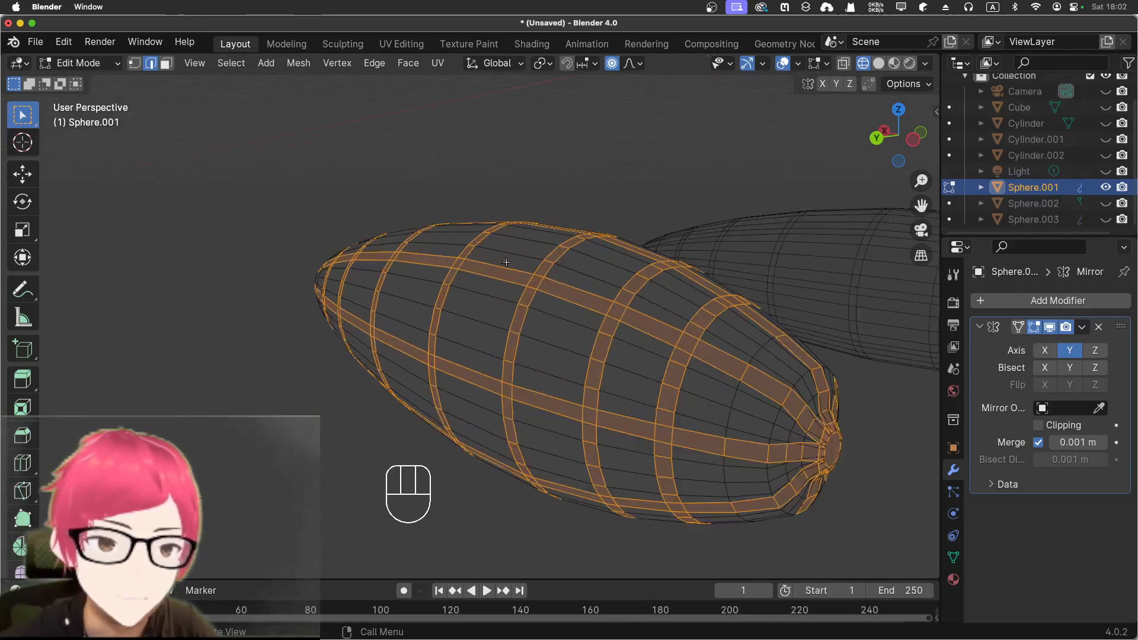
pyautogui.scroll(2, 507, 262)
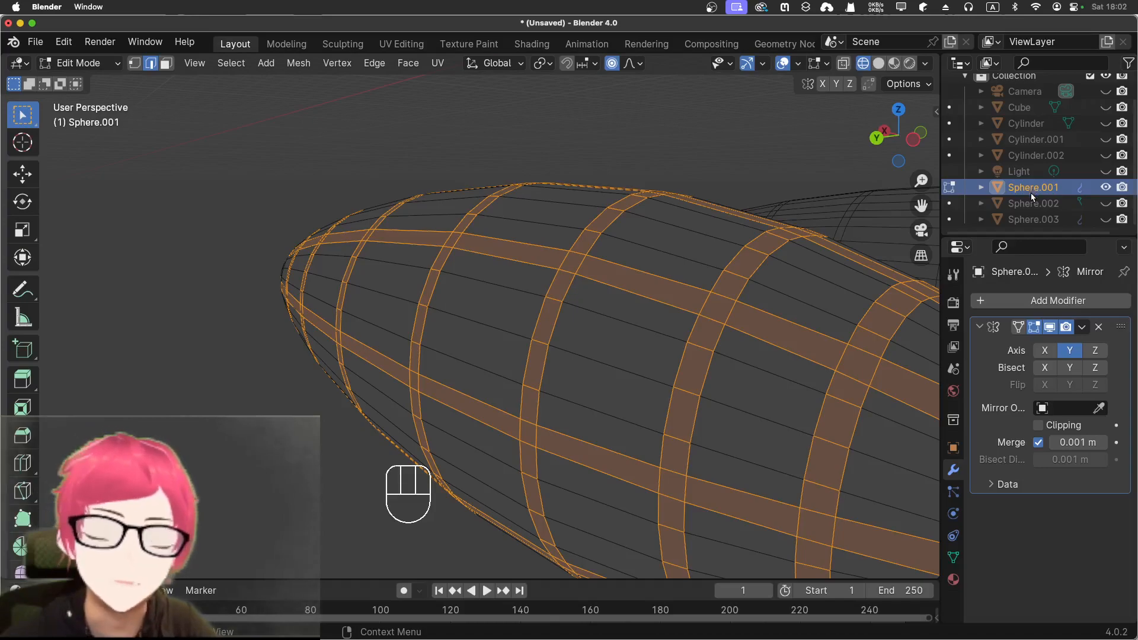
# Step: Duplicate Sphere.001 in place by copying and pasting it, and hide the copy in the viewport
pyautogui.press('super+c')
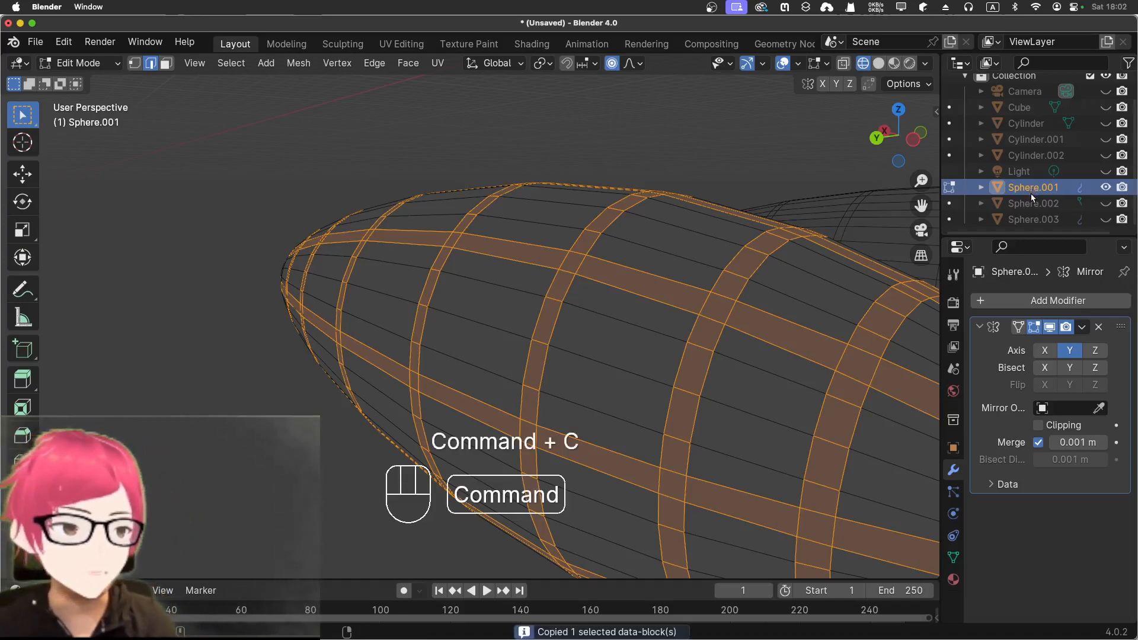
pyautogui.press('super+v')
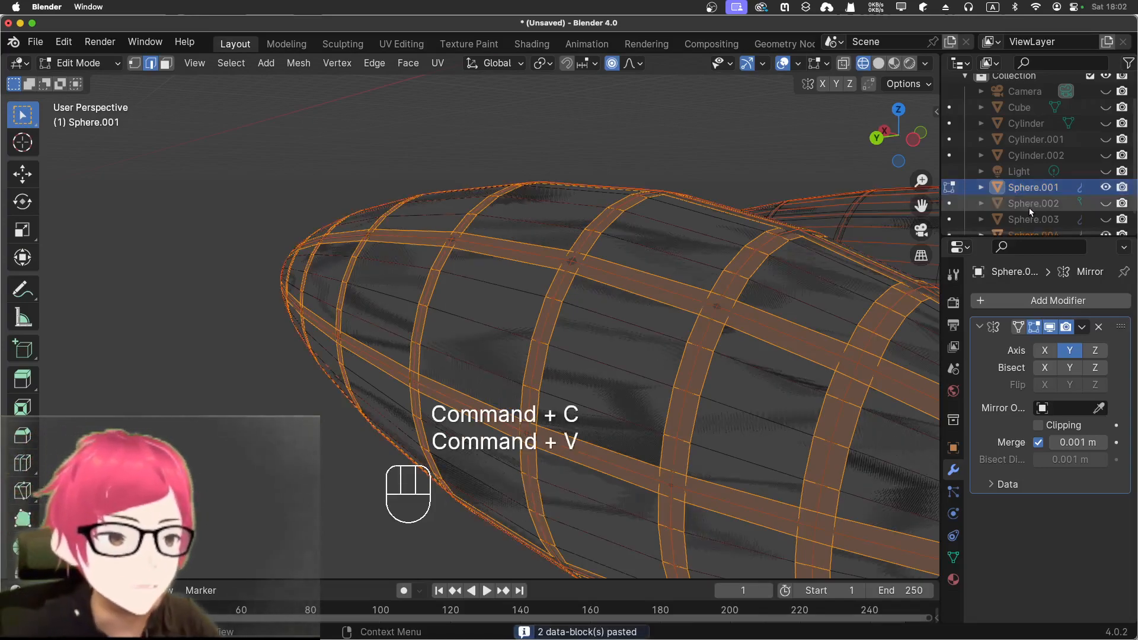
pyautogui.scroll(-1, 1030, 208)
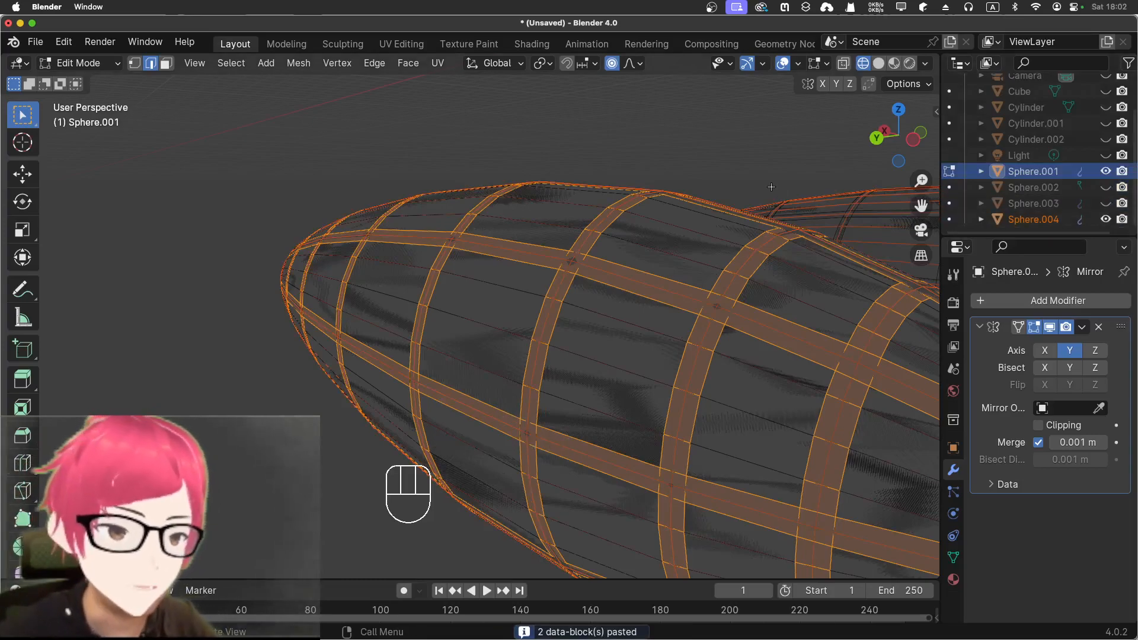
pyautogui.scroll(-4, 770, 186)
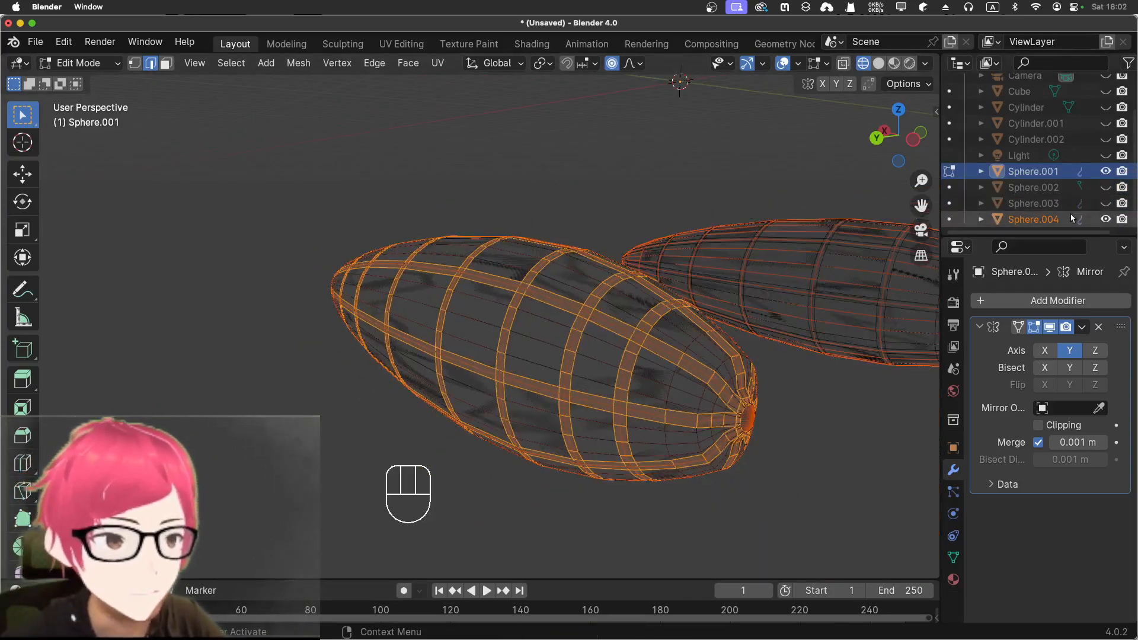
pyautogui.click(1106, 220)
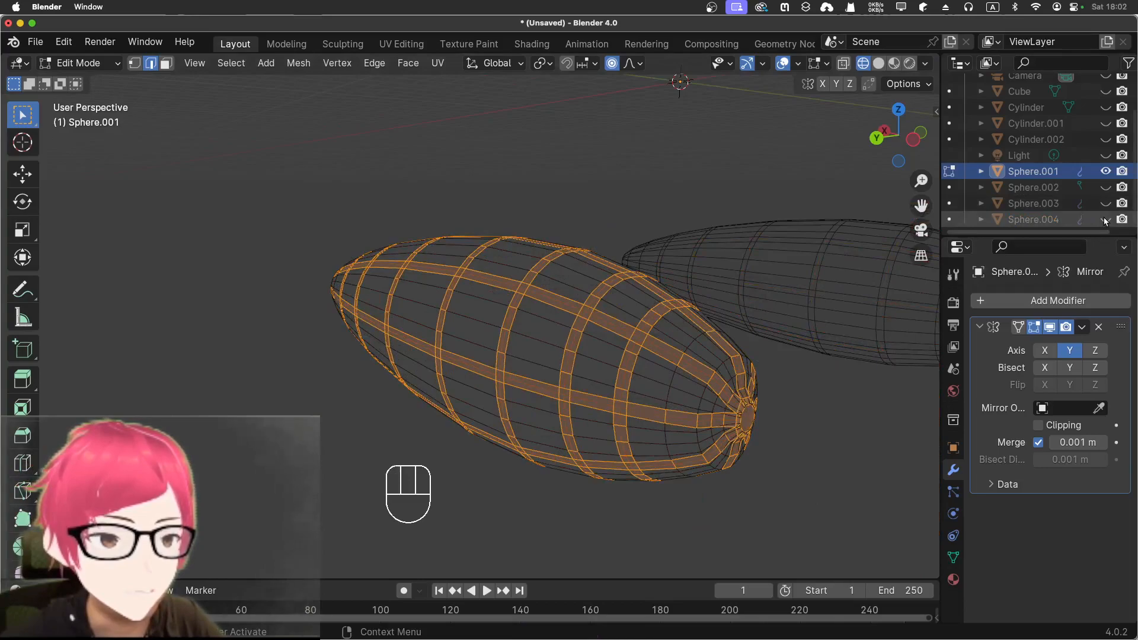
# Step: Separate the selected bands into their own object and delete the leftover pod surface Sphere.001
pyautogui.press('p')
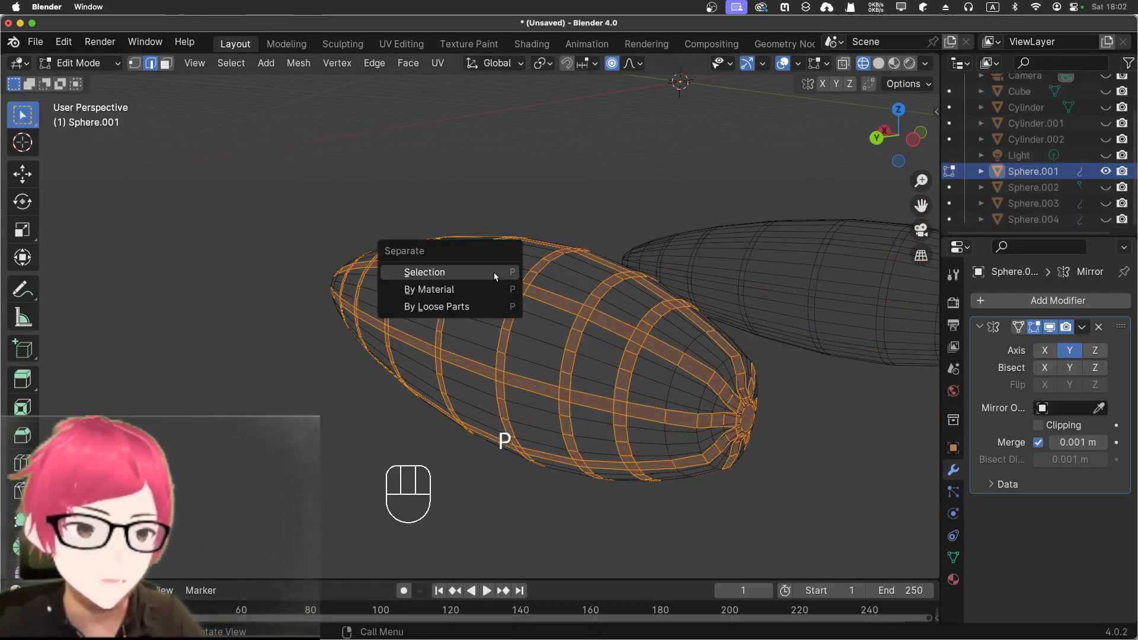
pyautogui.click(493, 272)
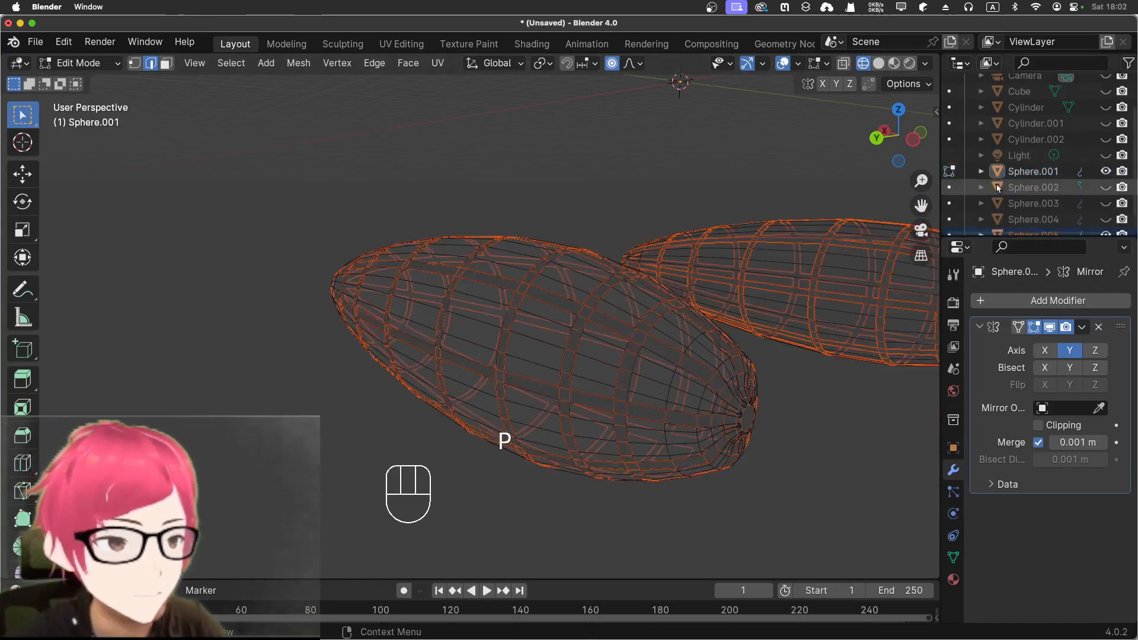
pyautogui.click(1021, 171)
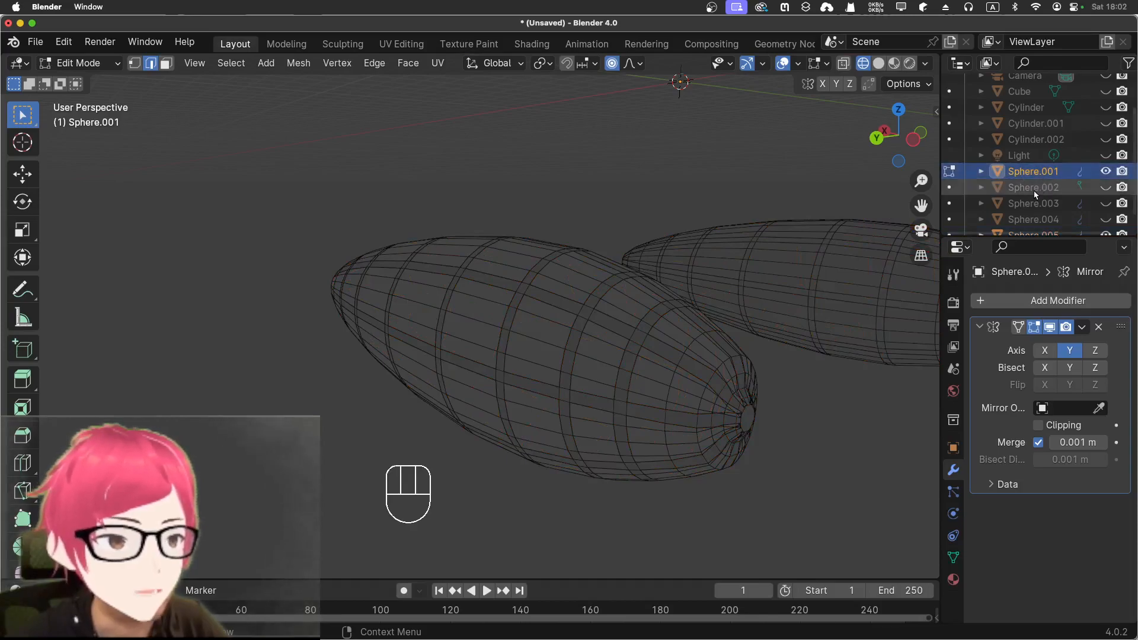
pyautogui.scroll(-1, 1034, 189)
pyautogui.click(1024, 219)
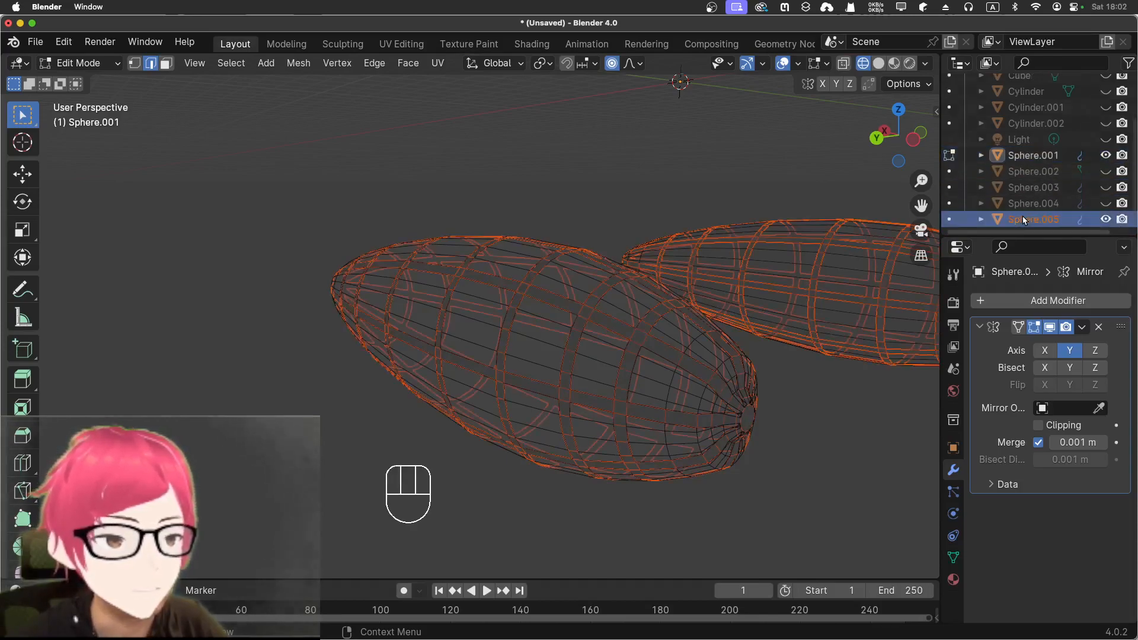
pyautogui.click(1035, 158)
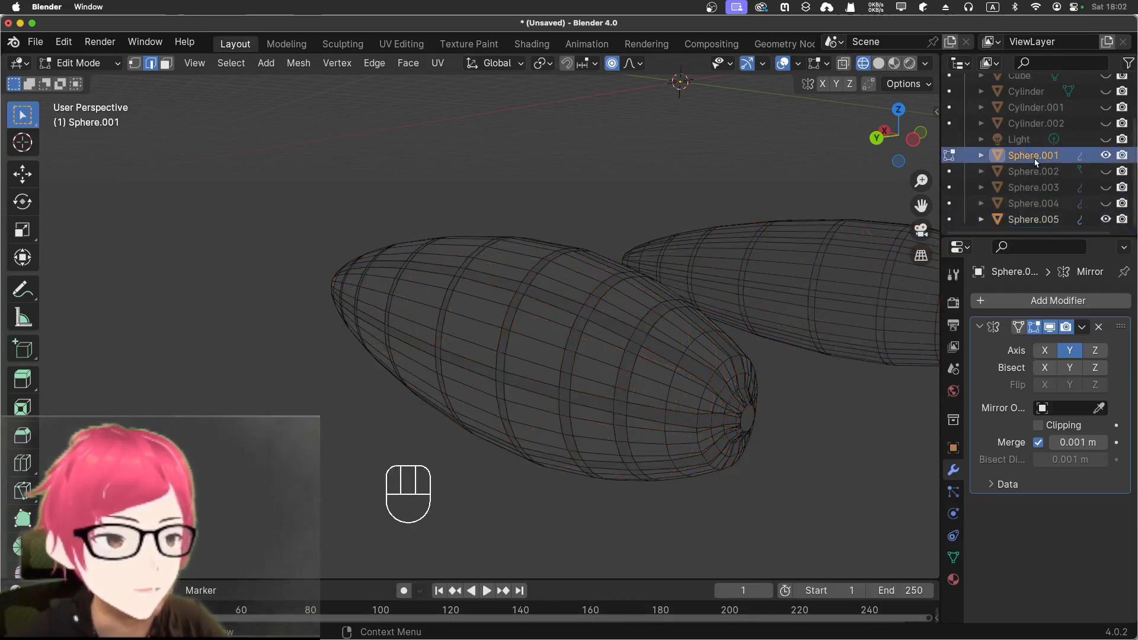
pyautogui.press('x')
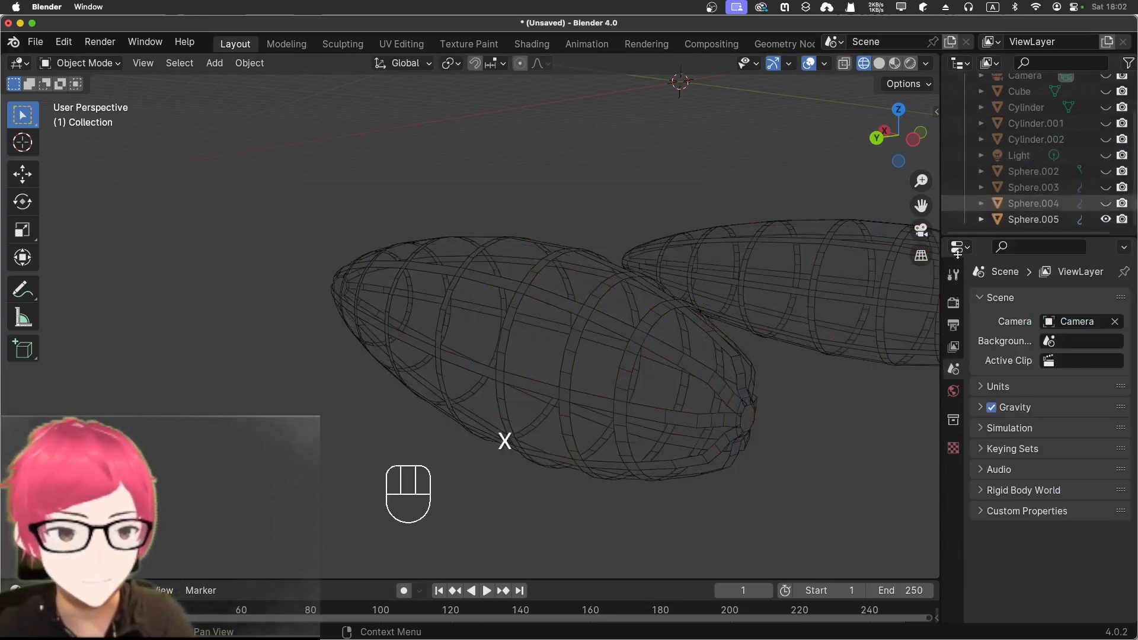
# Step: Add a Solidify modifier to the separated net frame, Sphere.005
pyautogui.click(1106, 219)
pyautogui.click(1106, 220)
pyautogui.moveTo(801, 362)
pyautogui.mouseDown(button='middle')
pyautogui.moveTo(789, 361)
pyautogui.moveTo(820, 370)
pyautogui.mouseUp(button='middle')
pyautogui.click(1106, 204)
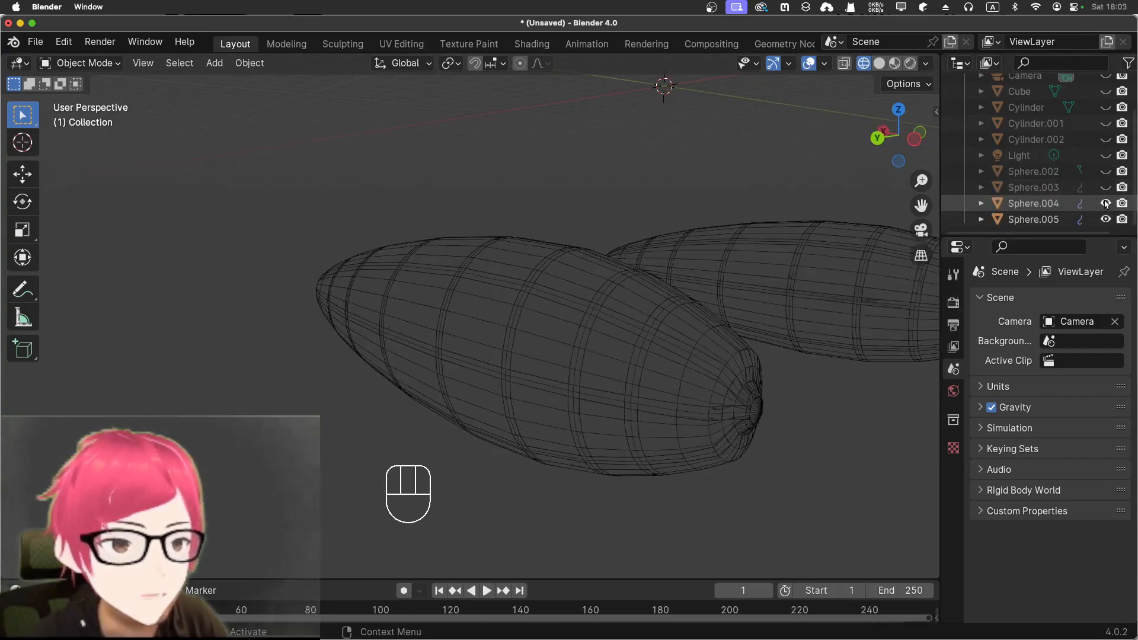
pyautogui.click(1106, 204)
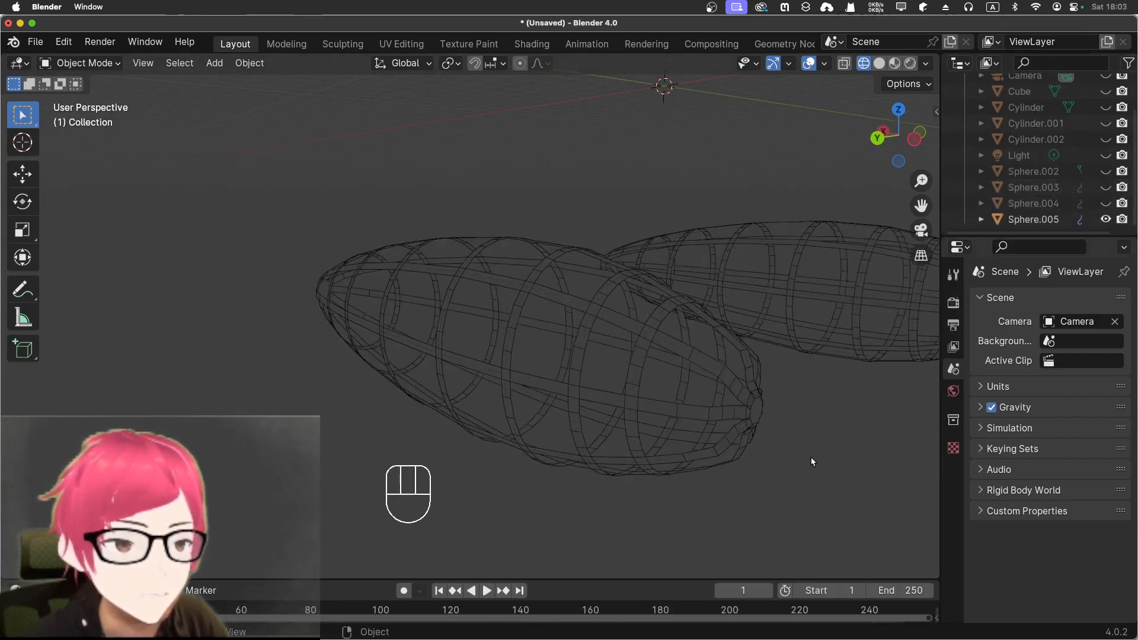
pyautogui.click(1020, 221)
pyautogui.moveTo(514, 175); pyautogui.dragTo(474, 170, button='middle')
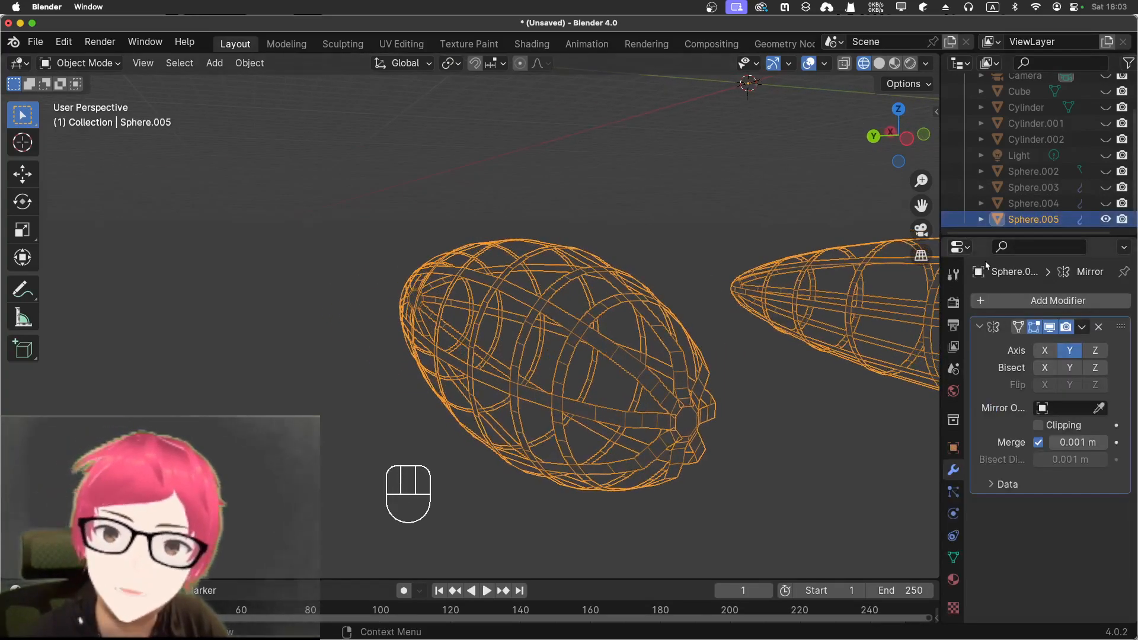
pyautogui.click(1069, 303)
pyautogui.click(1065, 309)
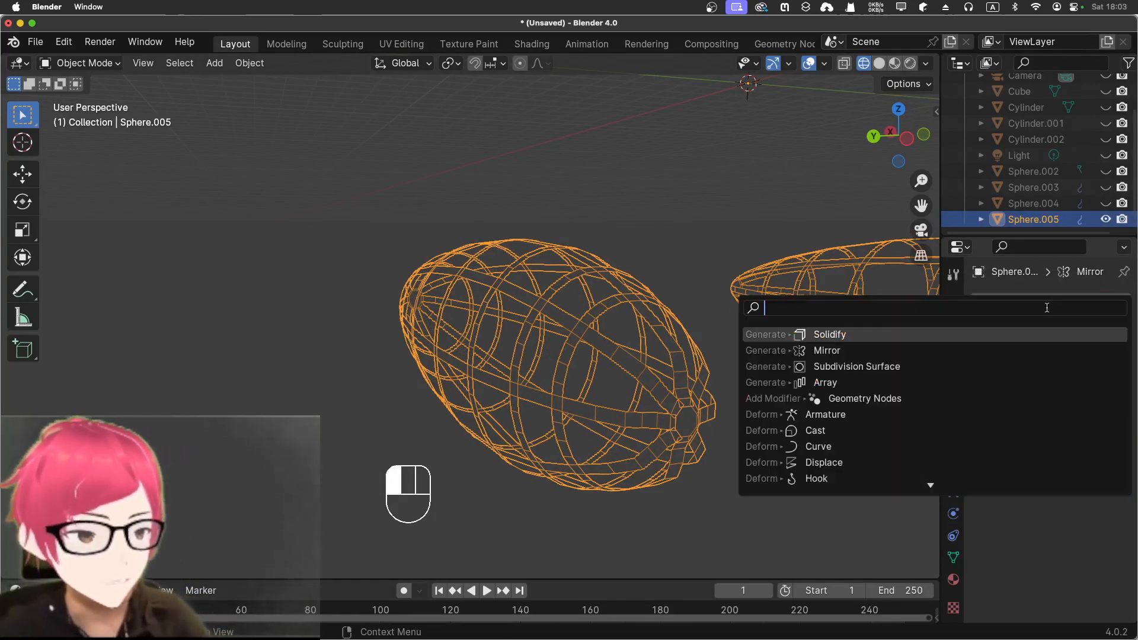
pyautogui.press('Return')
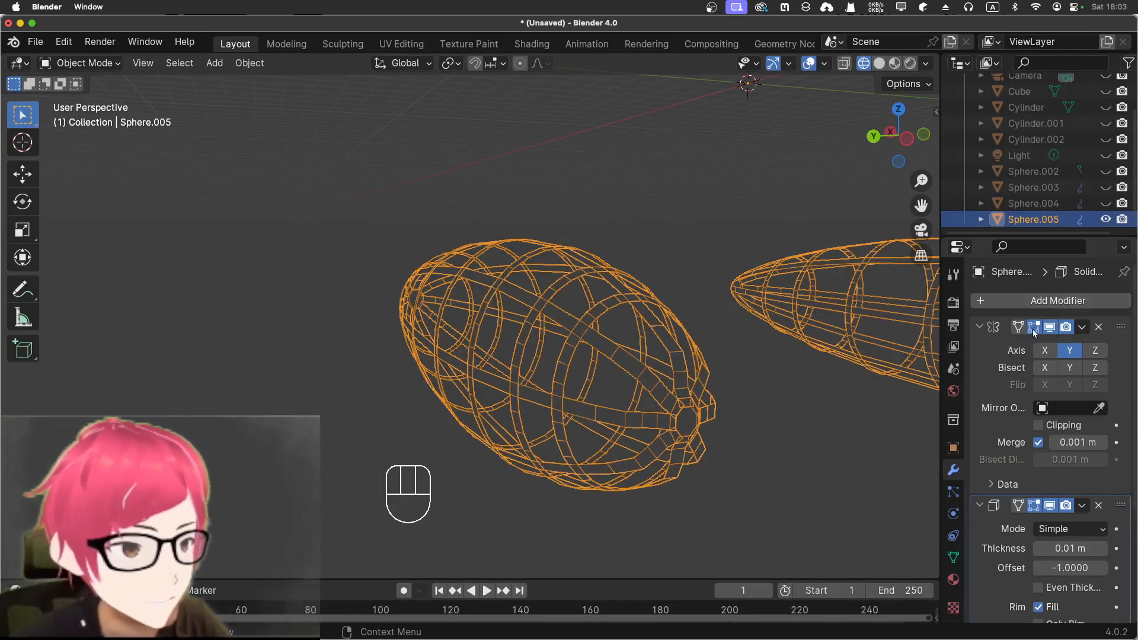
# Step: Show the pod body Sphere.004 in solid shading and set the net frame's Solidify thickness to -0.14 m
pyautogui.click(1105, 204)
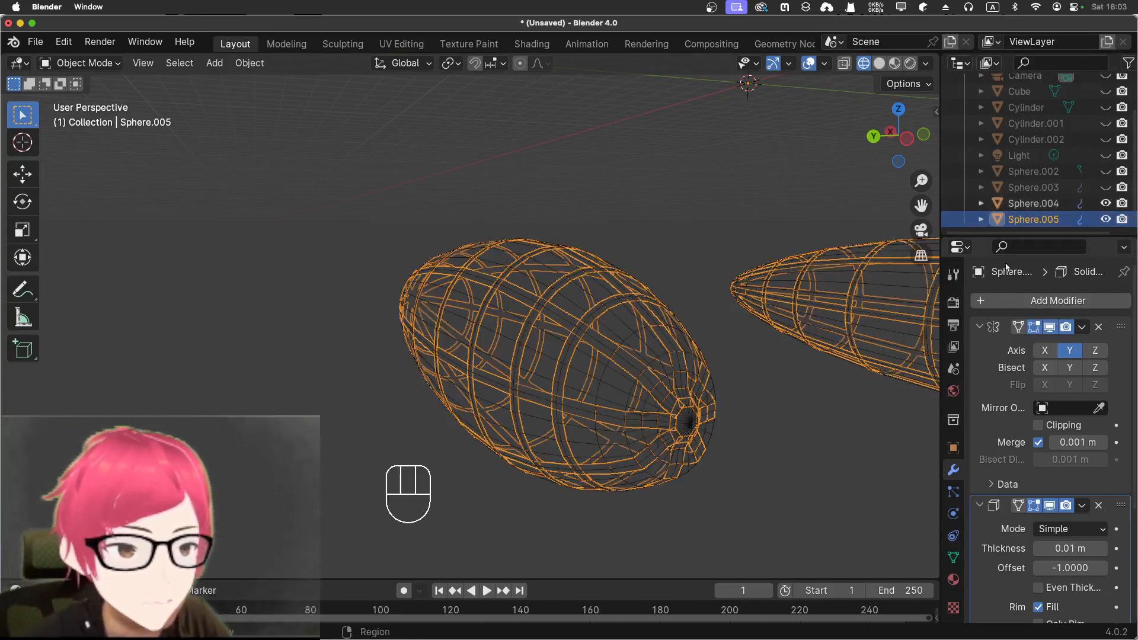
pyautogui.click(886, 67)
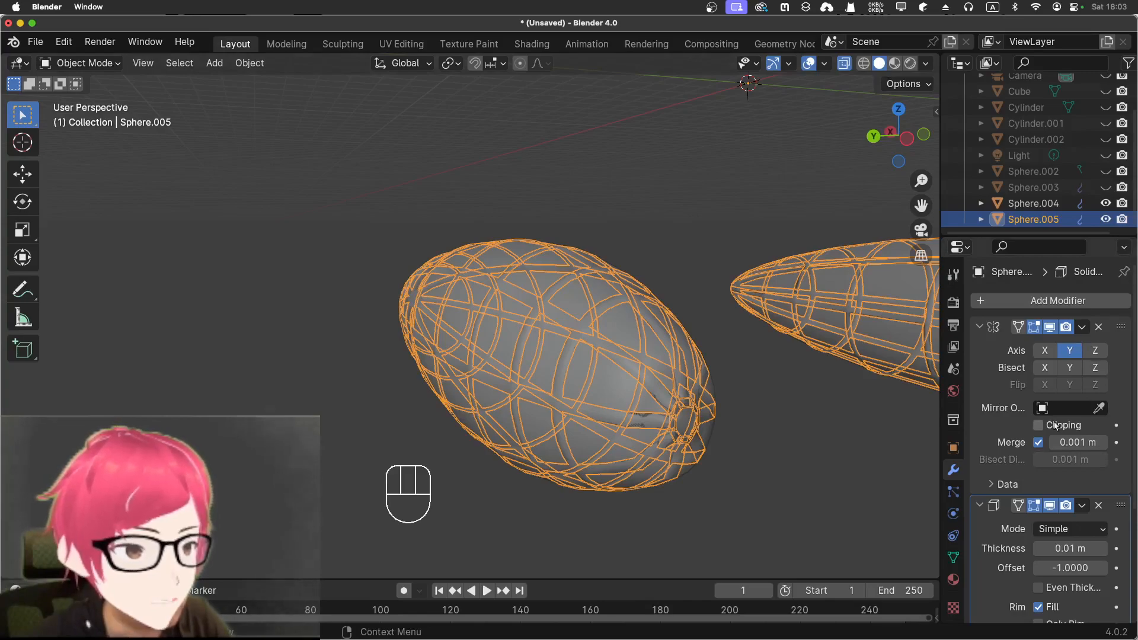
pyautogui.scroll(-5, 1022, 400)
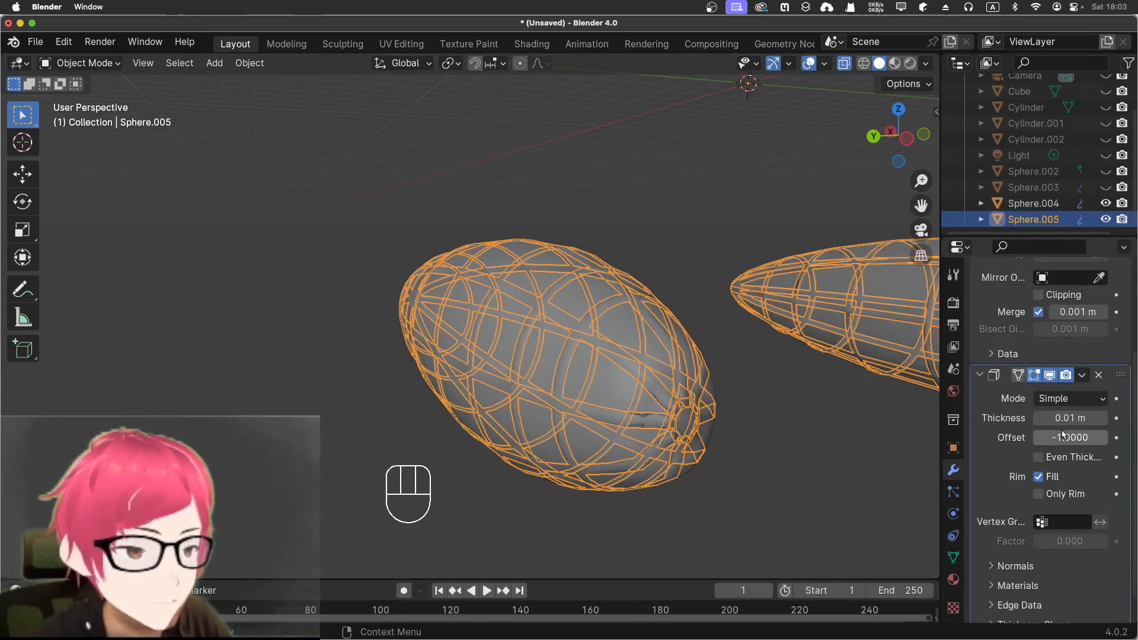
pyautogui.moveTo(1070, 418)
pyautogui.mouseDown()
pyautogui.moveTo(1029, 418)
pyautogui.moveTo(1074, 440)
pyautogui.moveTo(1112, 439)
pyautogui.moveTo(1074, 440)
pyautogui.mouseUp()
pyautogui.click(805, 424)
# Step: Examine the solidified frame around the pod from the side and at its ends
pyautogui.moveTo(805, 425); pyautogui.dragTo(838, 108, button='middle')
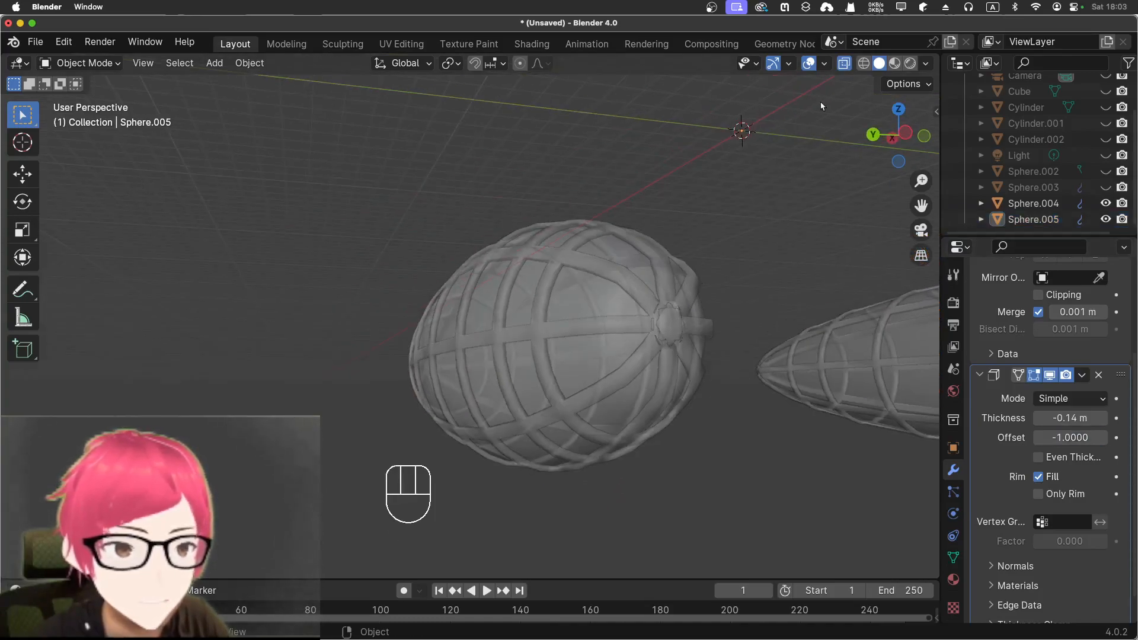
pyautogui.moveTo(785, 244); pyautogui.dragTo(844, 265, button='middle')
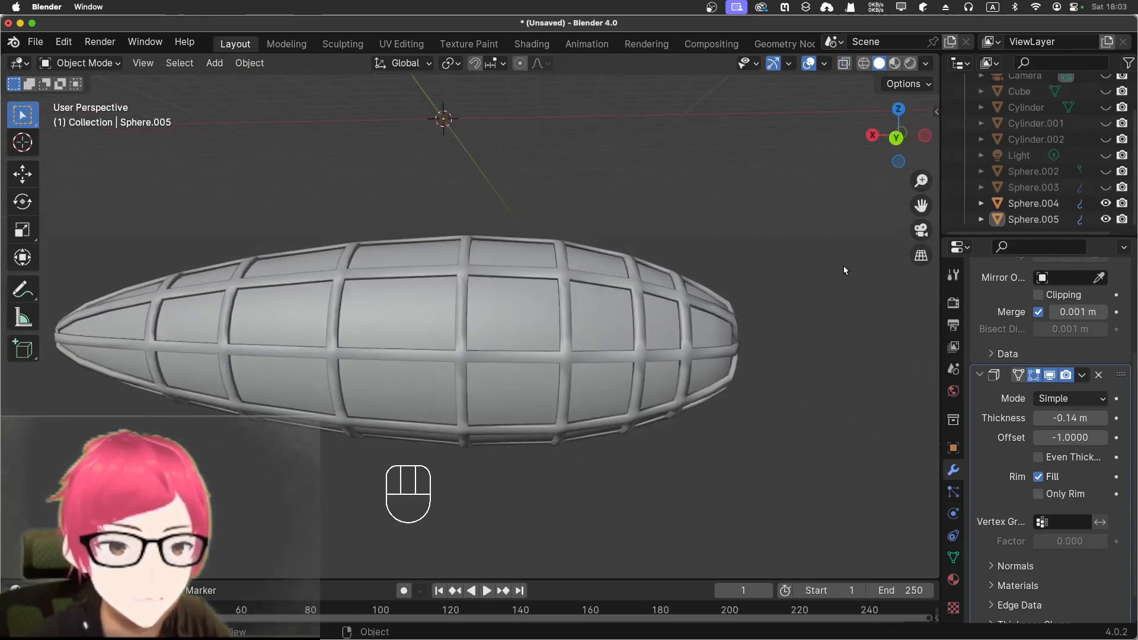
pyautogui.scroll(-4, 802, 268)
pyautogui.moveTo(612, 232); pyautogui.dragTo(784, 227, button='middle')
pyautogui.scroll(5, 662, 240)
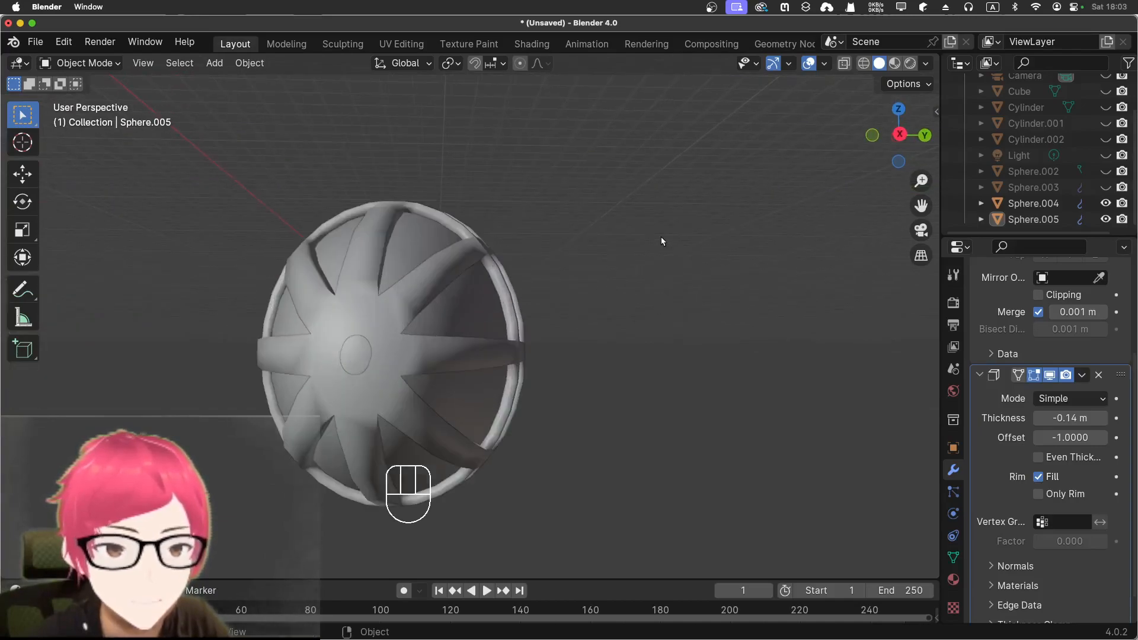
pyautogui.click(358, 366)
pyautogui.moveTo(356, 365); pyautogui.dragTo(339, 365, button='middle')
# Step: Set the net frame's Solidify thickness to -0.22 m and check the end where the ribs converge
pyautogui.click(184, 391)
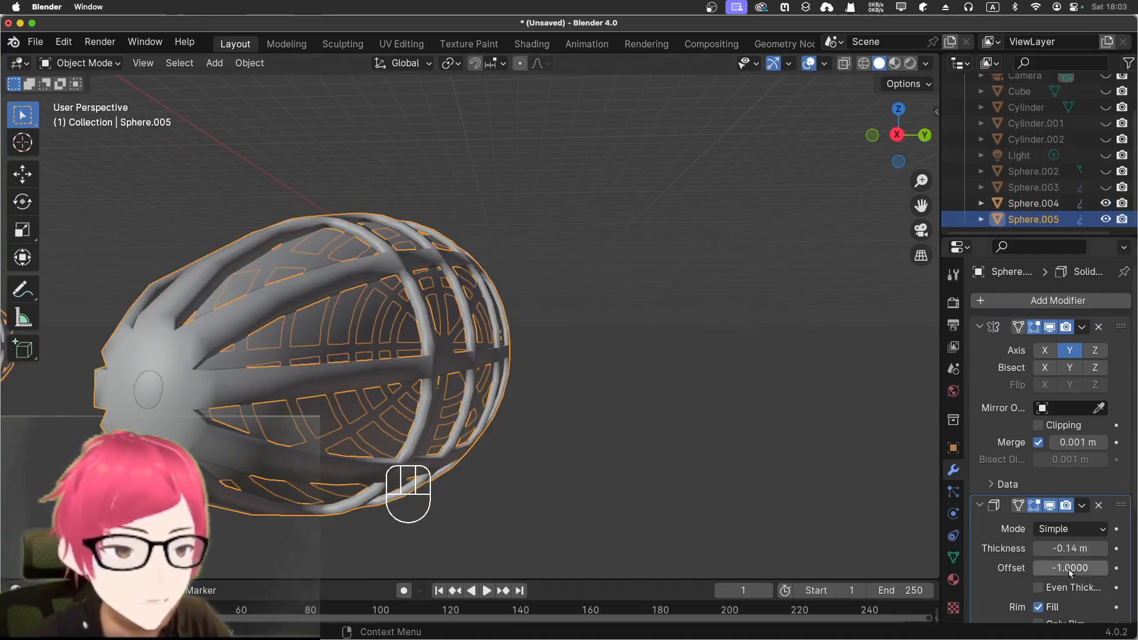
pyautogui.moveTo(1070, 570); pyautogui.dragTo(1063, 549)
pyautogui.click(692, 416)
pyautogui.moveTo(693, 417); pyautogui.dragTo(659, 313, button='middle')
pyautogui.scroll(3, 688, 301)
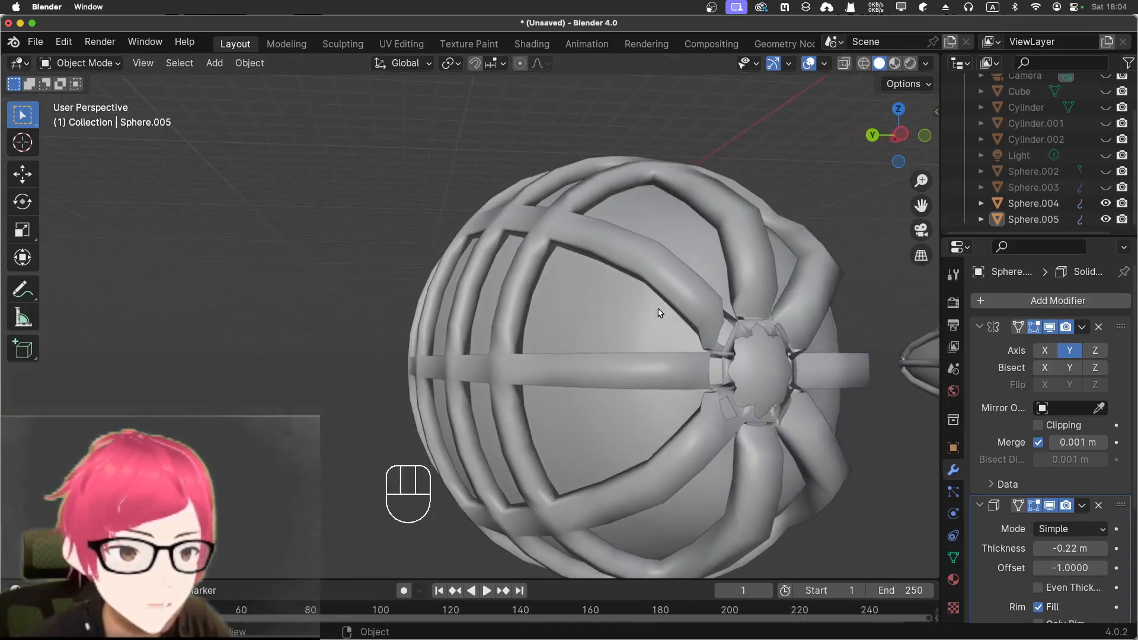
# Step: Try other Solidify thicknesses on the net frame, including 0.41 m, and undo these changes
pyautogui.click(708, 333)
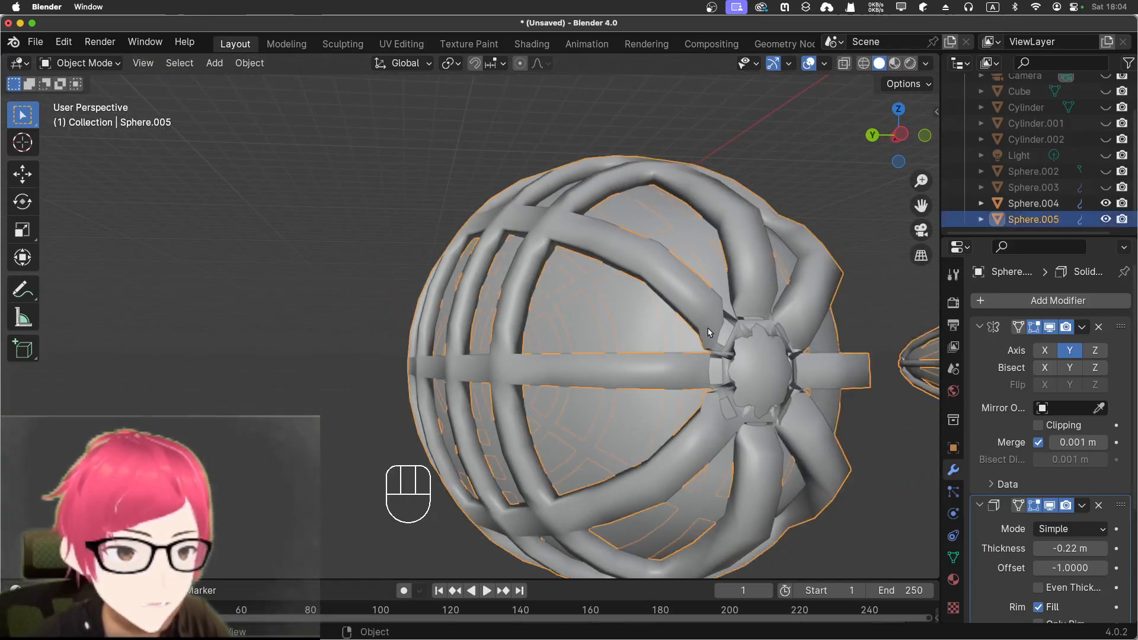
pyautogui.moveTo(1070, 549); pyautogui.dragTo(1088, 548)
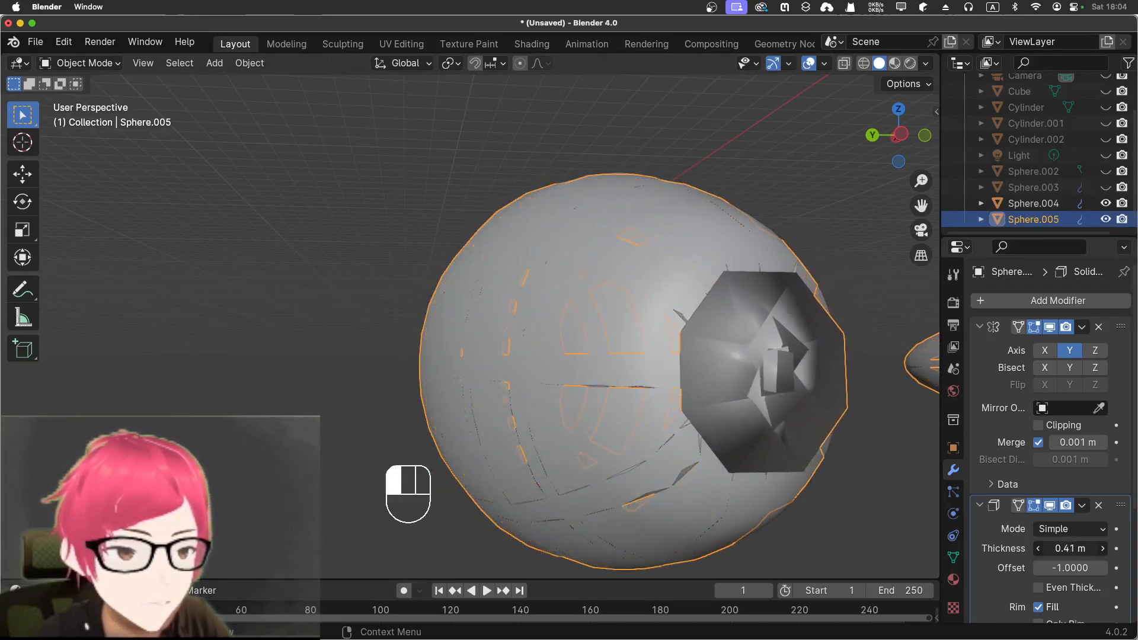
pyautogui.moveTo(1070, 548); pyautogui.dragTo(1042, 549)
pyautogui.press('super+z')
pyautogui.press('super+z')
pyautogui.press('super+z')
pyautogui.press('super+z')
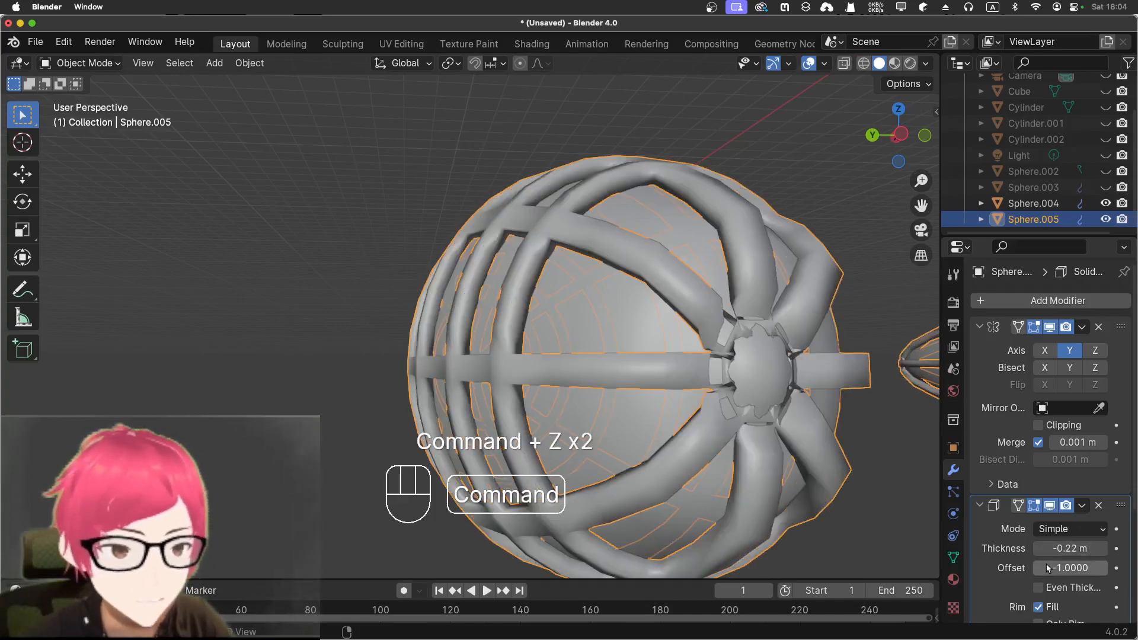
# Step: Scale the pod body Sphere.004 down slightly along the global X axis in front view
pyautogui.click(236, 331)
pyautogui.moveTo(236, 331); pyautogui.dragTo(384, 469, button='middle')
pyautogui.click(274, 342)
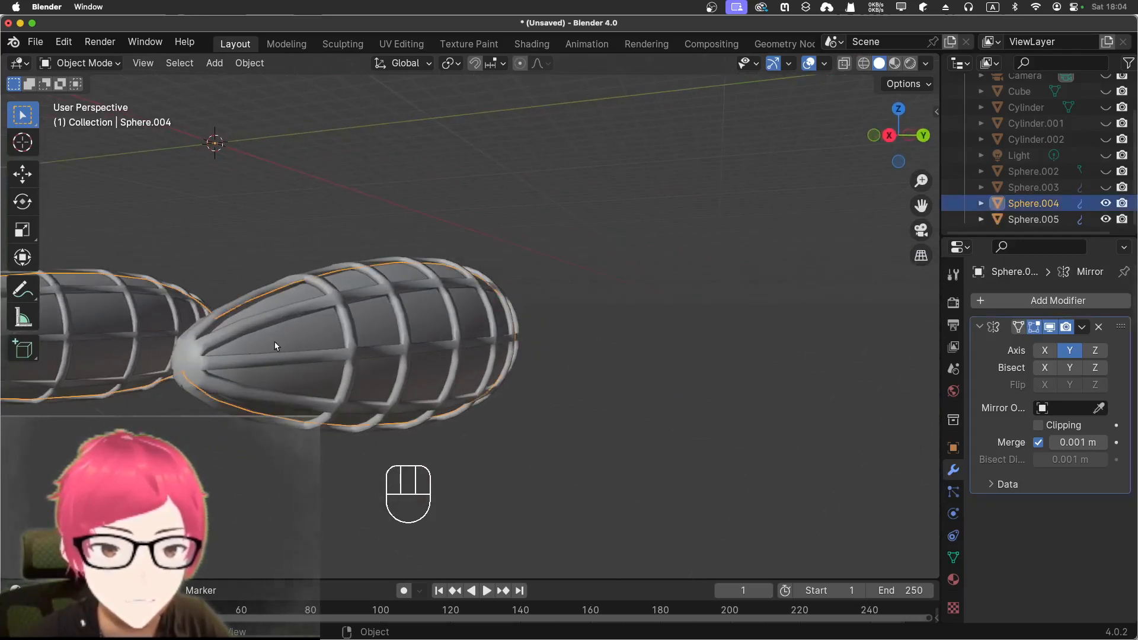
pyautogui.moveTo(648, 396); pyautogui.dragTo(344, 384, button='middle')
pyautogui.scroll(2, 352, 380)
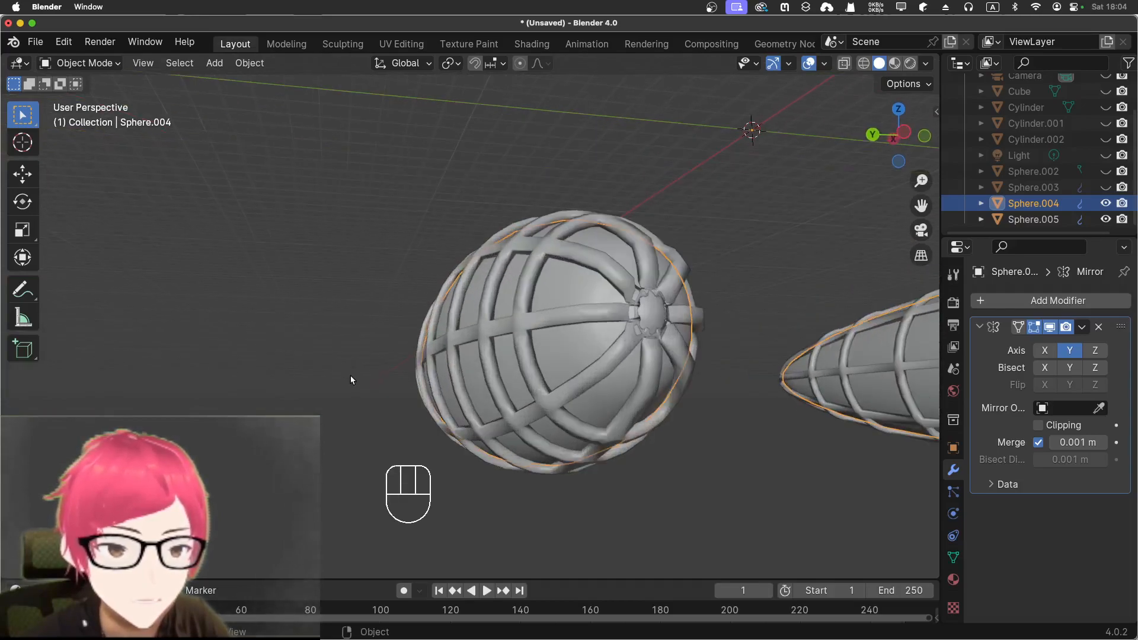
pyautogui.press('KP_3')
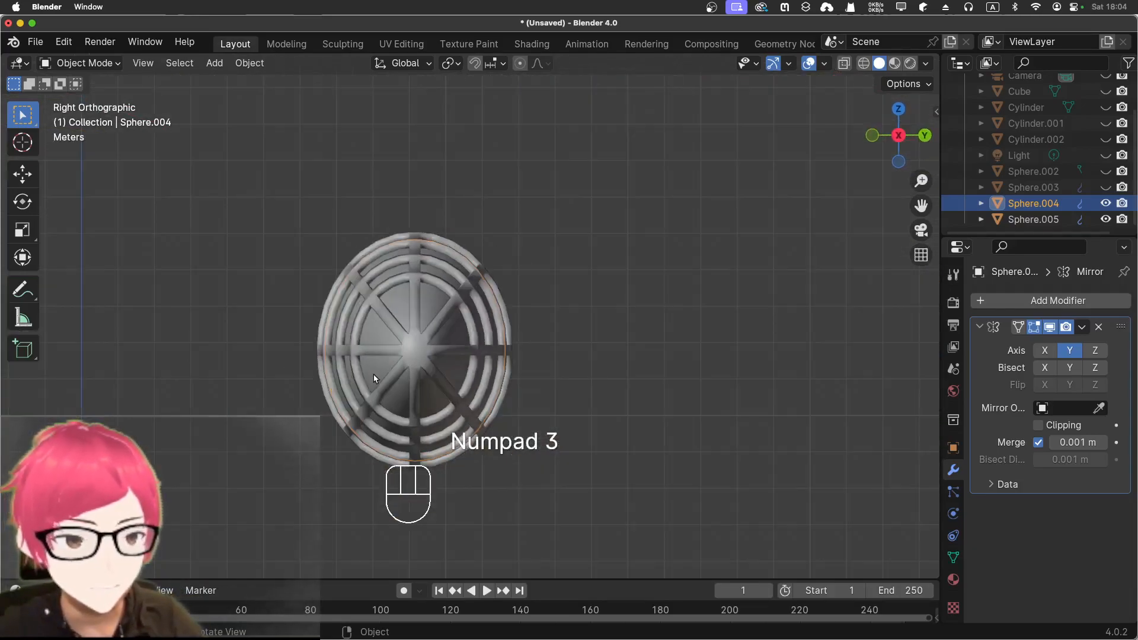
pyautogui.press('KP_1')
pyautogui.scroll(-3, 379, 375)
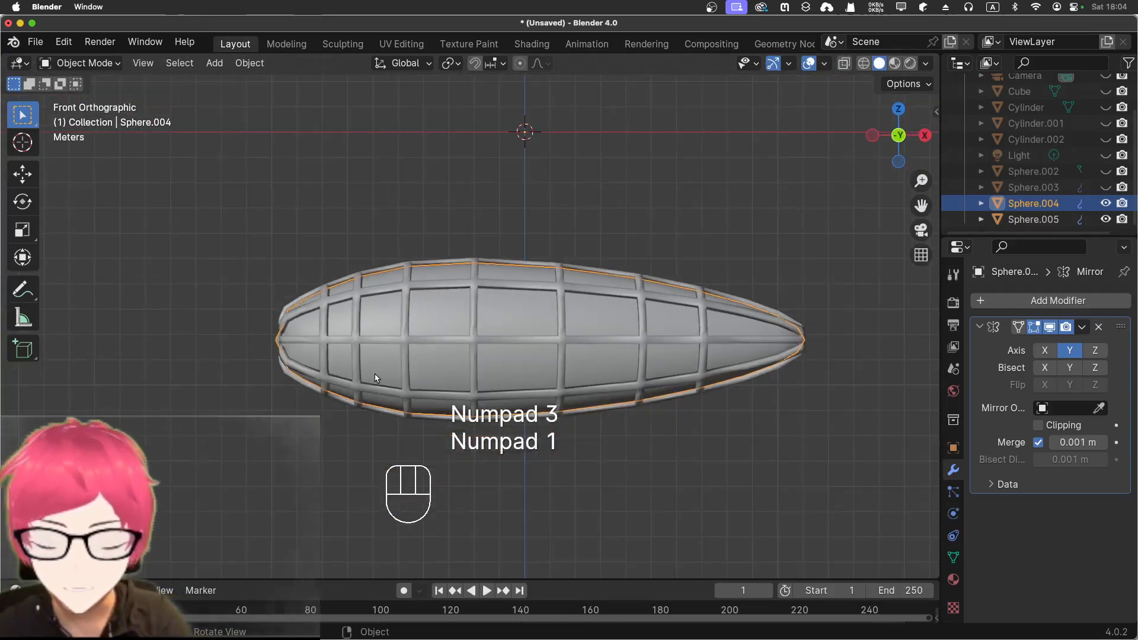
pyautogui.press('s')
pyautogui.press('x')
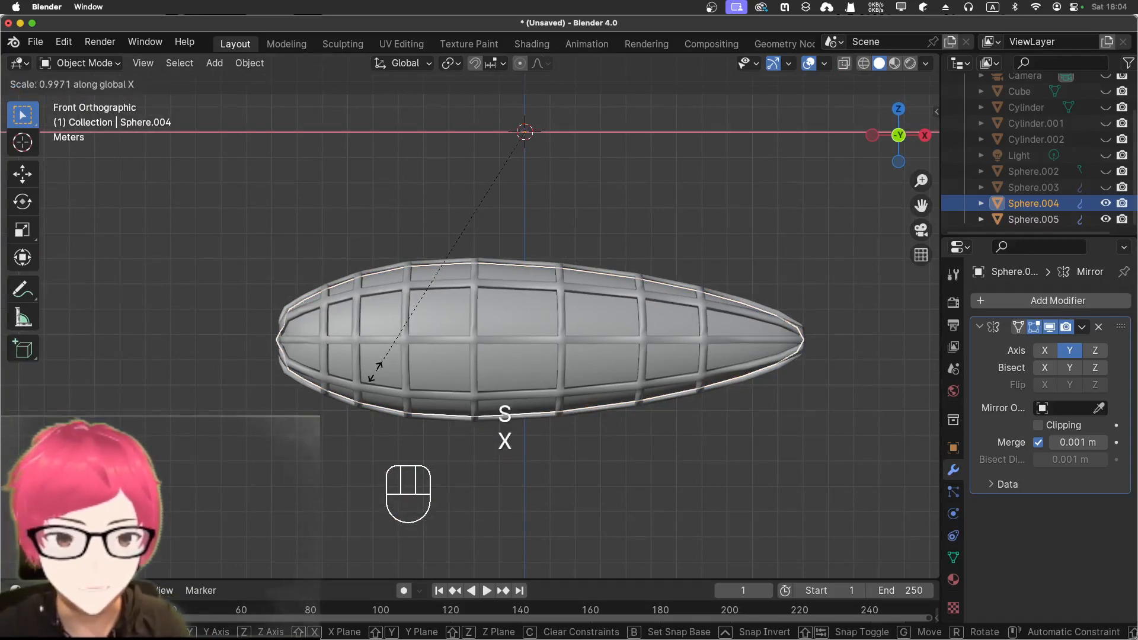
pyautogui.click(375, 368)
# Step: Examine the gap between the pod body and the frame's end ring up close
pyautogui.moveTo(374, 367); pyautogui.dragTo(391, 318, button='middle')
pyautogui.scroll(-8, 195, 327)
pyautogui.scroll(6, 391, 318)
pyautogui.moveTo(279, 338); pyautogui.dragTo(367, 348, button='middle')
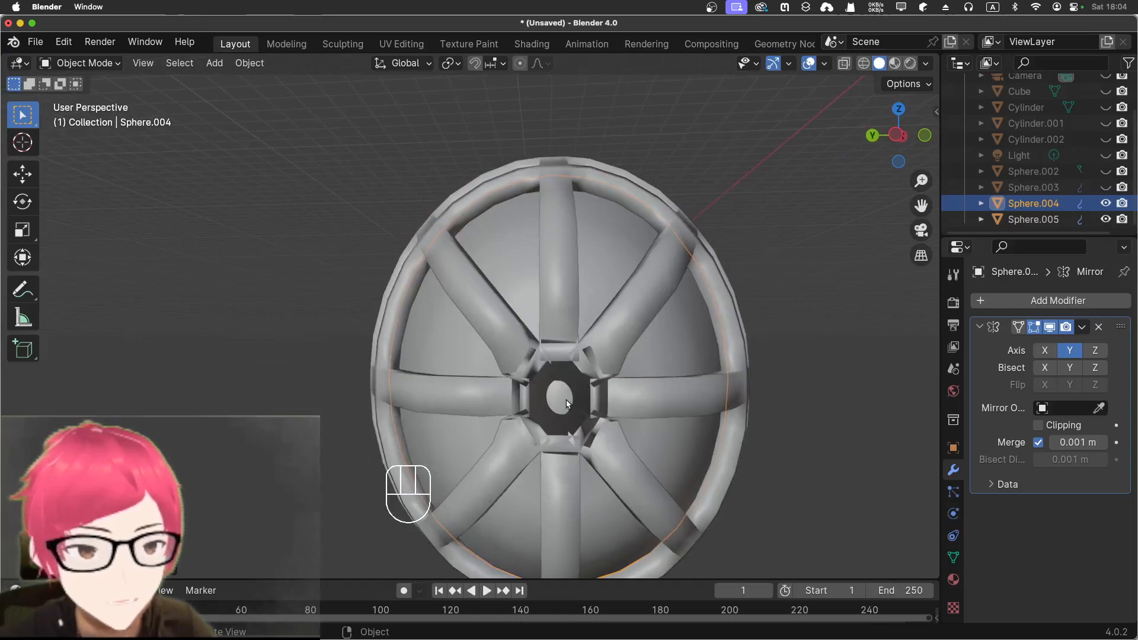
pyautogui.scroll(6, 520, 380)
pyautogui.scroll(-4, 522, 376)
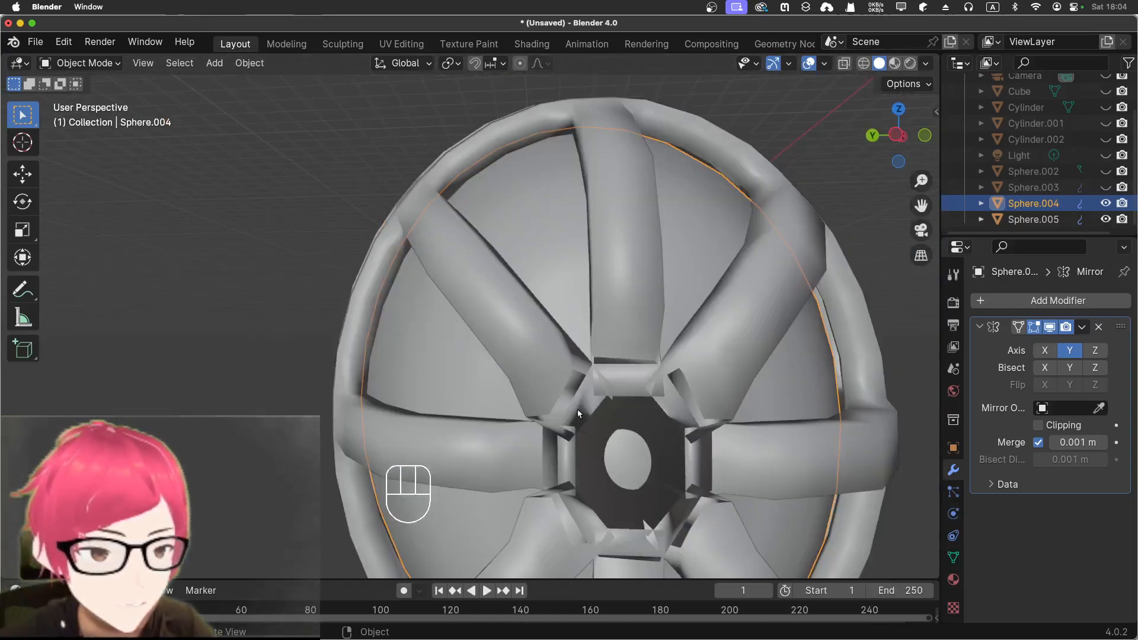
# Step: Inspect the frame's ribs and end ring in wireframe, return to solid shading and select the pod body Sphere.004
pyautogui.click(570, 409)
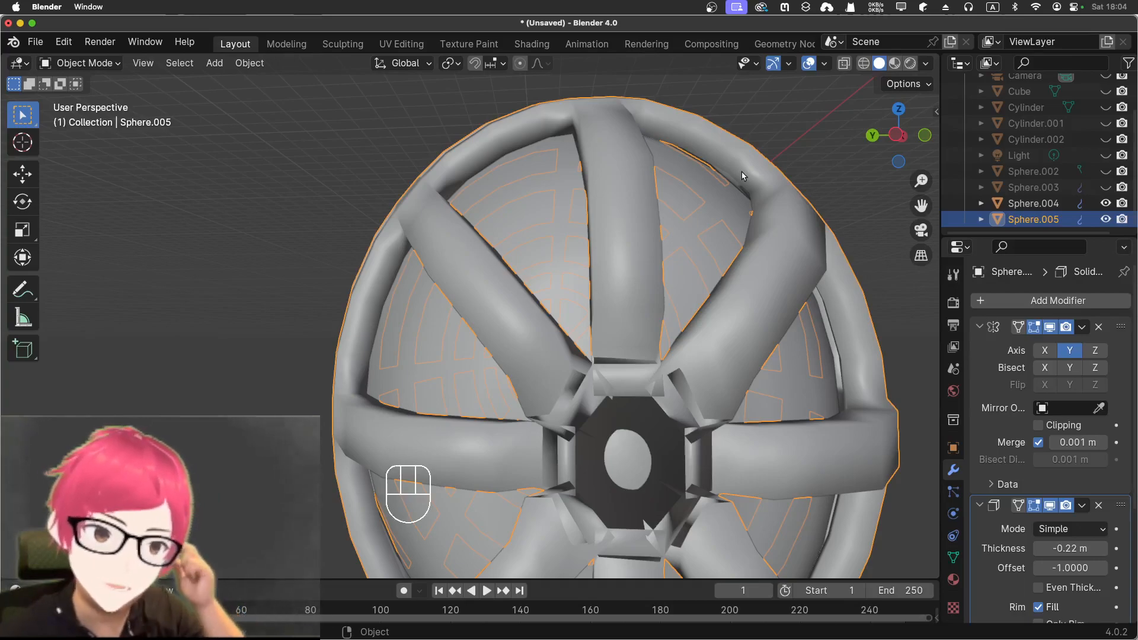
pyautogui.click(864, 63)
pyautogui.moveTo(686, 268); pyautogui.dragTo(658, 256, button='middle')
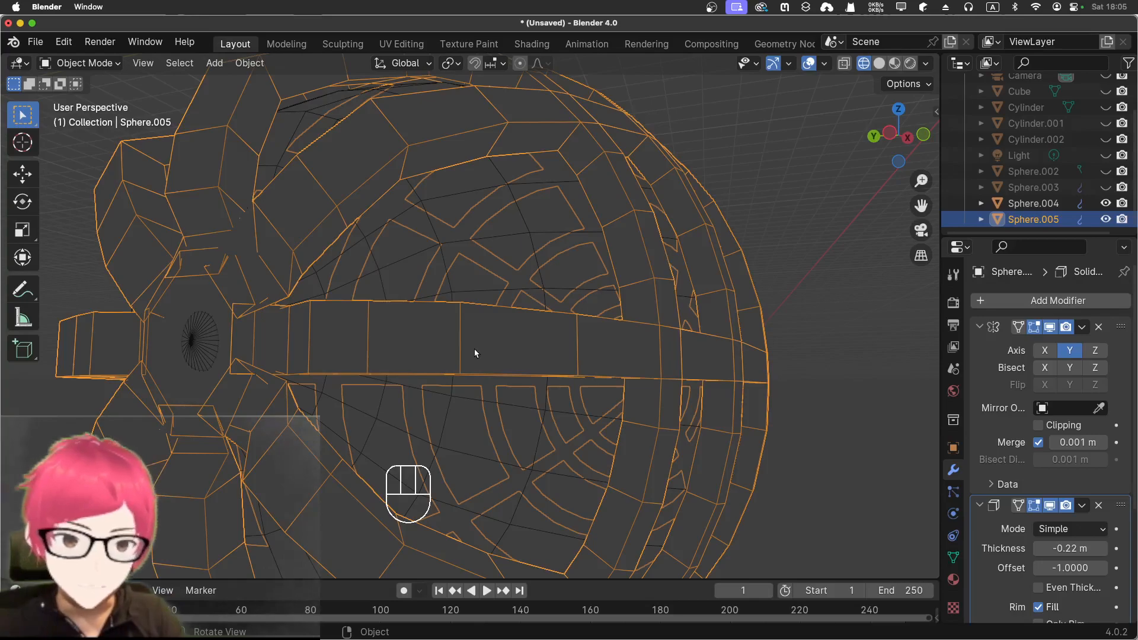
pyautogui.scroll(1, 473, 331)
pyautogui.scroll(-4, 475, 328)
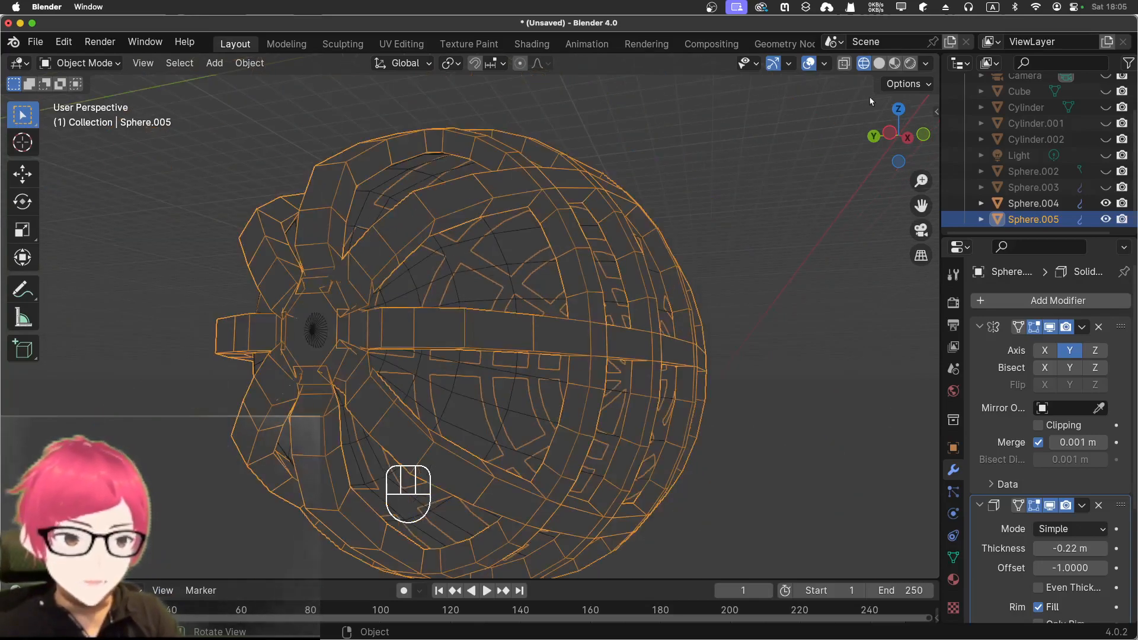
pyautogui.click(880, 64)
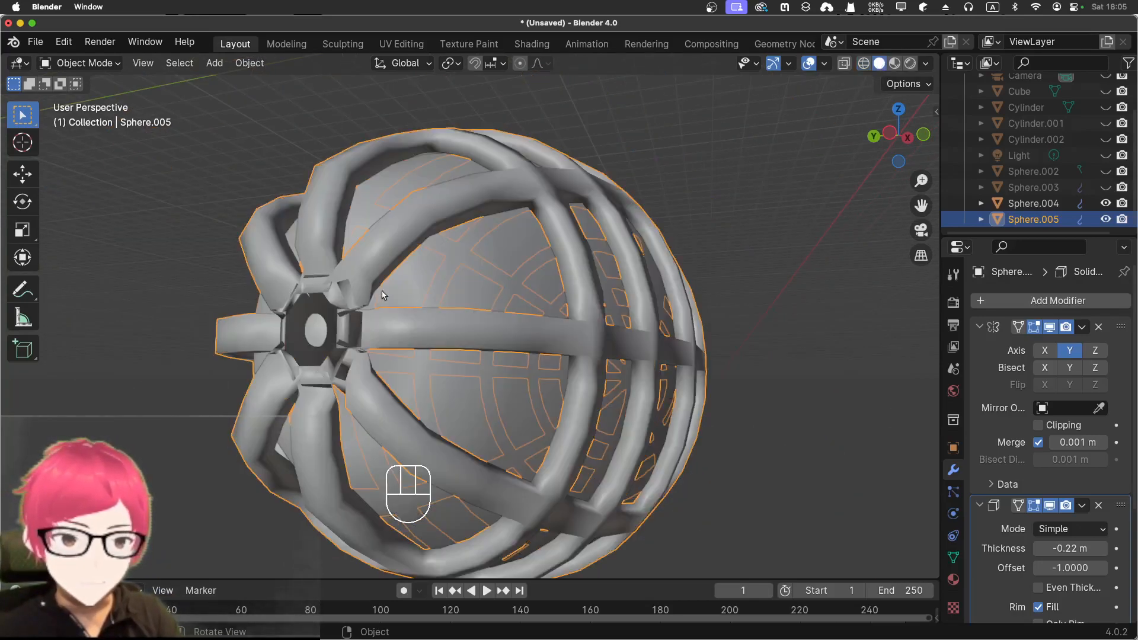
pyautogui.rightClick(377, 269)
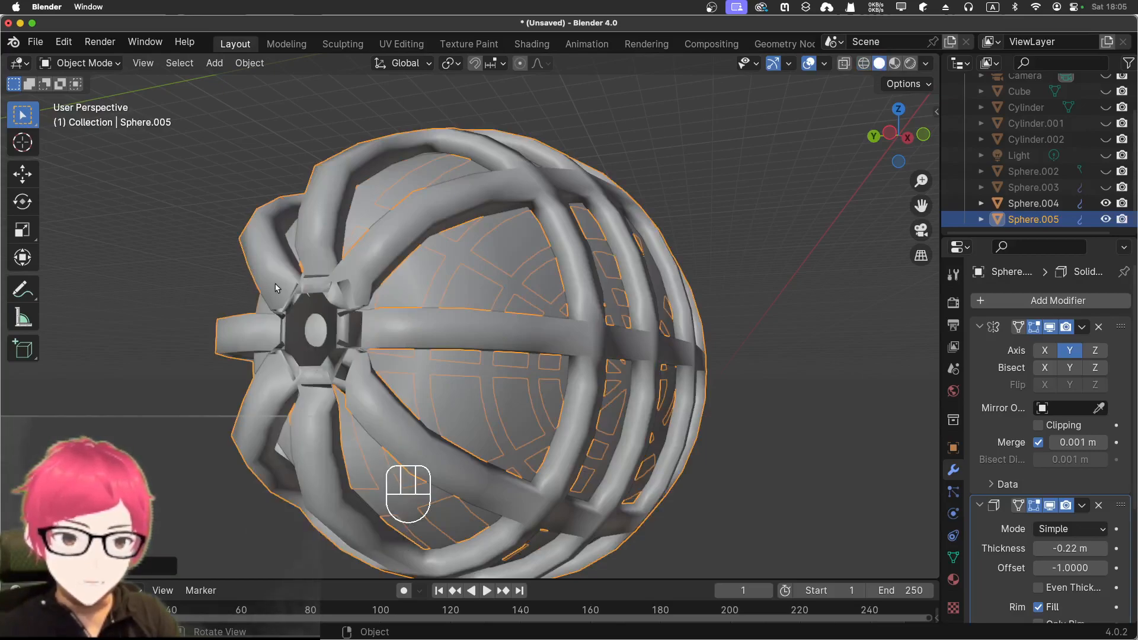
pyautogui.click(319, 331)
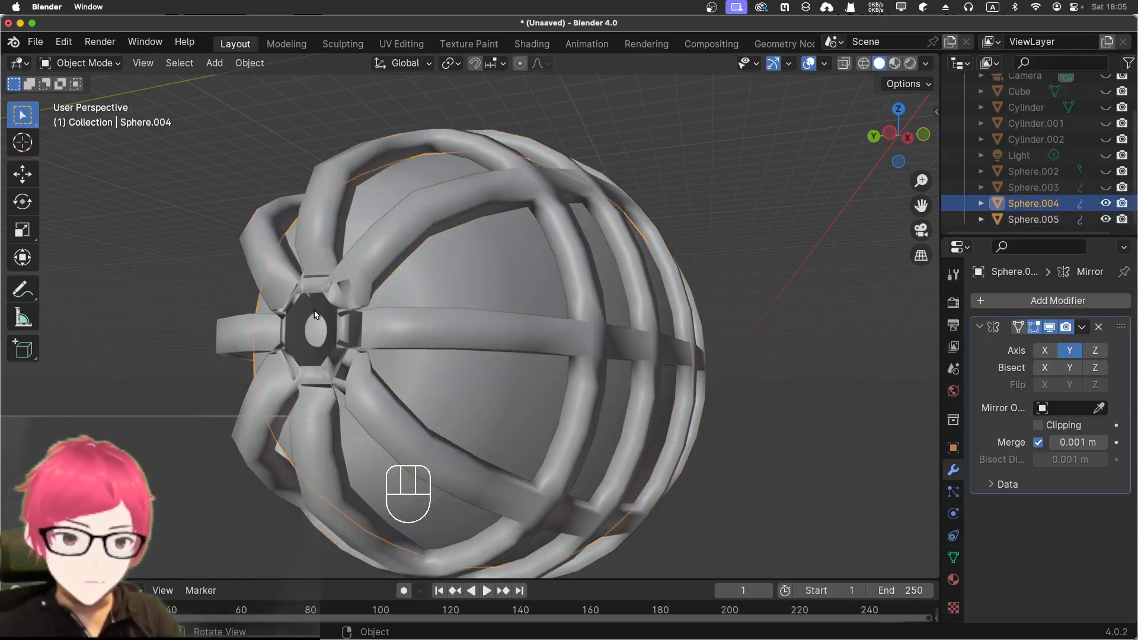
# Step: Unhide the balloon's net frame Sphere.003 and the balloon body Sphere.002
pyautogui.moveTo(307, 312); pyautogui.dragTo(514, 341, button='middle')
pyautogui.scroll(-4, 370, 322)
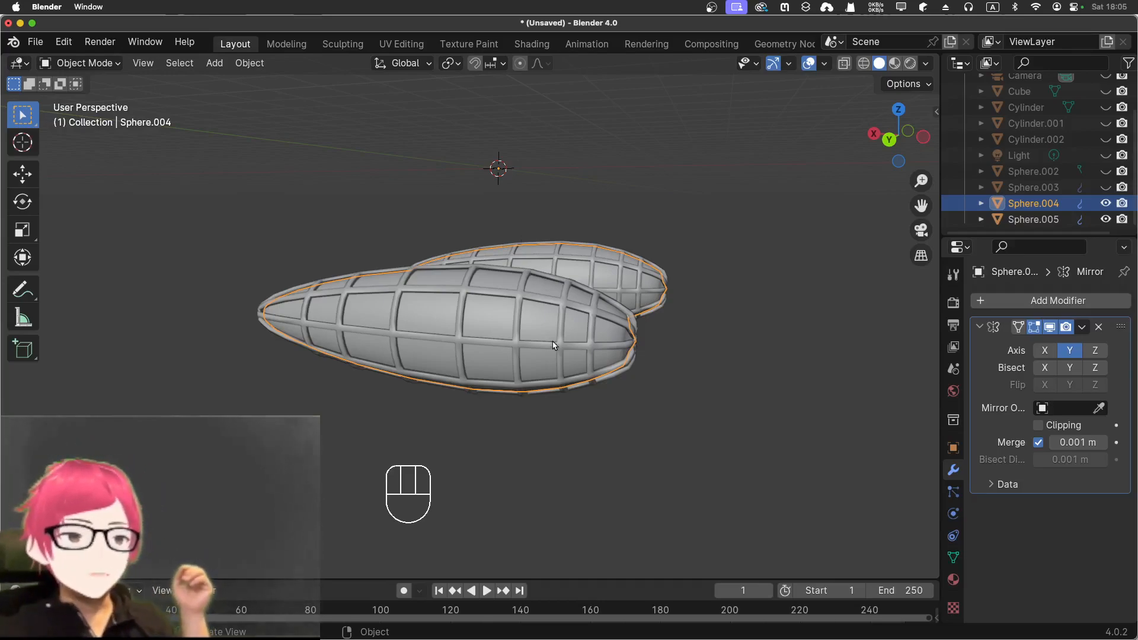
pyautogui.click(1106, 187)
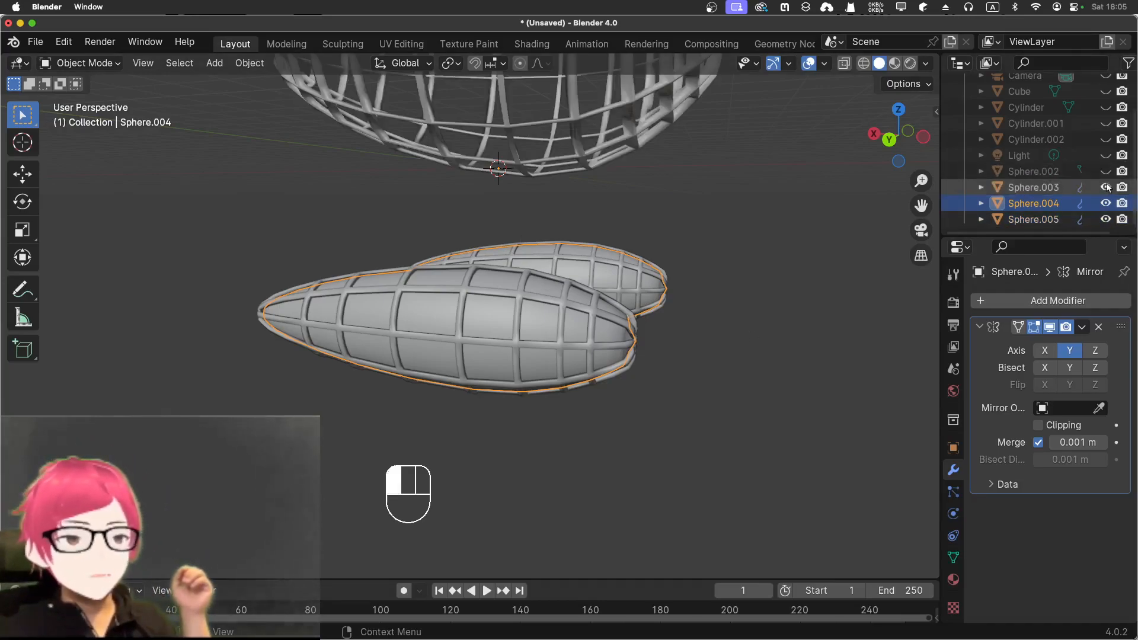
pyautogui.click(1106, 172)
pyautogui.scroll(1, 878, 175)
pyautogui.scroll(-4, 877, 176)
pyautogui.moveTo(820, 175); pyautogui.dragTo(820, 169, button='middle')
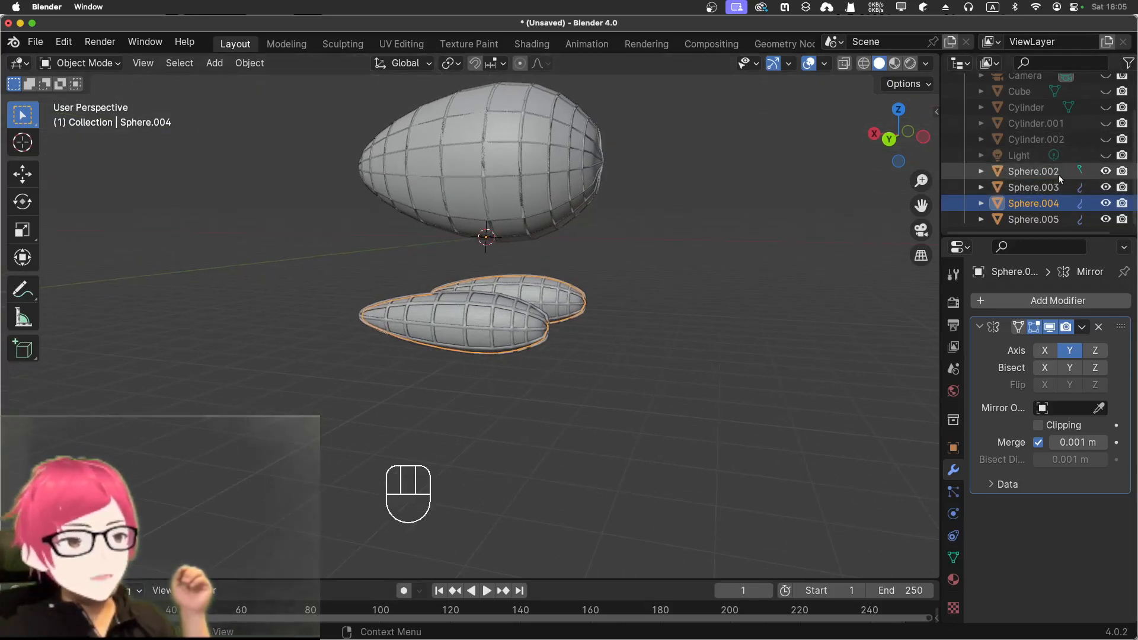
# Step: Unhide the remaining objects: the three connecting cylinders, the light, the hull Cube and the camera
pyautogui.click(1107, 139)
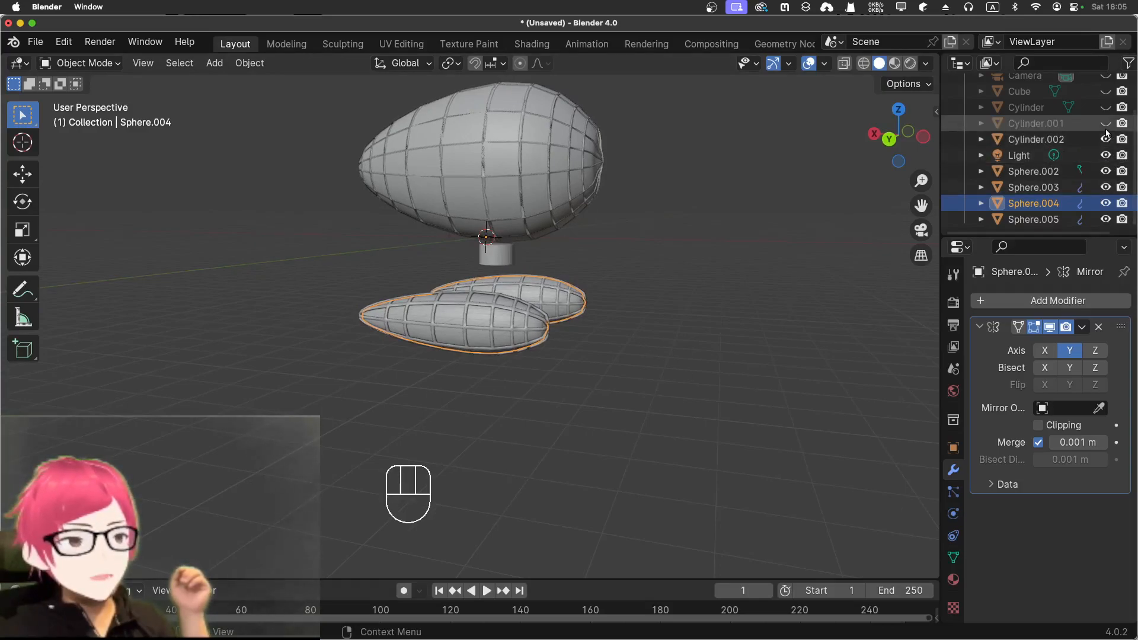
pyautogui.click(1106, 123)
pyautogui.scroll(3, 1104, 113)
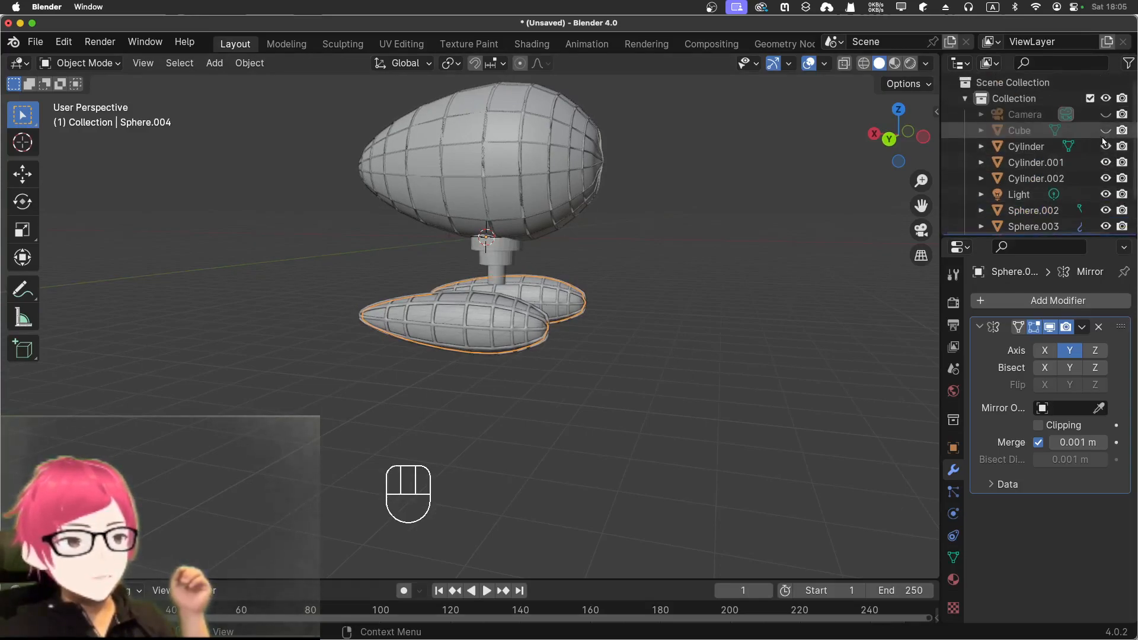
pyautogui.click(1106, 131)
pyautogui.click(1107, 114)
pyautogui.moveTo(702, 236); pyautogui.dragTo(432, 221, button='middle')
pyautogui.scroll(-5, 381, 230)
pyautogui.scroll(5, 431, 222)
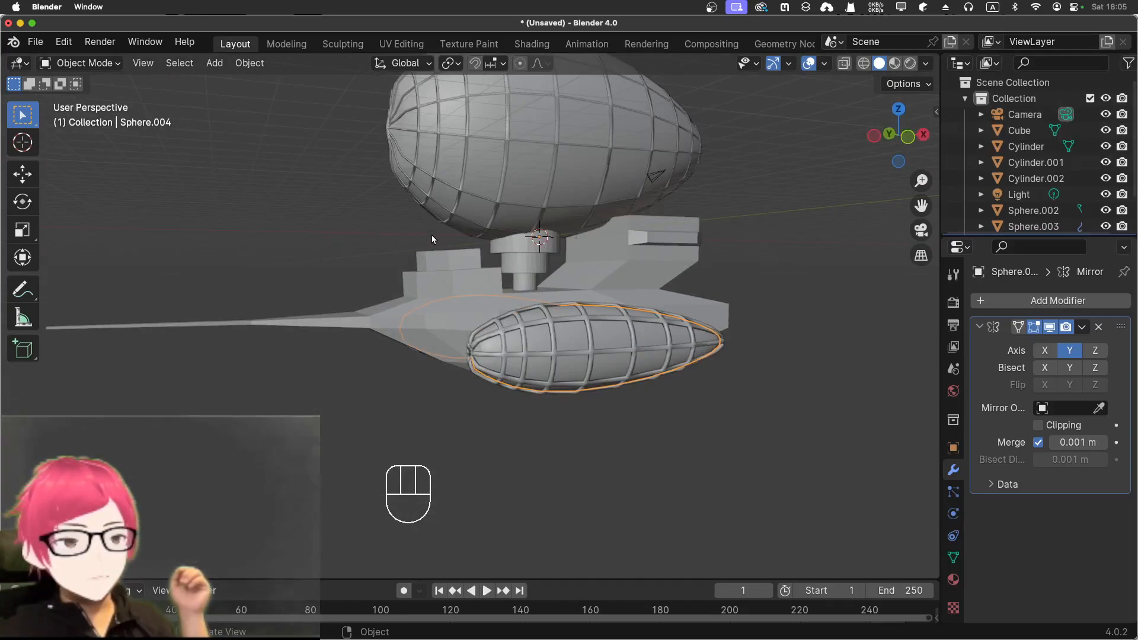
# Step: Add a Subdivision Surface modifier to the hull Cube and set its viewport level to 2
pyautogui.scroll(3, 431, 234)
pyautogui.click(407, 265)
pyautogui.moveTo(507, 285); pyautogui.dragTo(866, 299, button='middle')
pyautogui.click(989, 300)
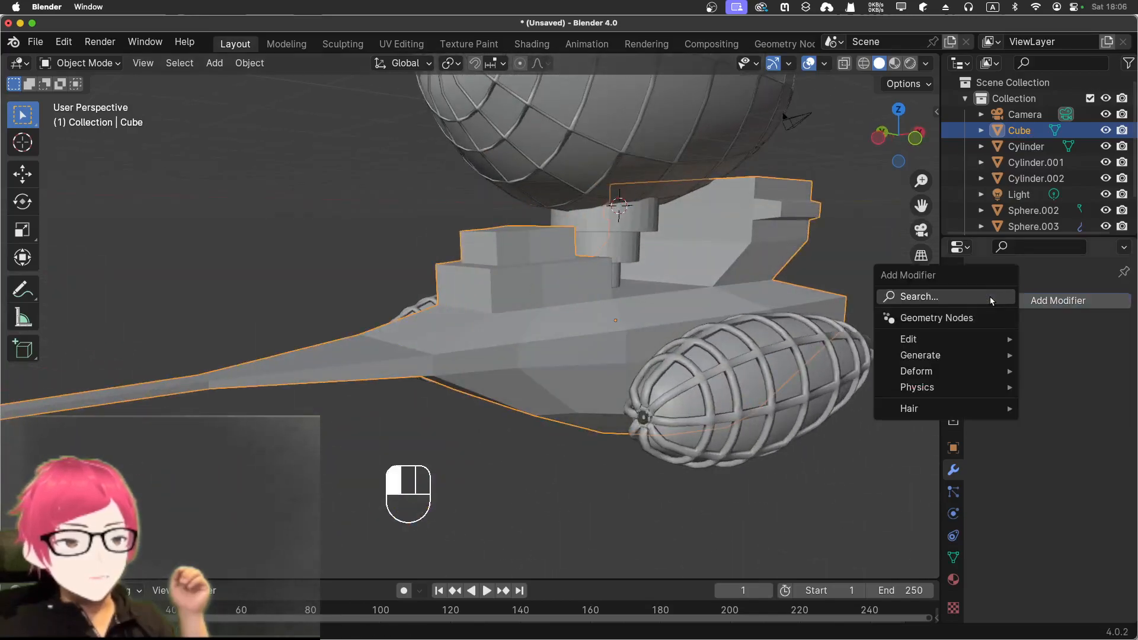
pyautogui.click(979, 299)
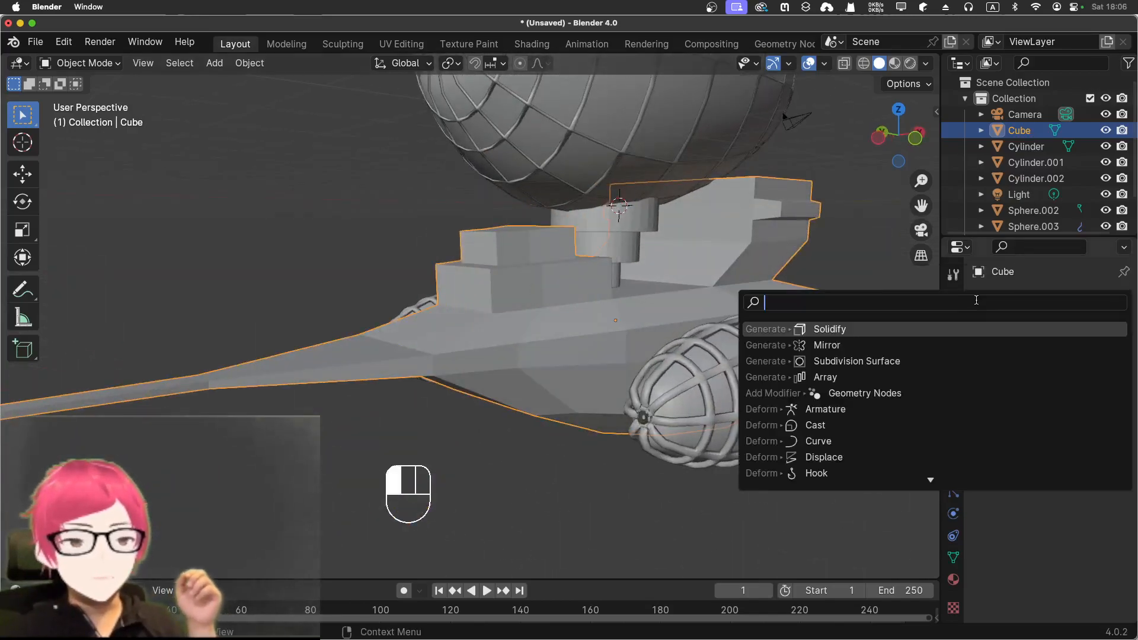
pyautogui.write('sub')
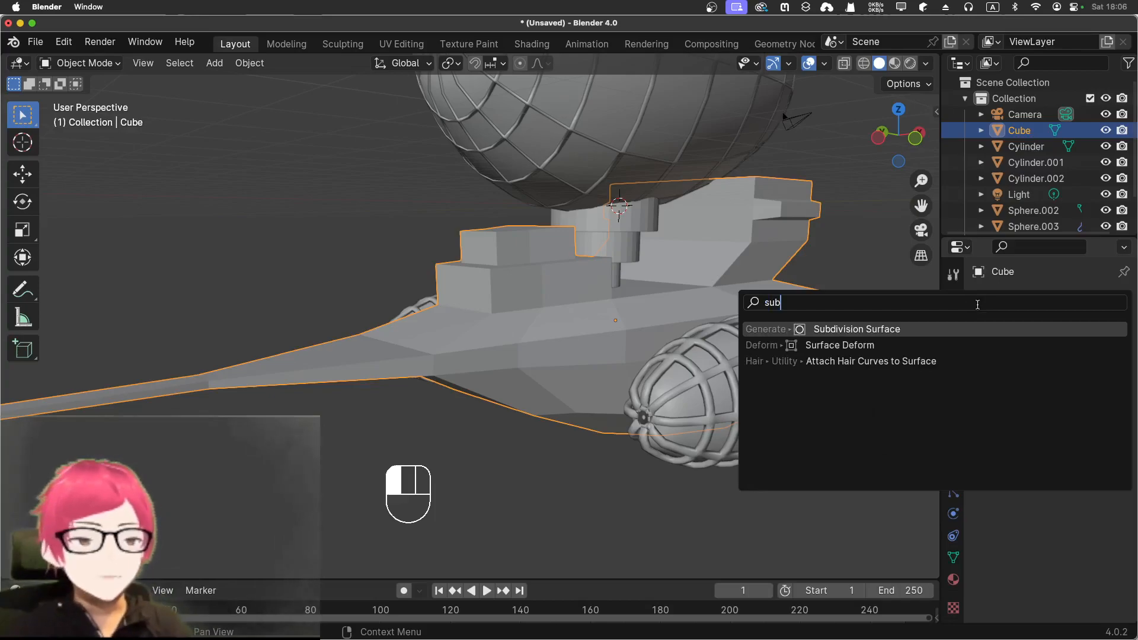
pyautogui.click(773, 330)
pyautogui.moveTo(748, 285); pyautogui.dragTo(688, 323, button='middle')
pyautogui.scroll(-4, 789, 274)
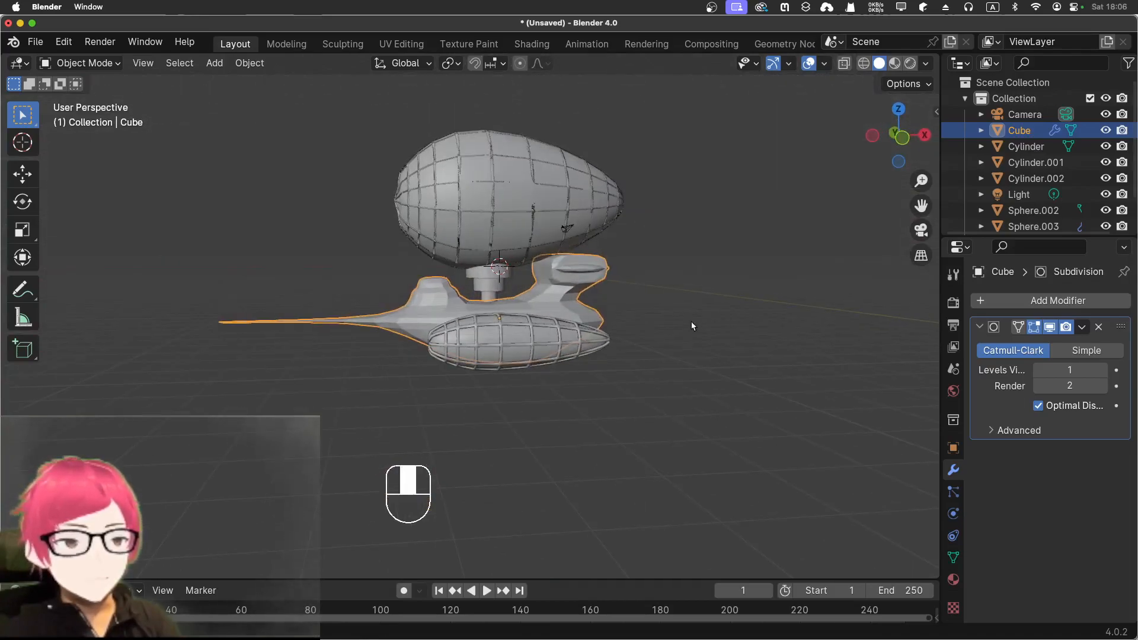
pyautogui.click(1101, 370)
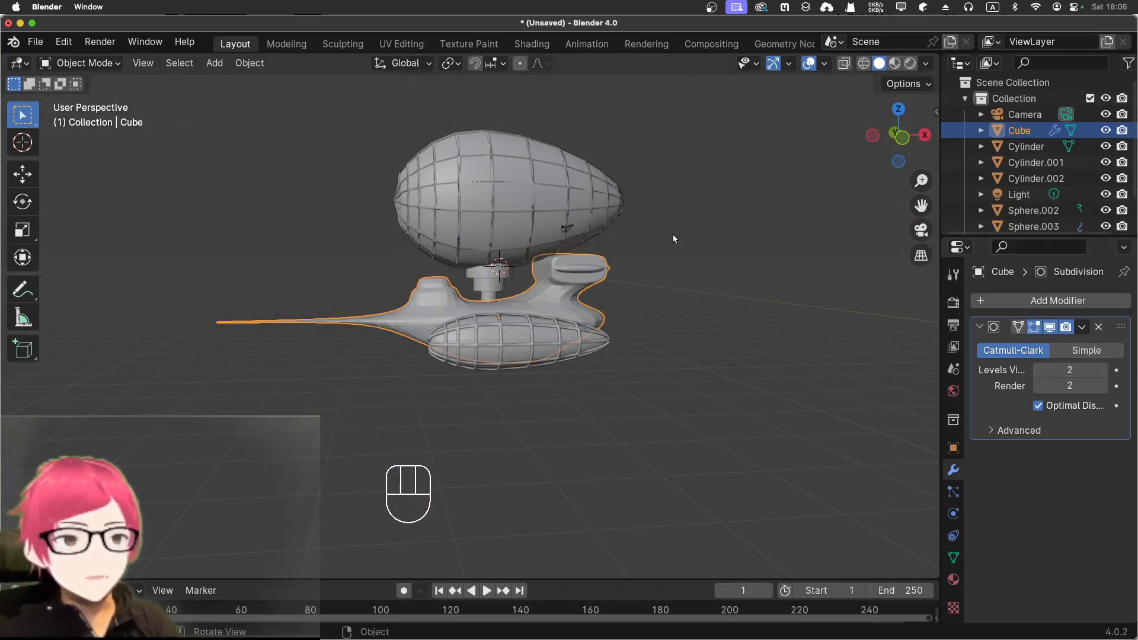
# Step: Shade the hull Cube smooth and check its surface from several sides
pyautogui.scroll(4, 674, 234)
pyautogui.moveTo(673, 235)
pyautogui.mouseDown(button='middle')
pyautogui.moveTo(546, 210)
pyautogui.moveTo(664, 229)
pyautogui.mouseUp(button='middle')
pyautogui.moveTo(414, 207); pyautogui.dragTo(470, 218, button='middle')
pyautogui.rightClick(464, 313)
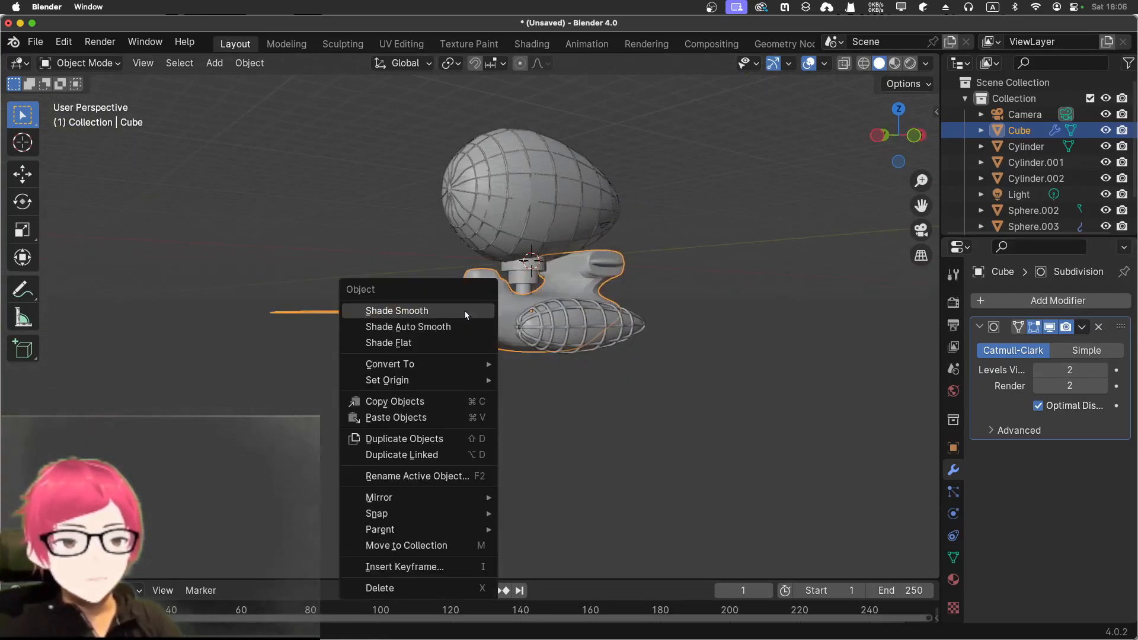
pyautogui.press('Escape')
pyautogui.scroll(4, 465, 315)
pyautogui.moveTo(435, 332); pyautogui.dragTo(668, 338, button='middle')
pyautogui.scroll(-6, 618, 325)
pyautogui.scroll(5, 508, 319)
pyautogui.moveTo(283, 232); pyautogui.dragTo(408, 231, button='middle')
pyautogui.scroll(5, 463, 201)
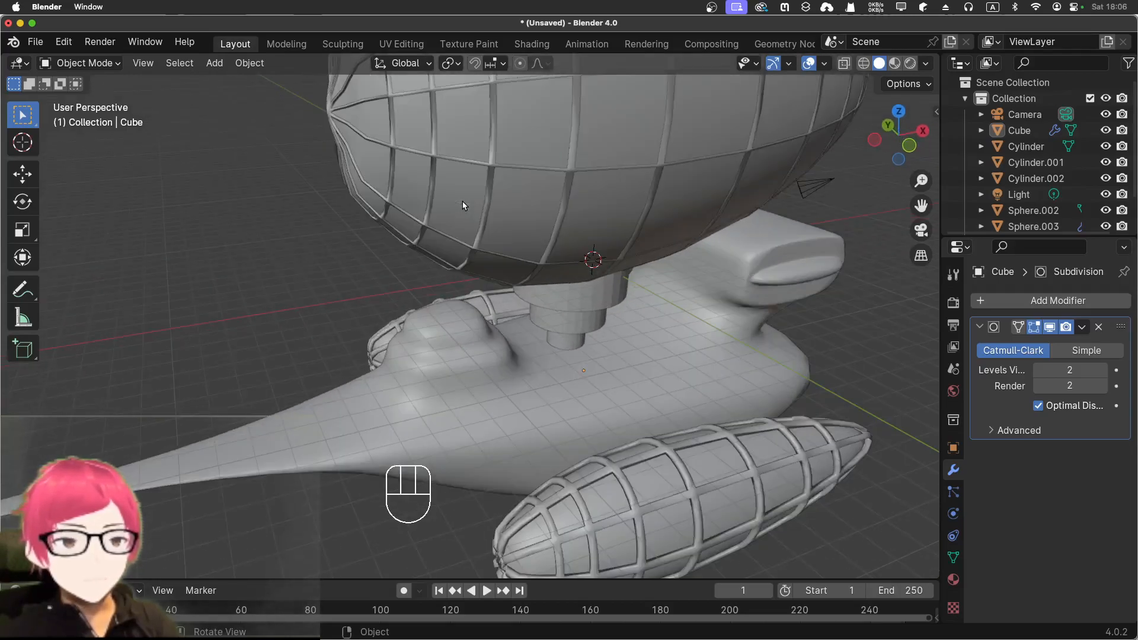
# Step: Add a Subdivision Surface modifier with viewport level 2 to the side pods' net frame Sphere.005
pyautogui.moveTo(539, 472); pyautogui.dragTo(534, 435, button='middle')
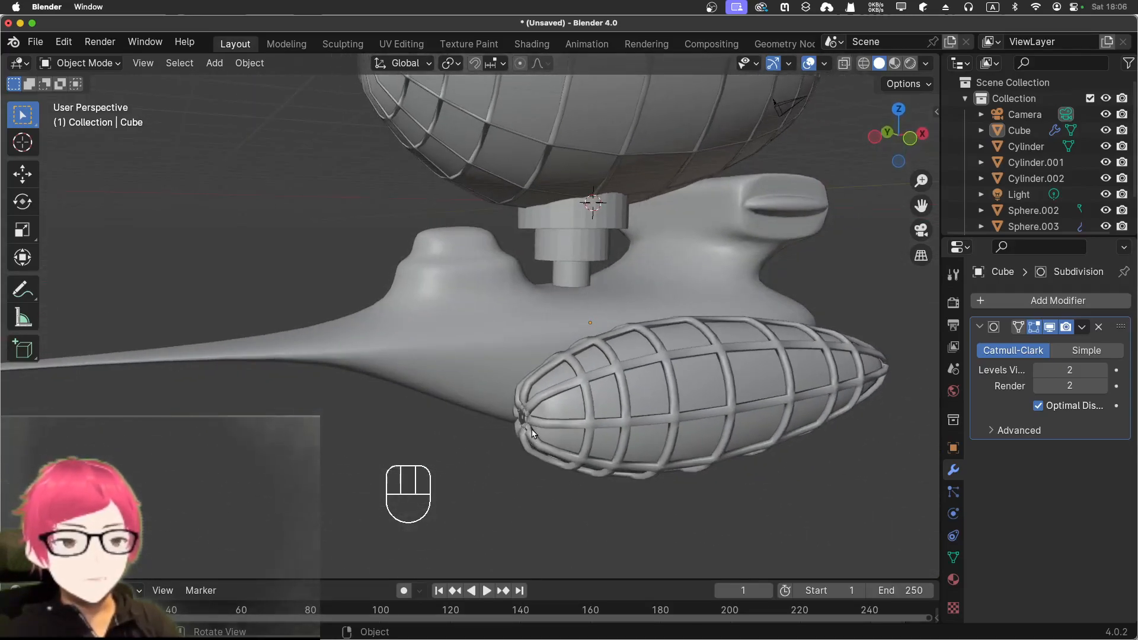
pyautogui.click(530, 412)
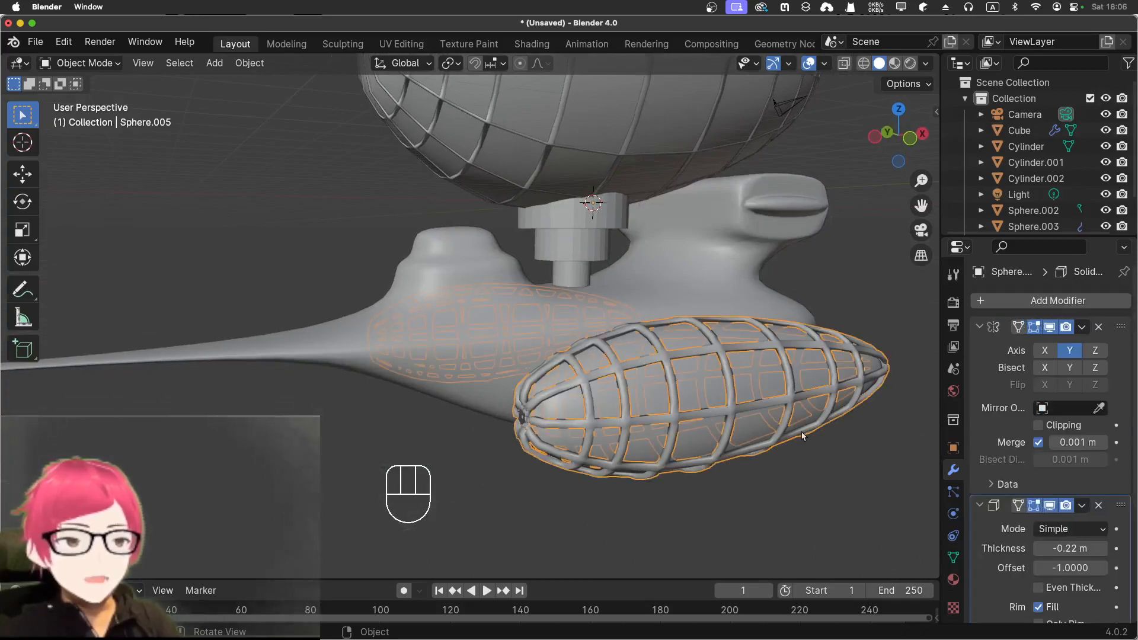
pyautogui.scroll(-5, 1061, 492)
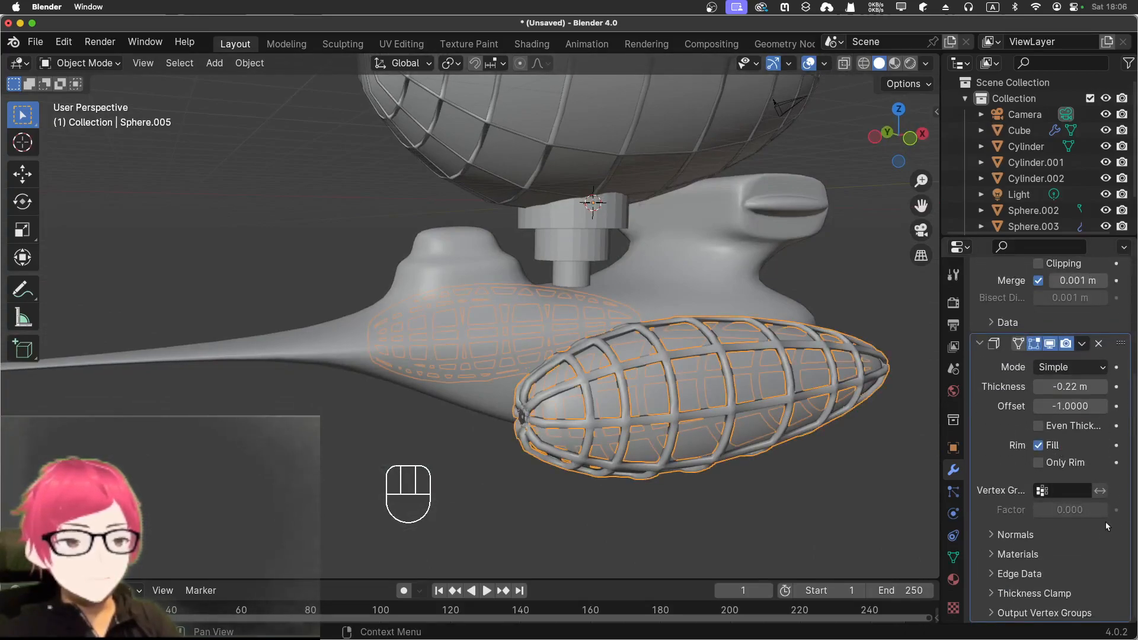
pyautogui.scroll(5, 1081, 513)
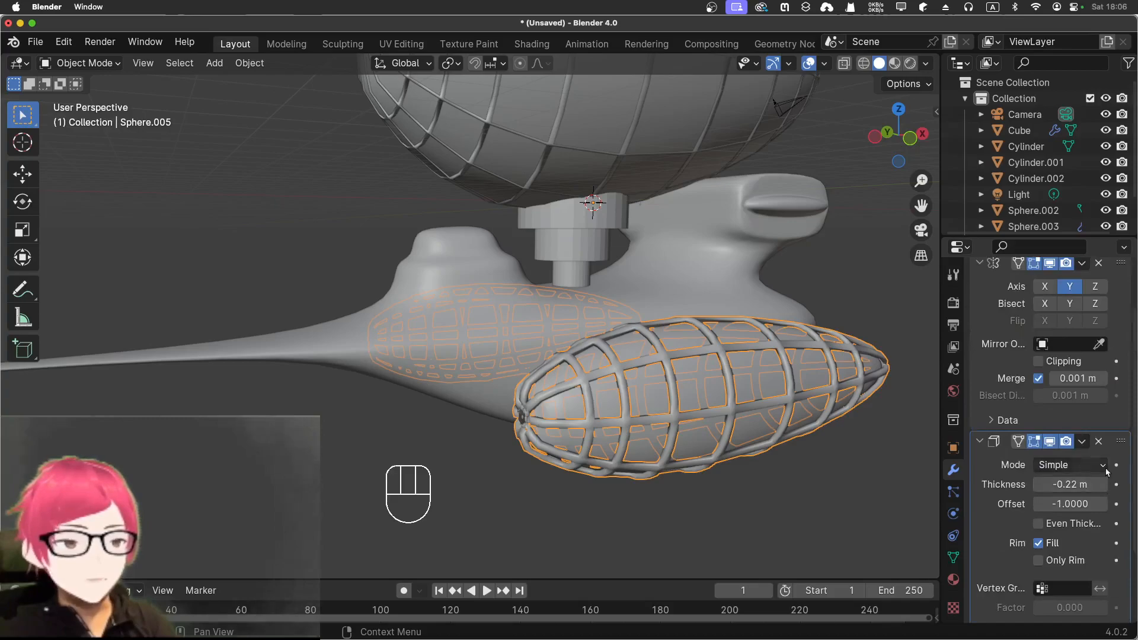
pyautogui.click(1037, 302)
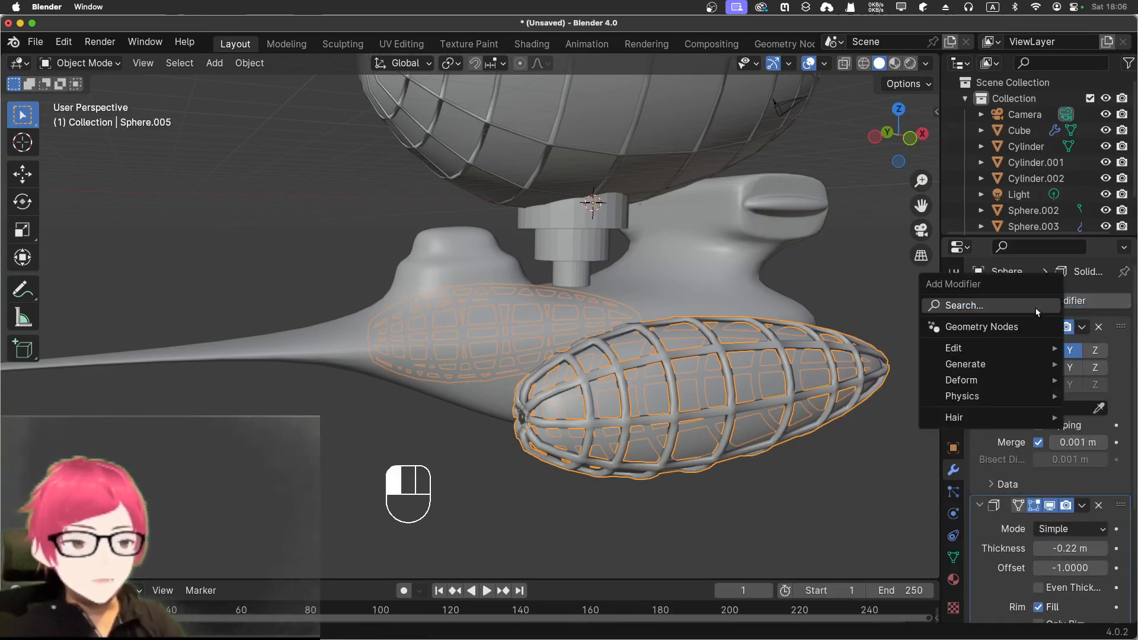
pyautogui.click(1035, 308)
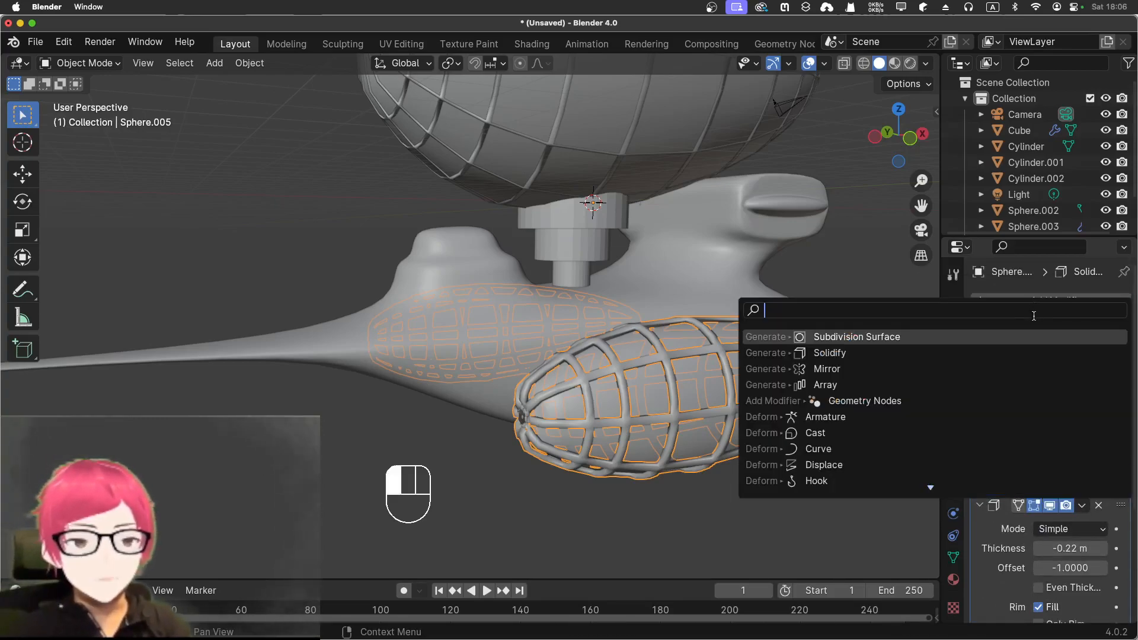
pyautogui.press('Return')
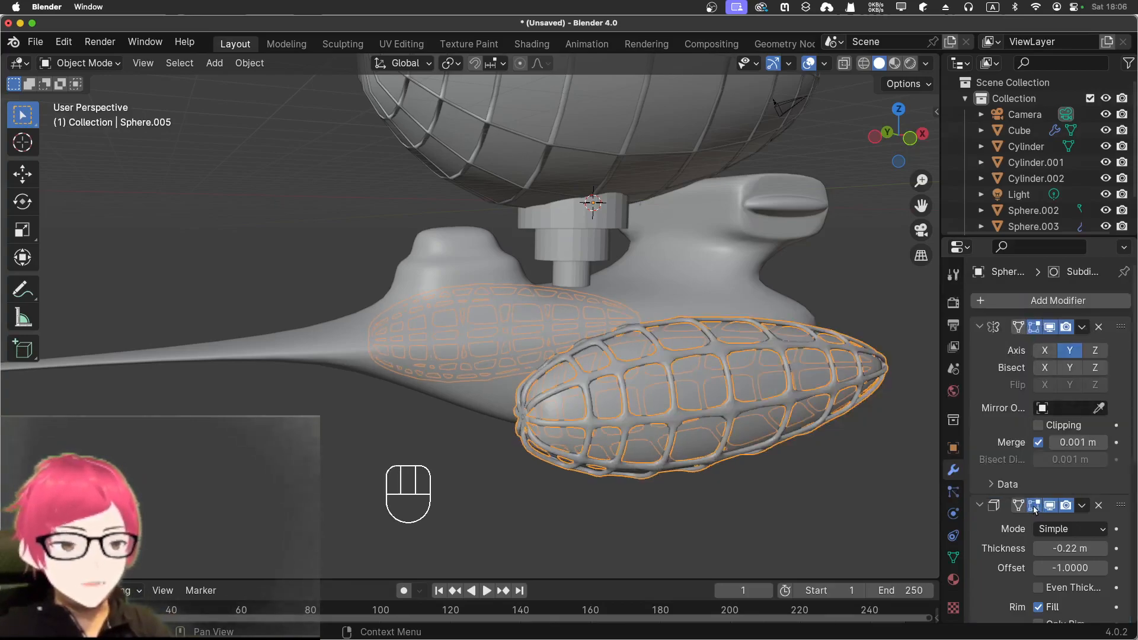
pyautogui.scroll(-10, 1036, 509)
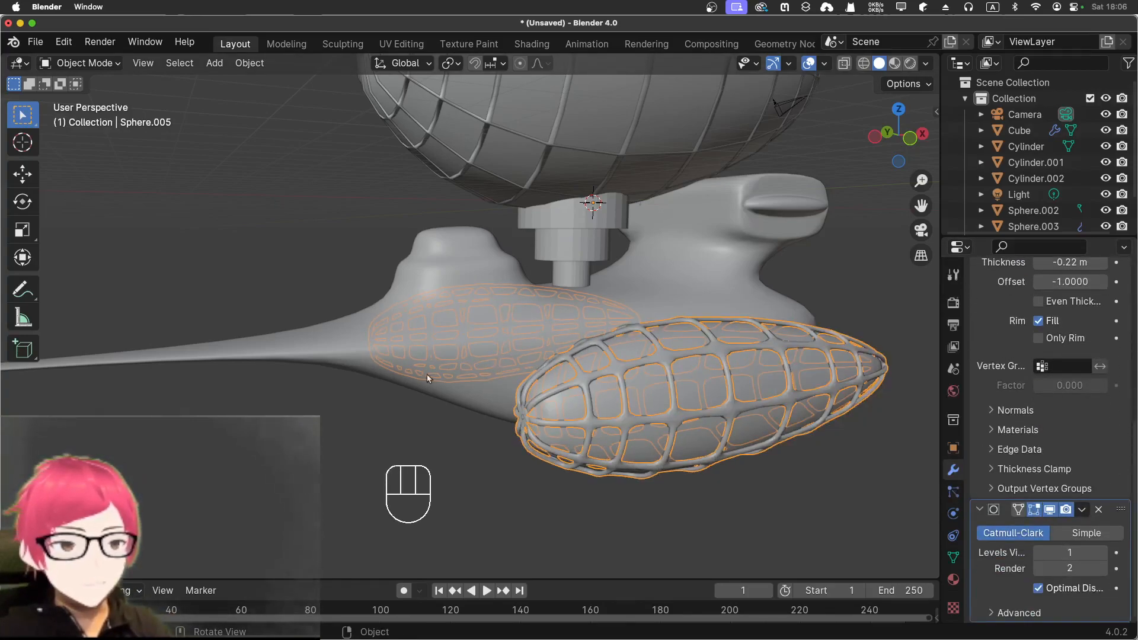
pyautogui.click(1104, 553)
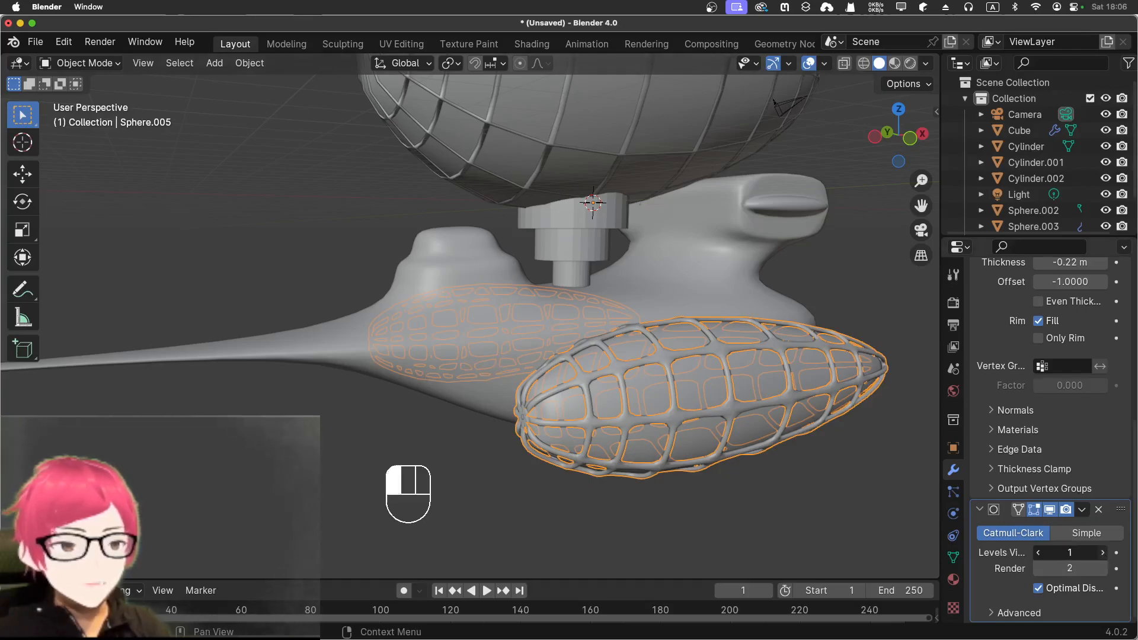
pyautogui.moveTo(378, 387); pyautogui.dragTo(557, 395, button='middle')
pyautogui.scroll(6, 509, 332)
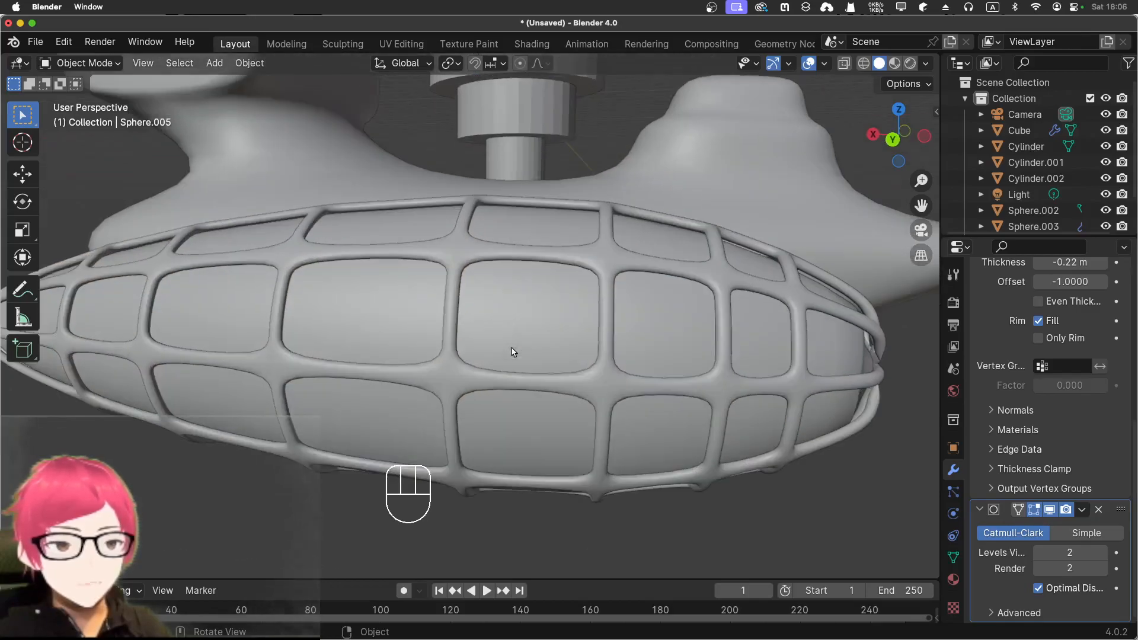
pyautogui.moveTo(520, 345); pyautogui.dragTo(571, 349, button='middle')
pyautogui.scroll(-6, 487, 320)
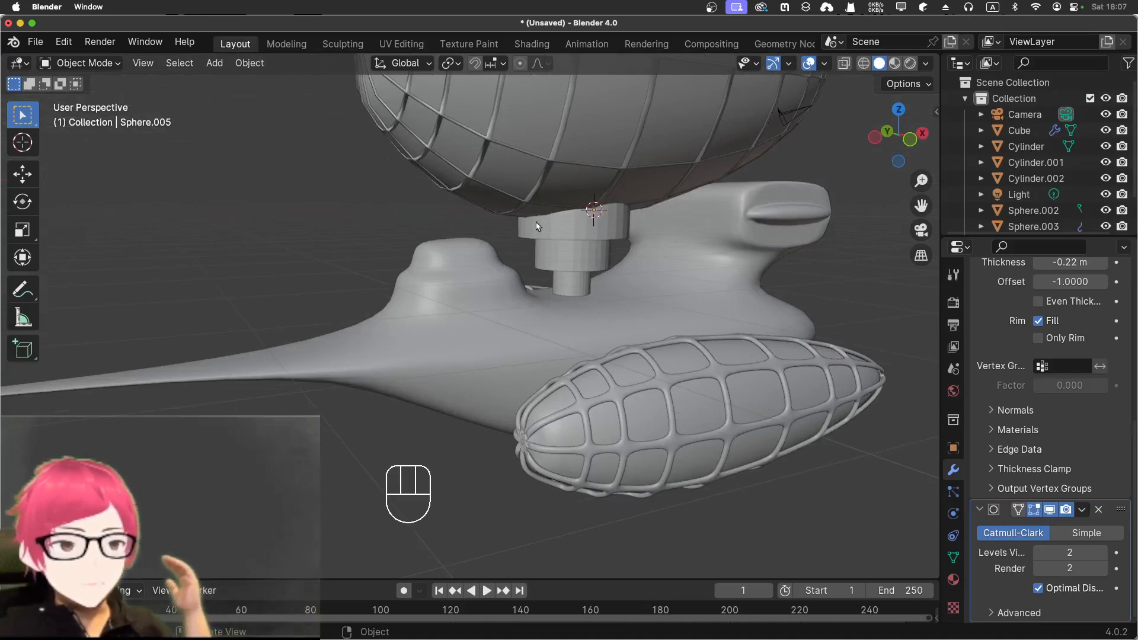
# Step: Add a Subdivision Surface modifier with viewport level 2 to the balloon's net frame Sphere.003
pyautogui.click(554, 154)
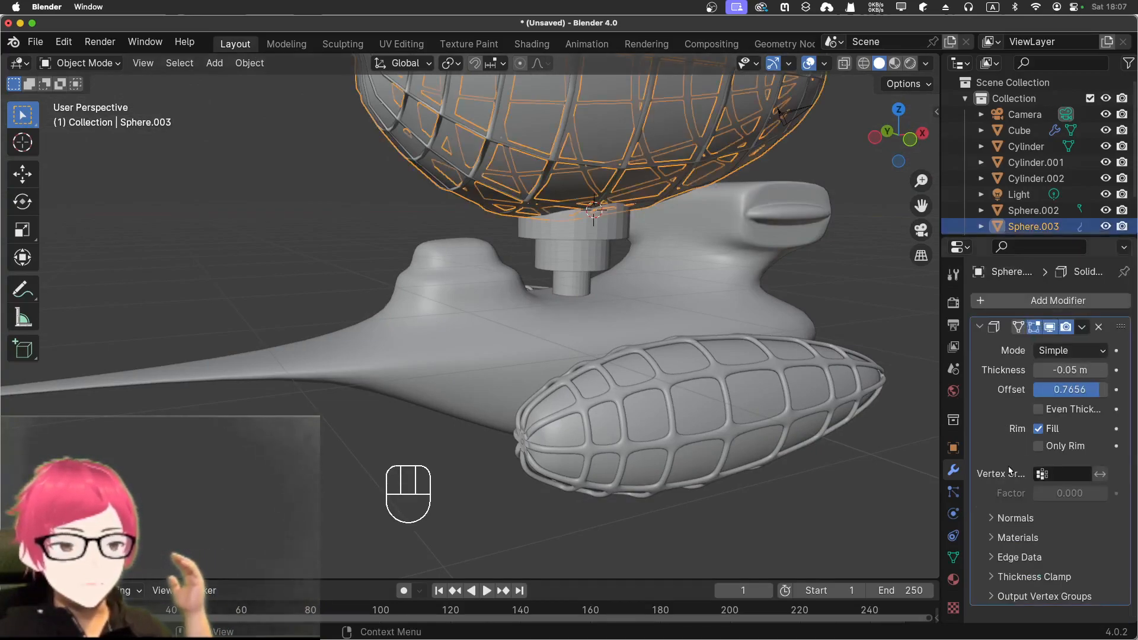
pyautogui.click(1051, 302)
pyautogui.click(1048, 304)
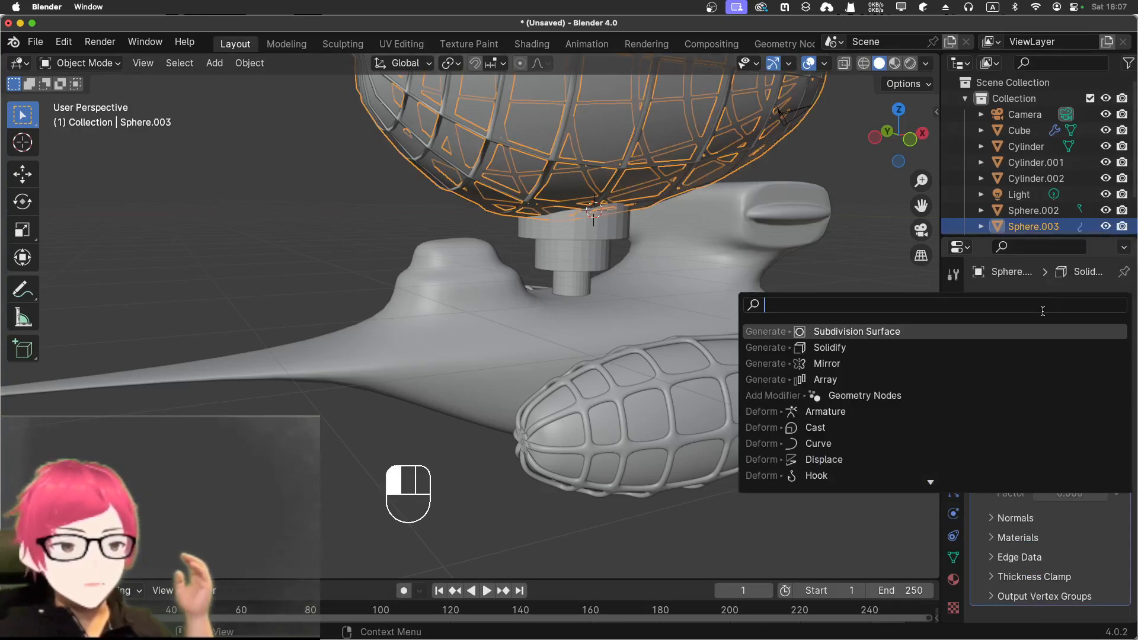
pyautogui.press('Return')
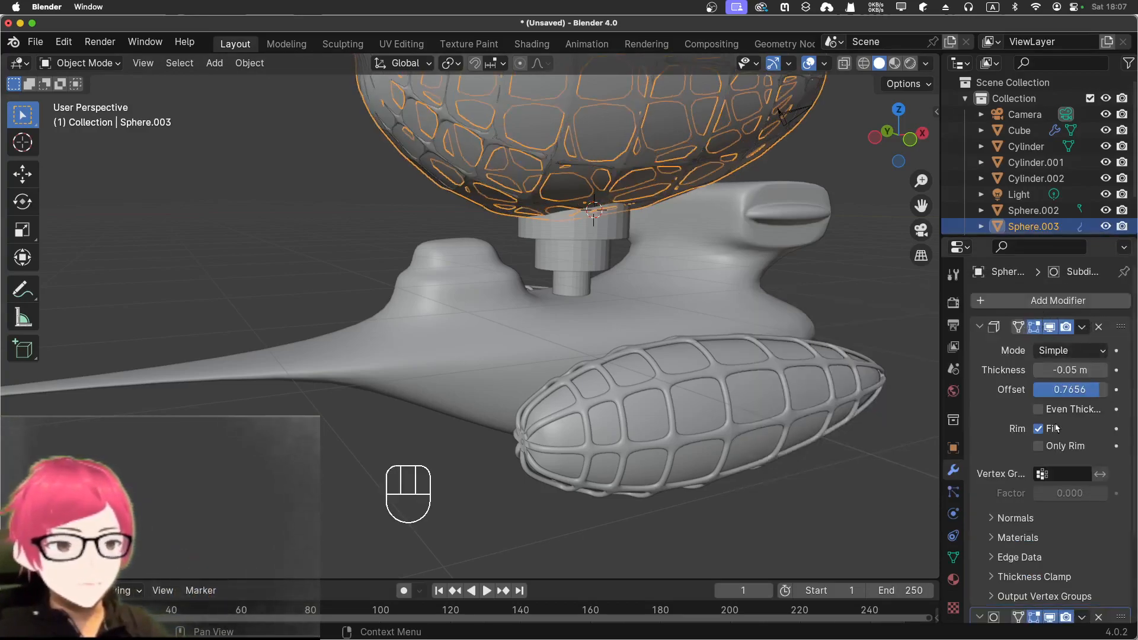
pyautogui.scroll(-5, 1071, 529)
pyautogui.click(1104, 552)
pyautogui.click(407, 186)
pyautogui.scroll(3, 426, 133)
pyautogui.scroll(-3, 428, 138)
pyautogui.keyDown('shift'); pyautogui.moveTo(431, 124); pyautogui.dragTo(416, 266, button='middle'); pyautogui.keyUp('shift')
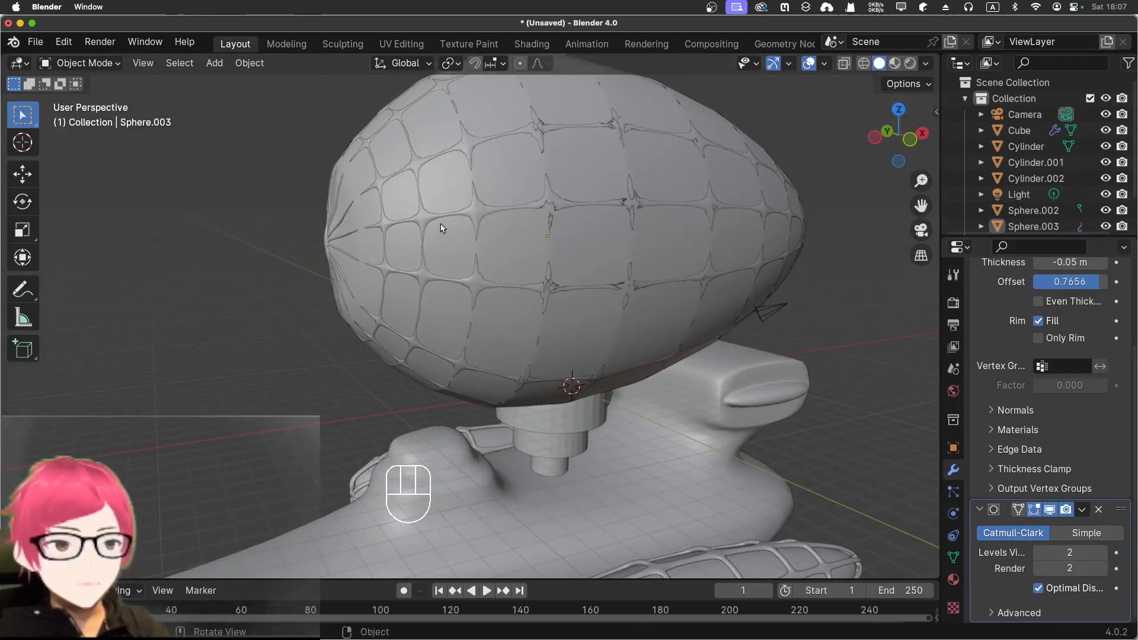
# Step: Set the Solidify thickness of the balloon's net frame Sphere.003 to 0.021 m
pyautogui.click(477, 219)
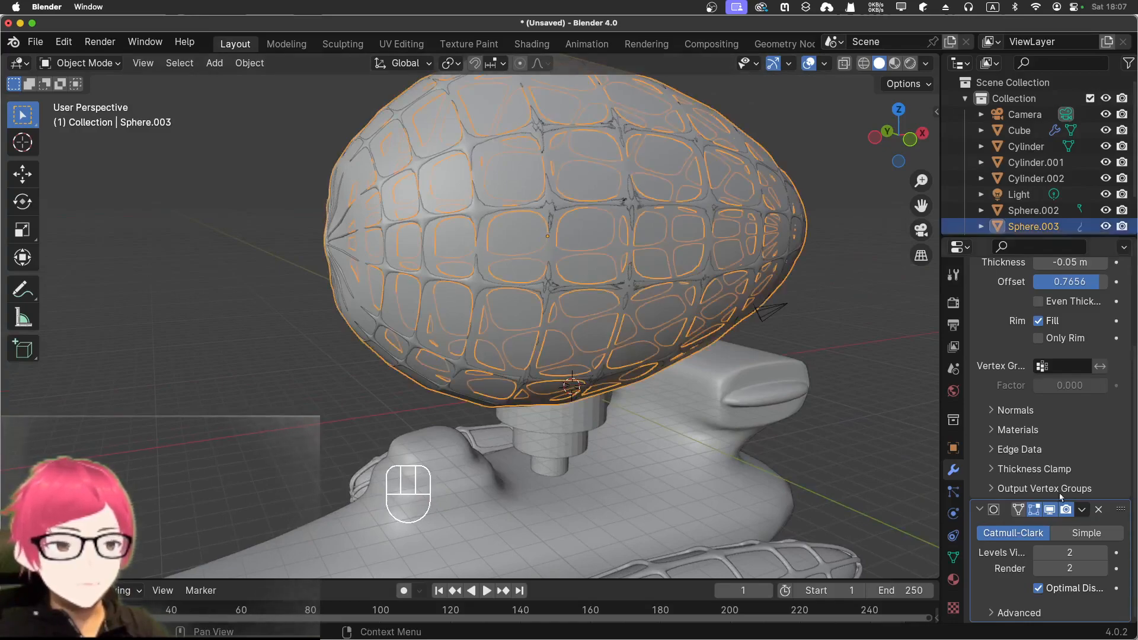
pyautogui.scroll(5, 1040, 445)
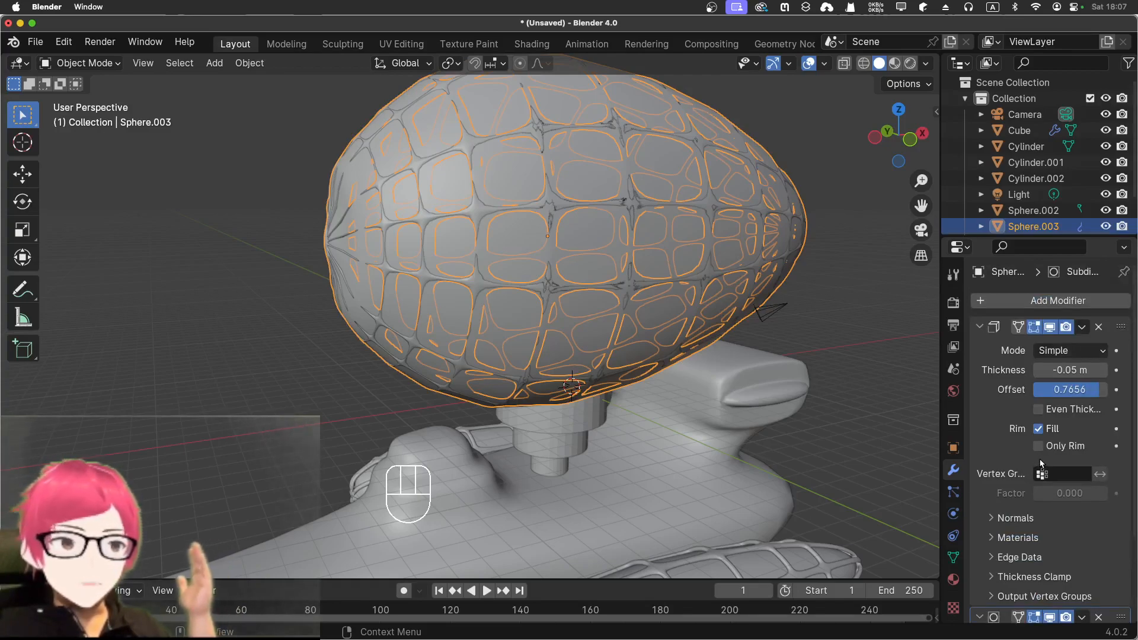
pyautogui.scroll(-5, 1122, 545)
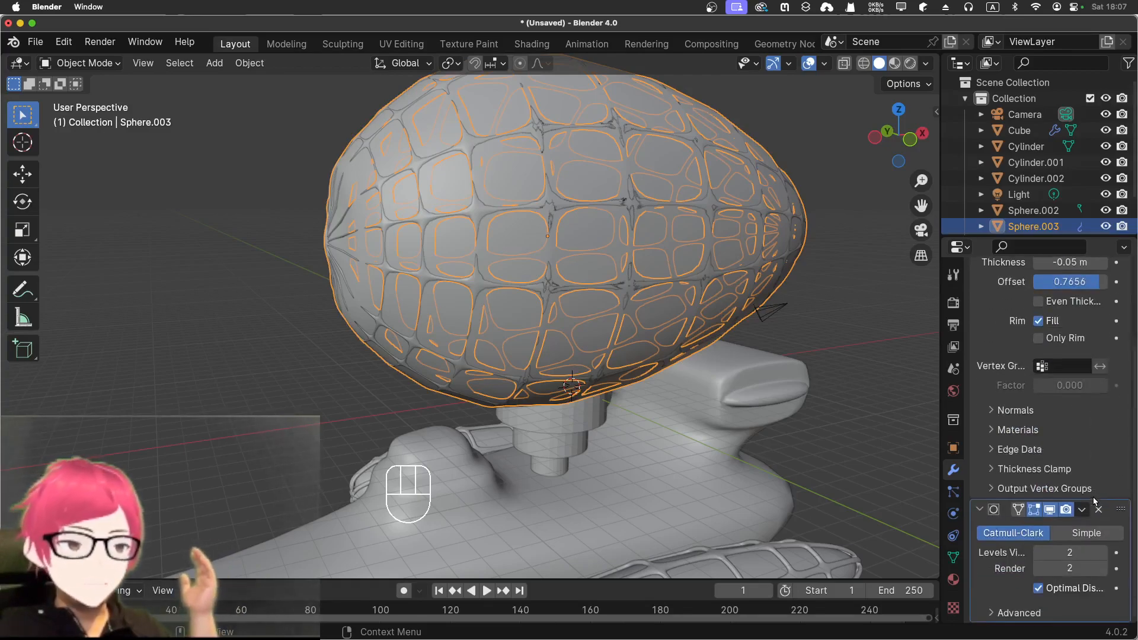
pyautogui.scroll(5, 1078, 540)
pyautogui.moveTo(1076, 370); pyautogui.dragTo(1085, 370)
pyautogui.moveTo(1070, 370)
pyautogui.mouseDown()
pyautogui.moveTo(1045, 370)
pyautogui.moveTo(1077, 370)
pyautogui.mouseUp()
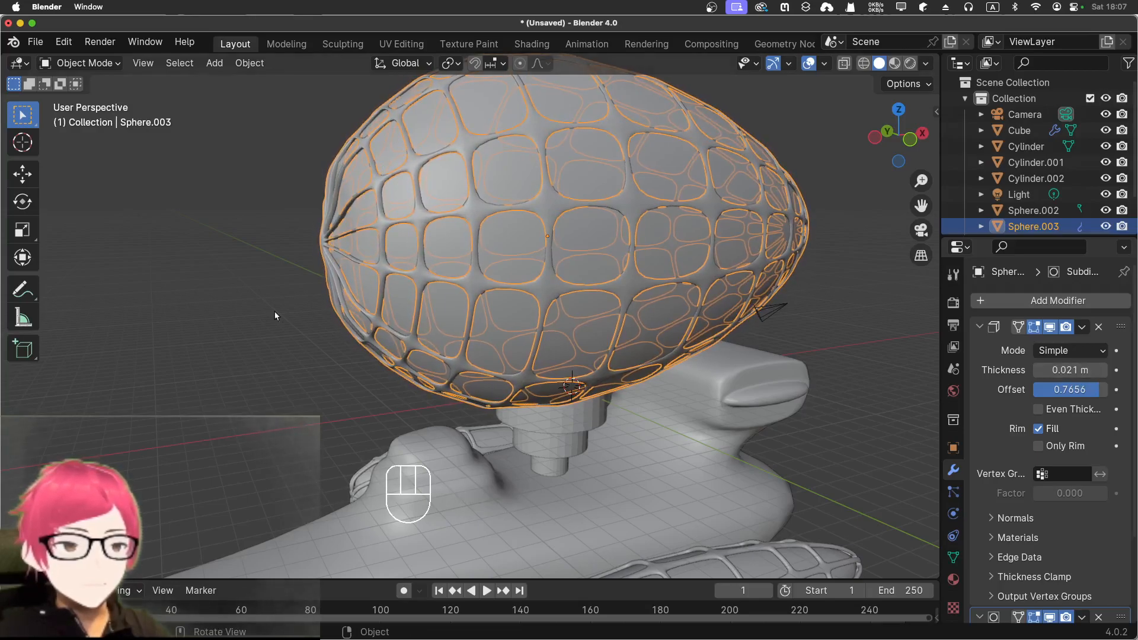
pyautogui.click(283, 322)
# Step: Hide the camera object beside the balloon
pyautogui.moveTo(268, 314); pyautogui.dragTo(251, 294, button='middle')
pyautogui.keyDown('shift'); pyautogui.moveTo(477, 345); pyautogui.dragTo(305, 330, button='middle'); pyautogui.keyUp('shift')
pyautogui.click(498, 264)
pyautogui.press('h')
pyautogui.click(665, 394)
pyautogui.moveTo(788, 383); pyautogui.dragTo(619, 339, button='middle')
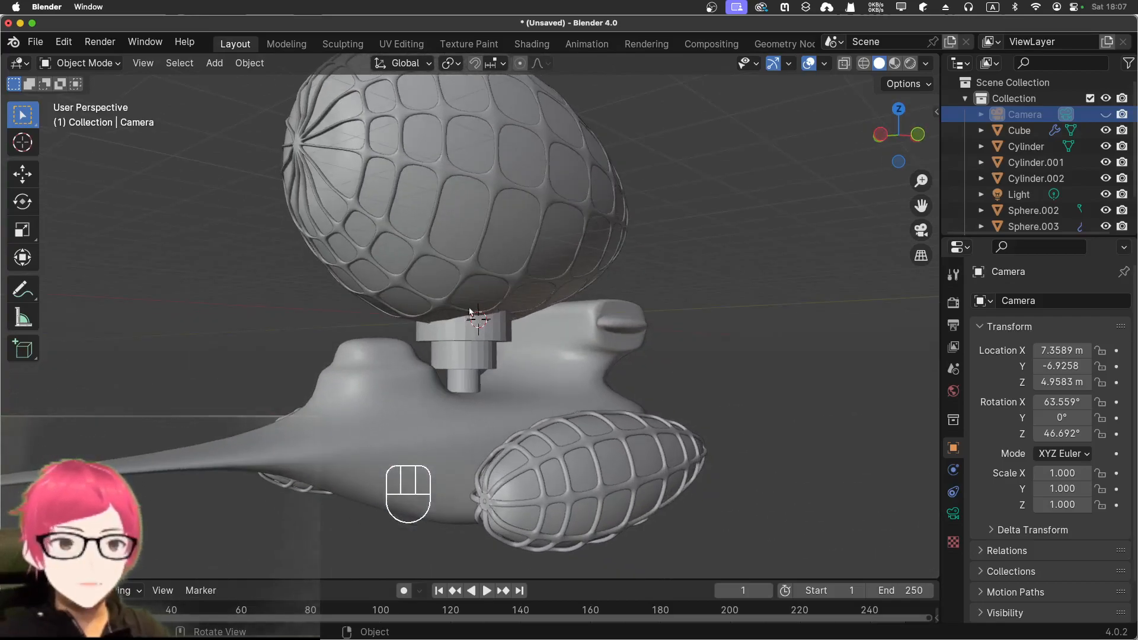
# Step: Inspect the whole airship from the side and the nose, and select the hull Cube
pyautogui.moveTo(642, 182); pyautogui.dragTo(737, 319, button='middle')
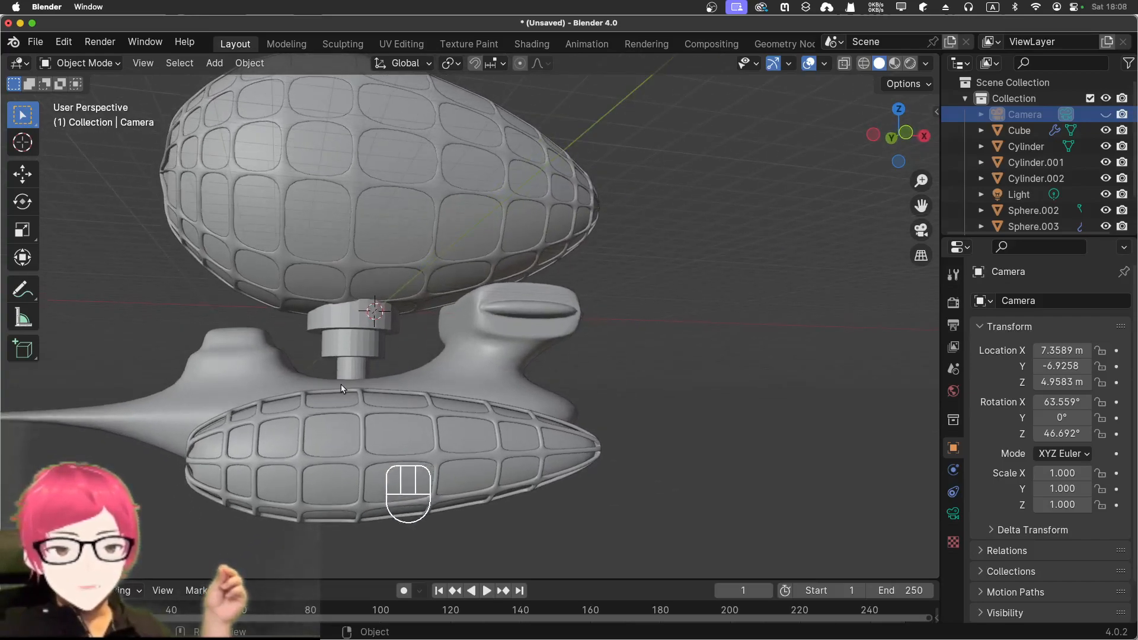
pyautogui.scroll(-5, 458, 334)
pyautogui.moveTo(459, 335); pyautogui.dragTo(562, 359, button='middle')
pyautogui.click(524, 382)
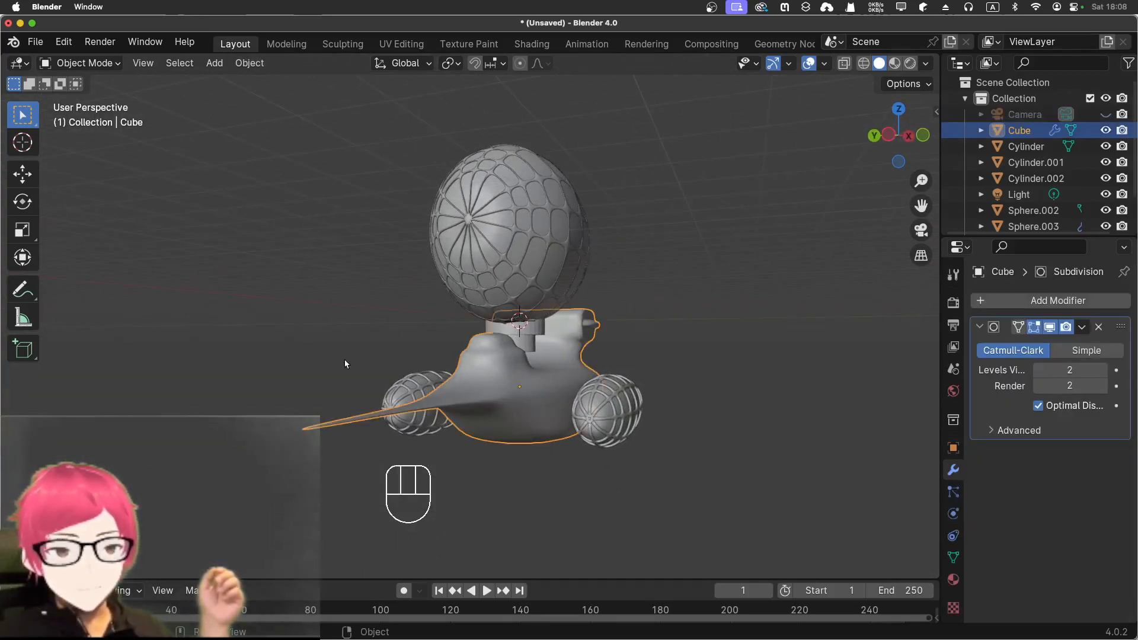
# Step: Deselect the hull Cube and look over the whole airship from several sides
pyautogui.moveTo(638, 306); pyautogui.dragTo(519, 322, button='middle')
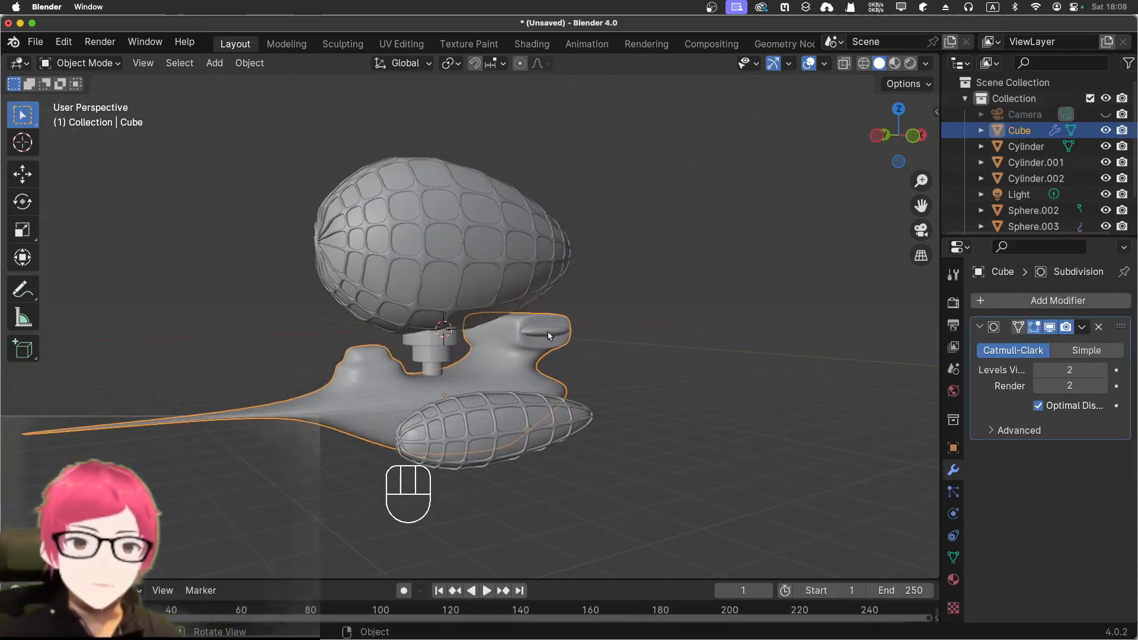
pyautogui.click(658, 355)
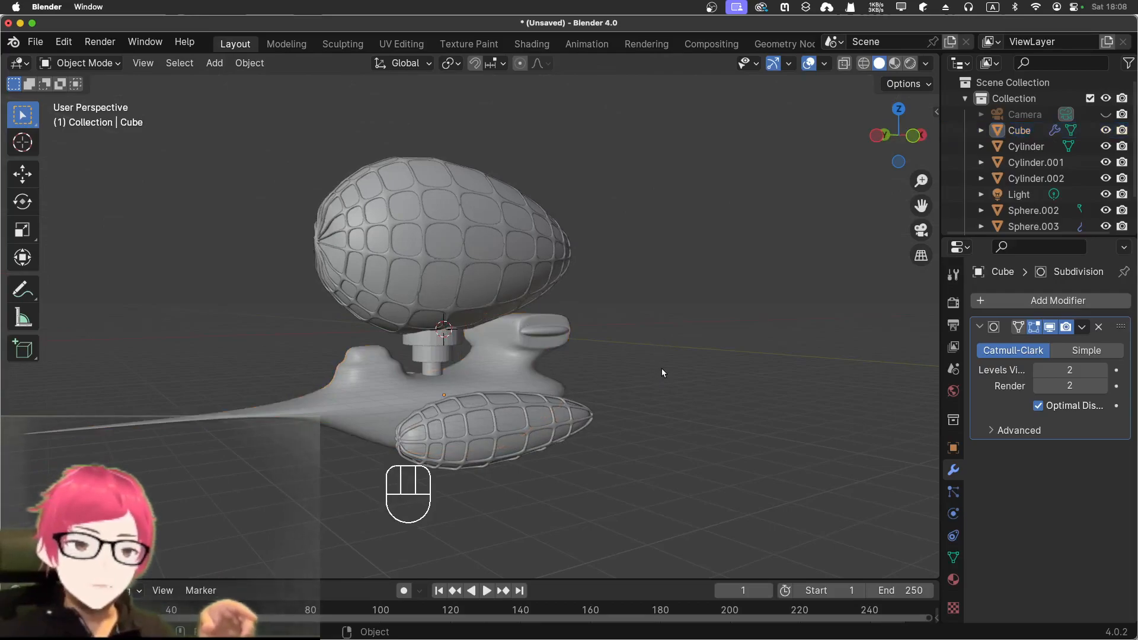
pyautogui.moveTo(669, 359); pyautogui.dragTo(481, 364, button='middle')
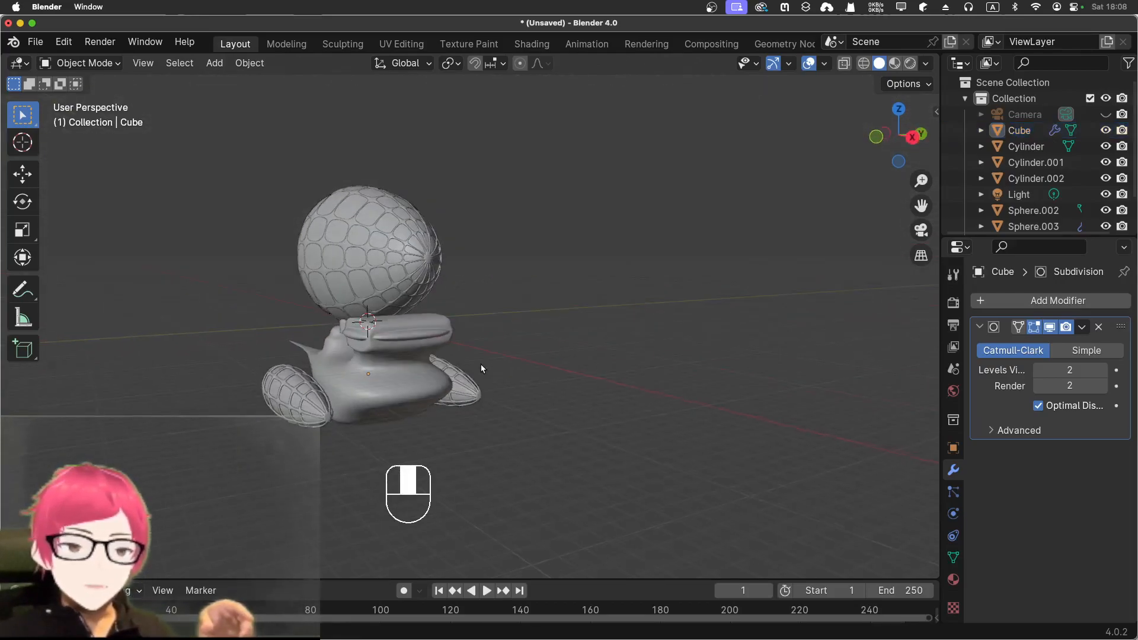
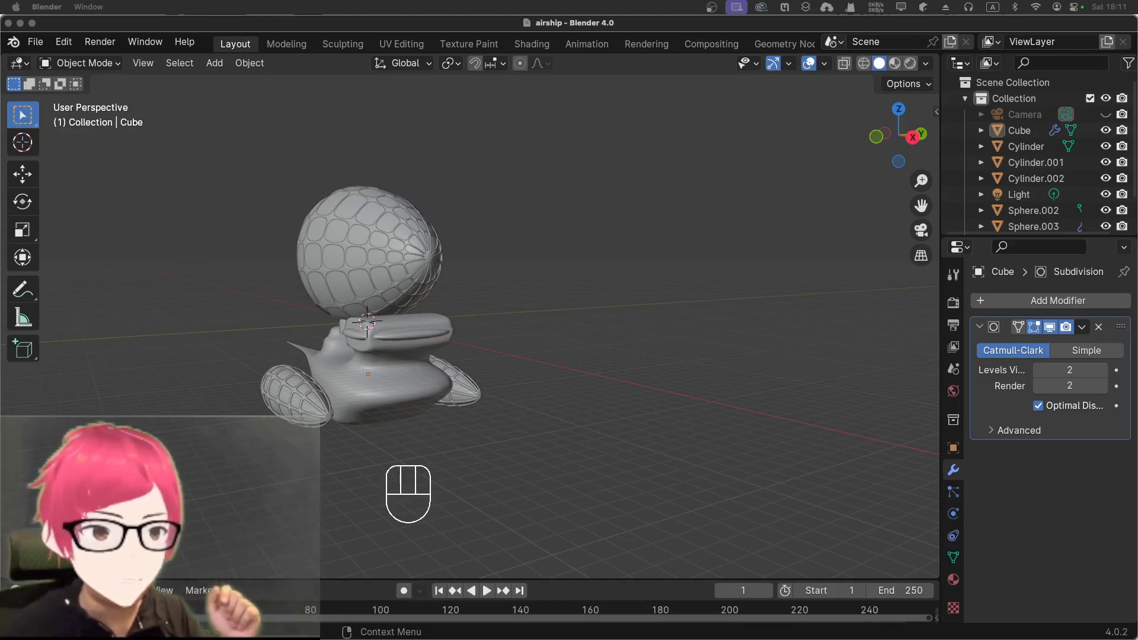
# Step: Add a cylinder mesh at the 3D cursor with its vertex count set to 12
pyautogui.click(736, 325)
pyautogui.hotkey('shift', 'a')
pyautogui.moveTo(735, 325)
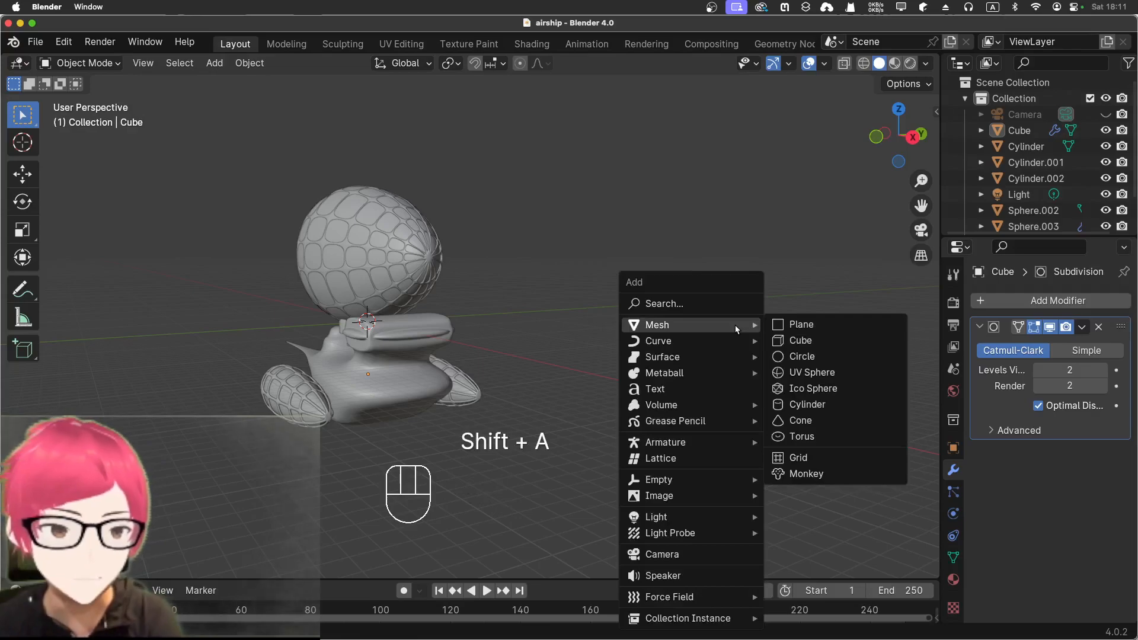
pyautogui.click(826, 405)
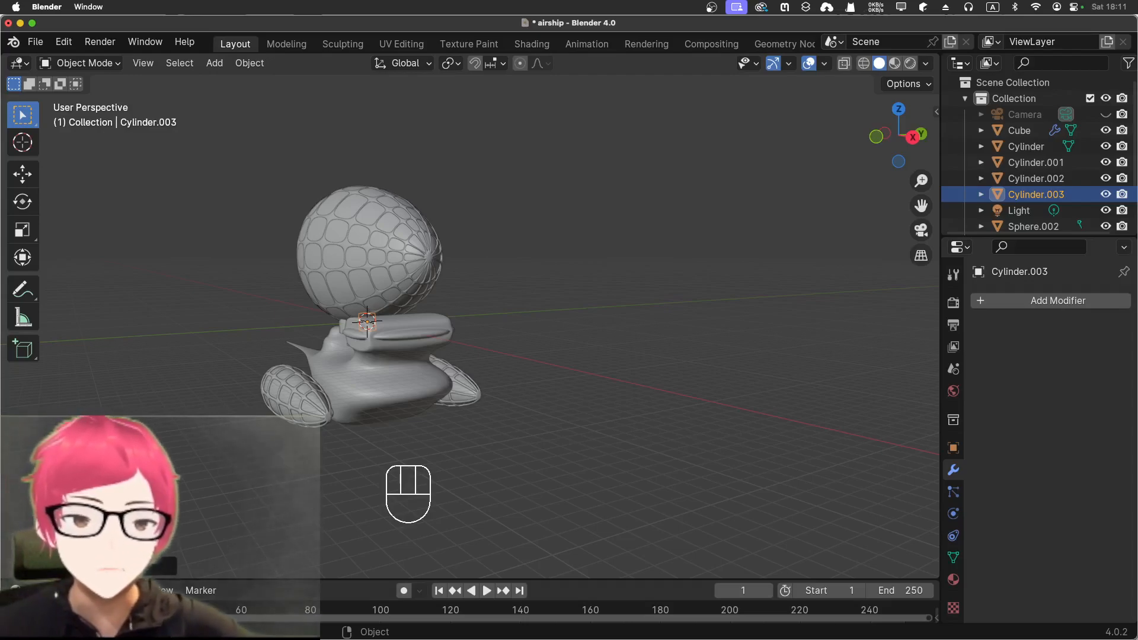
pyautogui.click(154, 566)
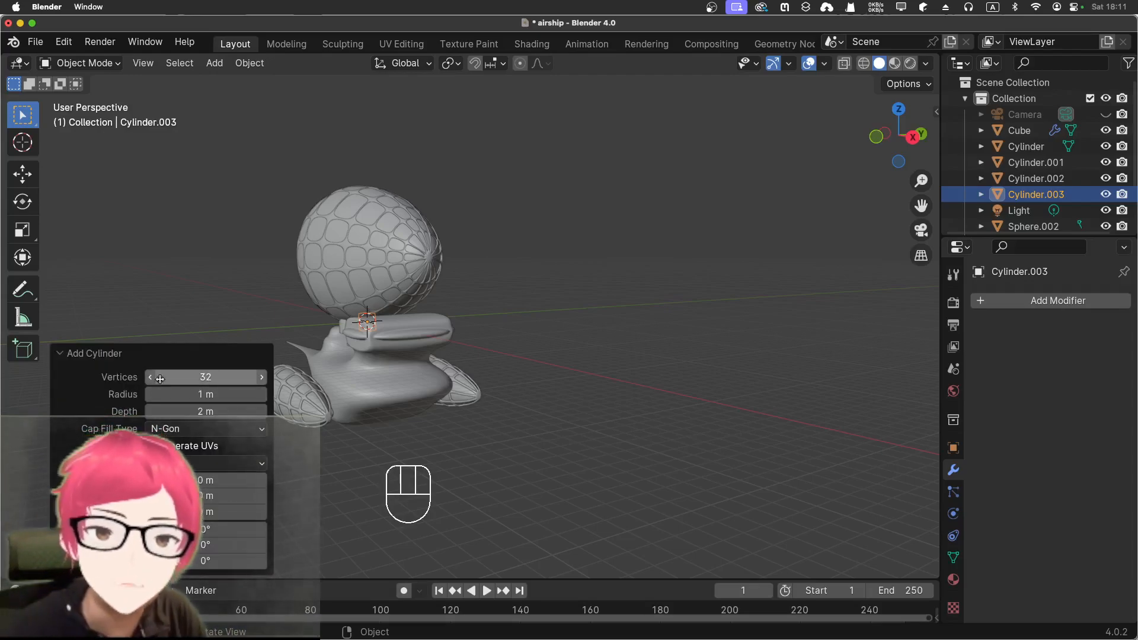
pyautogui.click(183, 377)
pyautogui.press('Return')
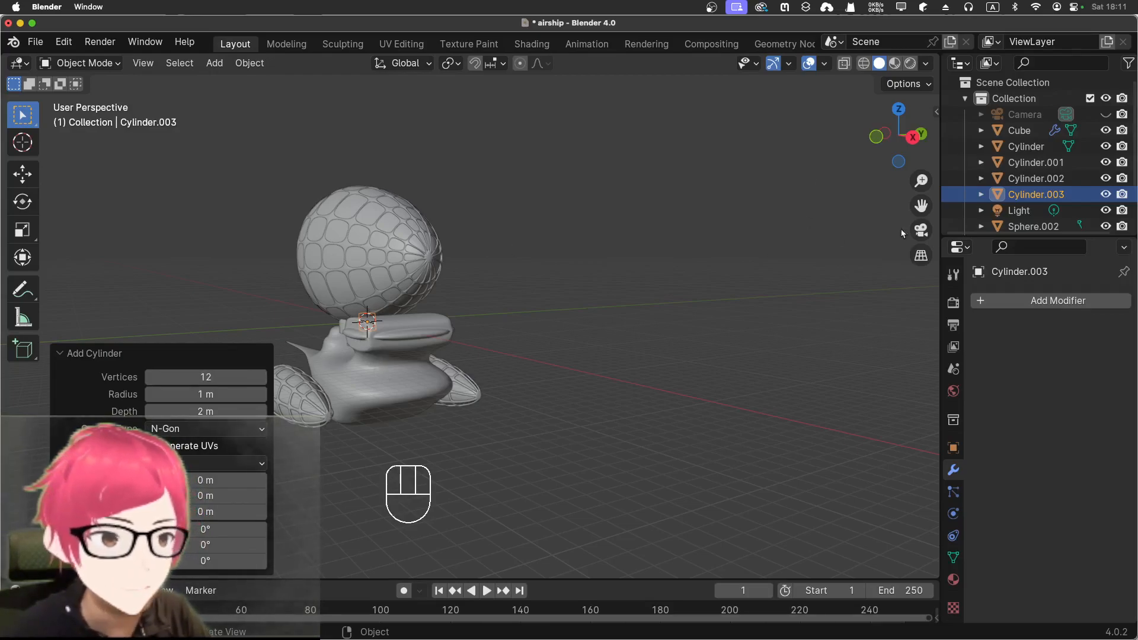
# Step: Isolate the new cylinder Cylinder.003 by hiding every other object in the scene
pyautogui.click(1036, 195)
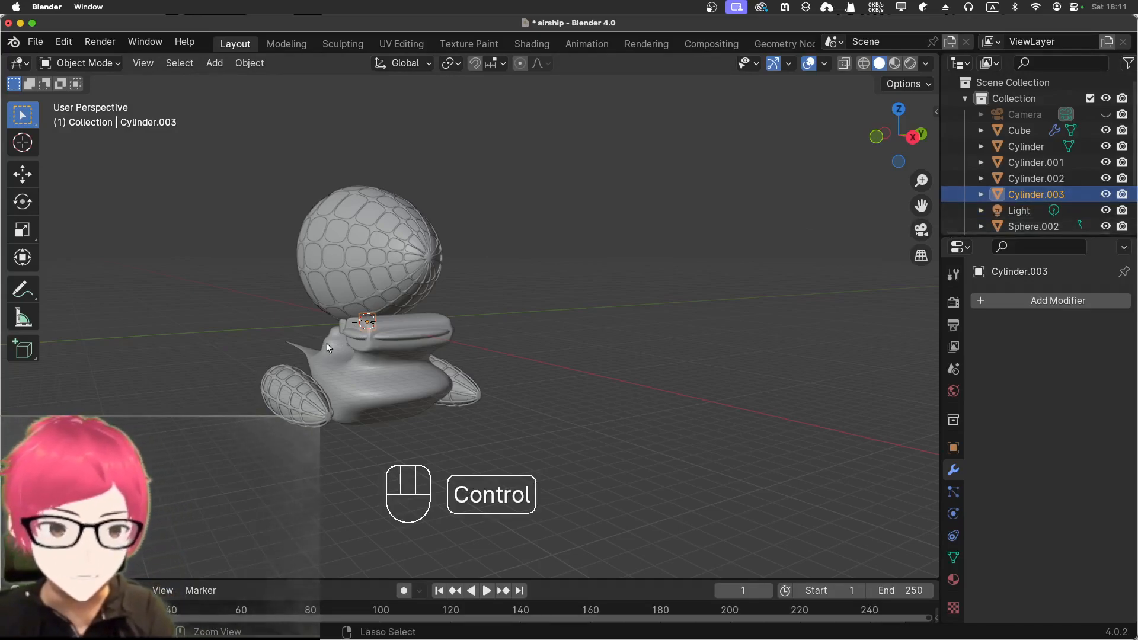
pyautogui.hotkey('shift', 'h')
pyautogui.scroll(7, 369, 311)
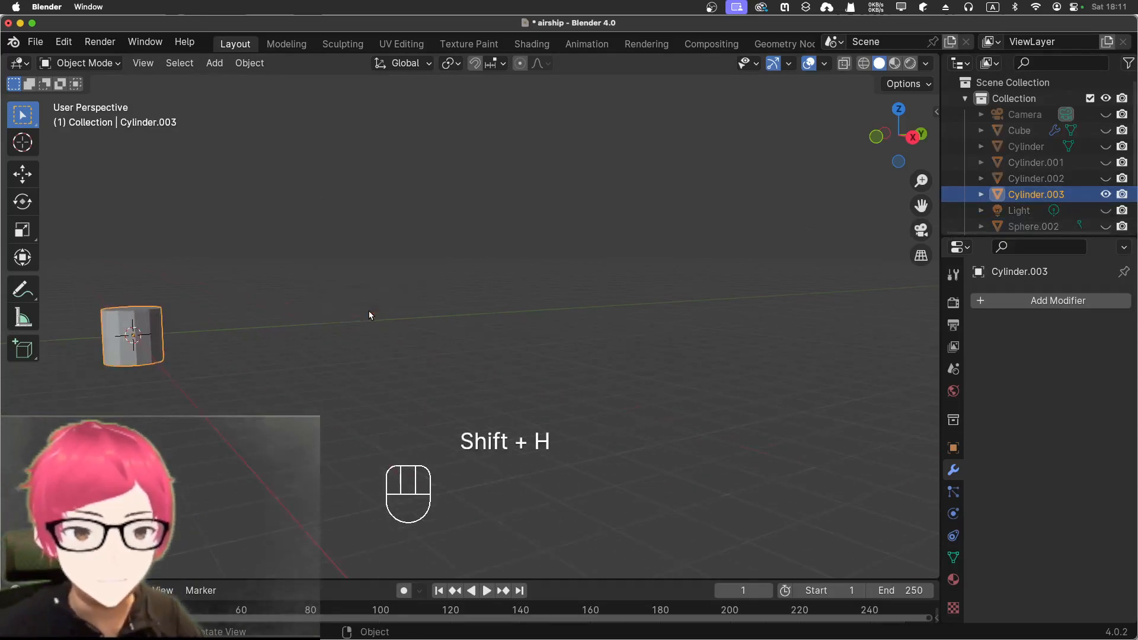
pyautogui.keyDown('shift'); pyautogui.moveTo(272, 351); pyautogui.dragTo(552, 371, button='middle'); pyautogui.keyUp('shift')
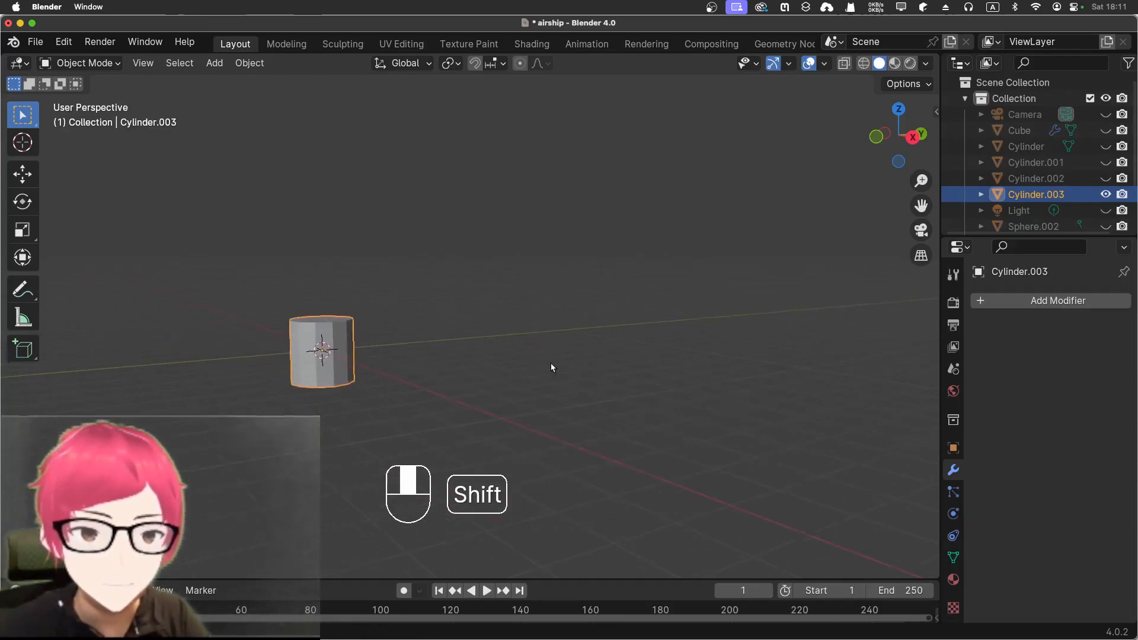
# Step: Flatten the cylinder into a thin disc by scaling it along Z by about -0.22
pyautogui.scroll(3, 351, 389)
pyautogui.keyDown('shift'); pyautogui.moveTo(380, 359); pyautogui.dragTo(414, 411, button='middle'); pyautogui.keyUp('shift')
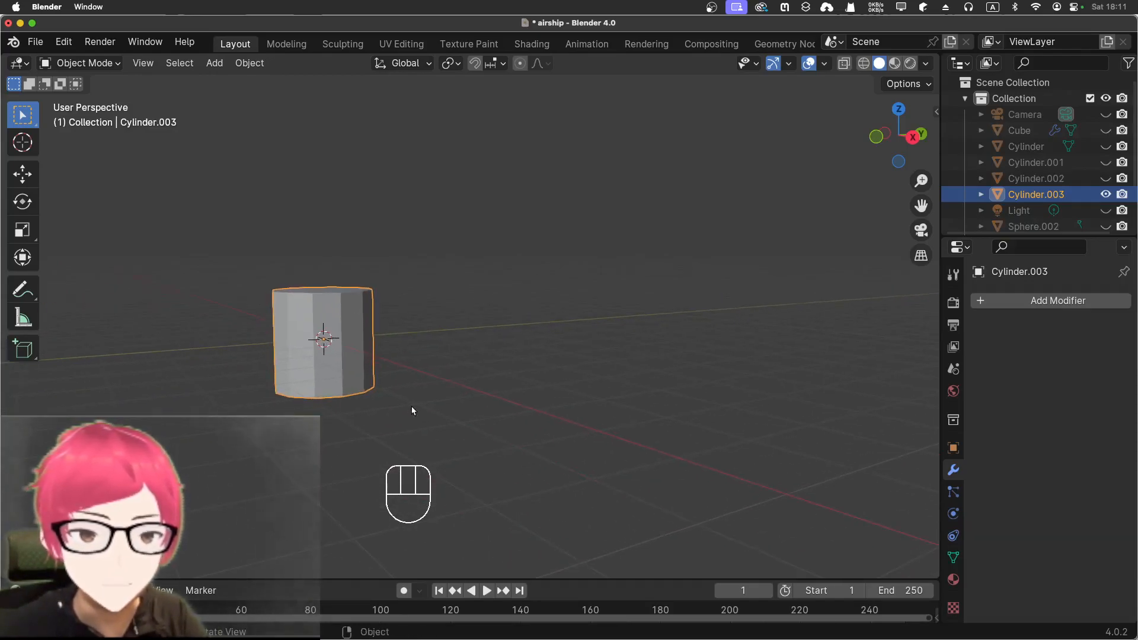
pyautogui.press('s')
pyautogui.press('z')
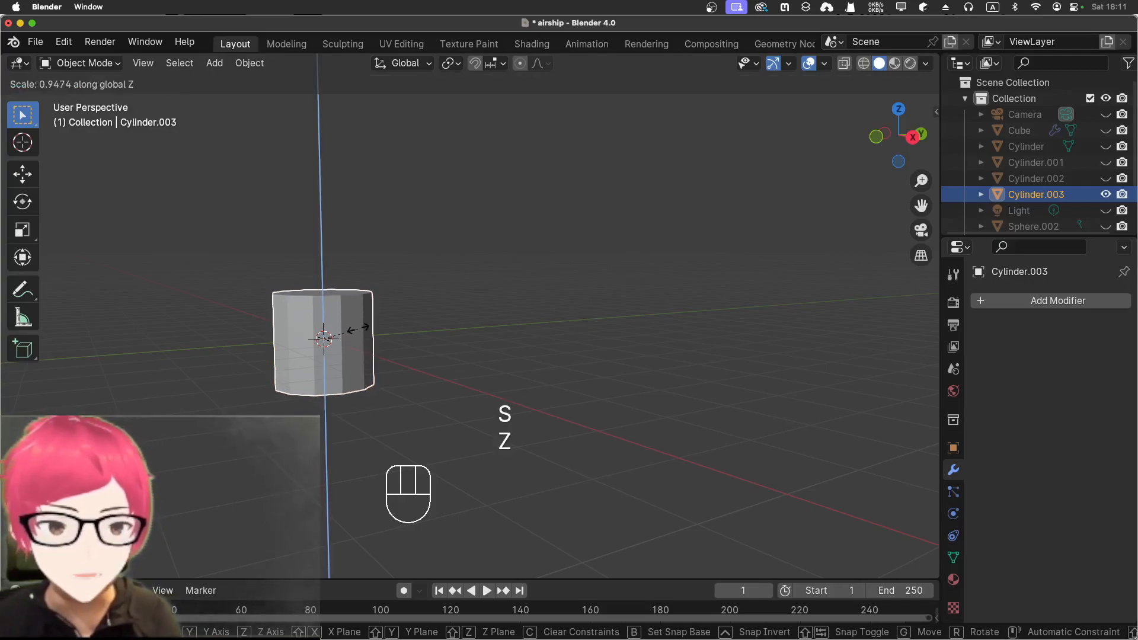
pyautogui.click(320, 336)
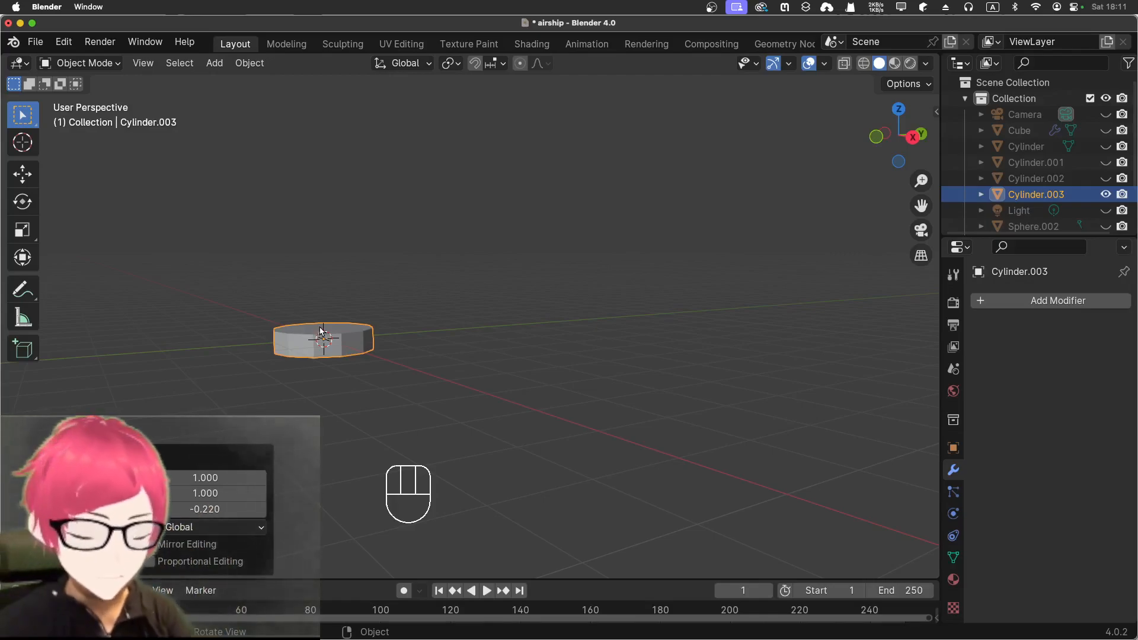
# Step: Rotate the flattened cylinder 90° about the global Y axis so the disc stands upright
pyautogui.press('r')
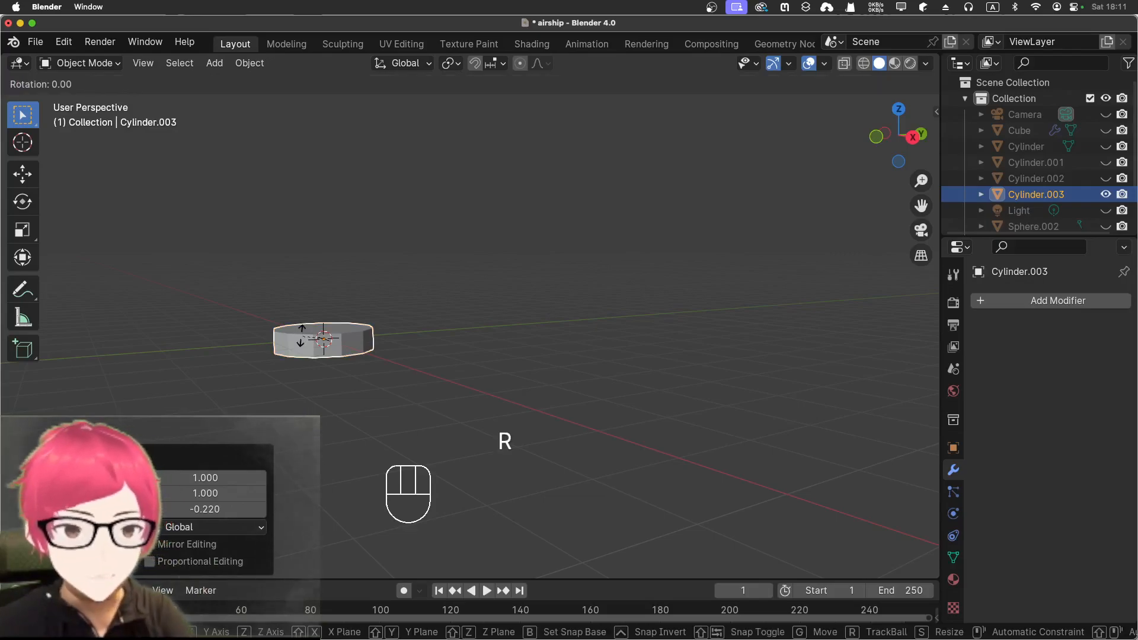
pyautogui.press('y')
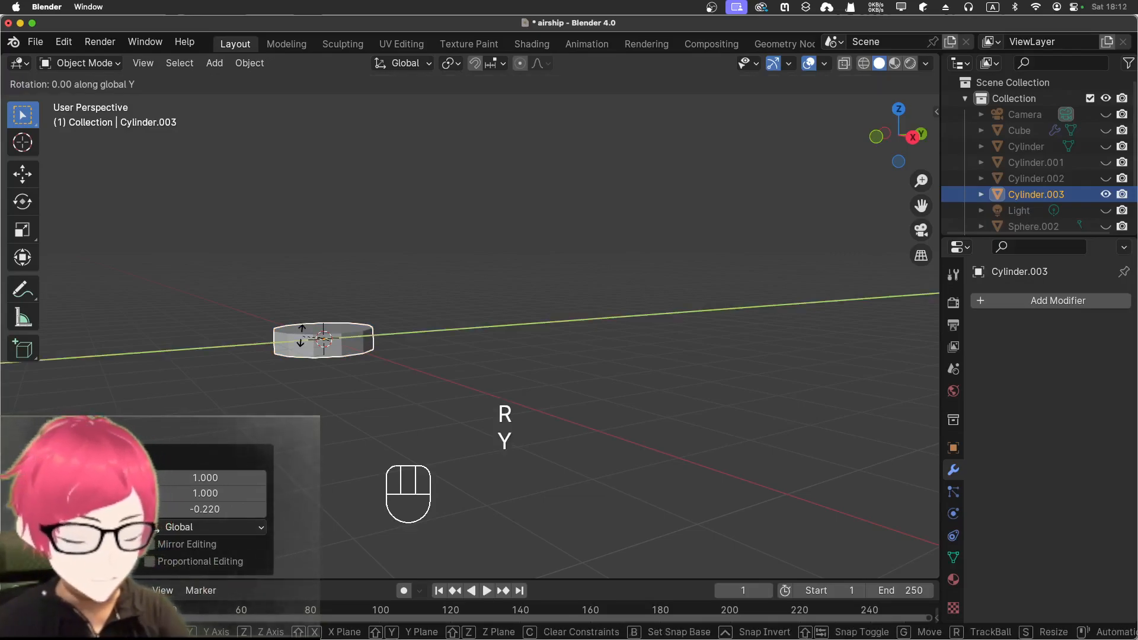
pyautogui.press('KP_9')
pyautogui.press('KP_0')
pyautogui.press('Return')
pyautogui.scroll(4, 304, 338)
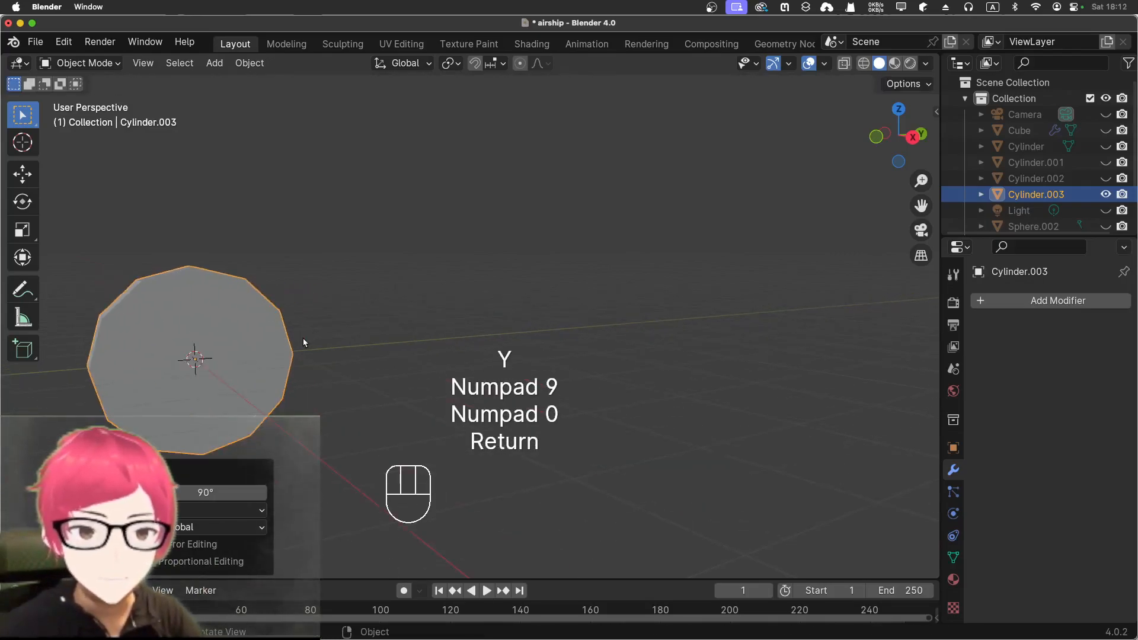
pyautogui.moveTo(268, 394)
pyautogui.keyDown('shift'); pyautogui.mouseDown(button='middle')
pyautogui.moveTo(422, 391)
pyautogui.moveTo(569, 356)
pyautogui.mouseUp(button='middle'); pyautogui.keyUp('shift')
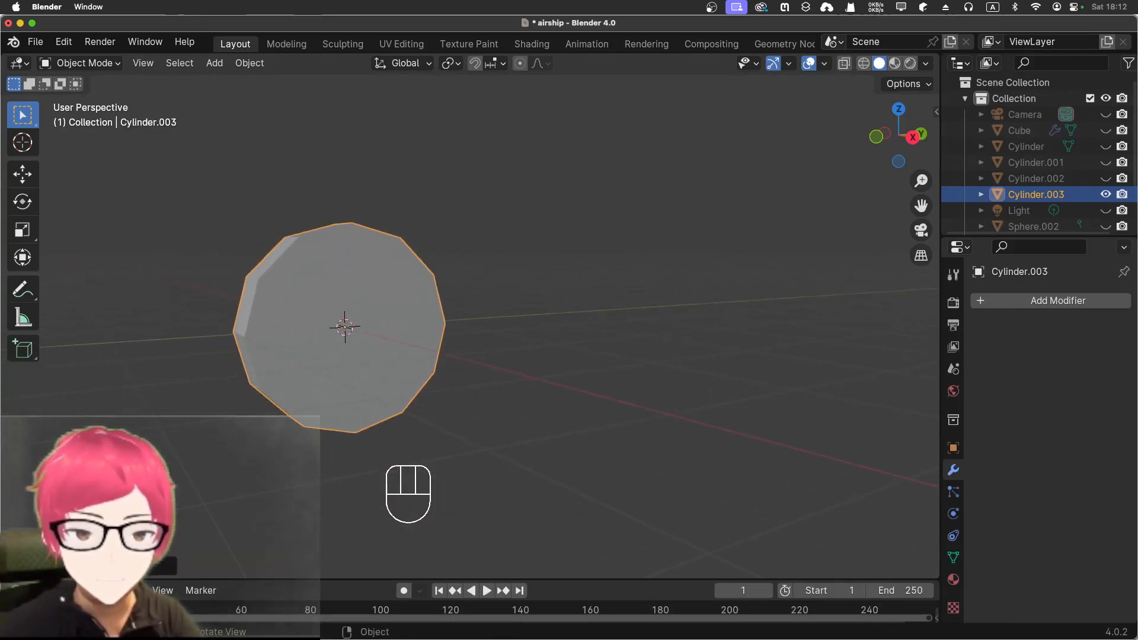
pyautogui.click(1005, 194)
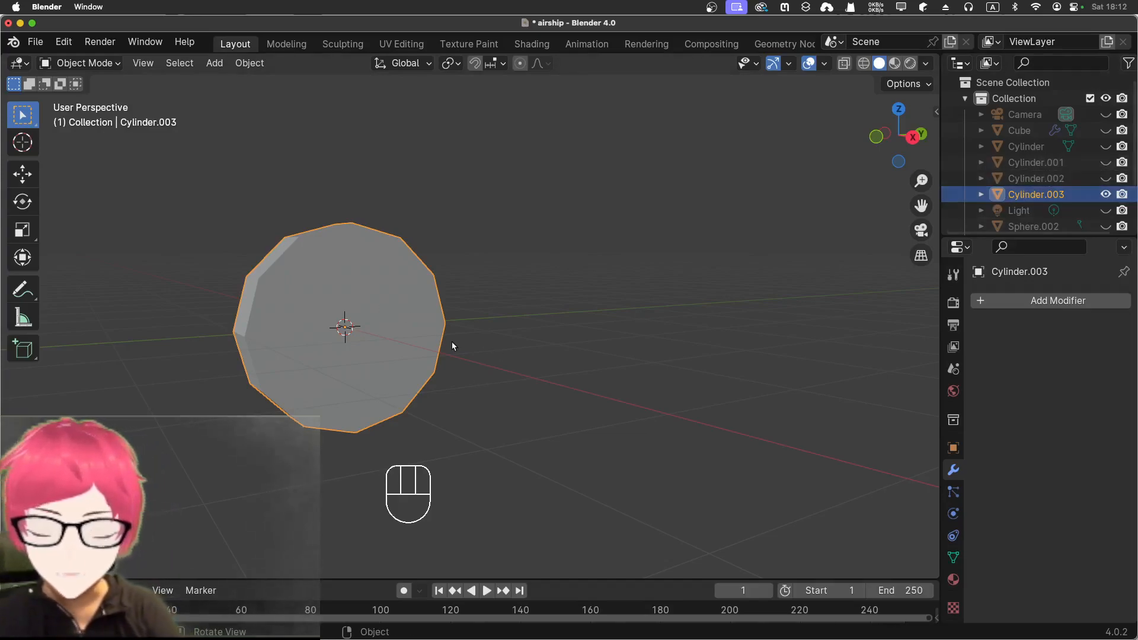
pyautogui.hotkey('ctrl', 'h')
pyautogui.click(521, 249)
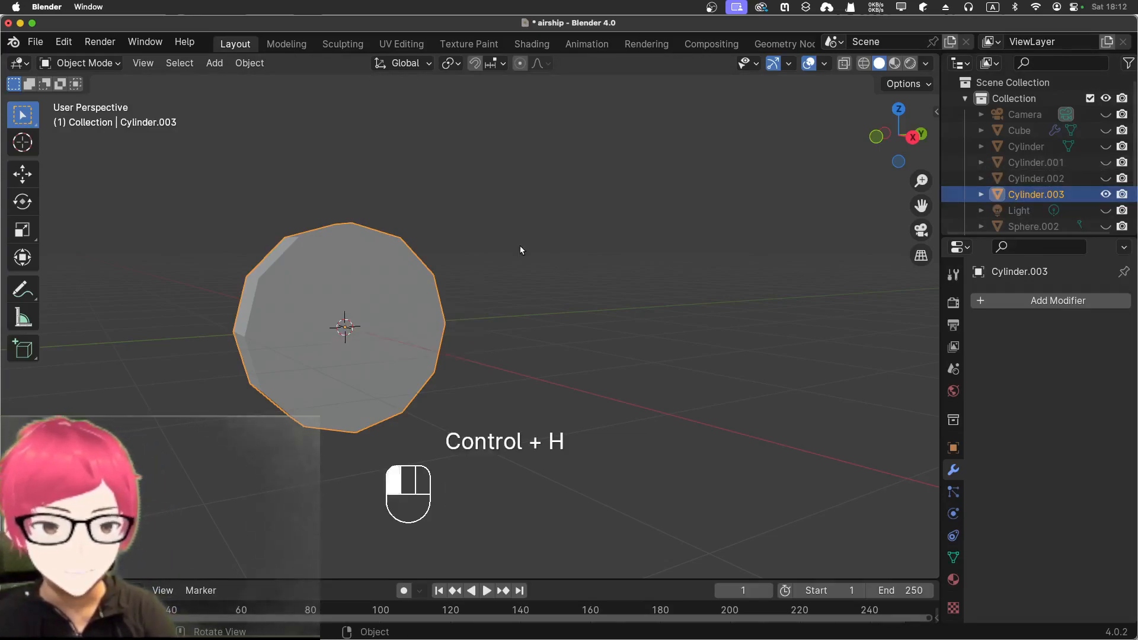
pyautogui.hotkey('shift', 'h')
pyautogui.hotkey('shift', 'h')
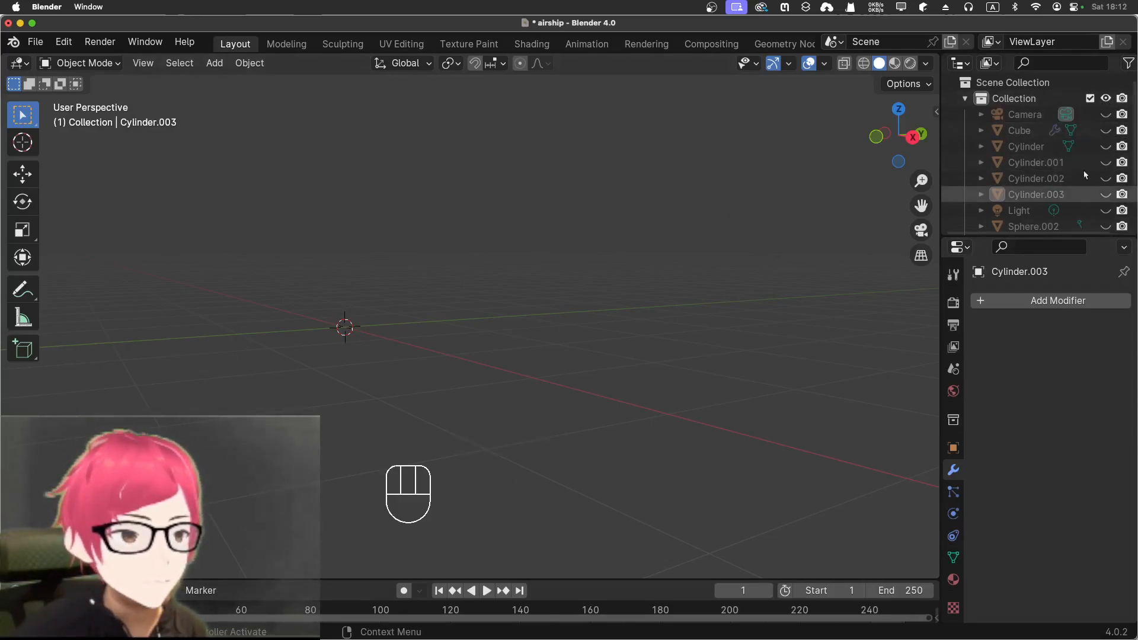
# Step: Make all objects in the collection visible in the viewport, from Camera down to Sphere.005
pyautogui.moveTo(1107, 116); pyautogui.dragTo(1106, 224)
pyautogui.scroll(-3, 1106, 224)
pyautogui.click(1106, 188)
pyautogui.click(1106, 203)
pyautogui.click(1105, 220)
pyautogui.scroll(-10, 578, 253)
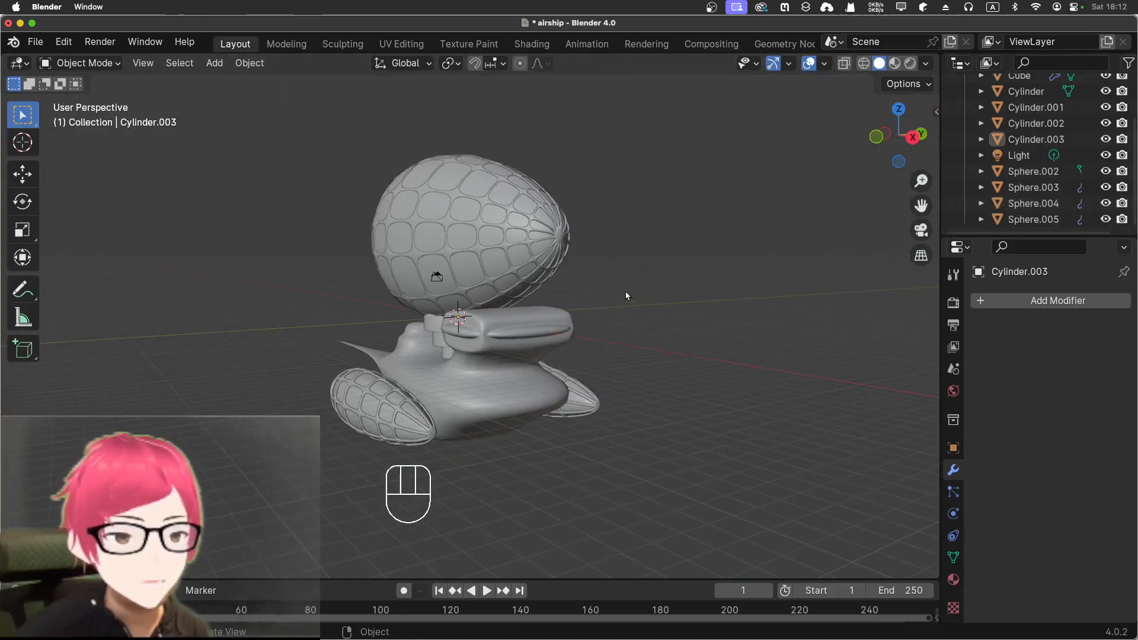
# Step: Rename Sphere.005, the frame around the small side balloons, as frame_small
pyautogui.moveTo(667, 307)
pyautogui.mouseDown(button='middle')
pyautogui.moveTo(799, 300)
pyautogui.moveTo(668, 297)
pyautogui.mouseUp(button='middle')
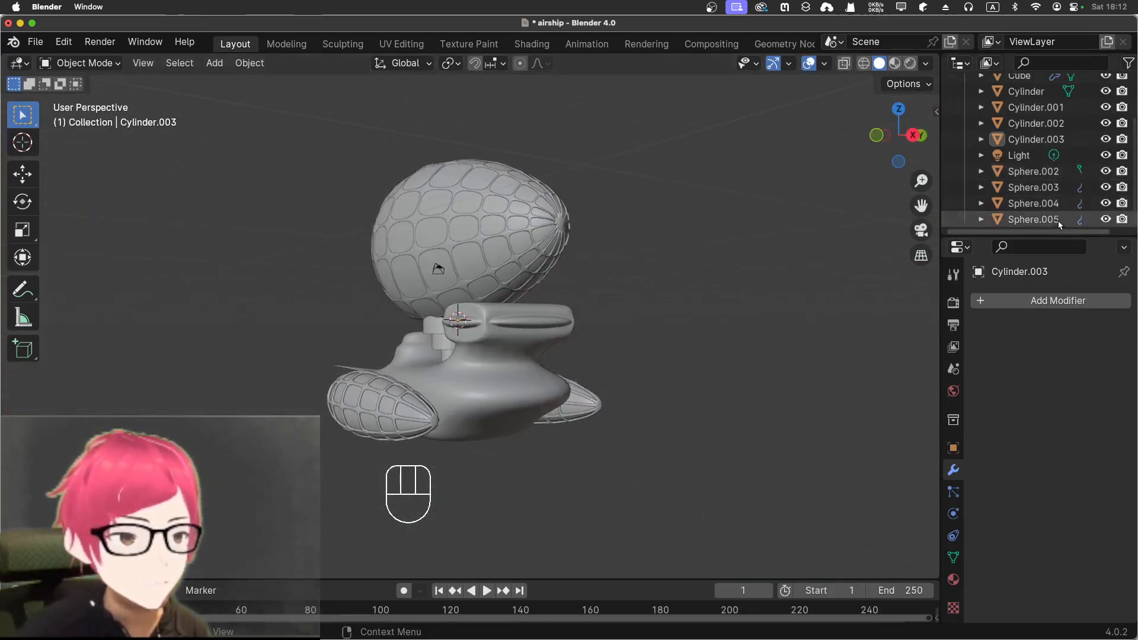
pyautogui.click(1039, 219)
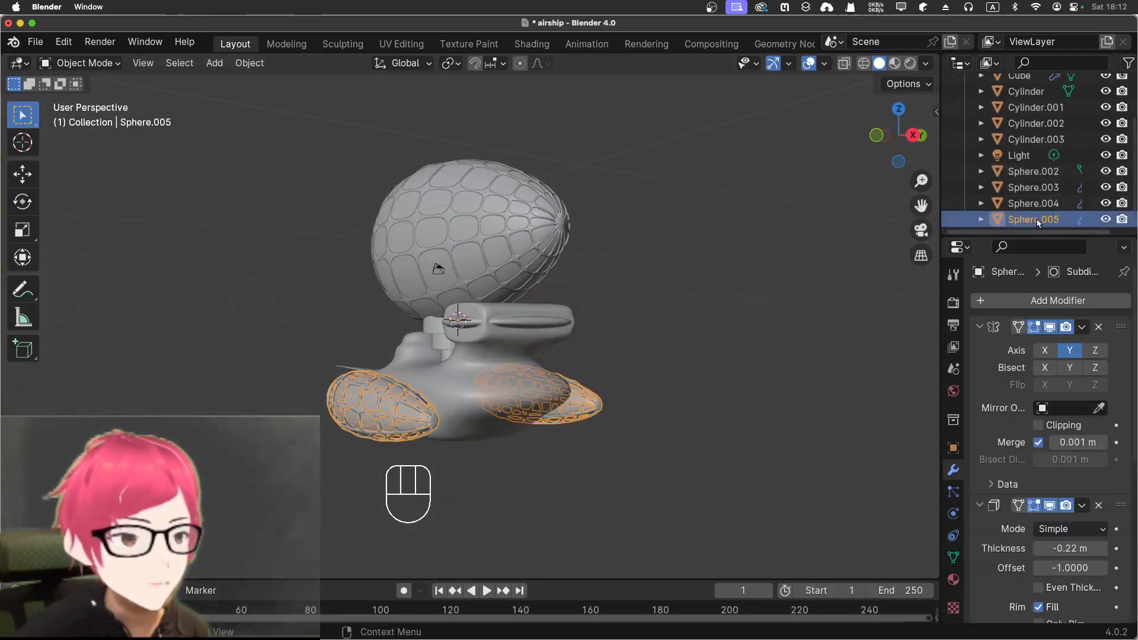
pyautogui.doubleClick(1037, 220)
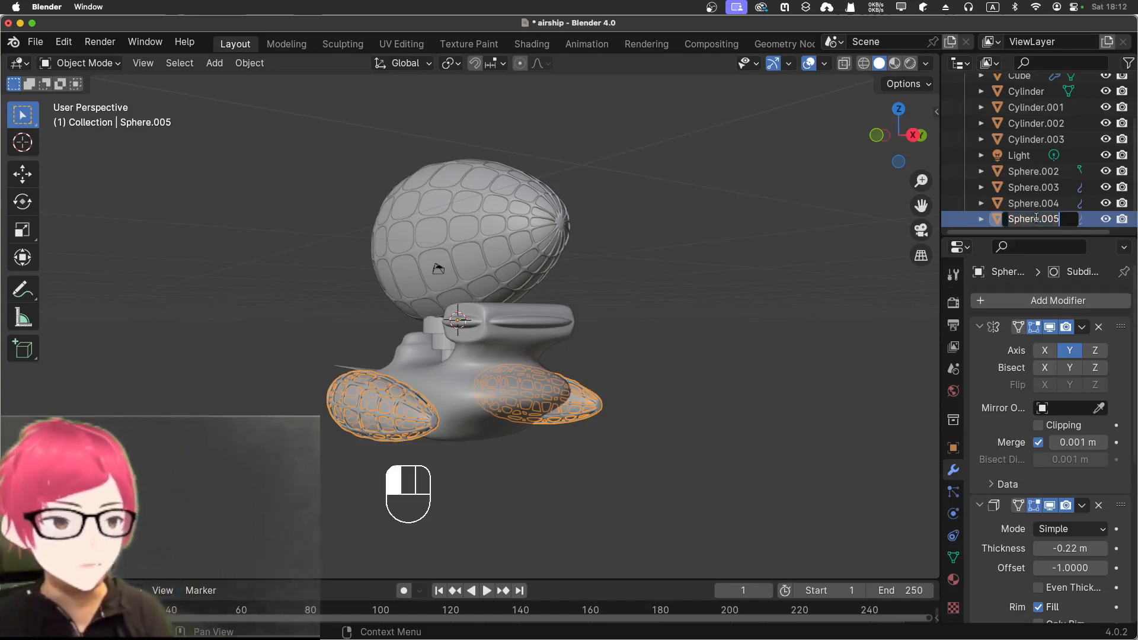
pyautogui.write('fra')
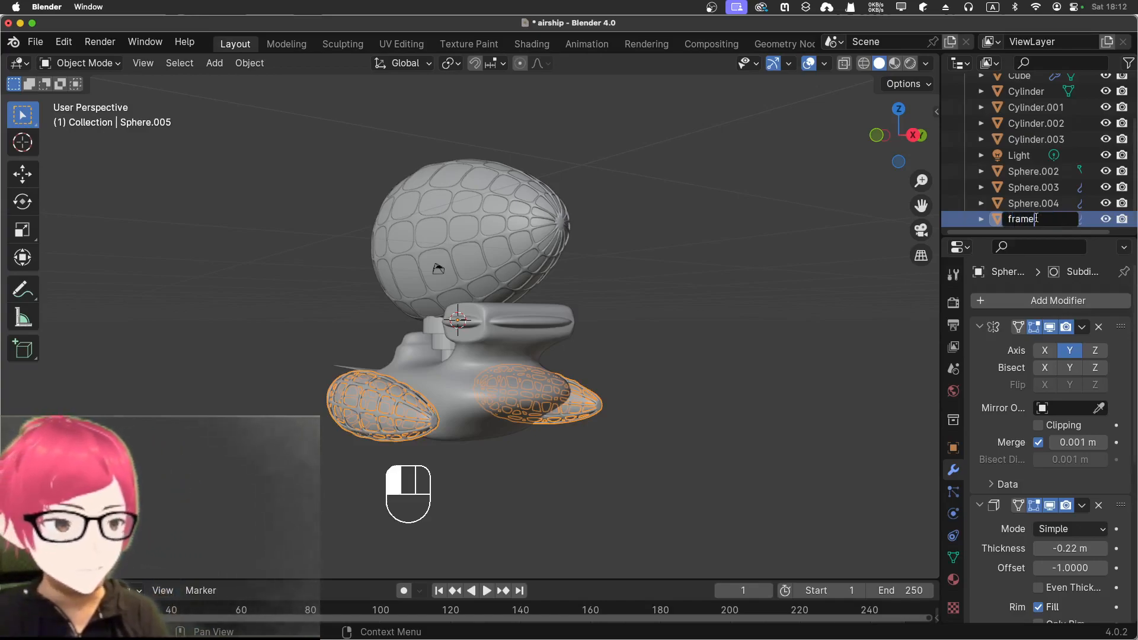
pyautogui.write('me')
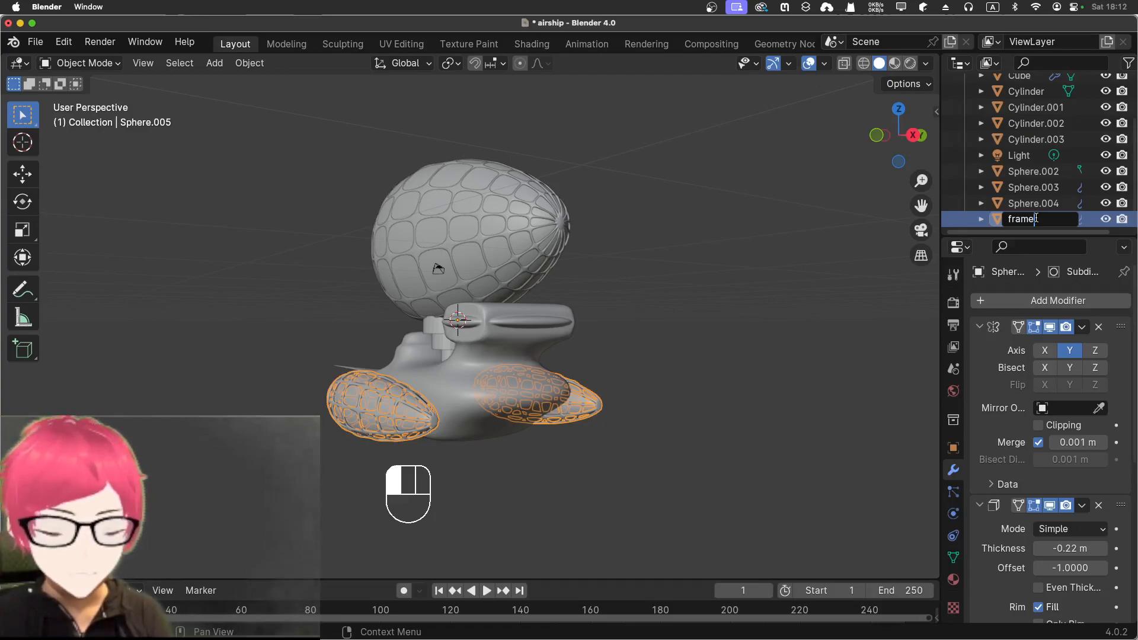
pyautogui.write('_small')
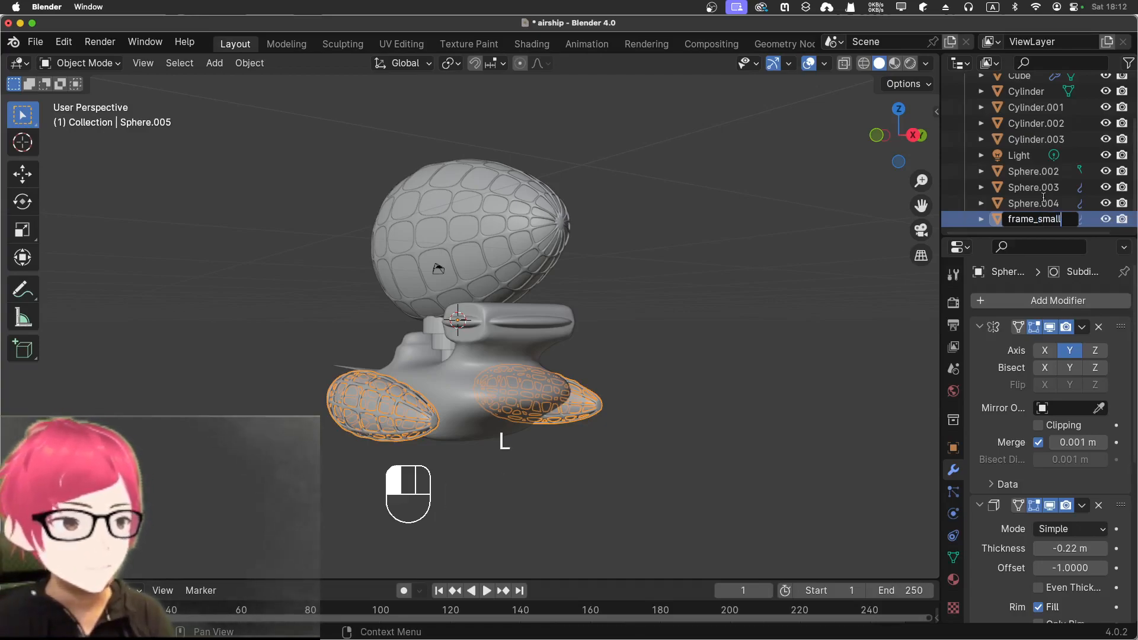
pyautogui.click(1047, 197)
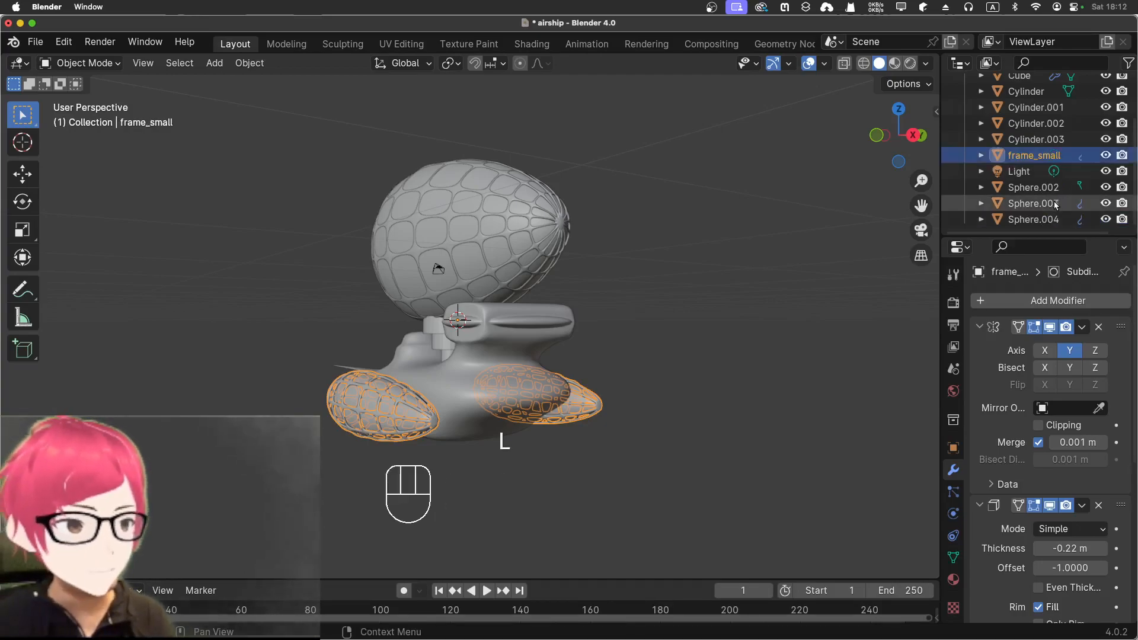
# Step: Rename Sphere.003, the frame around the large balloon, as frame_big
pyautogui.click(1050, 203)
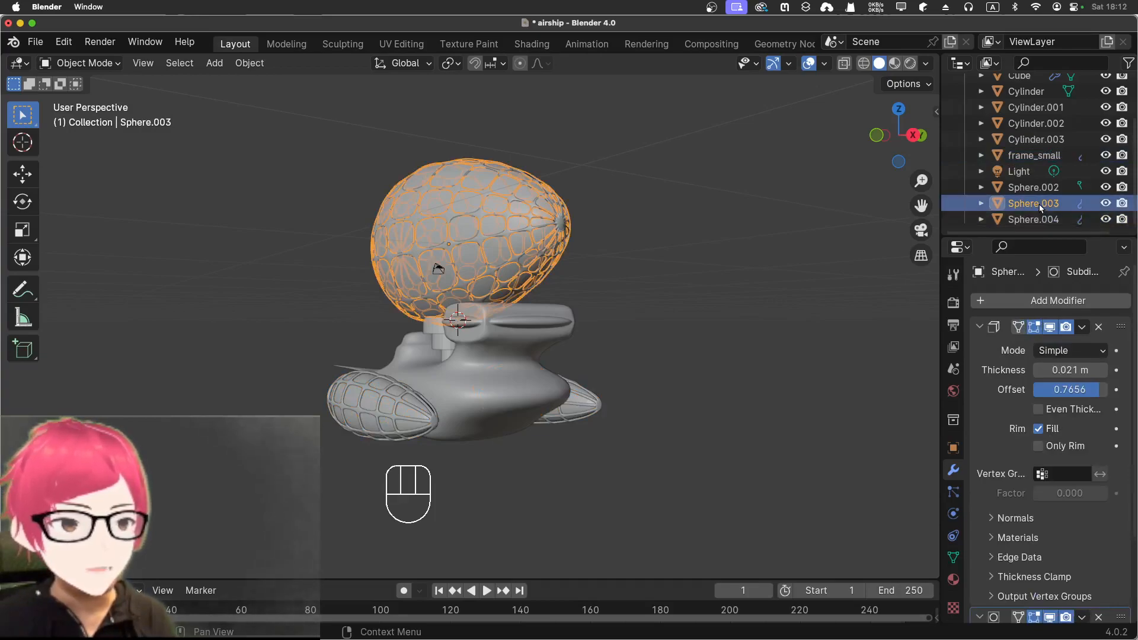
pyautogui.doubleClick(1039, 204)
pyautogui.write('frame_small')
pyautogui.press('BackSpace')
pyautogui.press('BackSpace')
pyautogui.press('BackSpace')
pyautogui.press('BackSpace')
pyautogui.press('BackSpace')
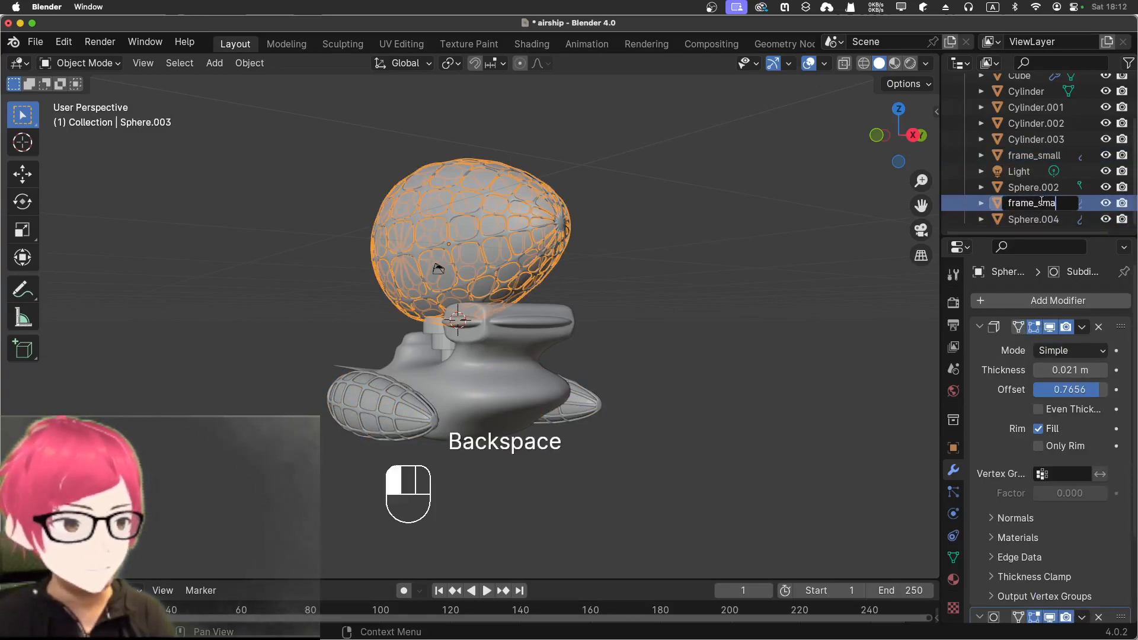
pyautogui.press('Return')
# Step: Rename Sphere.004, the mirrored small balloon body, as BL_Small
pyautogui.click(1016, 219)
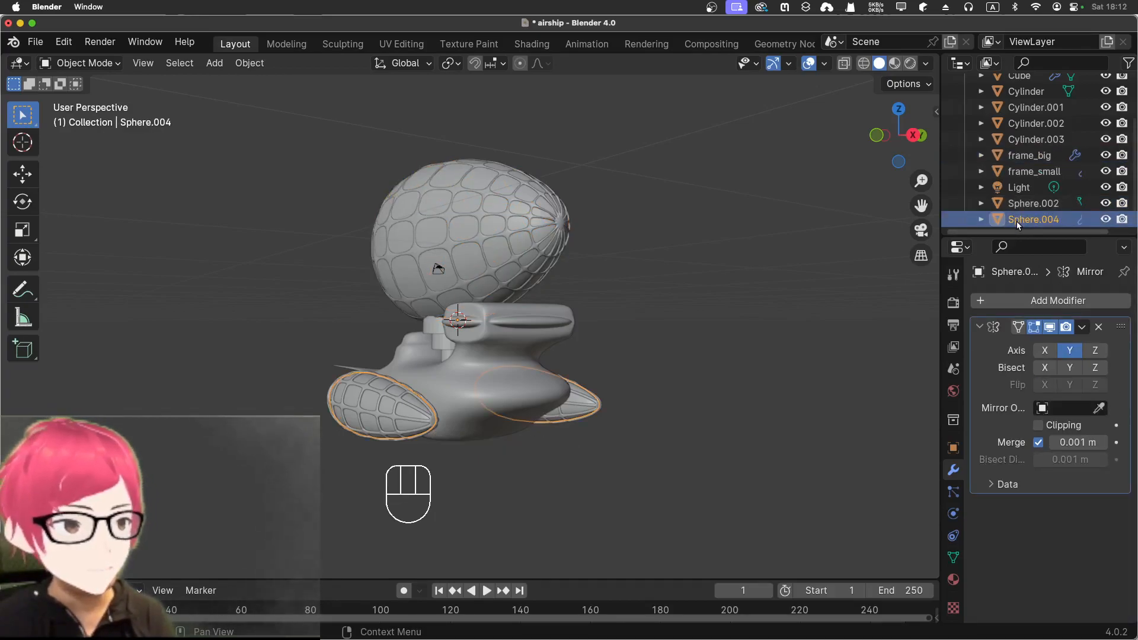
pyautogui.doubleClick(1016, 220)
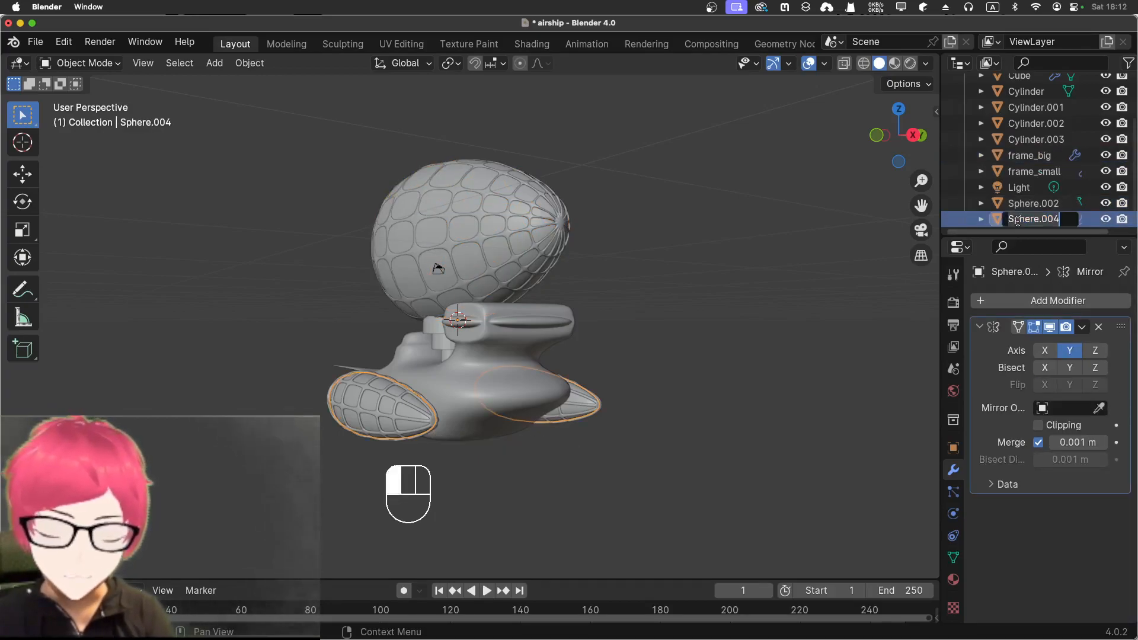
pyautogui.write('B')
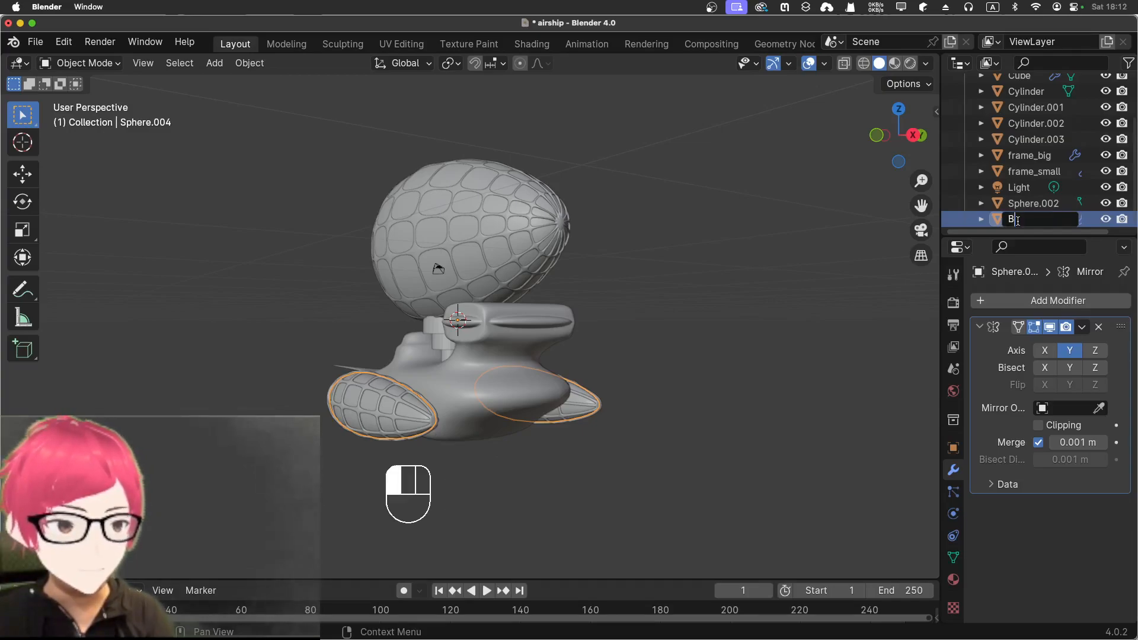
pyautogui.write('i')
pyautogui.press('BackSpace')
pyautogui.write('L_')
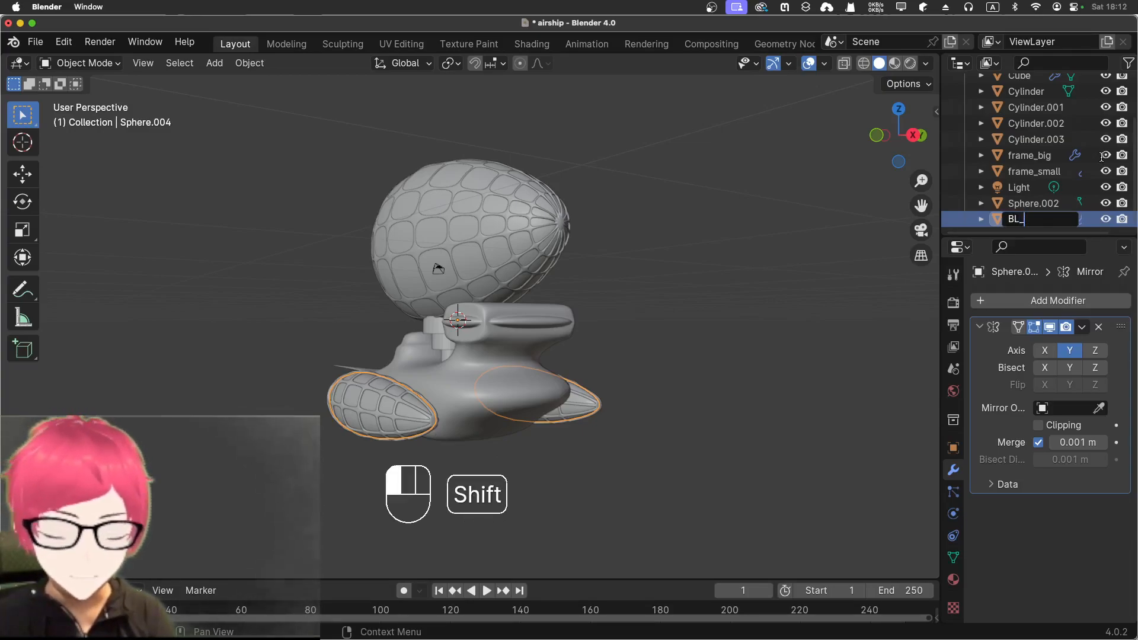
pyautogui.write('Small')
pyautogui.press('Return')
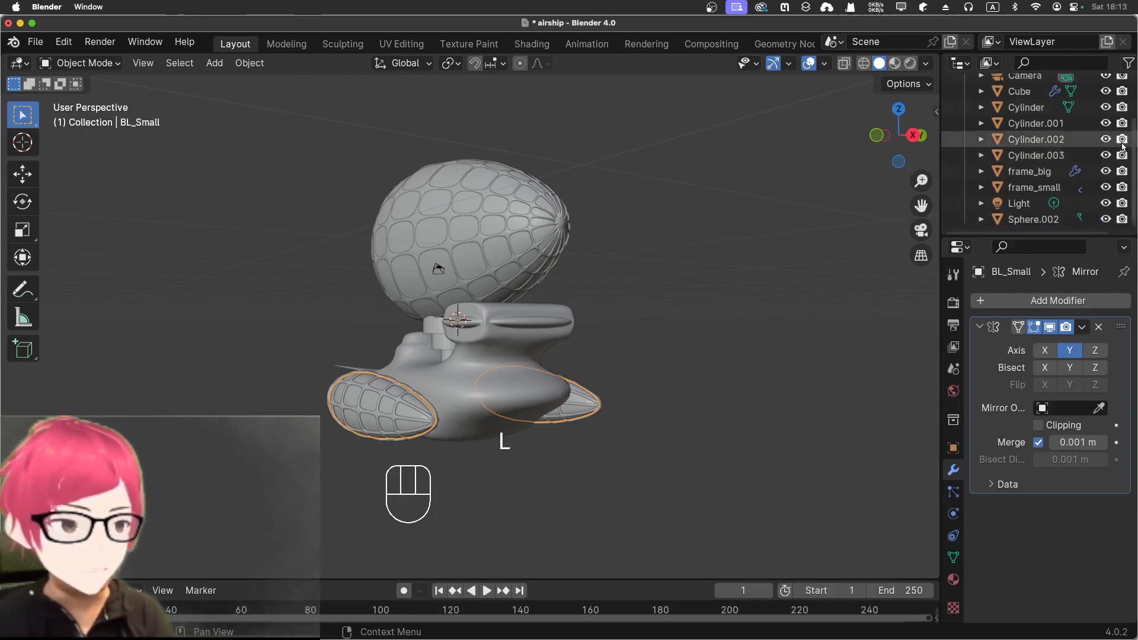
# Step: Rename Sphere.002, the large balloon body, as BL_Big
pyautogui.click(1047, 220)
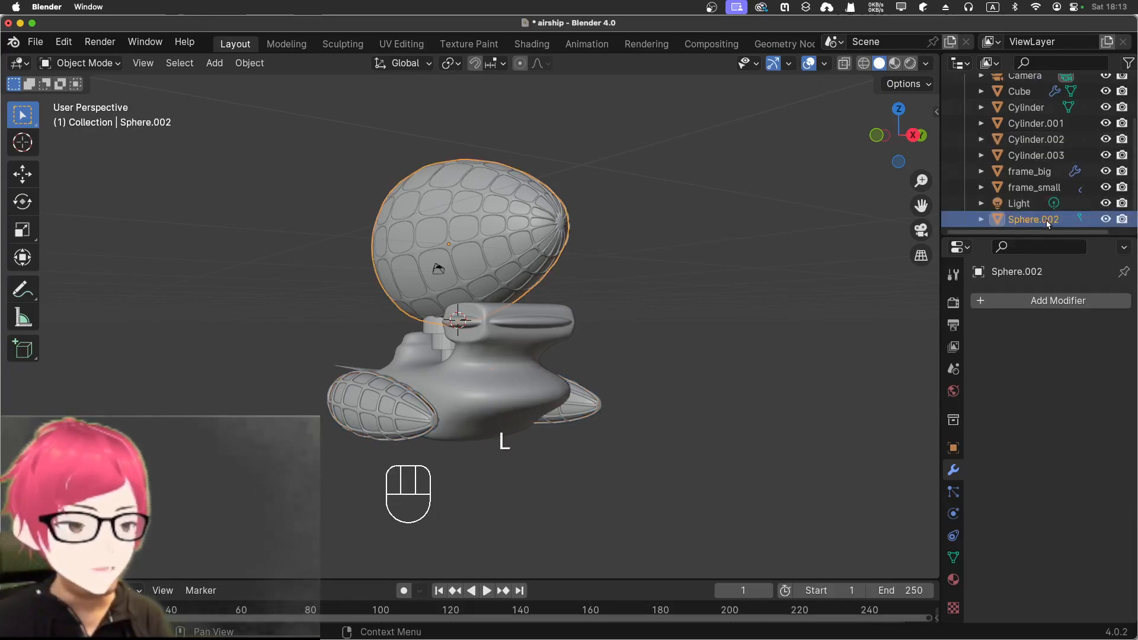
pyautogui.doubleClick(1047, 220)
pyautogui.write('BL_BIg')
pyautogui.press('Return')
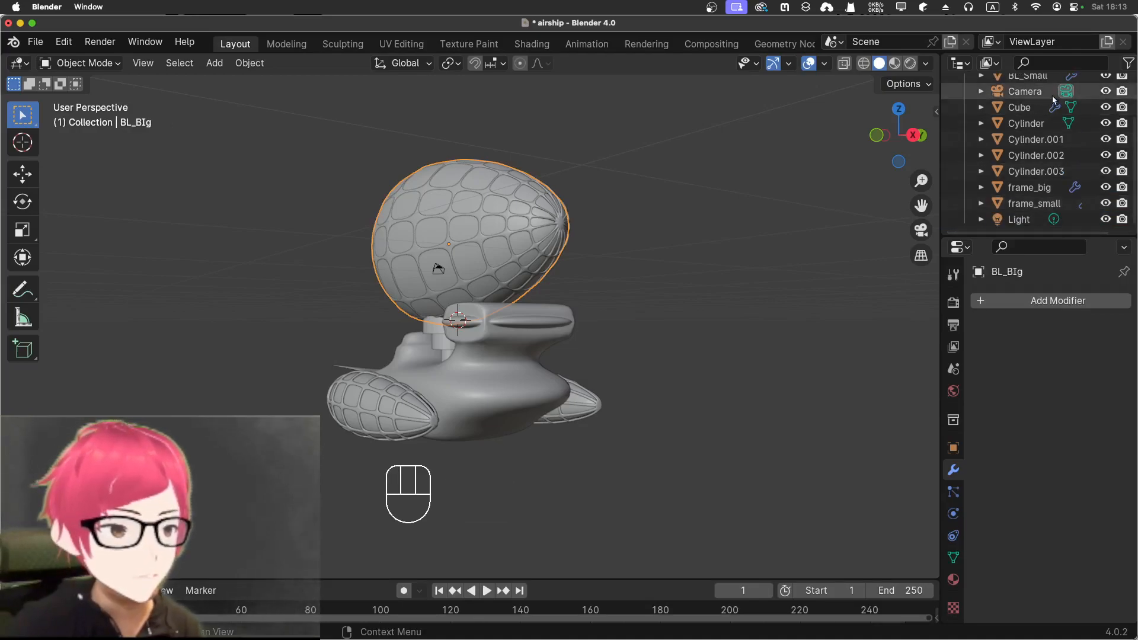
pyautogui.scroll(3, 1053, 100)
pyautogui.click(1035, 115)
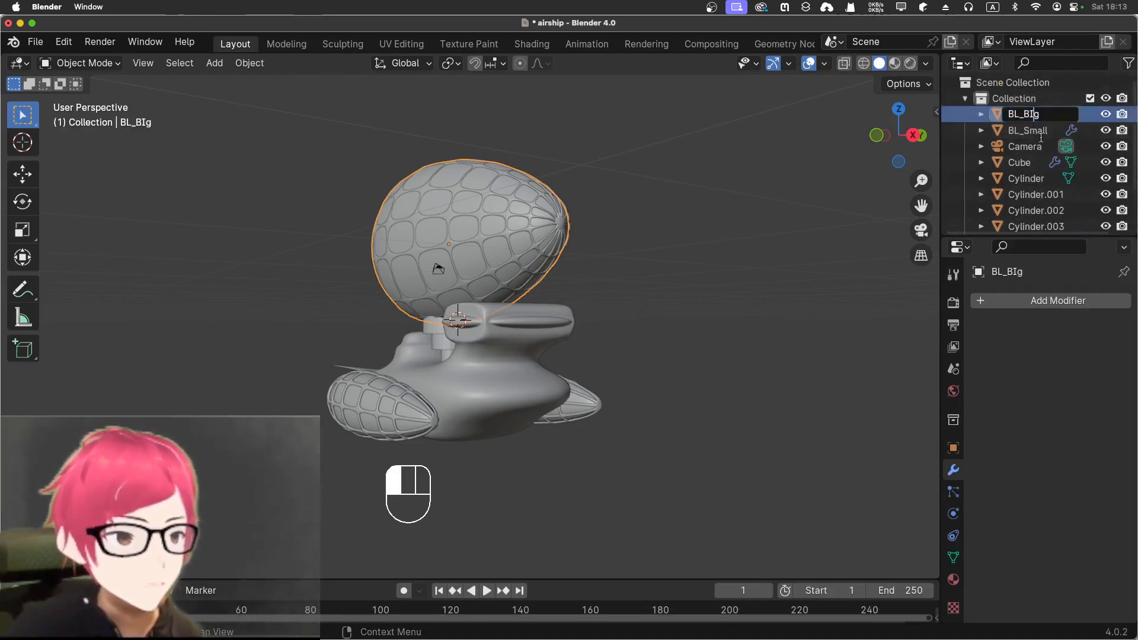
pyautogui.press('BackSpace')
pyautogui.write('i')
pyautogui.press('Return')
# Step: Examine which airship part each Cylinder object represents, toggling the visibility of Cylinder.003 off and on to locate it
pyautogui.scroll(-3, 1032, 226)
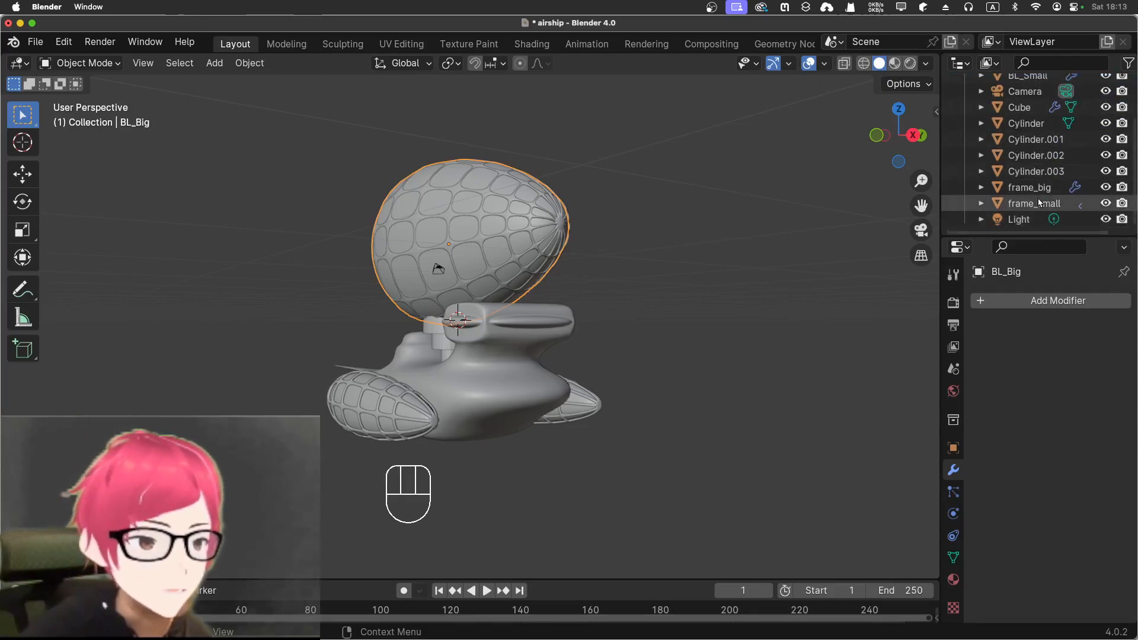
pyautogui.click(1031, 141)
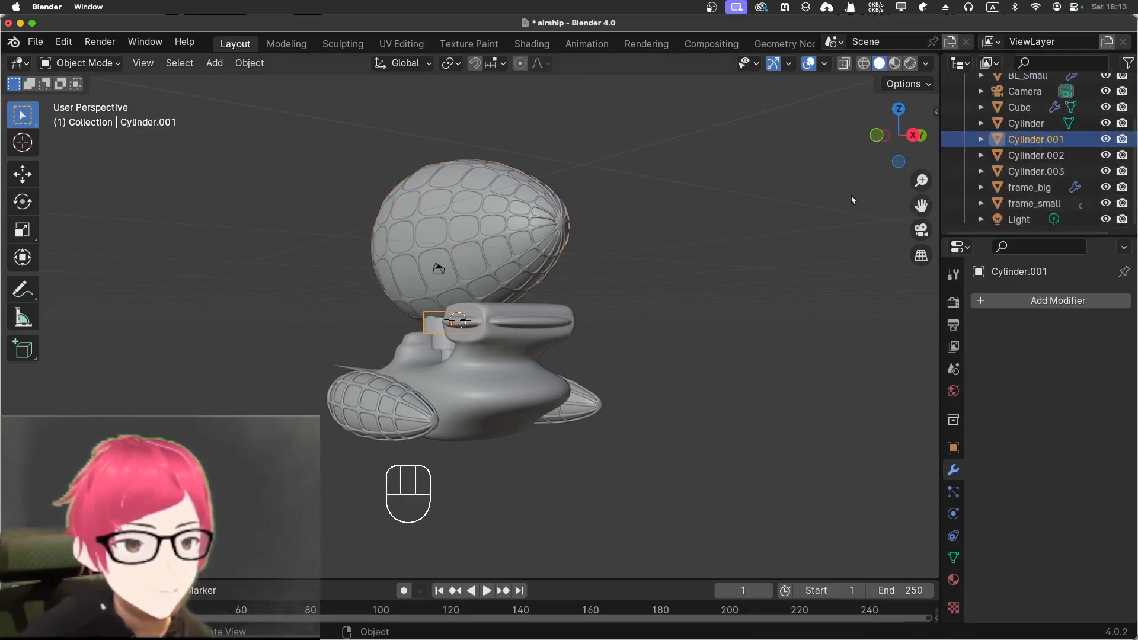
pyautogui.click(1031, 125)
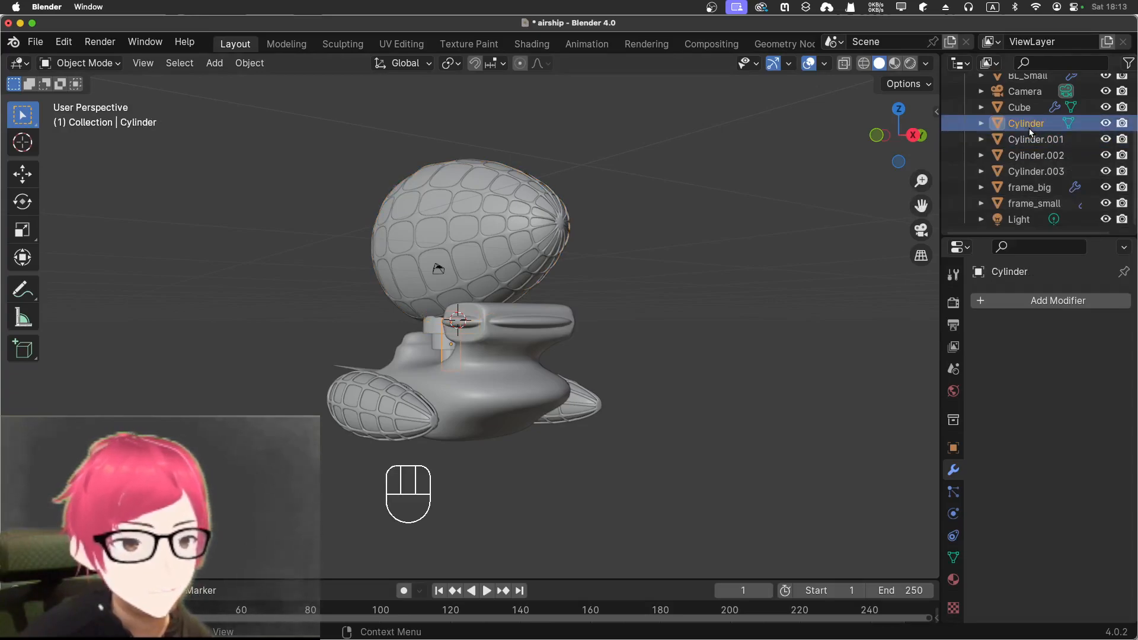
pyautogui.click(1028, 140)
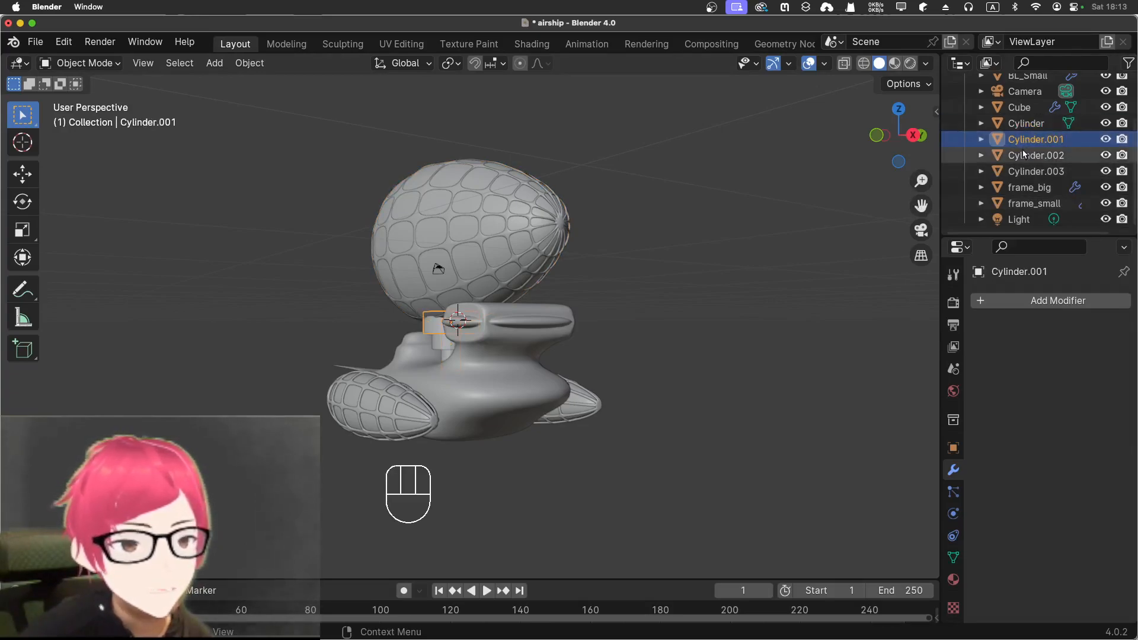
pyautogui.click(1024, 155)
pyautogui.click(1024, 171)
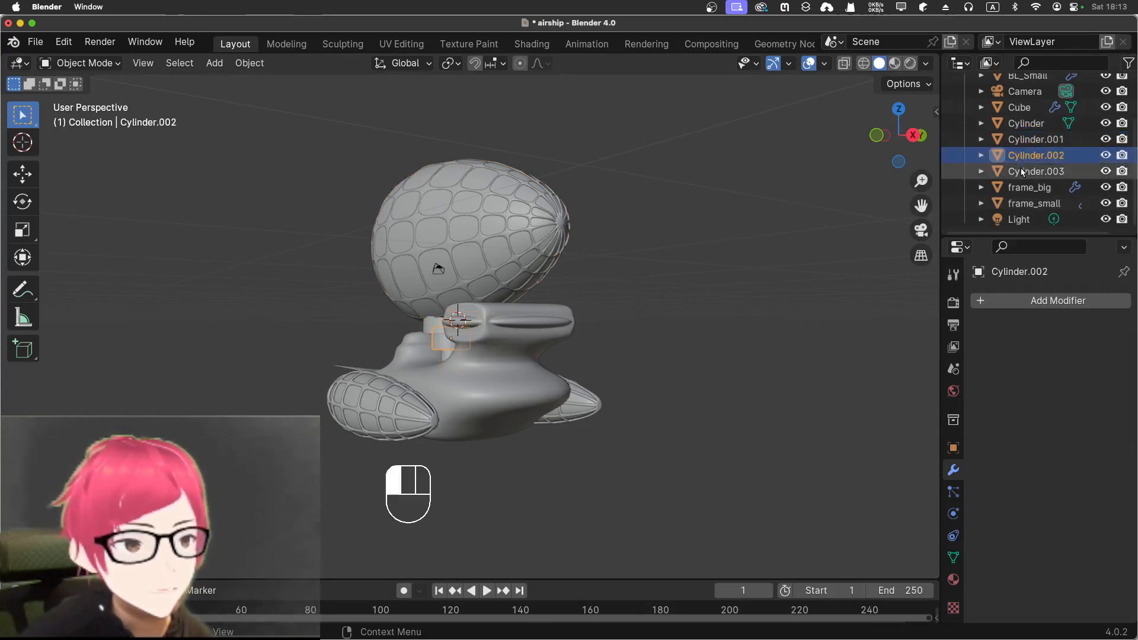
pyautogui.scroll(-2, 879, 186)
pyautogui.moveTo(878, 186); pyautogui.dragTo(157, 182, button='middle')
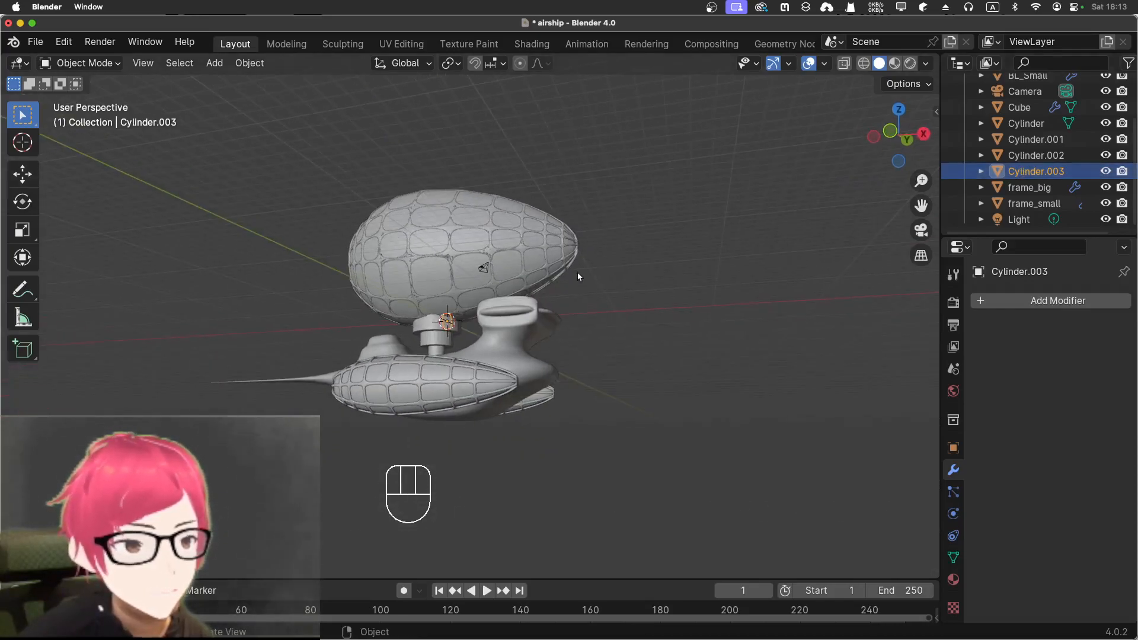
pyautogui.click(1106, 171)
pyautogui.click(1106, 171)
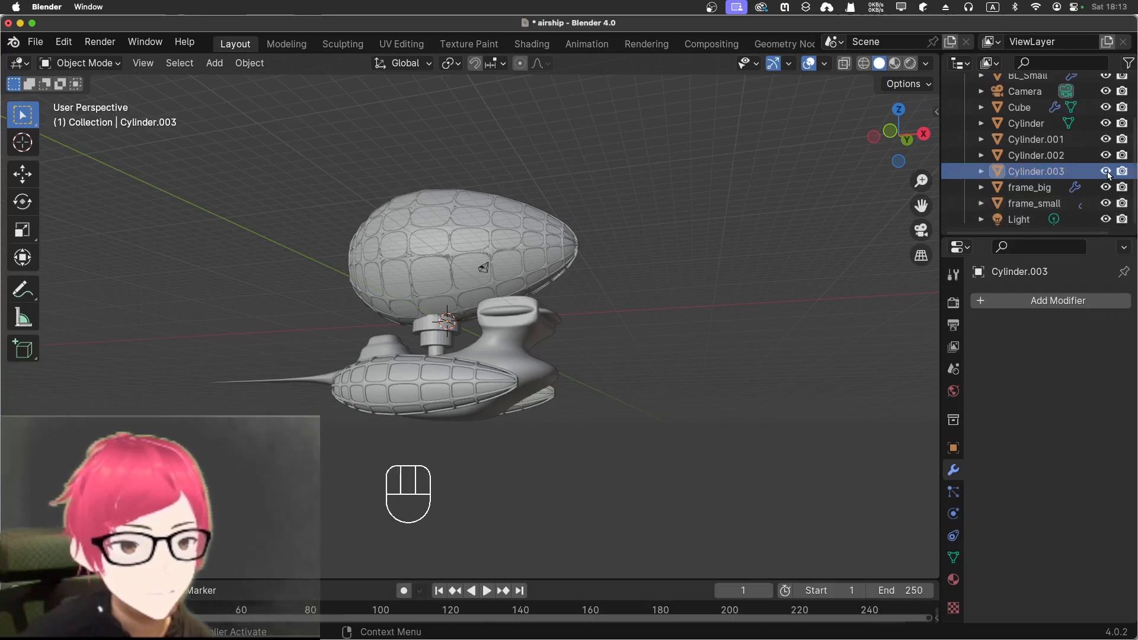
# Step: Move Cylinder.003 along the global X axis so it sits well clear of the airship's front
pyautogui.click(1107, 172)
pyautogui.click(1107, 172)
pyautogui.click(1083, 172)
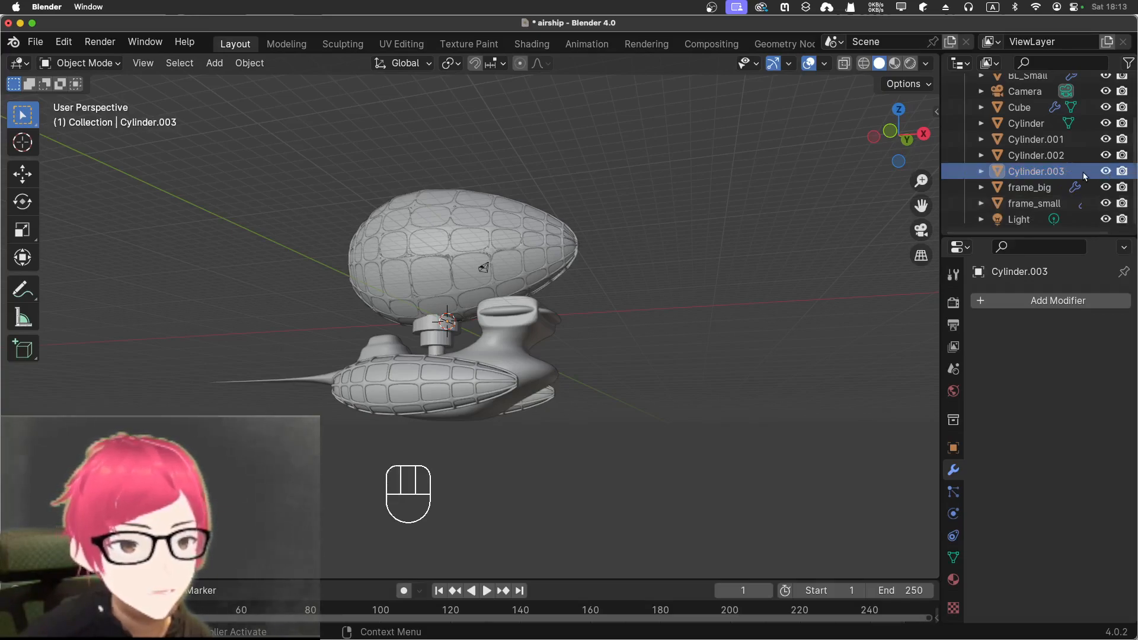
pyautogui.press('g')
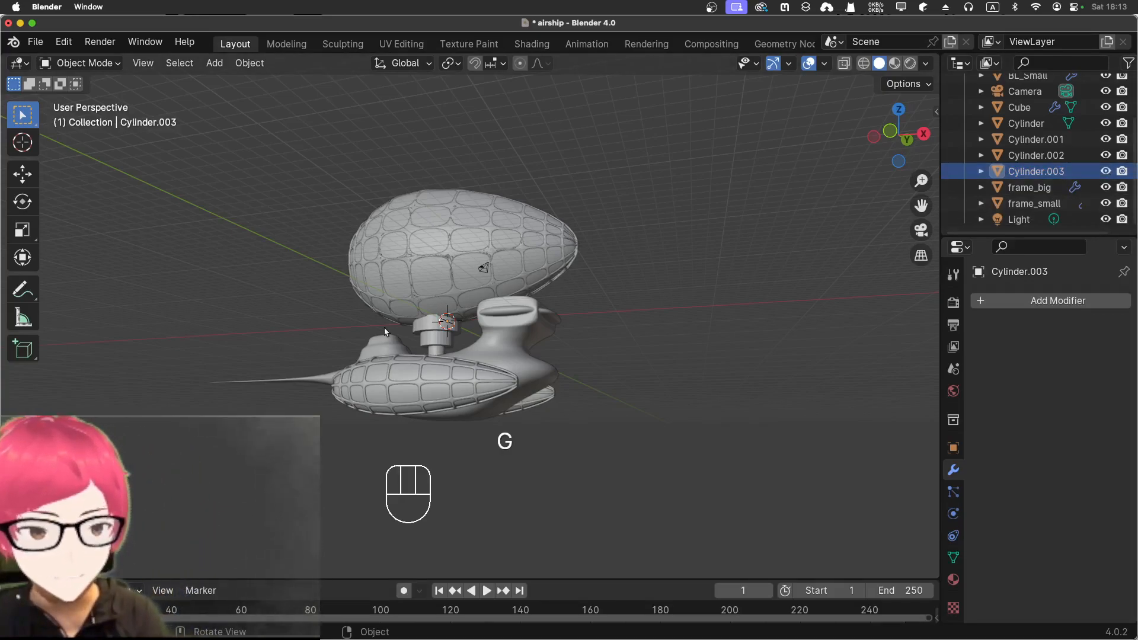
pyautogui.press('x')
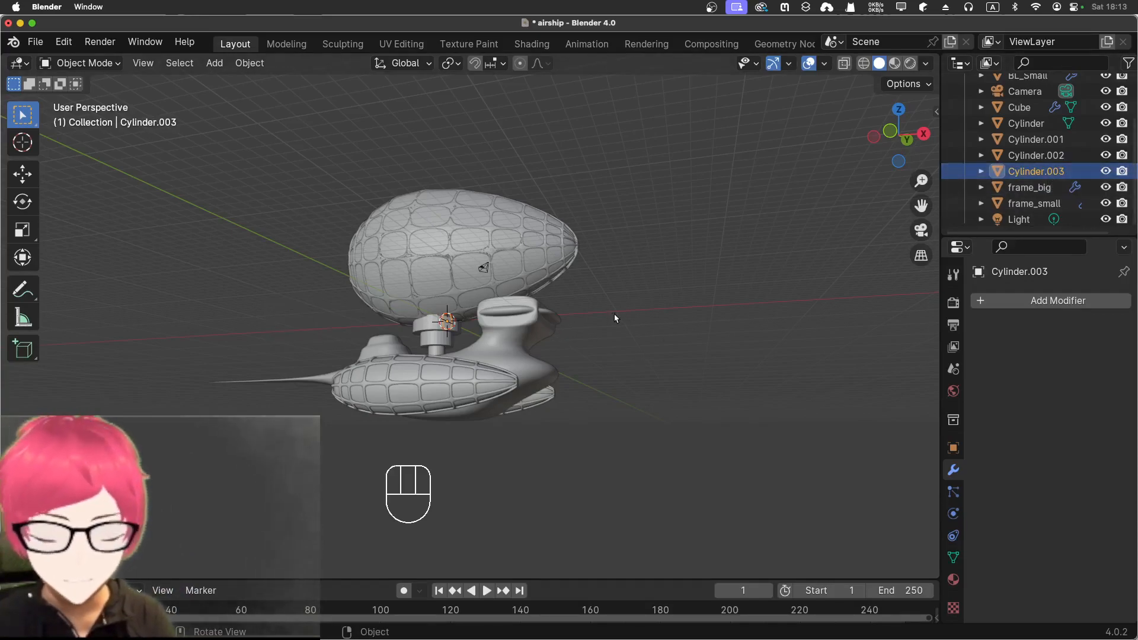
pyautogui.press('g')
pyautogui.press('x')
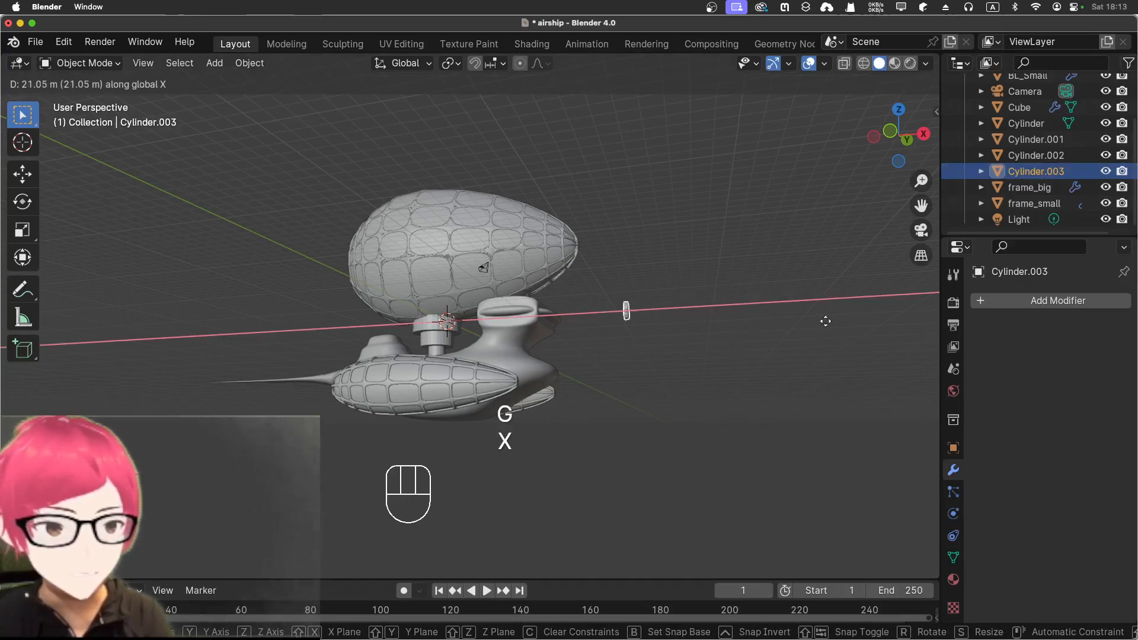
pyautogui.click(750, 329)
pyautogui.scroll(4, 754, 318)
pyautogui.scroll(-2, 754, 318)
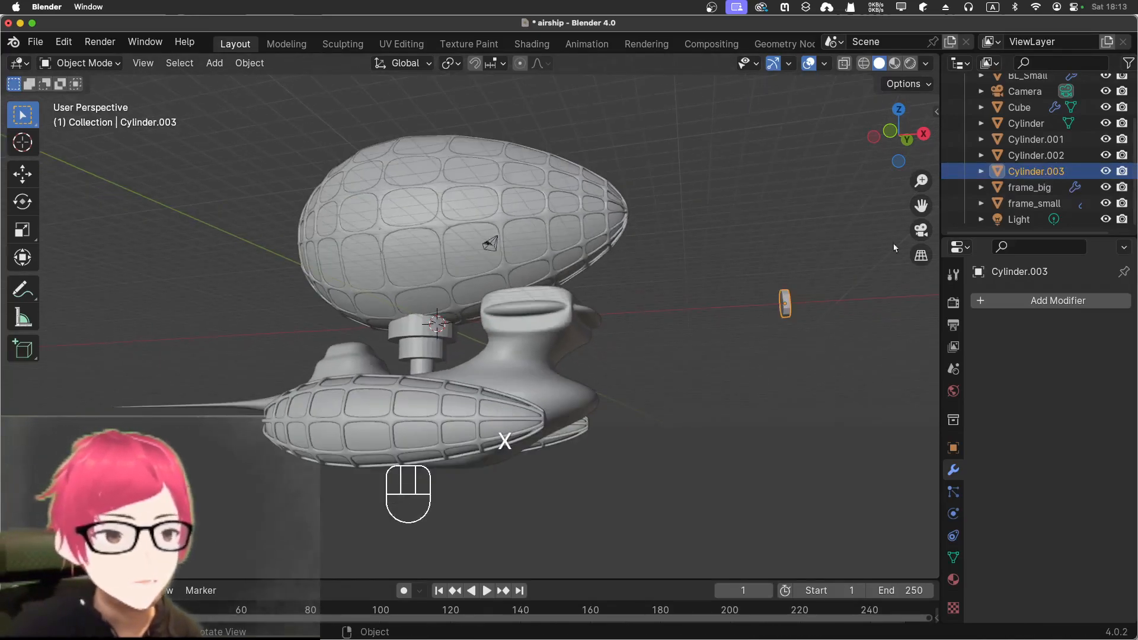
# Step: Rename Cylinder.003, the disc-shaped part, as PPL
pyautogui.doubleClick(1019, 171)
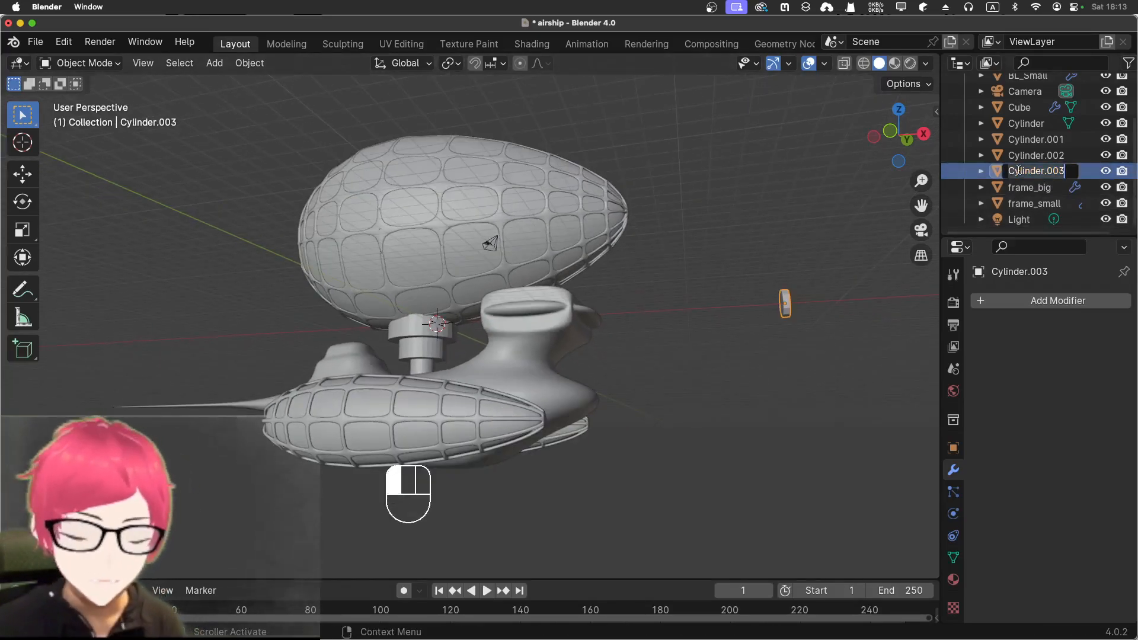
pyautogui.write('PPL')
pyautogui.press('Return')
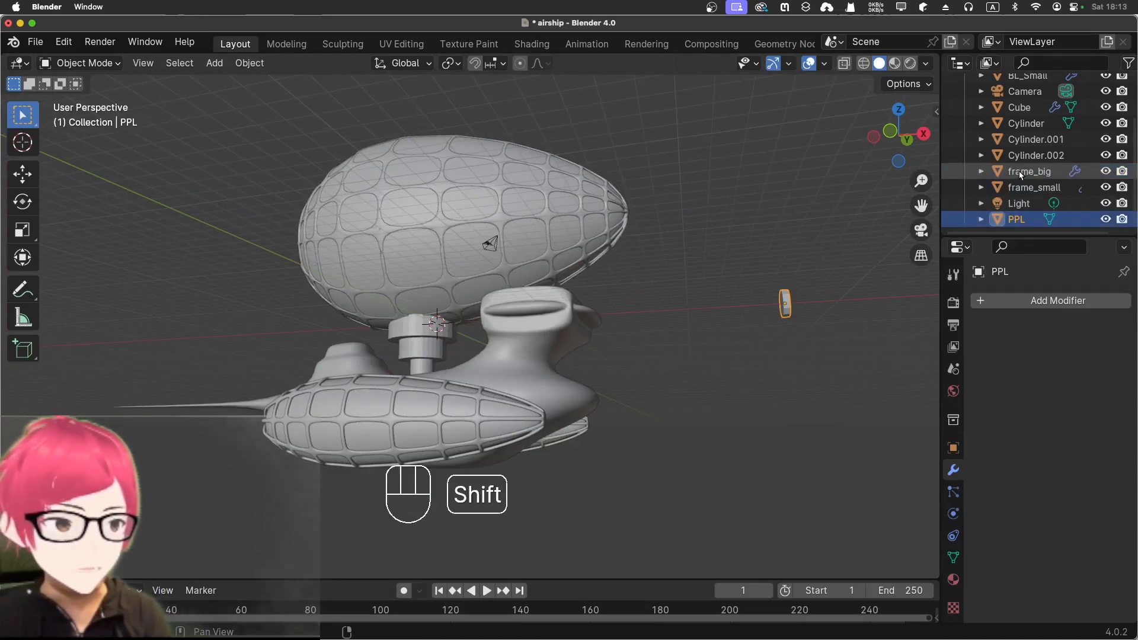
# Step: Apply Shade Smooth to the three stacked cylinders of the mount beneath the large balloon: Cylinder.001, Cylinder.002 and Cylinder
pyautogui.moveTo(806, 269); pyautogui.dragTo(746, 353, button='middle')
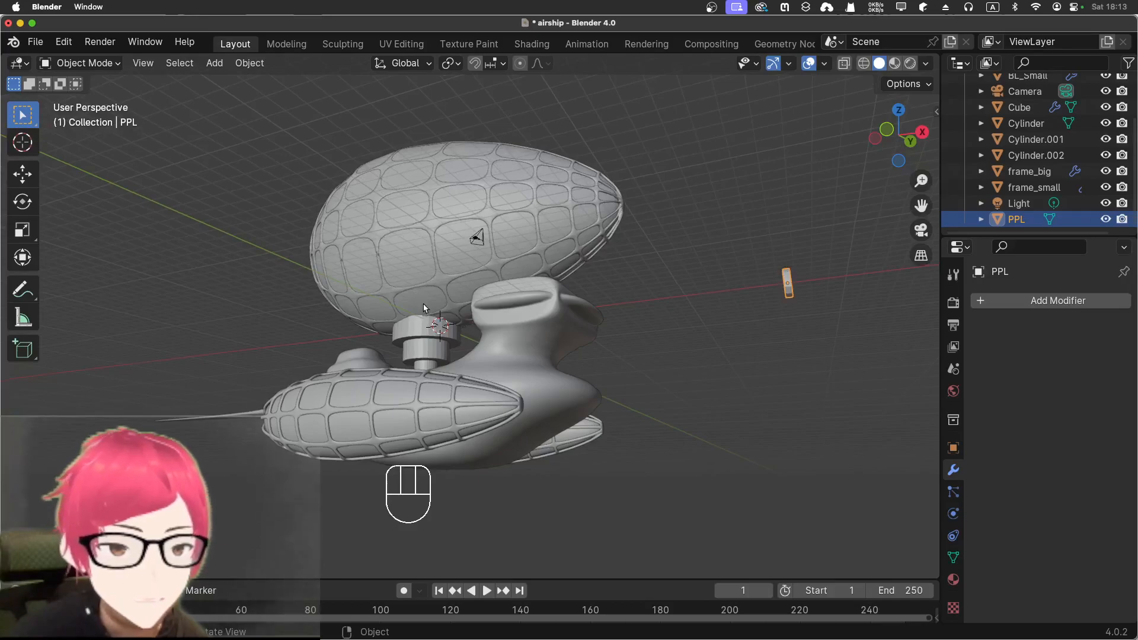
pyautogui.click(417, 332)
pyautogui.rightClick(418, 332)
pyautogui.click(418, 331)
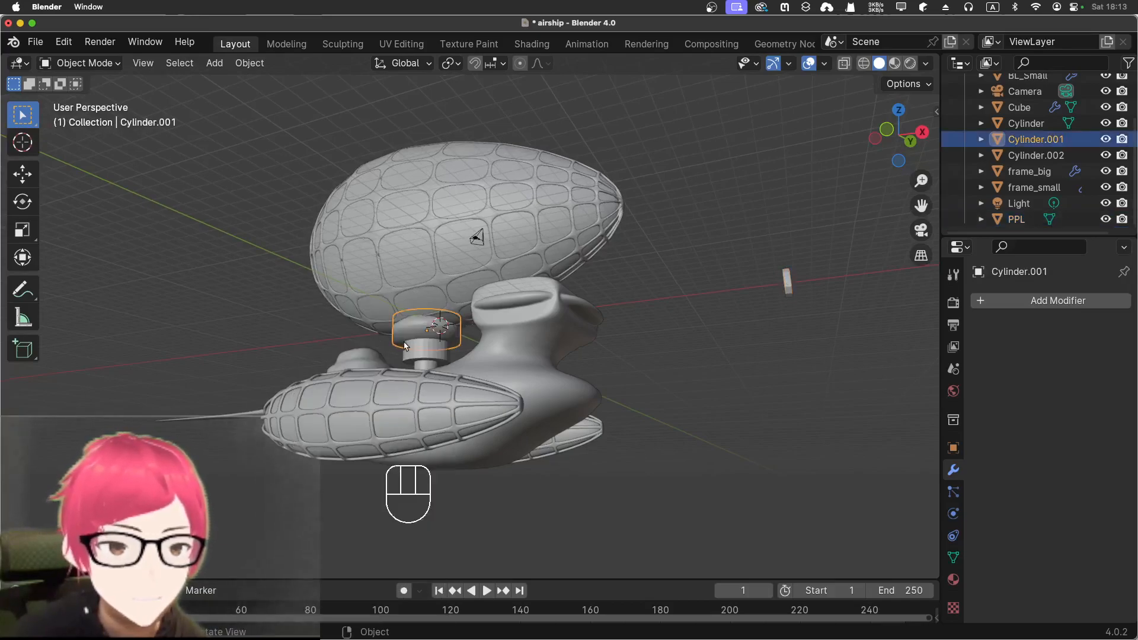
pyautogui.click(407, 354)
pyautogui.rightClick(391, 342)
pyautogui.click(391, 341)
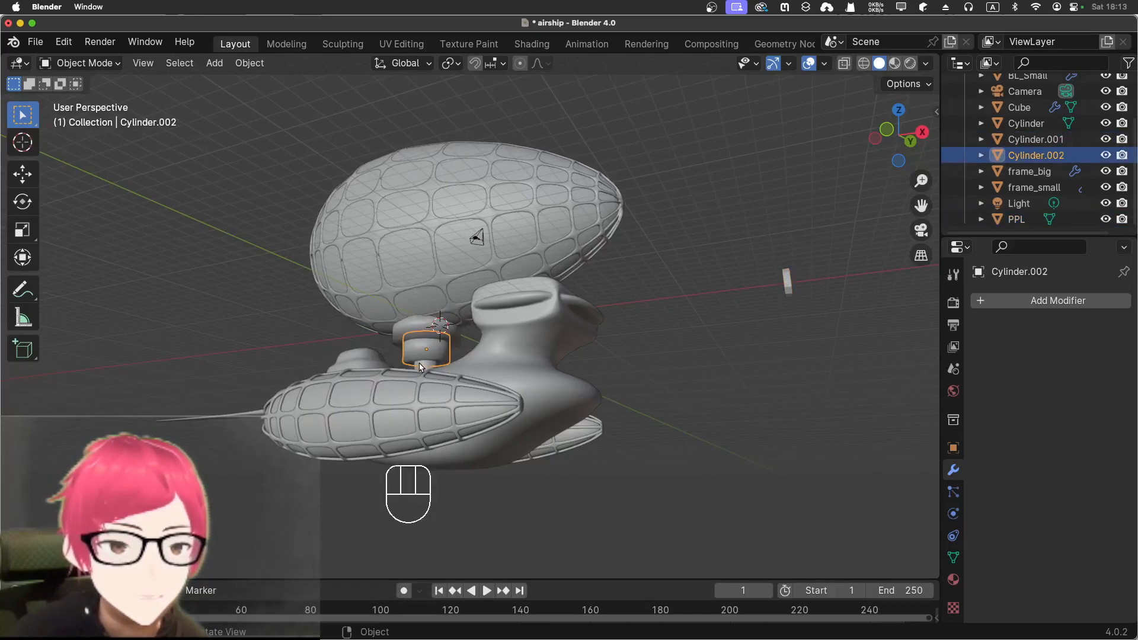
pyautogui.click(420, 366)
pyautogui.rightClick(421, 366)
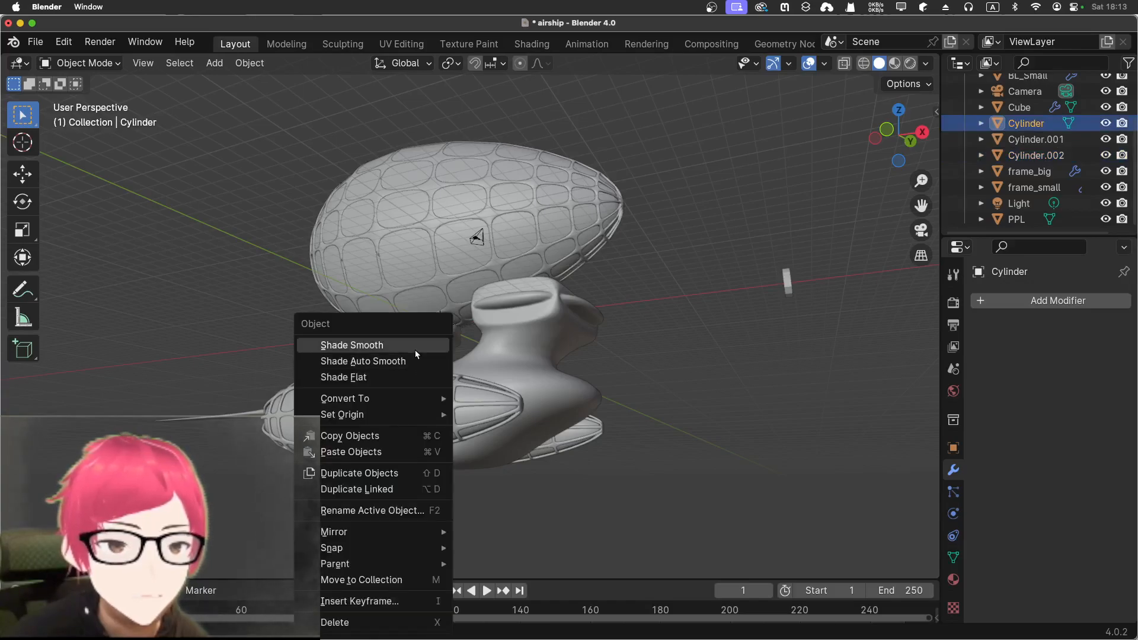
pyautogui.click(415, 347)
pyautogui.click(645, 325)
# Step: Duplicate Cylinder.002 of the balloon mount and move the copy about 3 m down along Z to the column's base on the hull
pyautogui.moveTo(646, 325); pyautogui.dragTo(746, 358, button='middle')
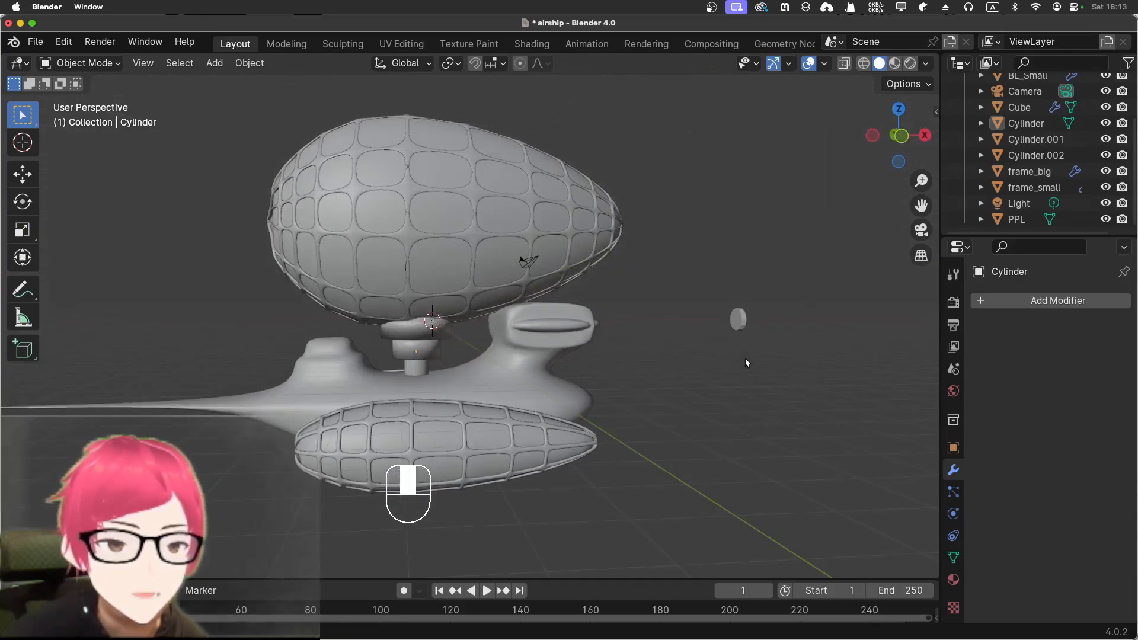
pyautogui.click(420, 354)
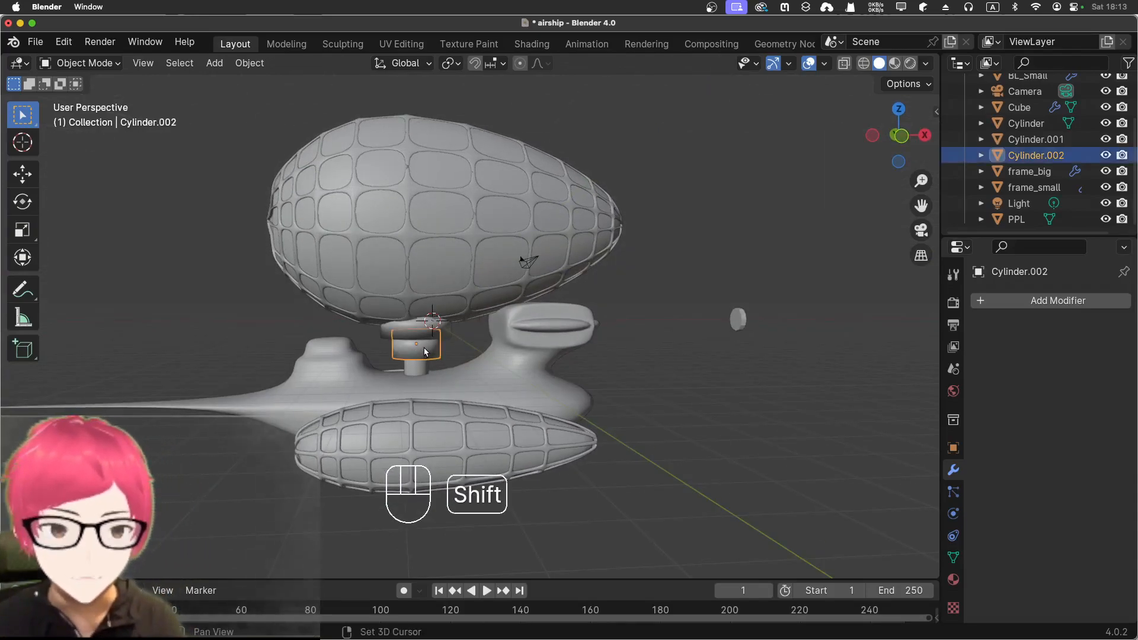
pyautogui.hotkey('shift', 'd')
pyautogui.press('z')
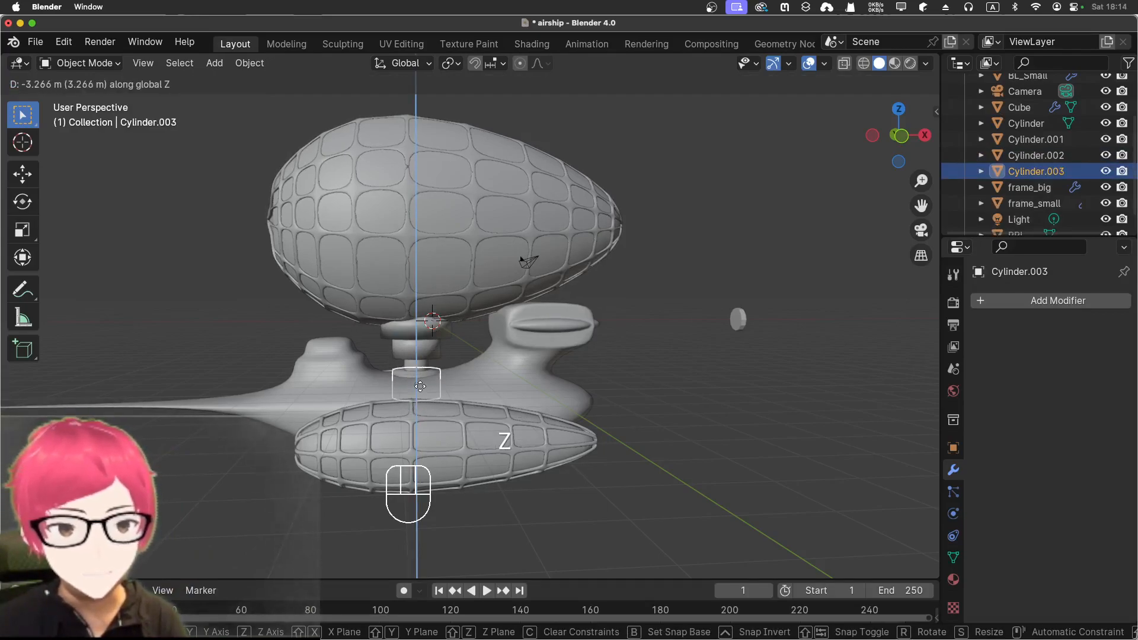
pyautogui.click(422, 389)
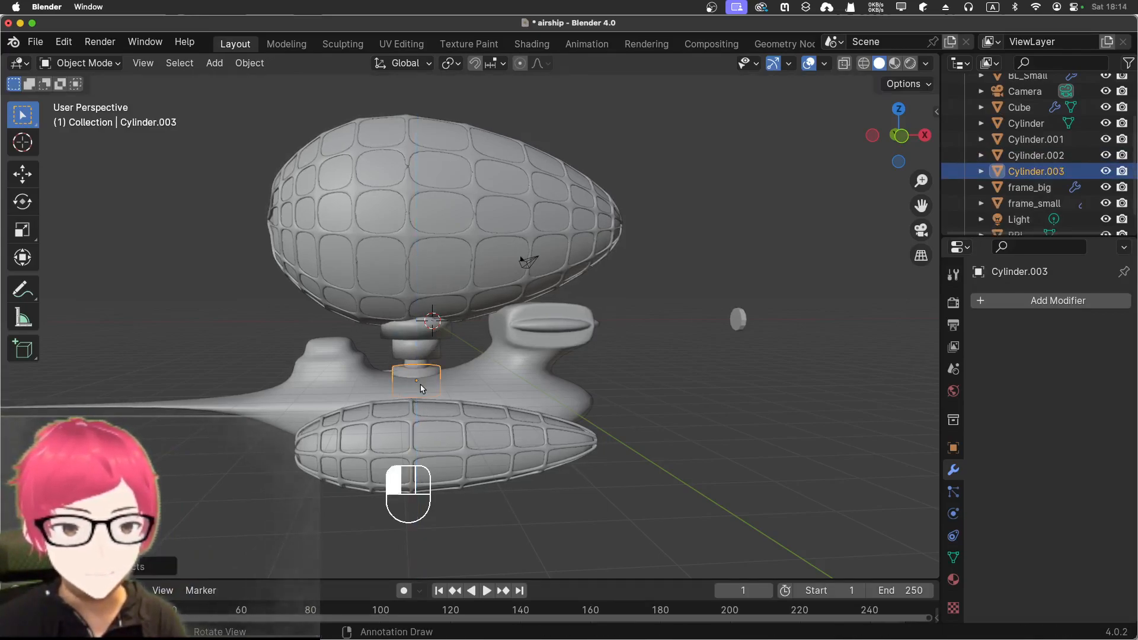
pyautogui.click(734, 433)
pyautogui.moveTo(552, 401); pyautogui.dragTo(478, 407, button='middle')
pyautogui.scroll(3, 569, 372)
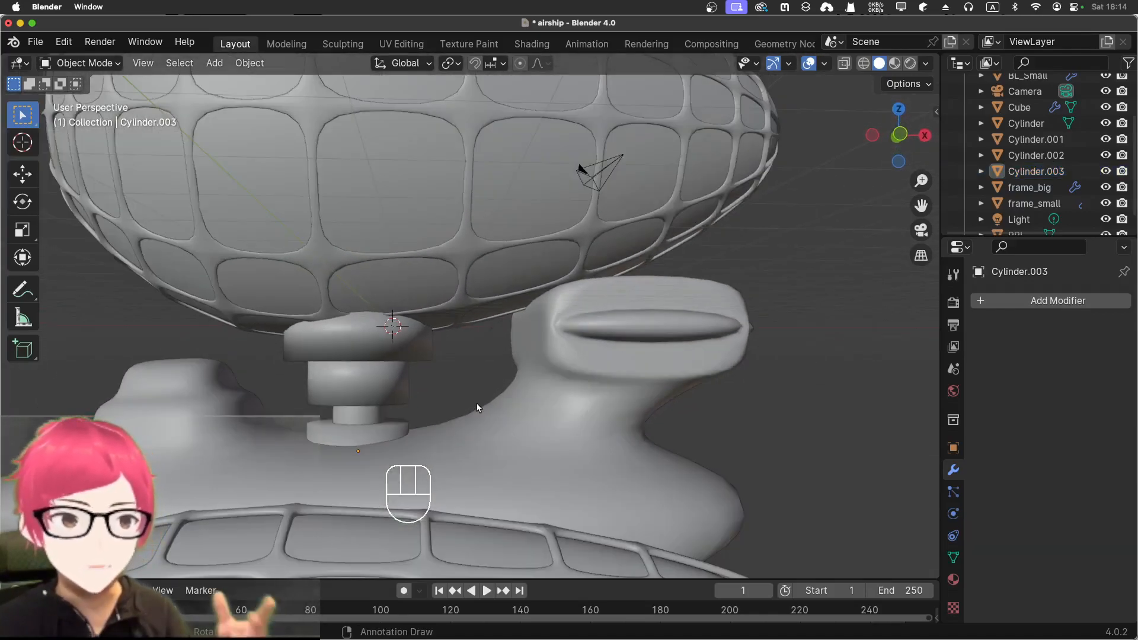
# Step: Isolate the PPL disc by hiding all other objects in the scene
pyautogui.scroll(-5, 537, 391)
pyautogui.moveTo(680, 393); pyautogui.dragTo(504, 433, button='middle')
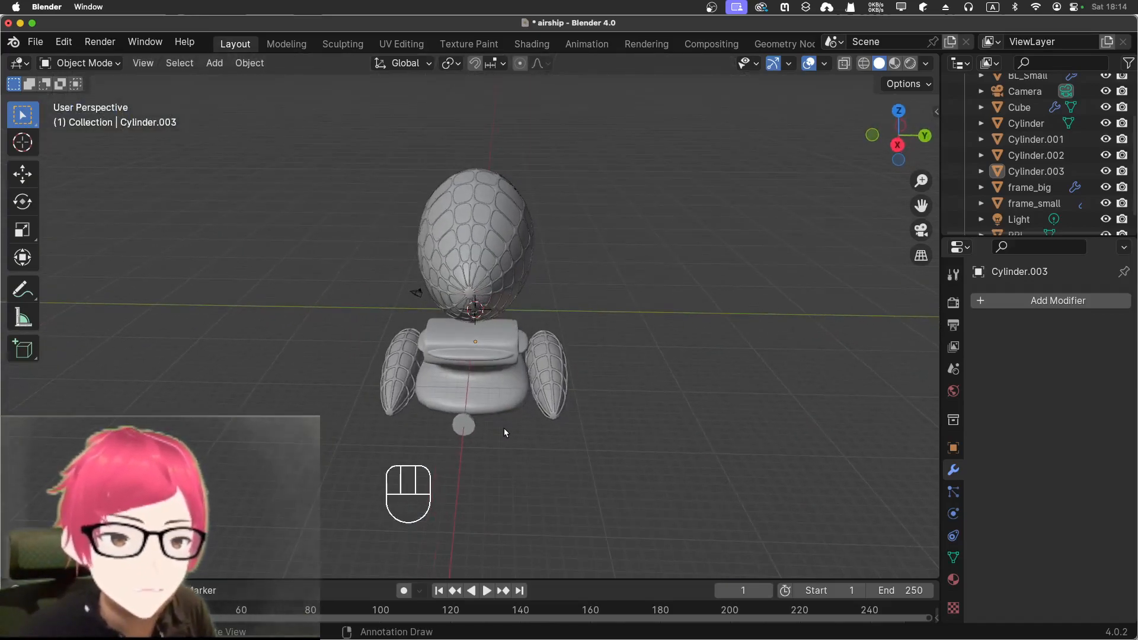
pyautogui.moveTo(368, 407); pyautogui.dragTo(445, 422, button='middle')
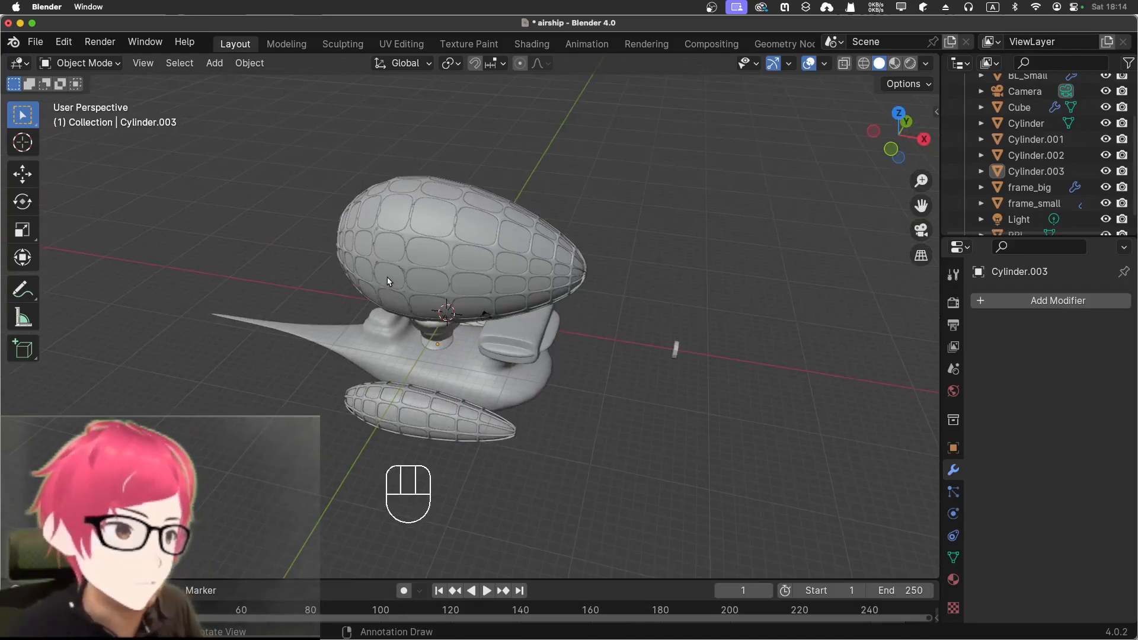
pyautogui.moveTo(656, 353); pyautogui.dragTo(585, 351, button='middle')
pyautogui.scroll(6, 642, 379)
pyautogui.click(522, 351)
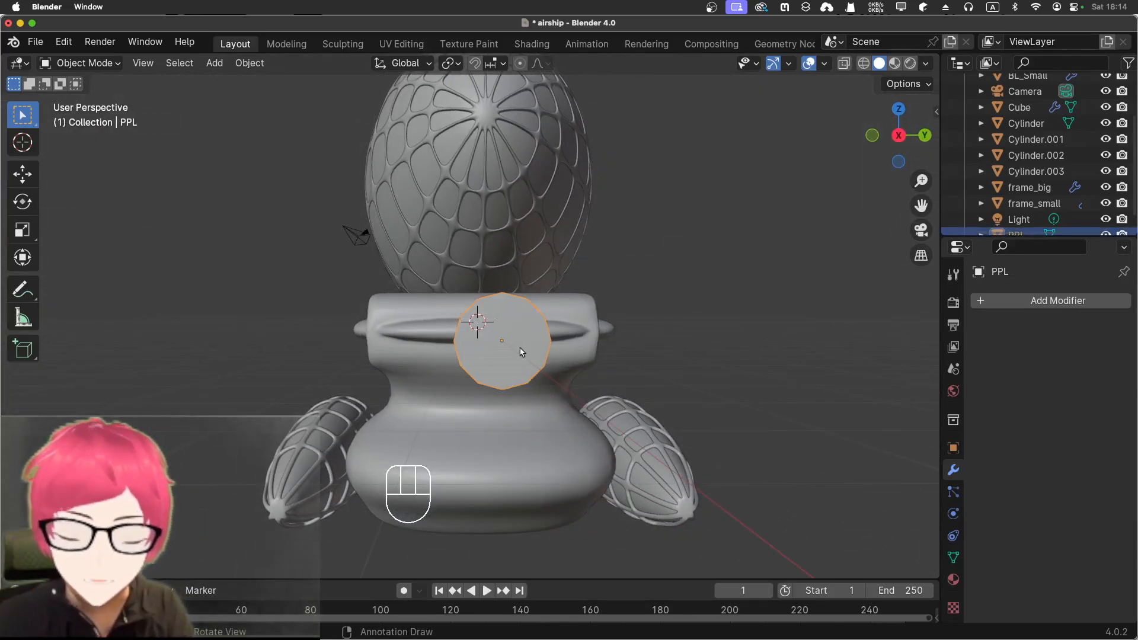
pyautogui.hotkey('shift', 'h')
pyautogui.scroll(10, 533, 356)
pyautogui.scroll(-8, 533, 356)
# Step: Show the PPL disc as a see-through wireframe and enter Edit Mode with face selection
pyautogui.click(863, 62)
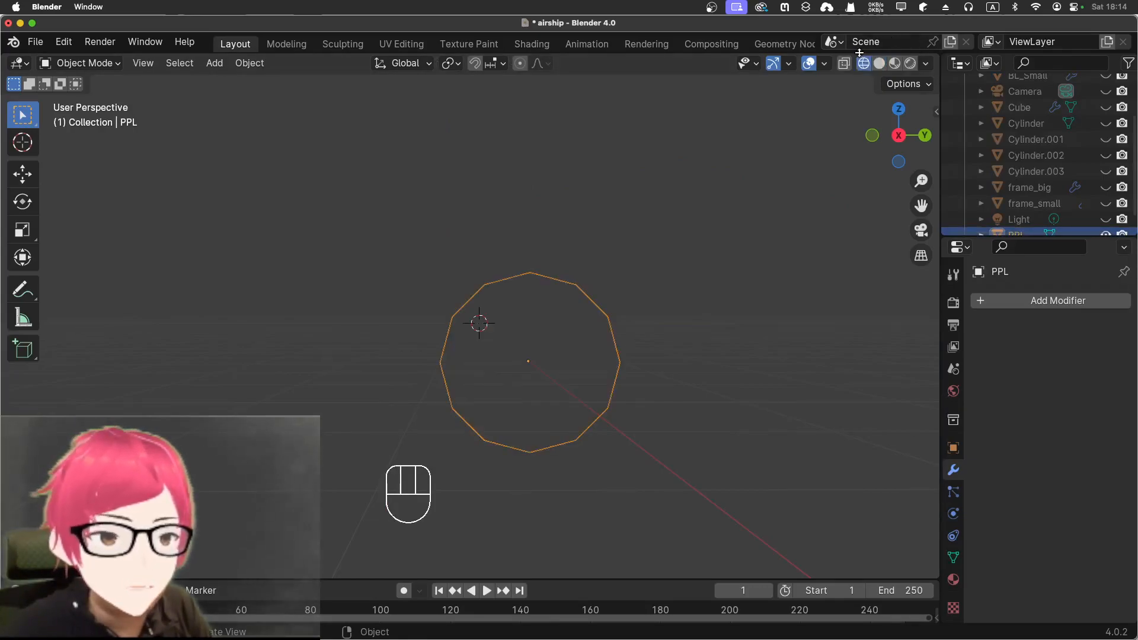
pyautogui.click(844, 64)
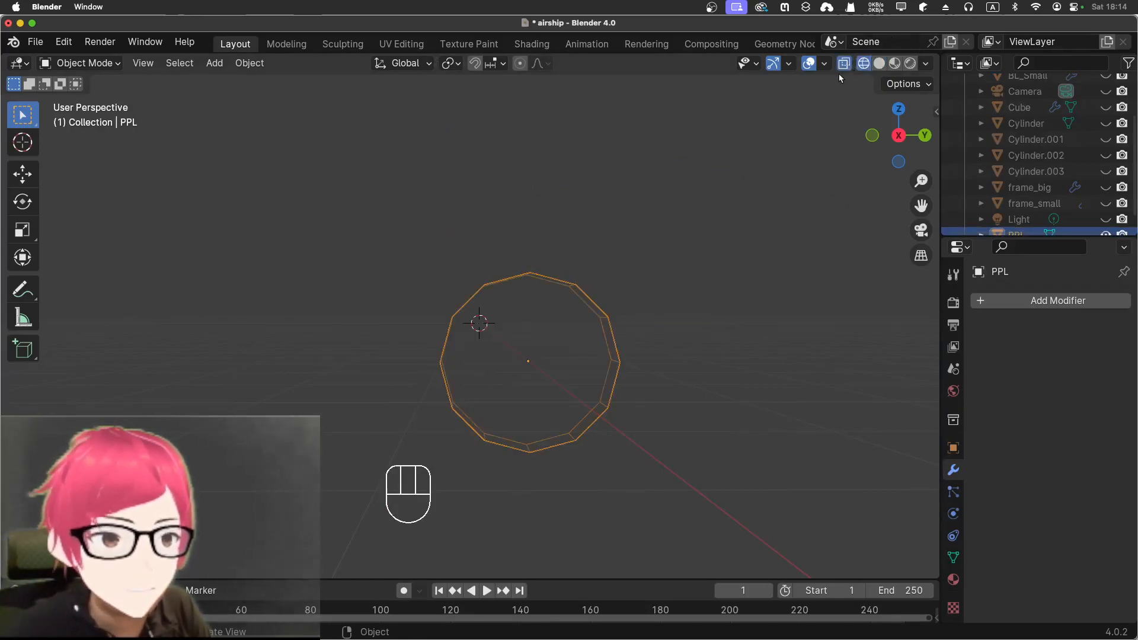
pyautogui.moveTo(108, 69); pyautogui.dragTo(102, 96)
pyautogui.click(379, 232)
pyautogui.moveTo(445, 242); pyautogui.dragTo(436, 326, button='middle')
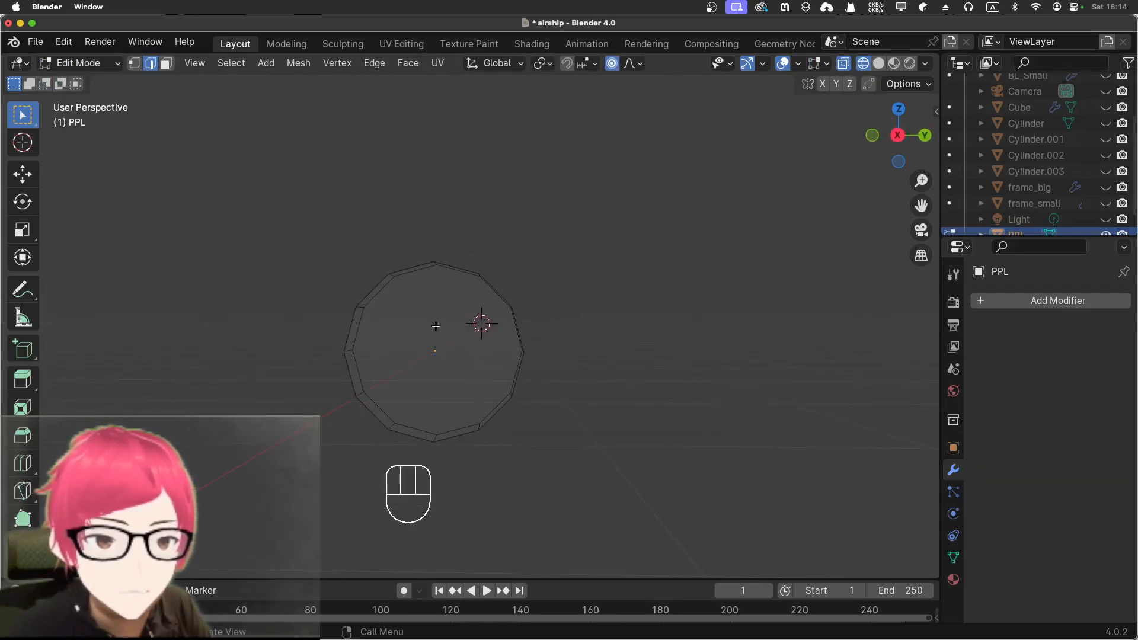
pyautogui.click(166, 62)
# Step: Select both circular end faces of the PPL disc
pyautogui.click(16, 113)
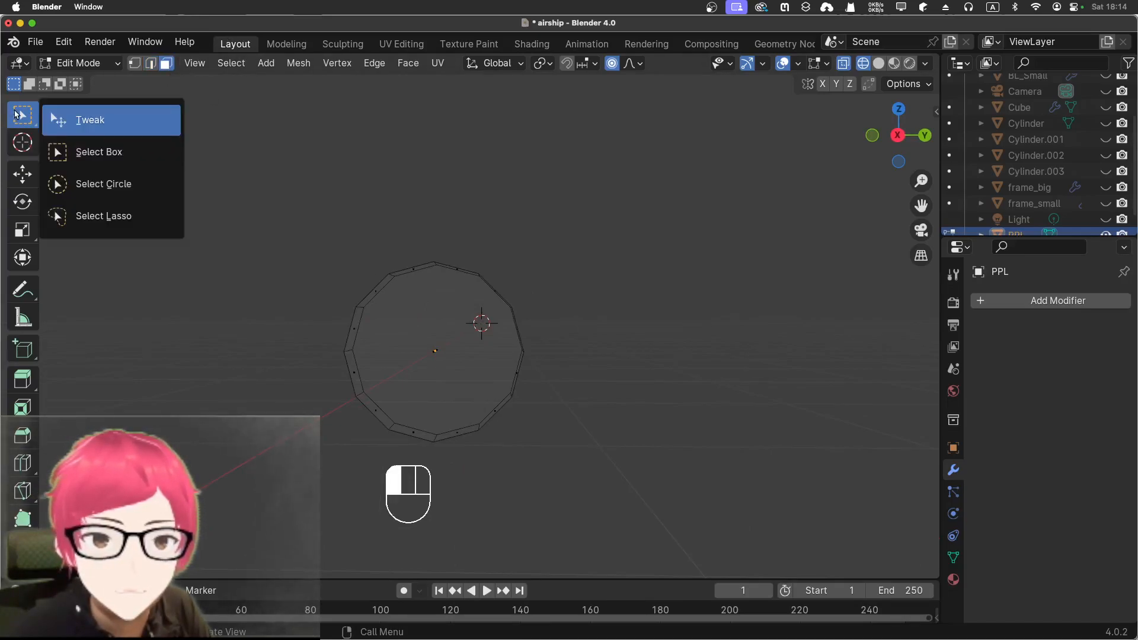
pyautogui.click(16, 113)
pyautogui.moveTo(16, 112); pyautogui.dragTo(91, 148)
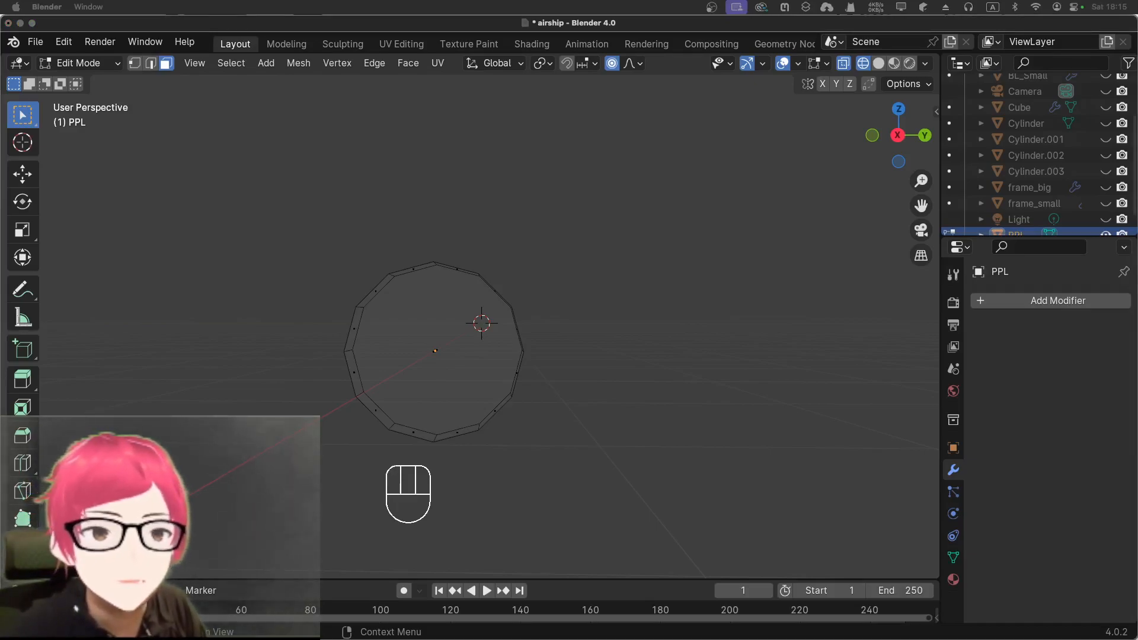
pyautogui.click(627, 289)
pyautogui.click(419, 330)
pyautogui.click(568, 353)
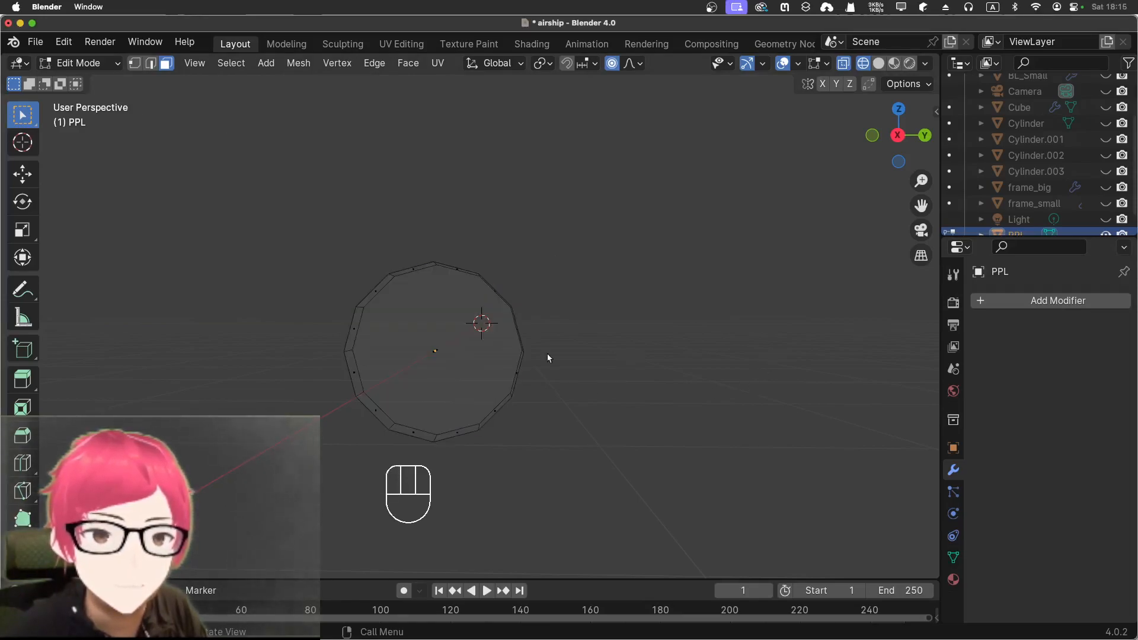
pyautogui.click(437, 357)
pyautogui.moveTo(632, 378)
pyautogui.mouseDown(button='middle')
pyautogui.moveTo(446, 385)
pyautogui.moveTo(625, 364)
pyautogui.moveTo(633, 392)
pyautogui.mouseUp(button='middle')
pyautogui.click(601, 393)
pyautogui.click(538, 384)
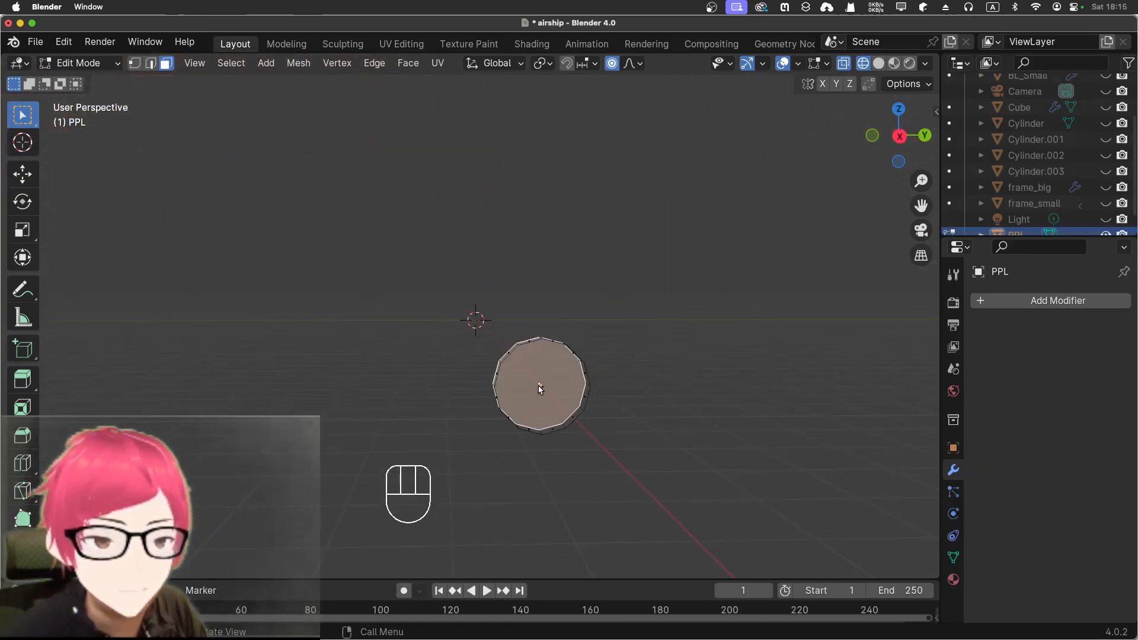
pyautogui.moveTo(436, 357); pyautogui.dragTo(340, 333, button='middle')
pyautogui.moveTo(226, 282); pyautogui.dragTo(233, 292)
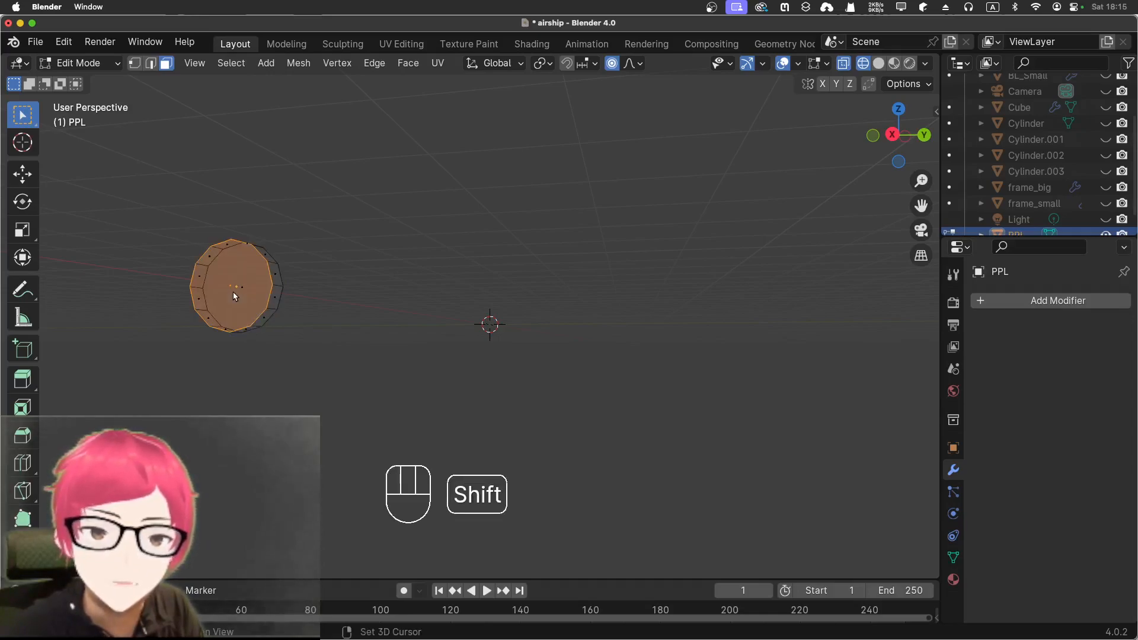
pyautogui.moveTo(431, 326); pyautogui.dragTo(490, 347, button='middle')
pyautogui.keyDown('shift'); pyautogui.click(759, 464); pyautogui.keyUp('shift')
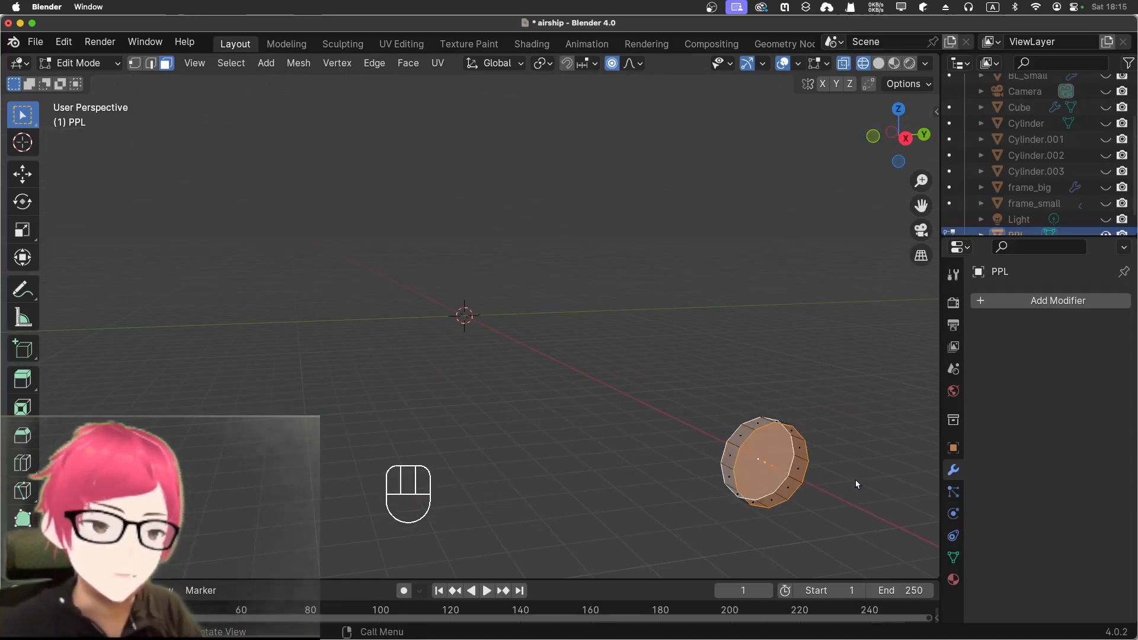
# Step: In the right orthographic view, inset both end faces to about 40 percent of their radius and bridge them into a central through hole
pyautogui.press('KP_1')
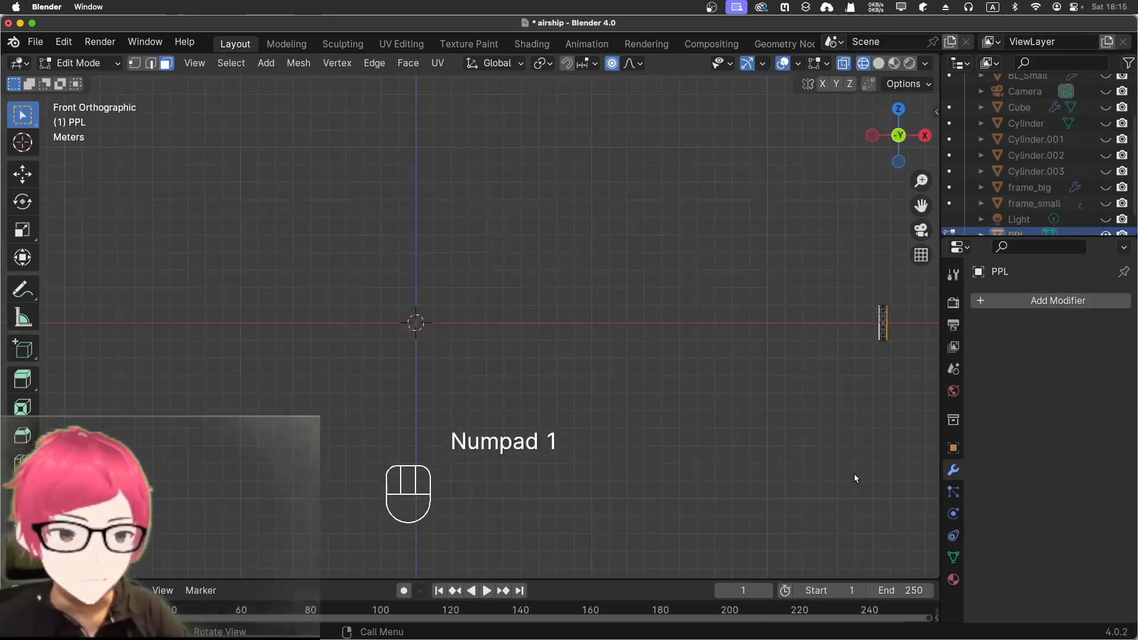
pyautogui.press('KP_3')
pyautogui.press('KP_Decimal')
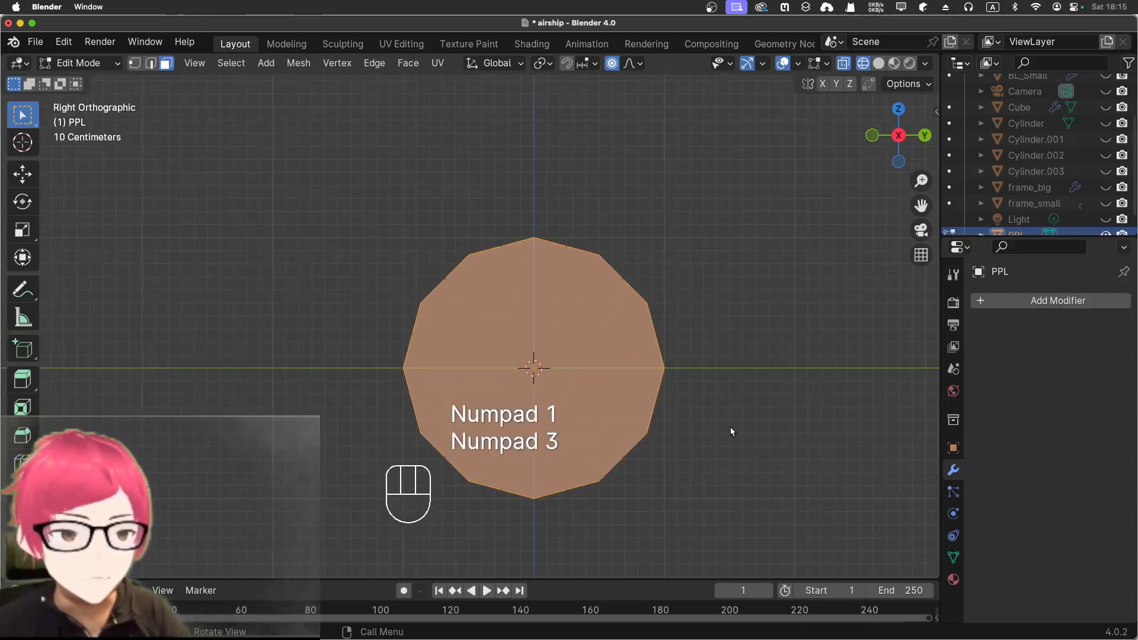
pyautogui.press('i')
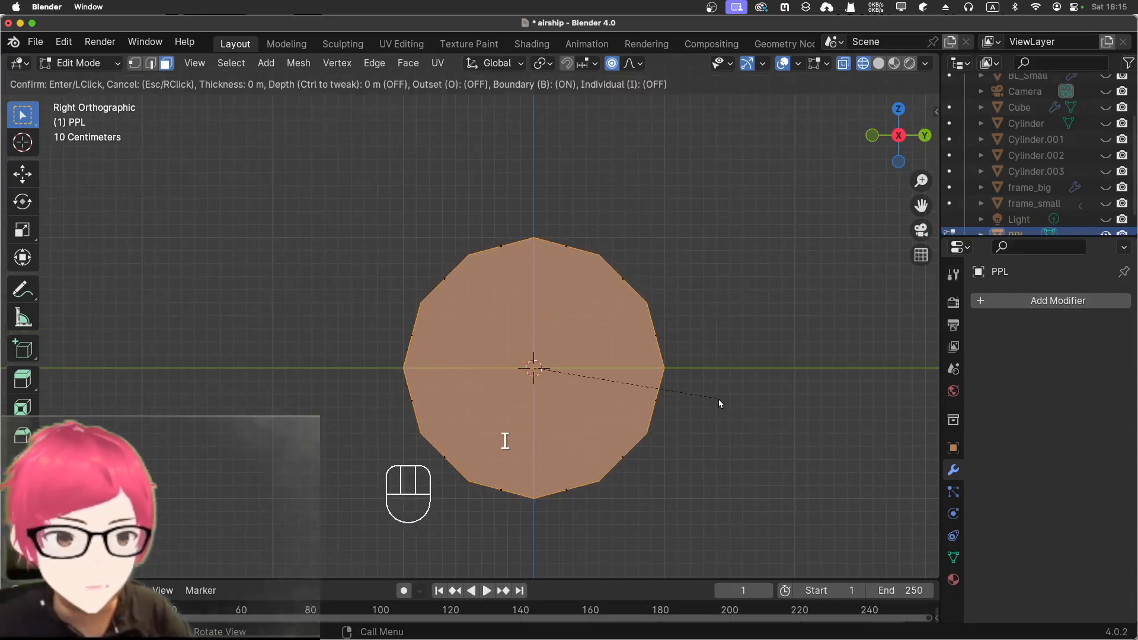
pyautogui.click(658, 393)
pyautogui.hotkey('ctrl', 'f')
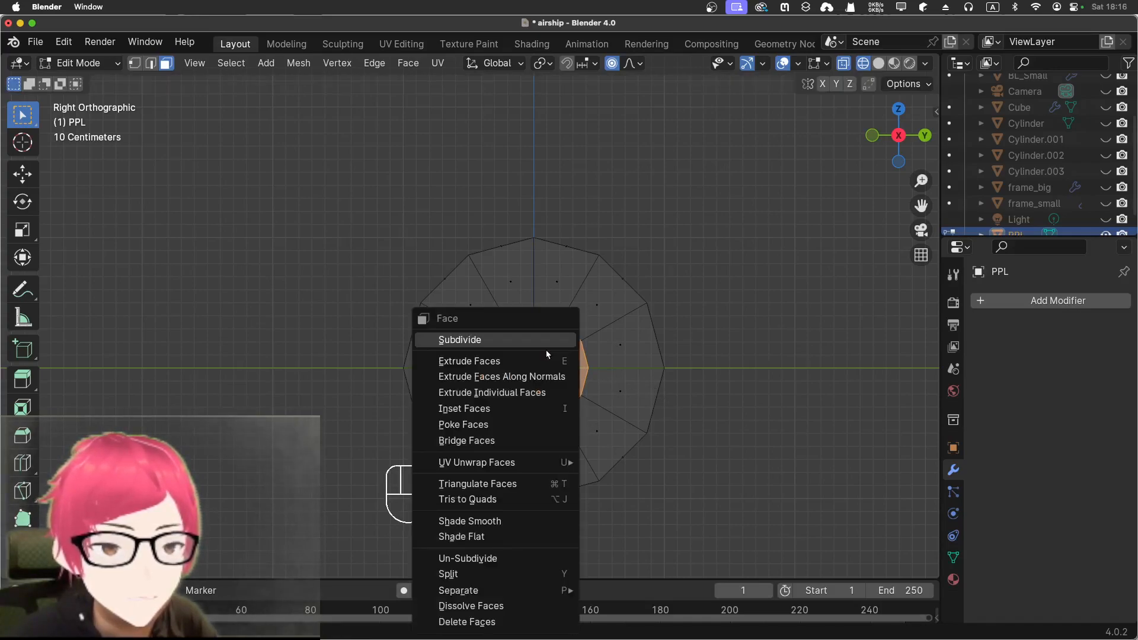
pyautogui.click(549, 445)
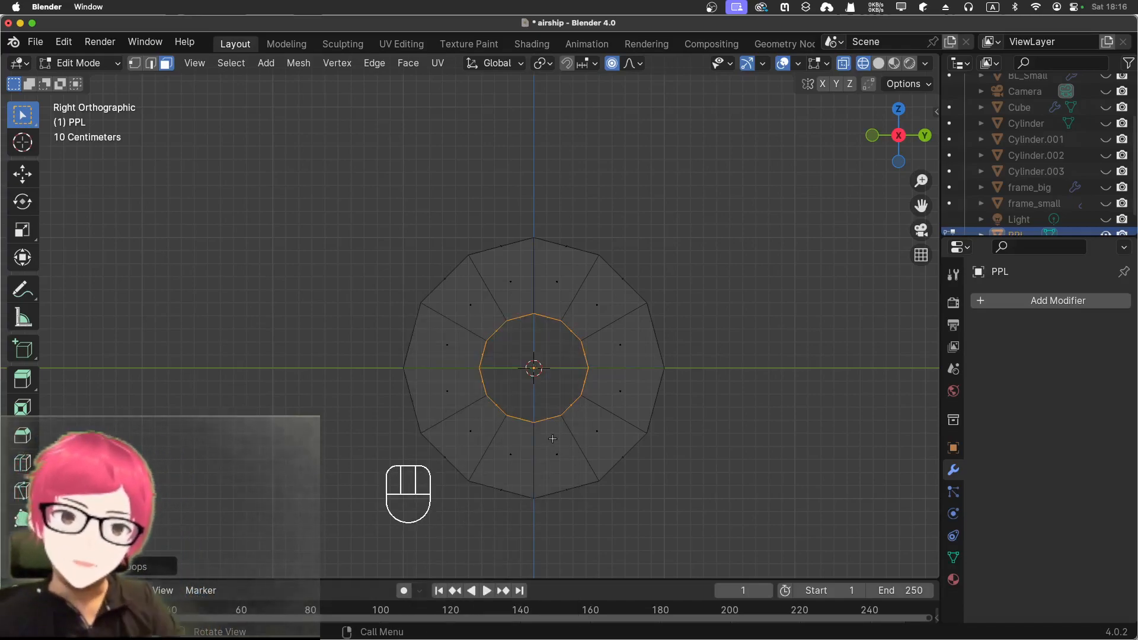
# Step: Restore solid shading for the PPL ring and return to Object Mode
pyautogui.click(879, 62)
pyautogui.moveTo(702, 249)
pyautogui.mouseDown(button='middle')
pyautogui.moveTo(704, 218)
pyautogui.moveTo(666, 211)
pyautogui.moveTo(670, 221)
pyautogui.mouseUp(button='middle')
pyautogui.moveTo(523, 199); pyautogui.dragTo(480, 240, button='middle')
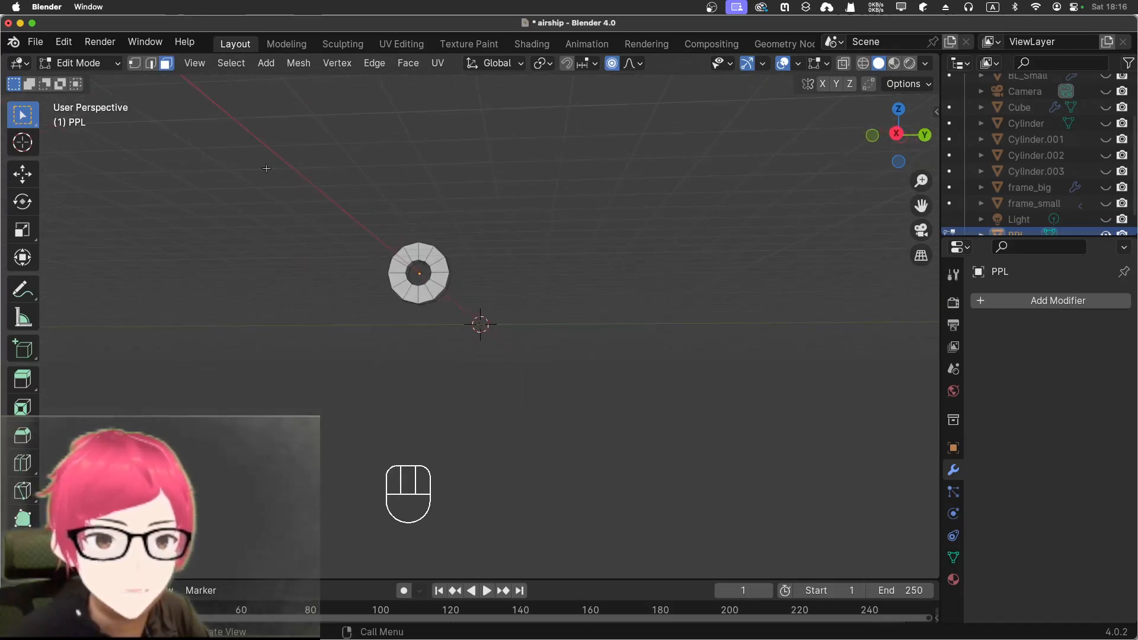
pyautogui.click(89, 63)
pyautogui.click(104, 81)
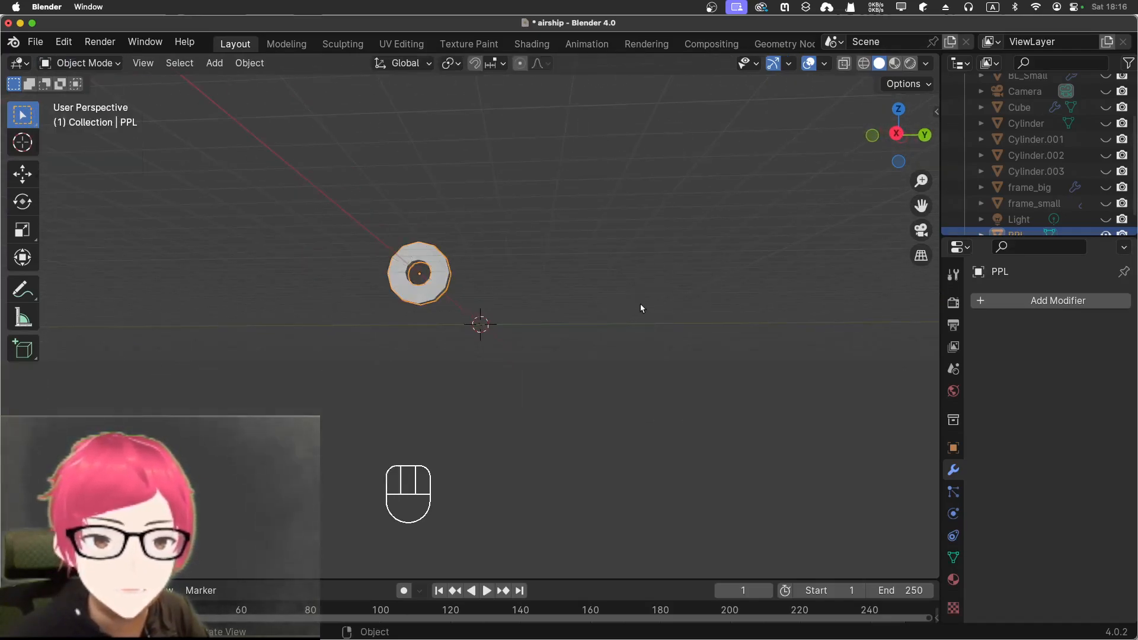
# Step: Move the PPL ring about -32 m along the global X axis and frame it in the view
pyautogui.moveTo(524, 300); pyautogui.dragTo(524, 319, button='middle')
pyautogui.press('g')
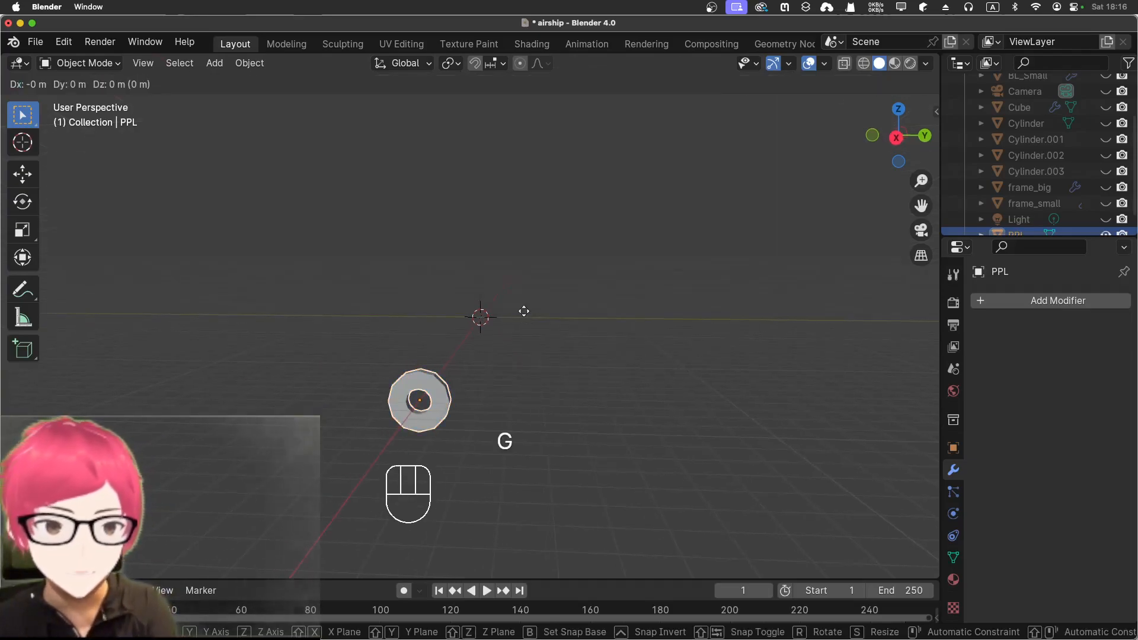
pyautogui.press('x')
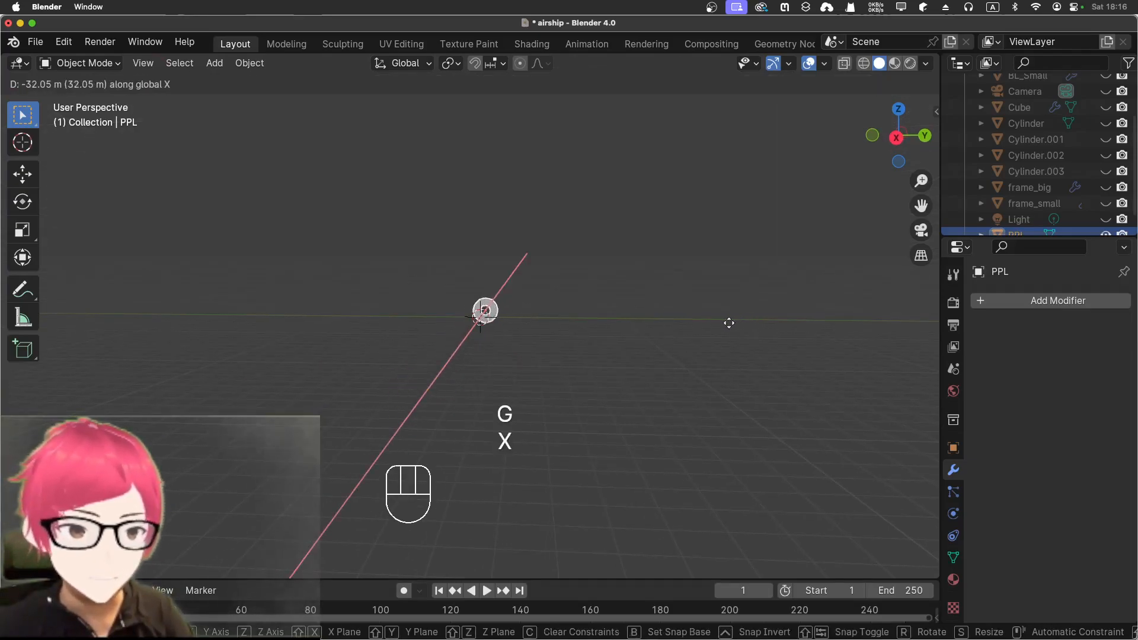
pyautogui.click(728, 323)
pyautogui.press('KP_Decimal')
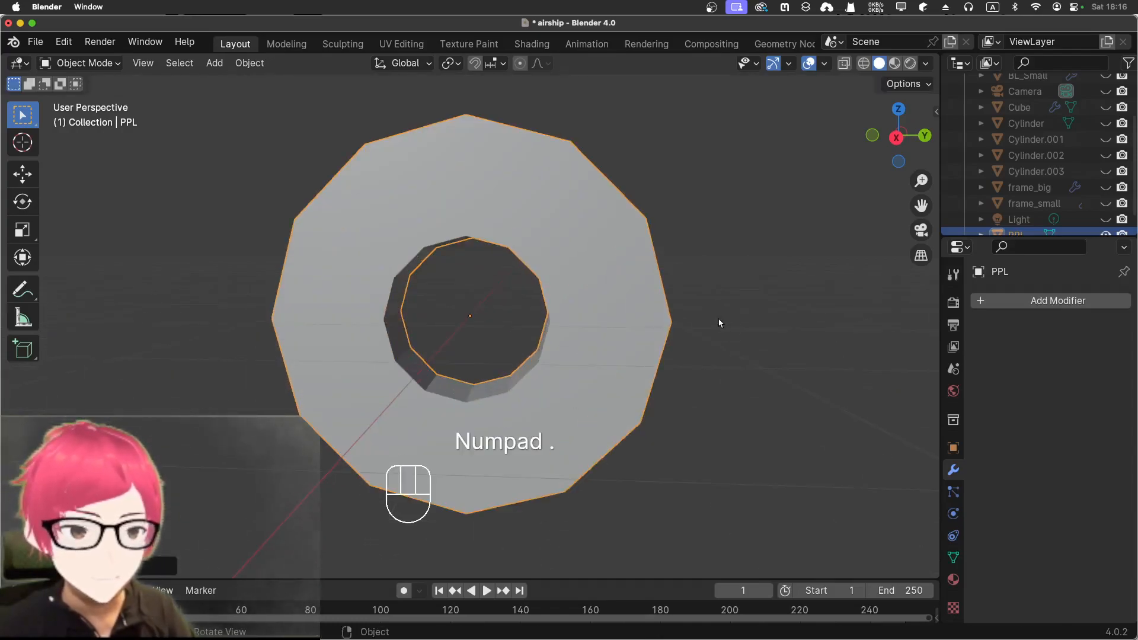
pyautogui.moveTo(742, 376); pyautogui.dragTo(738, 351, button='middle')
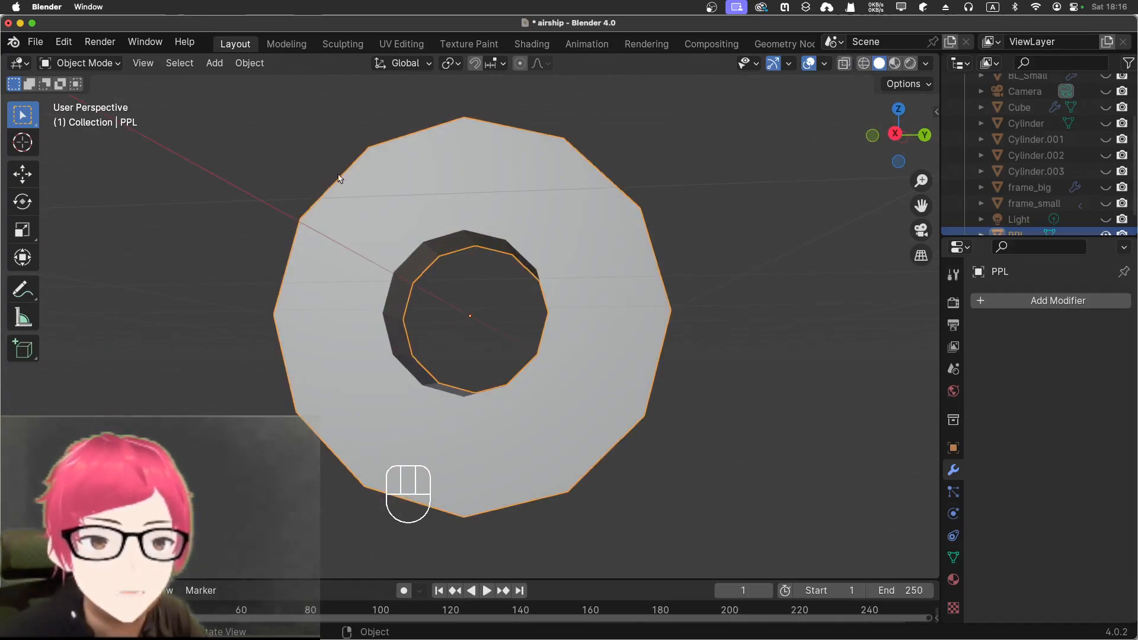
# Step: Enter Edit Mode on the PPL ring and view it in right orthographic
pyautogui.press('Tab')
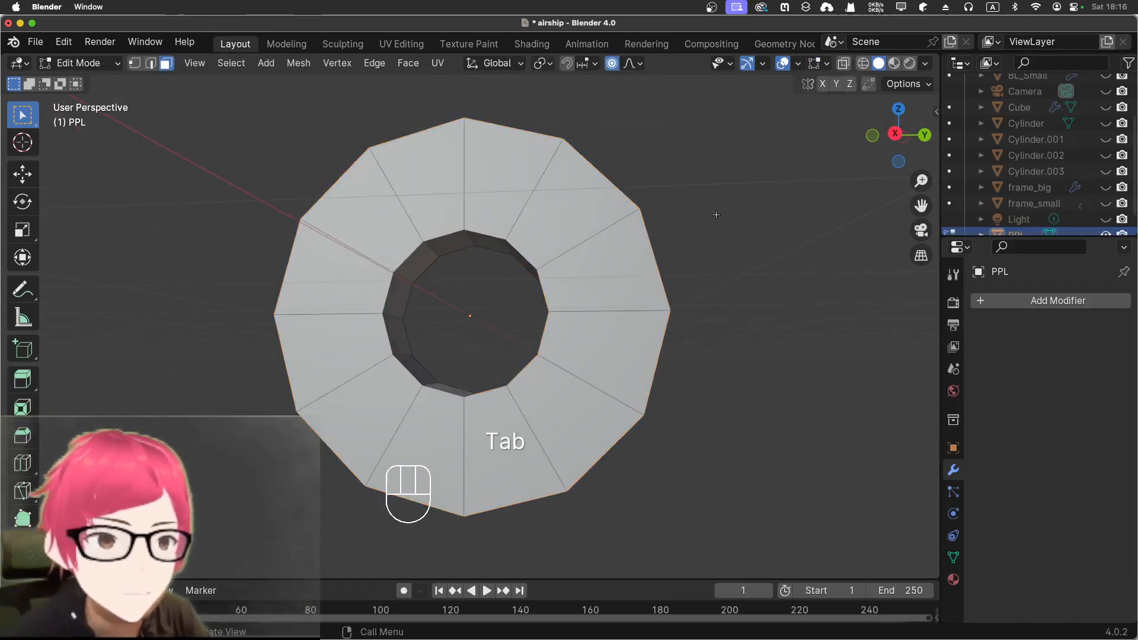
pyautogui.scroll(-3, 716, 215)
pyautogui.press('KP_3')
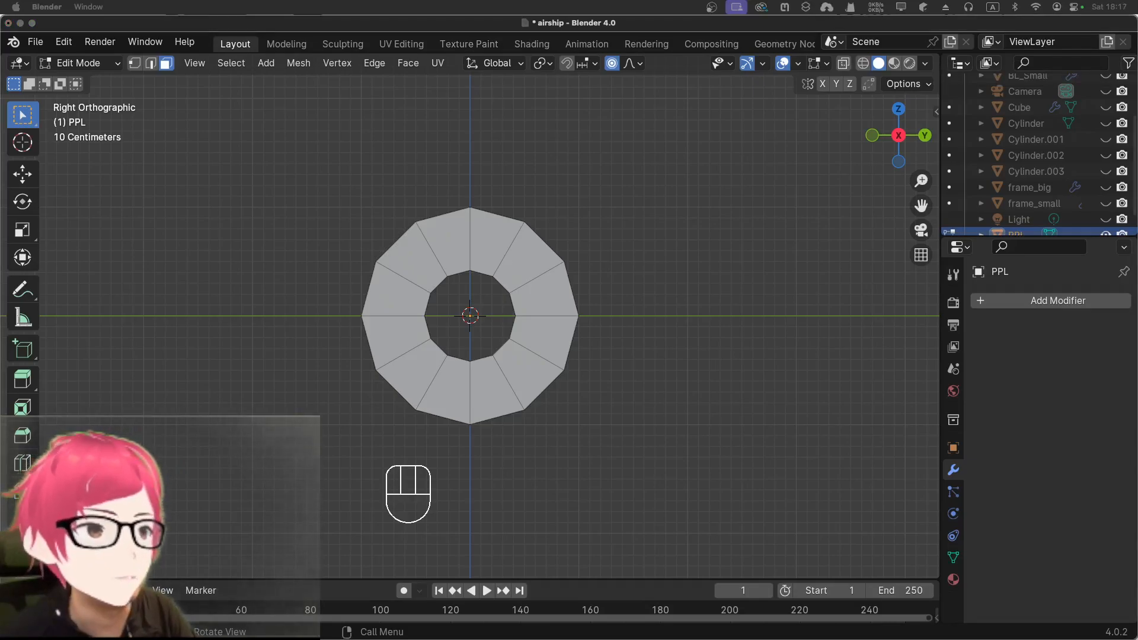
# Step: Switch to Chrome, examine the propeller anatomy diagram and related reference images, and close the tab to return to Blender
pyautogui.moveTo(776, 26); pyautogui.dragTo(750, 133)
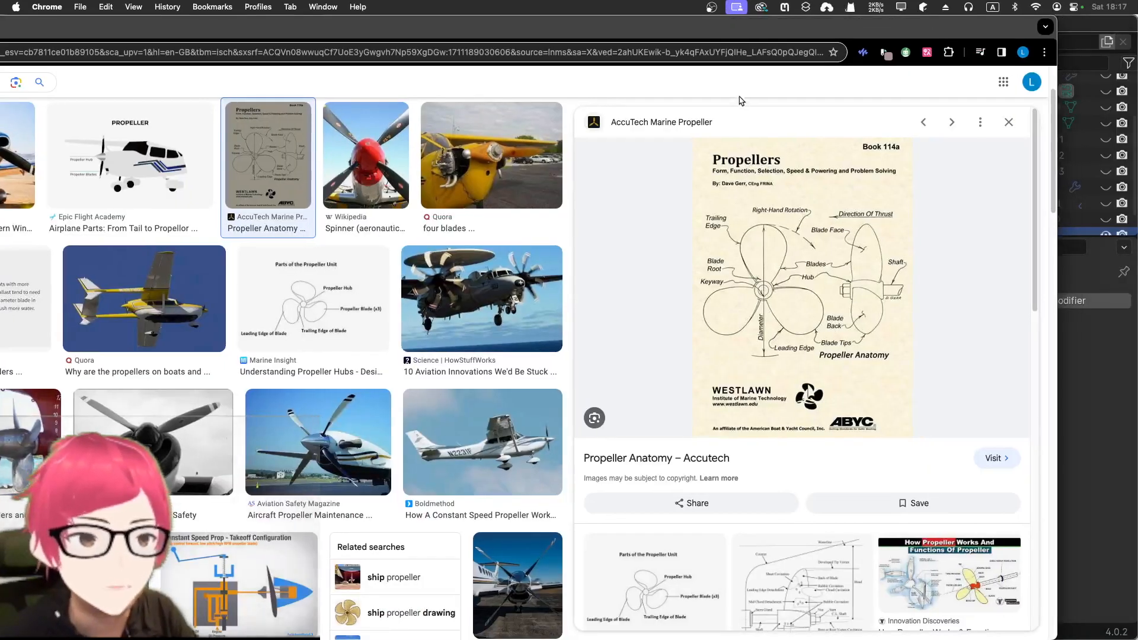
pyautogui.doubleClick(725, 31)
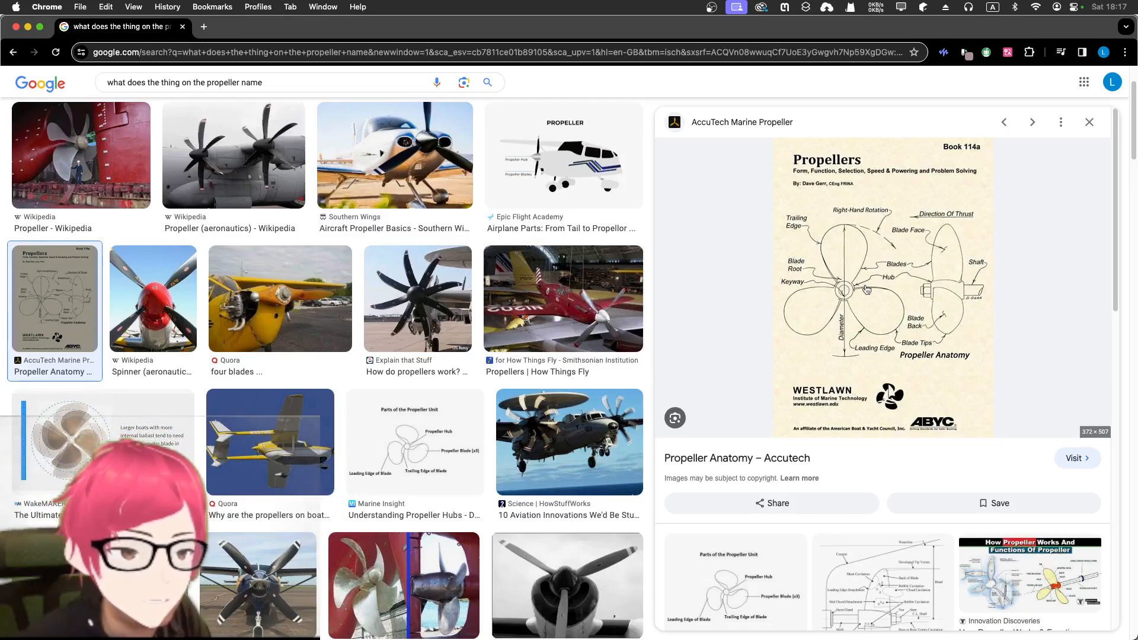
pyautogui.scroll(-6, 867, 289)
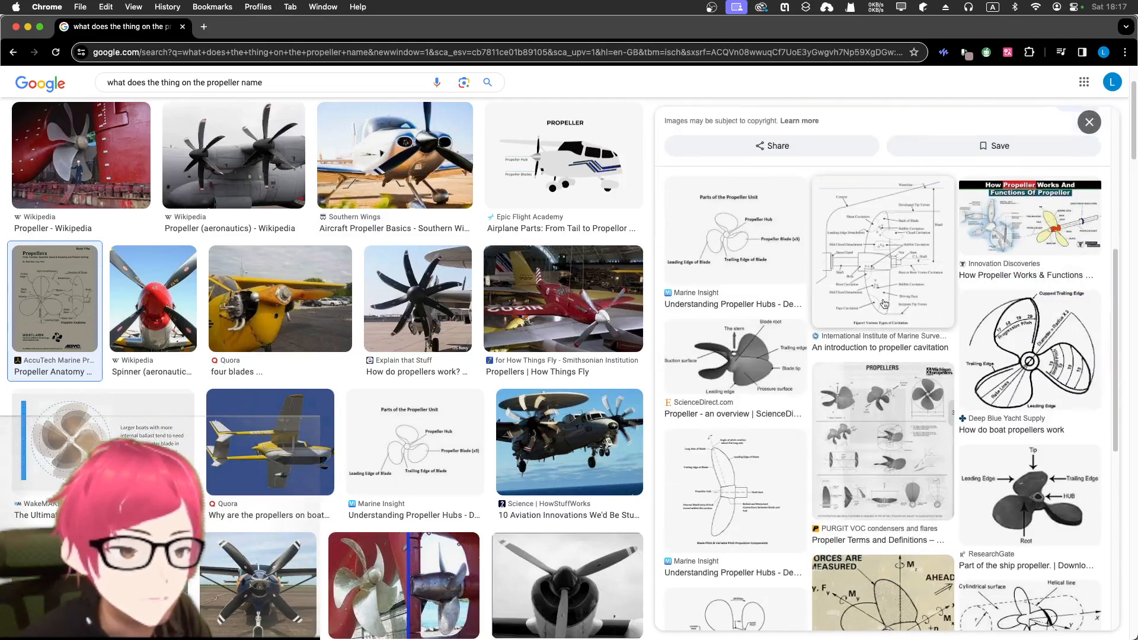
pyautogui.scroll(-5, 884, 304)
pyautogui.scroll(8, 880, 303)
pyautogui.scroll(5, 871, 306)
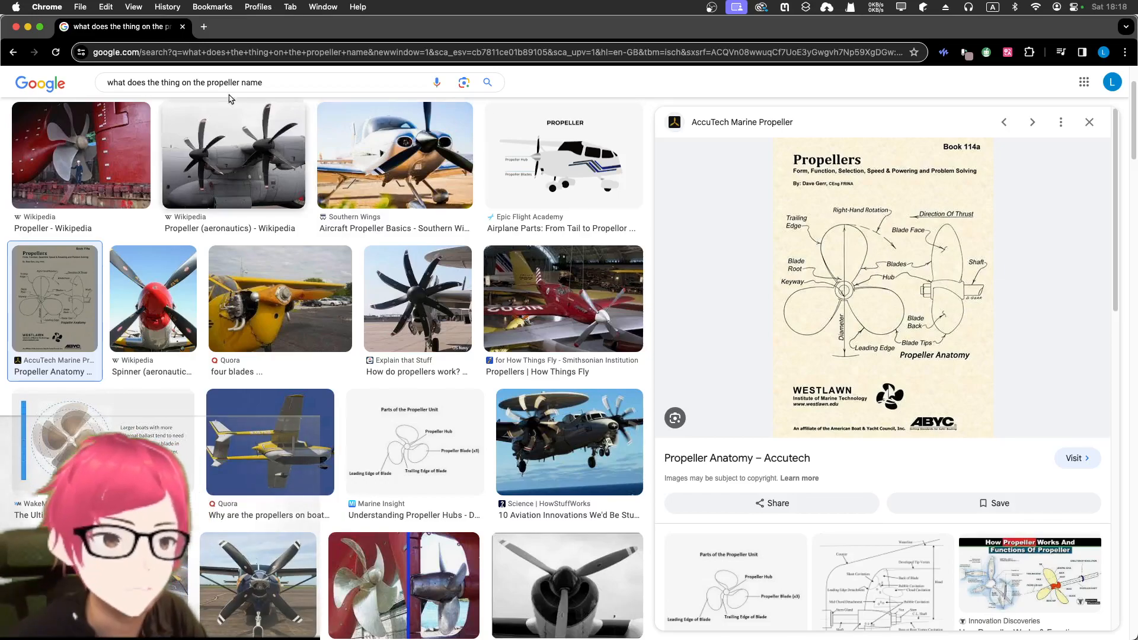
pyautogui.click(182, 27)
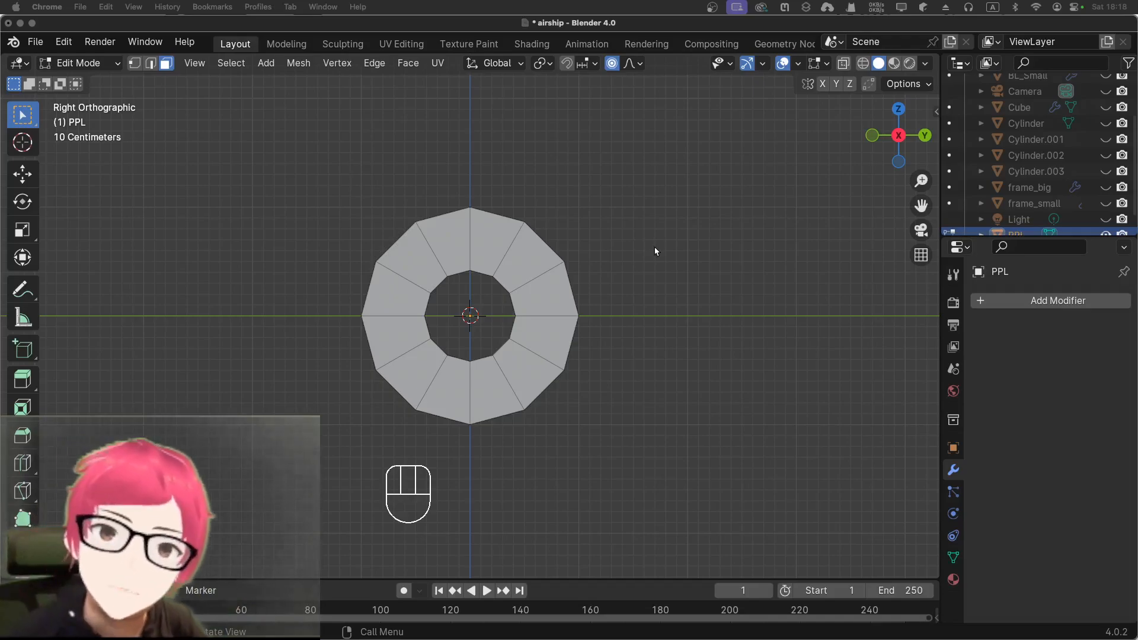
# Step: Unhide all the airship's other objects, from BL_Big through Light, and examine the whole model from several sides
pyautogui.scroll(-3, 760, 285)
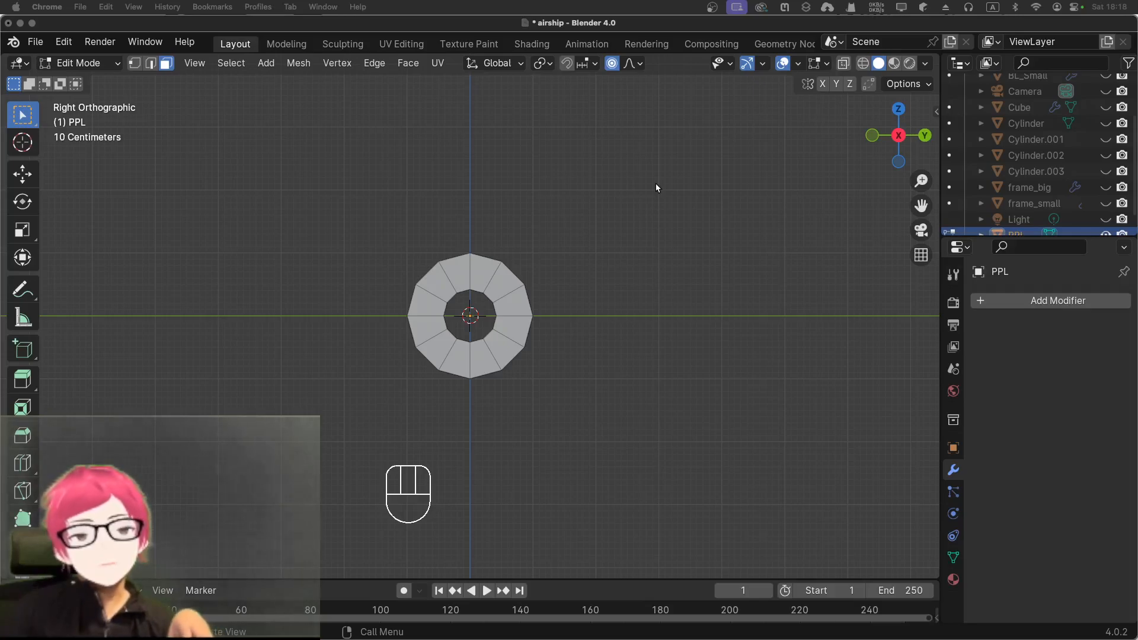
pyautogui.scroll(3, 1071, 107)
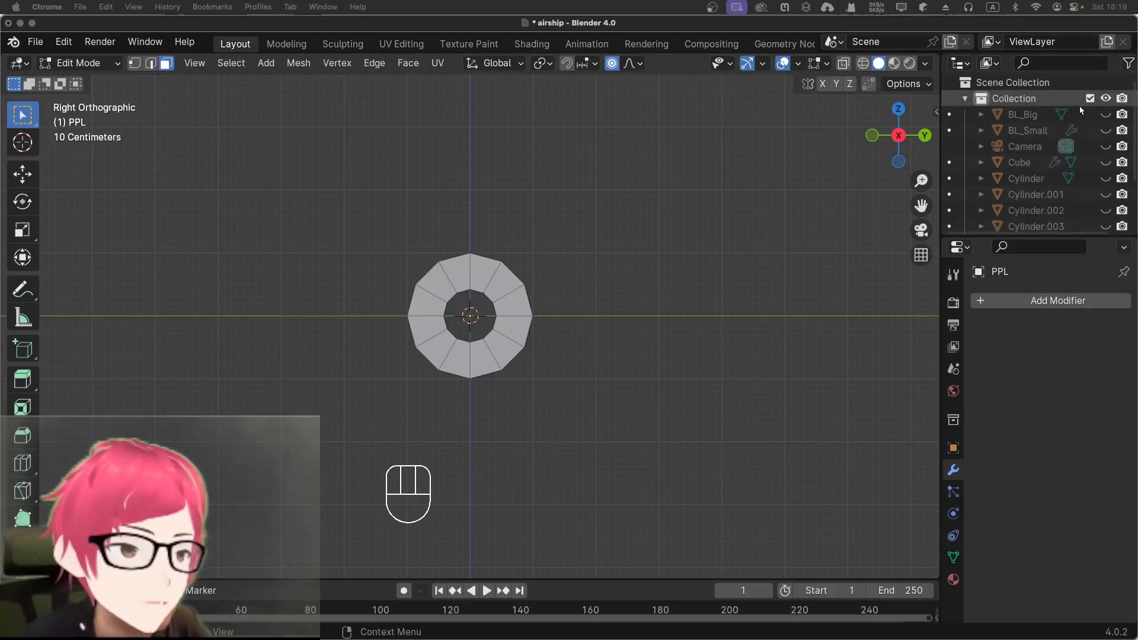
pyautogui.click(1106, 114)
pyautogui.click(1106, 115)
pyautogui.click(1106, 130)
pyautogui.click(1106, 146)
pyautogui.click(1106, 162)
pyautogui.click(1105, 178)
pyautogui.click(1105, 195)
pyautogui.click(1106, 210)
pyautogui.click(1107, 226)
pyautogui.scroll(-3, 1106, 226)
pyautogui.click(1106, 171)
pyautogui.click(1105, 188)
pyautogui.click(1105, 203)
pyautogui.scroll(-4, 741, 181)
pyautogui.moveTo(738, 369); pyautogui.dragTo(614, 353, button='middle')
pyautogui.scroll(-4, 615, 353)
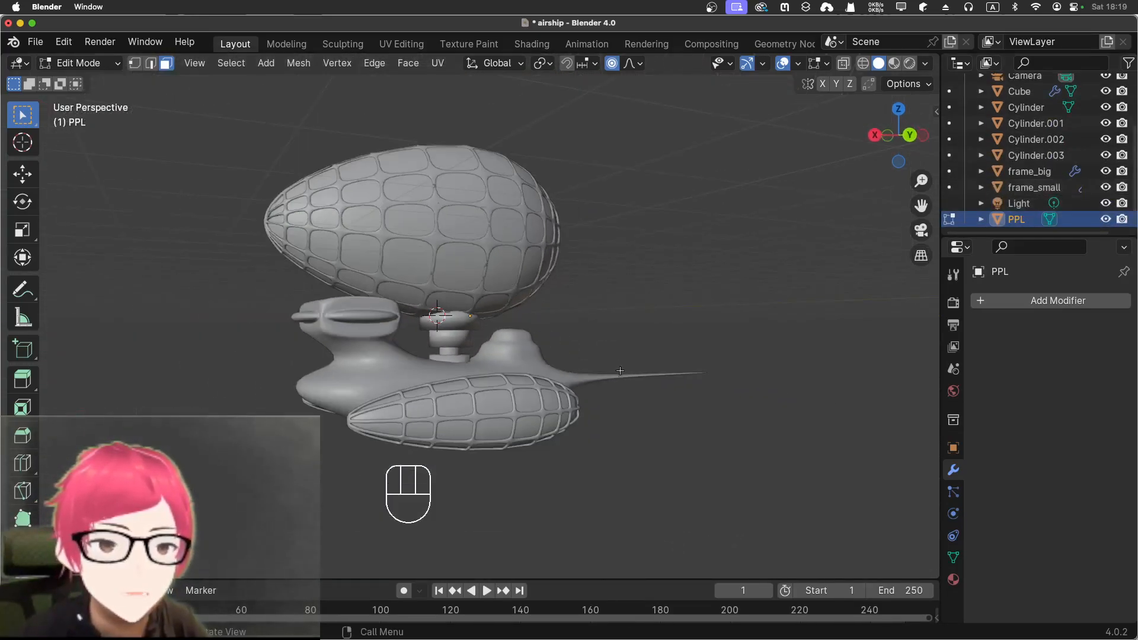
pyautogui.moveTo(476, 334); pyautogui.dragTo(340, 395, button='middle')
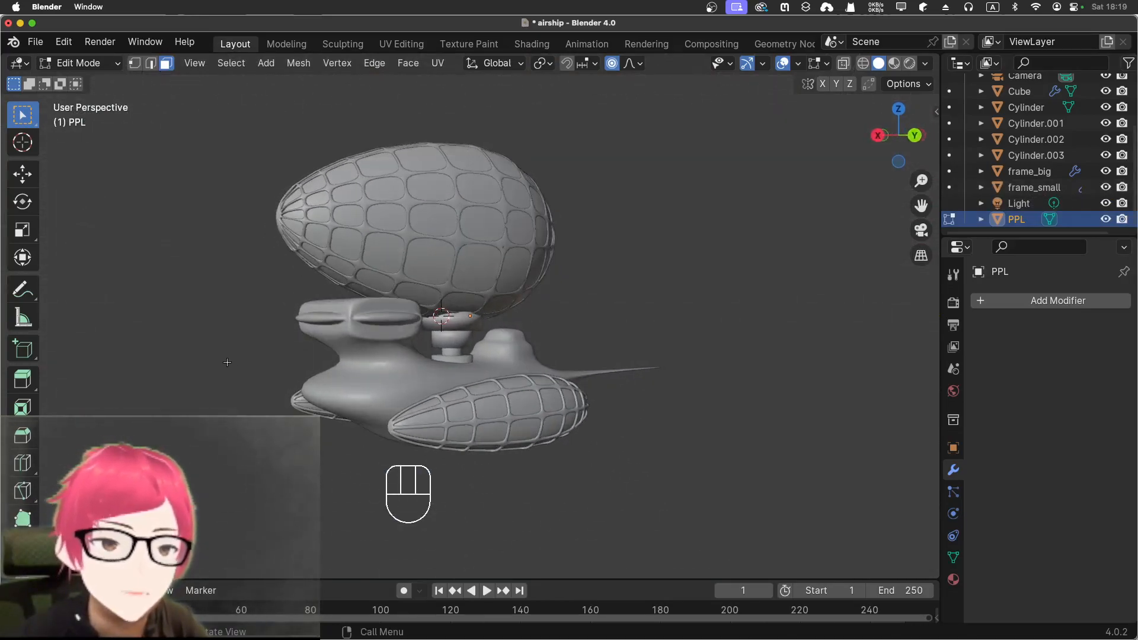
pyautogui.moveTo(244, 459); pyautogui.dragTo(439, 365, button='middle')
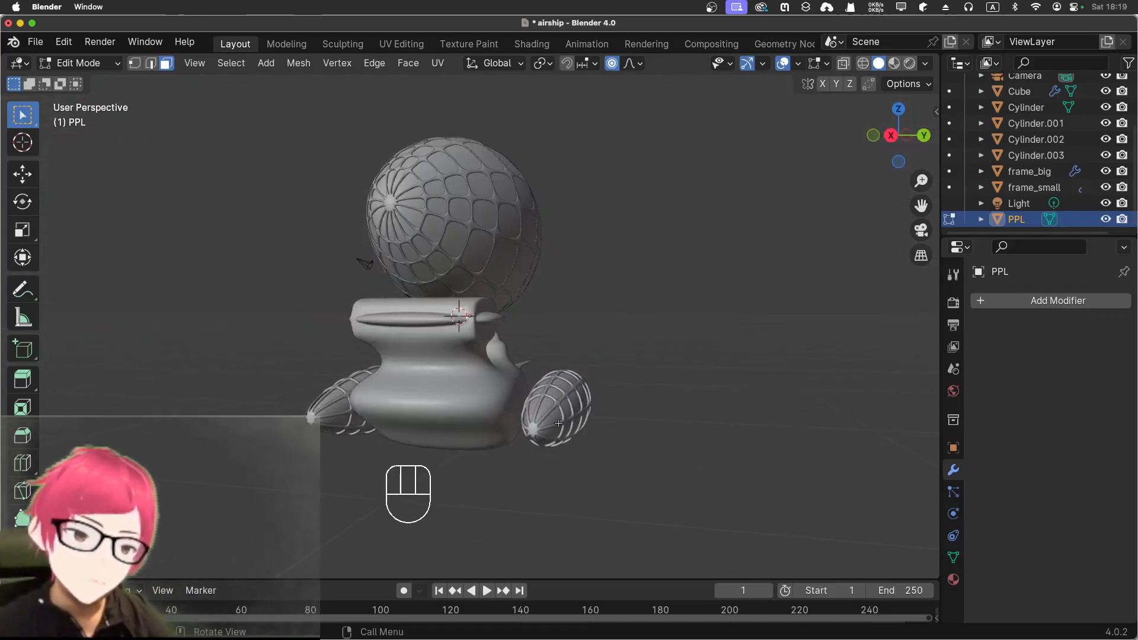
pyautogui.moveTo(261, 402); pyautogui.dragTo(462, 403, button='middle')
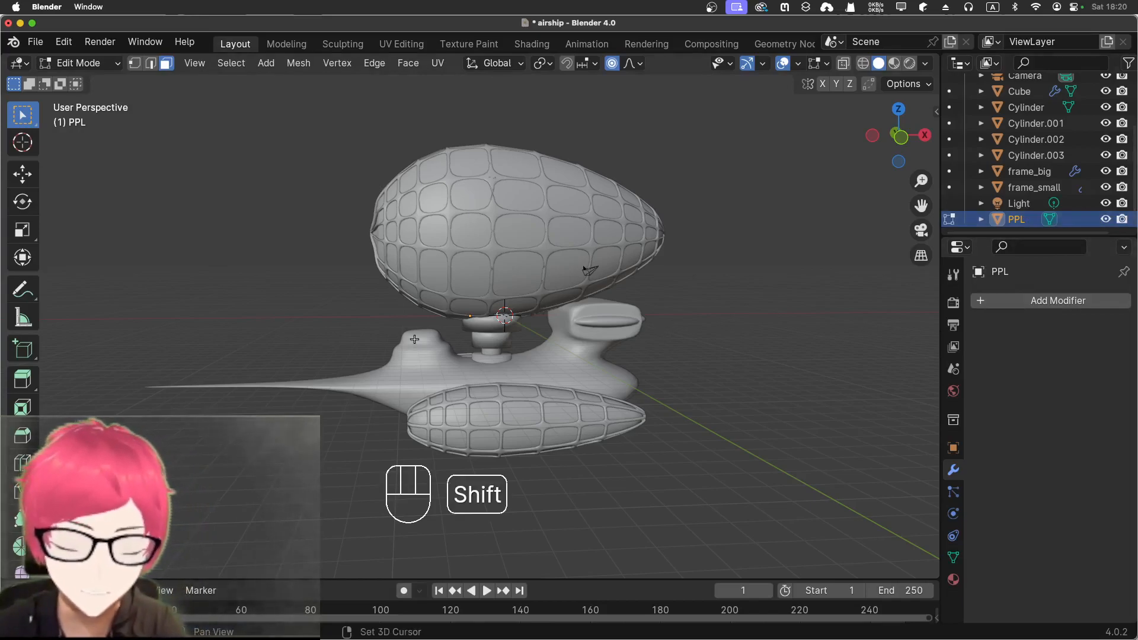
# Step: Hide the unselected geometry, return to Object Mode, and hide every object except the PPL ring
pyautogui.hotkey('shift', 'h')
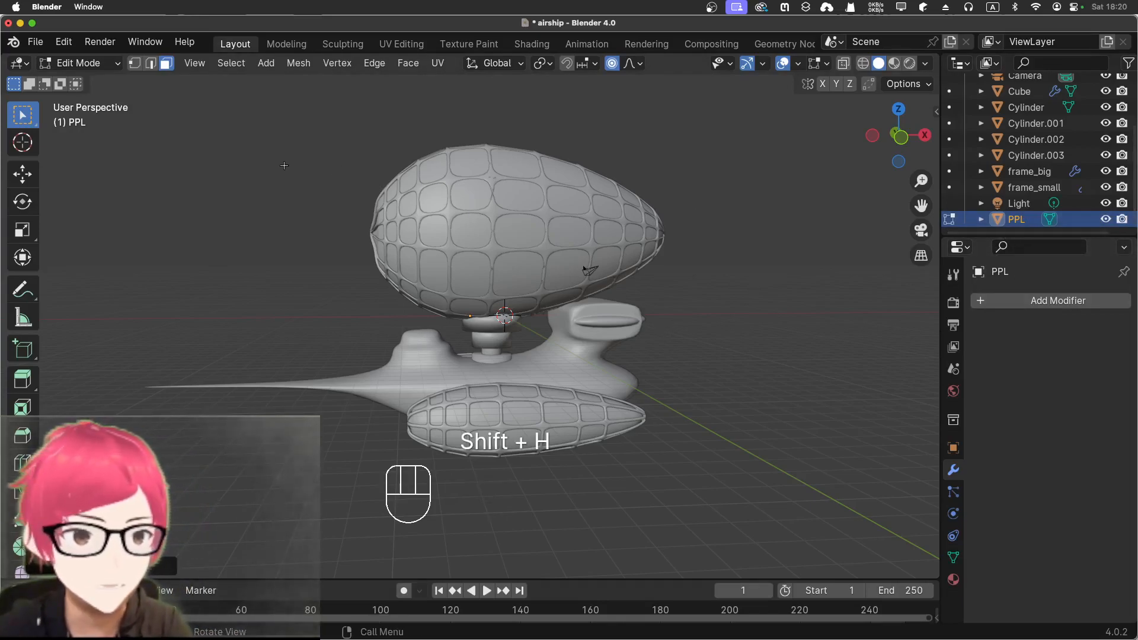
pyautogui.press('Tab')
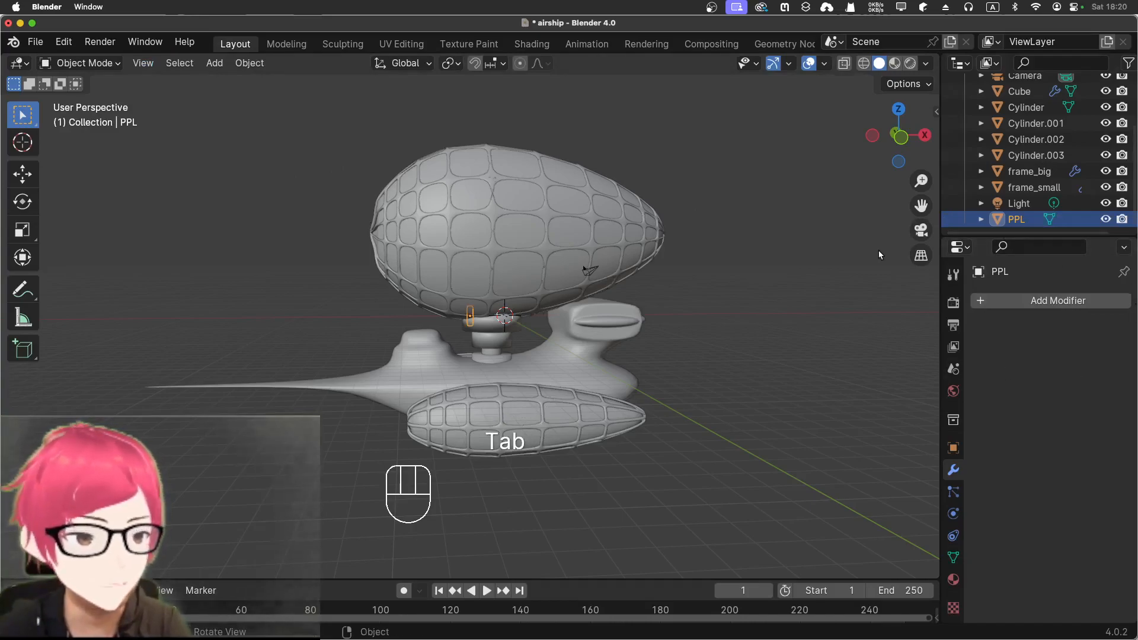
pyautogui.hotkey('shift', 'h')
pyautogui.moveTo(570, 321); pyautogui.dragTo(437, 274, button='middle')
pyautogui.scroll(4, 450, 272)
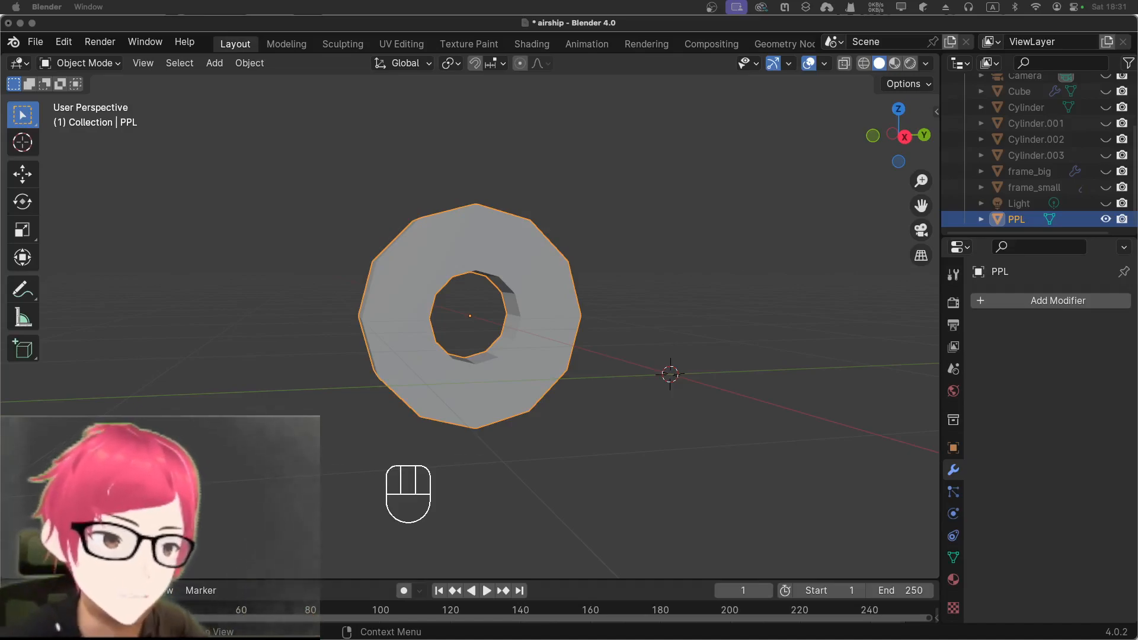
pyautogui.click(603, 264)
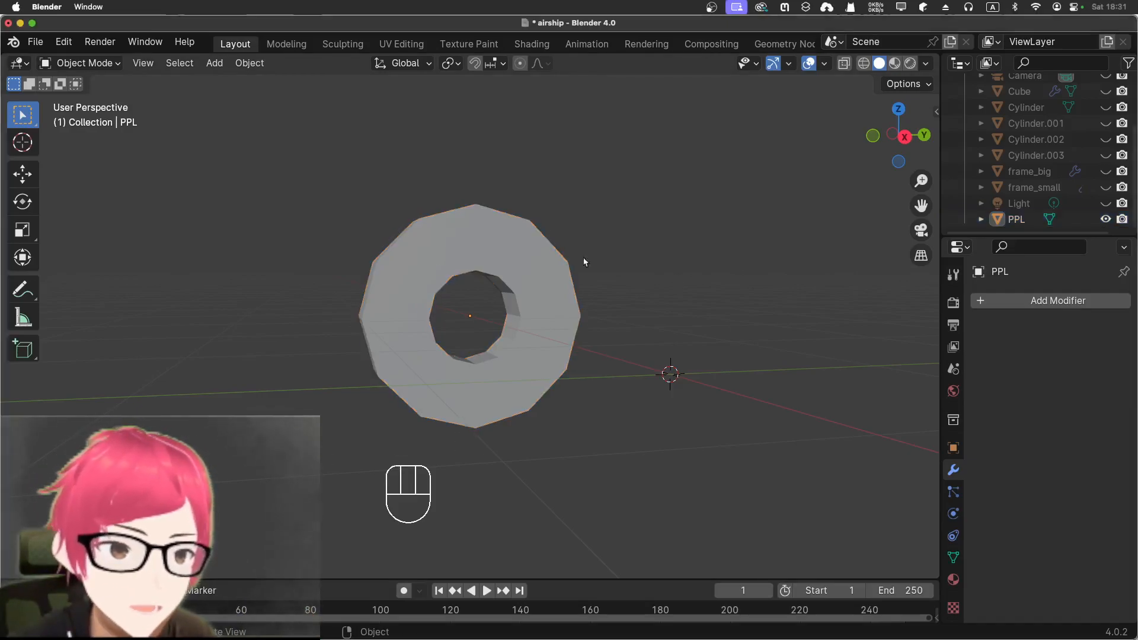
pyautogui.click(430, 261)
pyautogui.press('Tab')
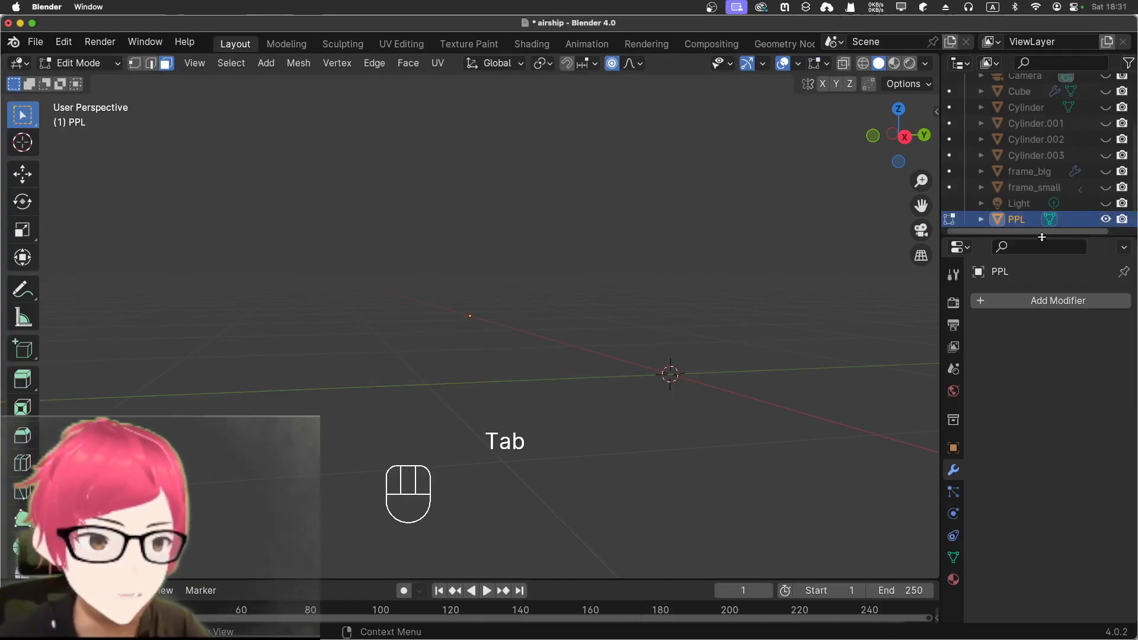
pyautogui.press('super+z')
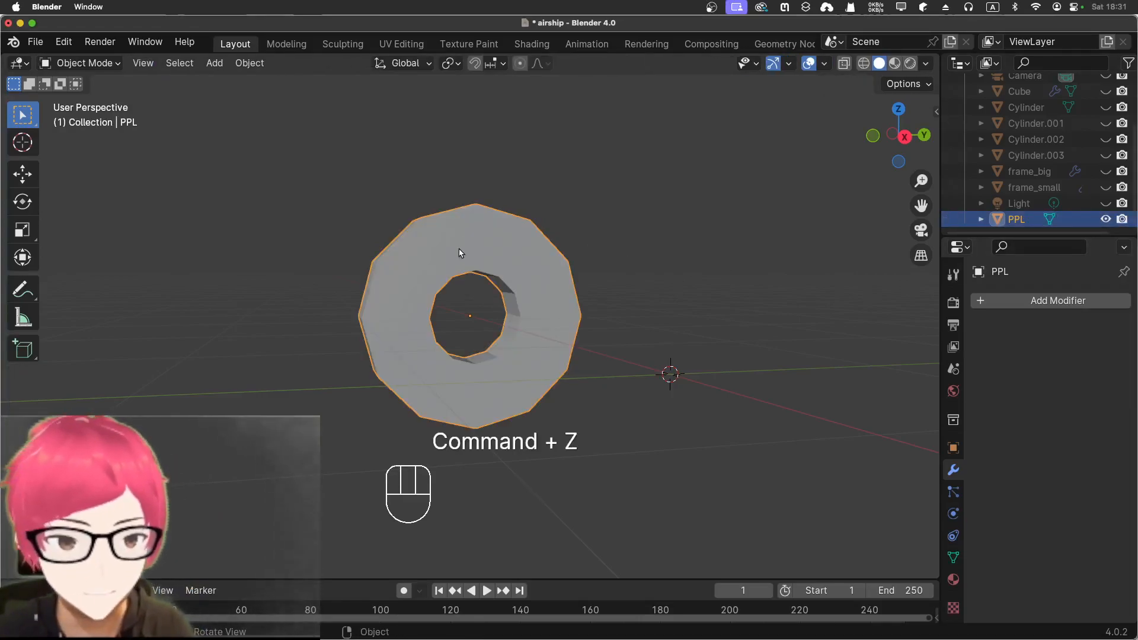
# Step: Enter Edit Mode on PPL with wireframe shading, search the viewport for its mesh, and return to Object Mode
pyautogui.click(83, 63)
pyautogui.click(77, 97)
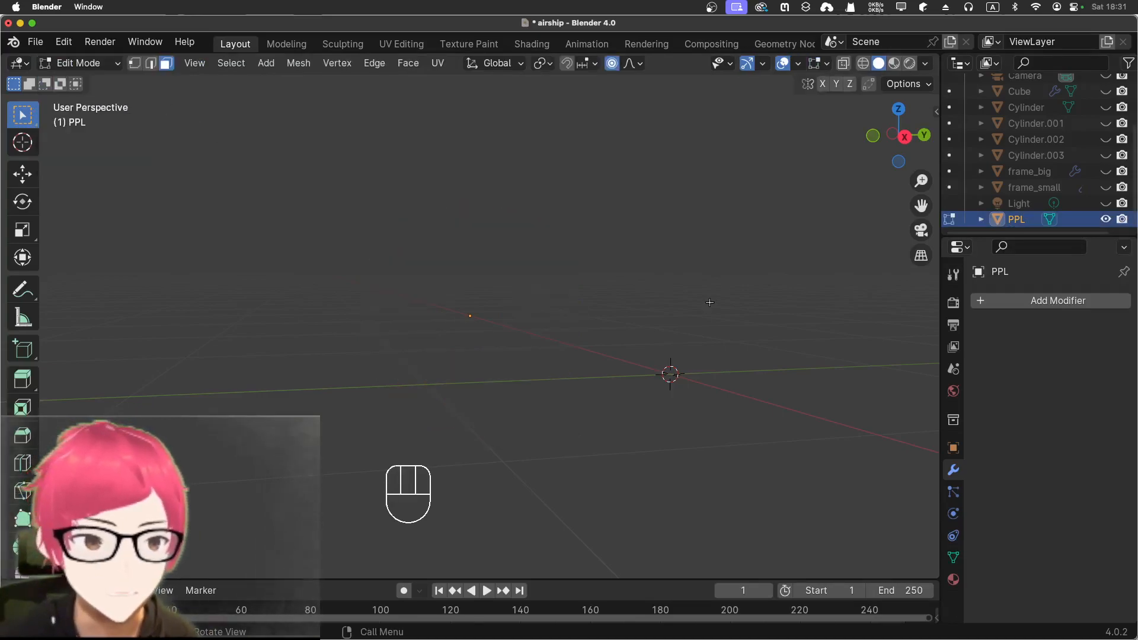
pyautogui.scroll(-5, 709, 302)
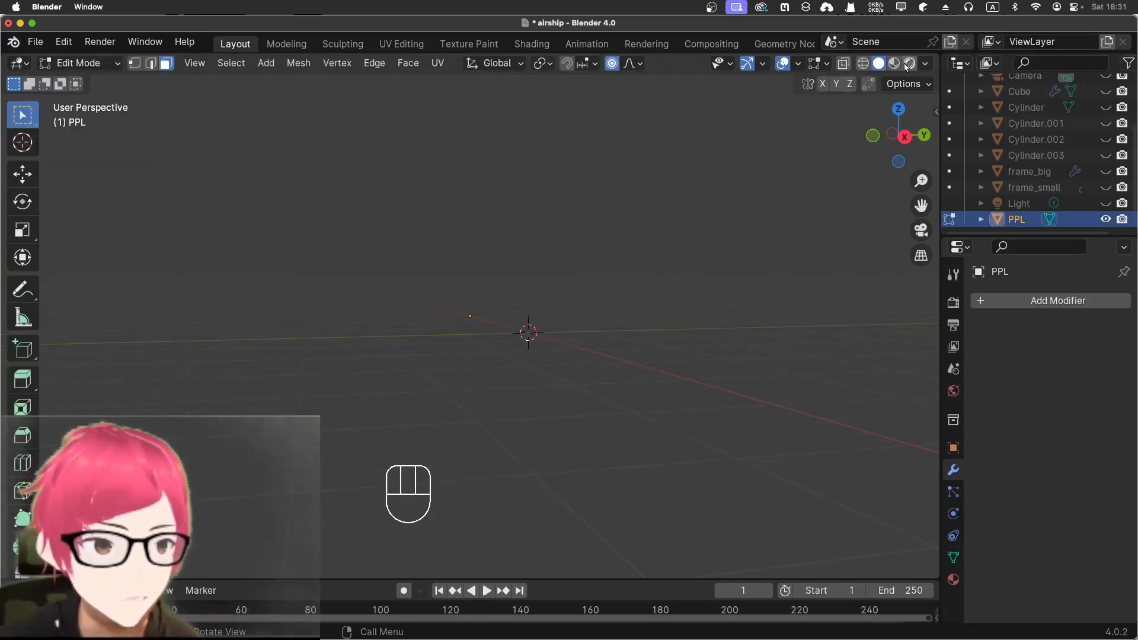
pyautogui.click(867, 64)
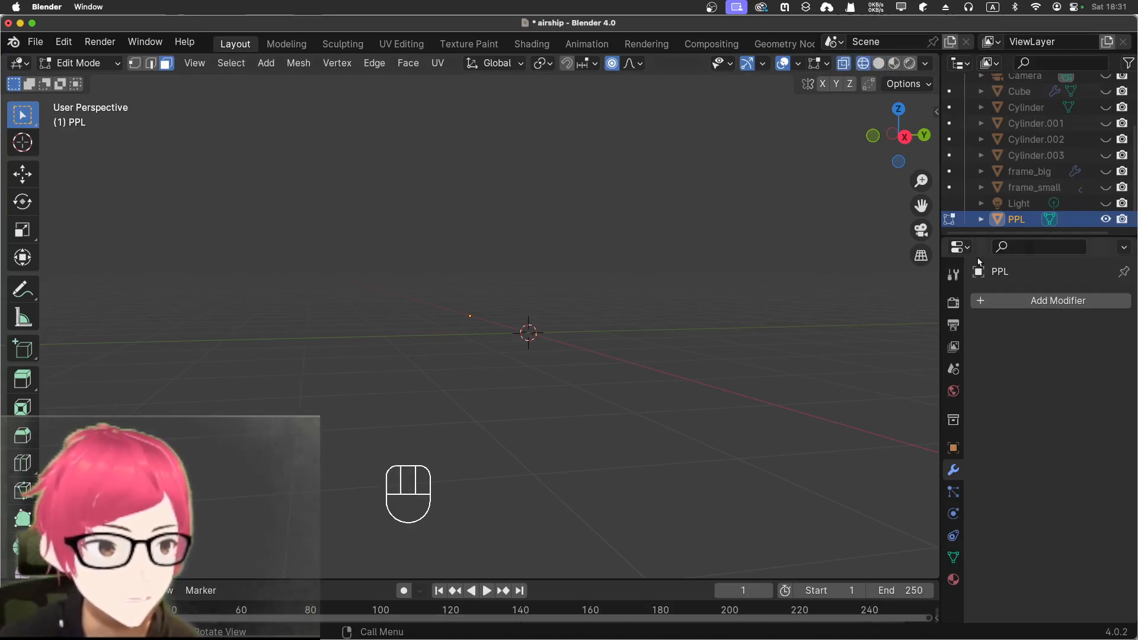
pyautogui.scroll(-4, 519, 244)
pyautogui.moveTo(560, 237); pyautogui.dragTo(706, 292, button='middle')
pyautogui.scroll(14, 616, 246)
pyautogui.scroll(4, 618, 237)
pyautogui.scroll(-8, 623, 234)
pyautogui.scroll(3, 623, 234)
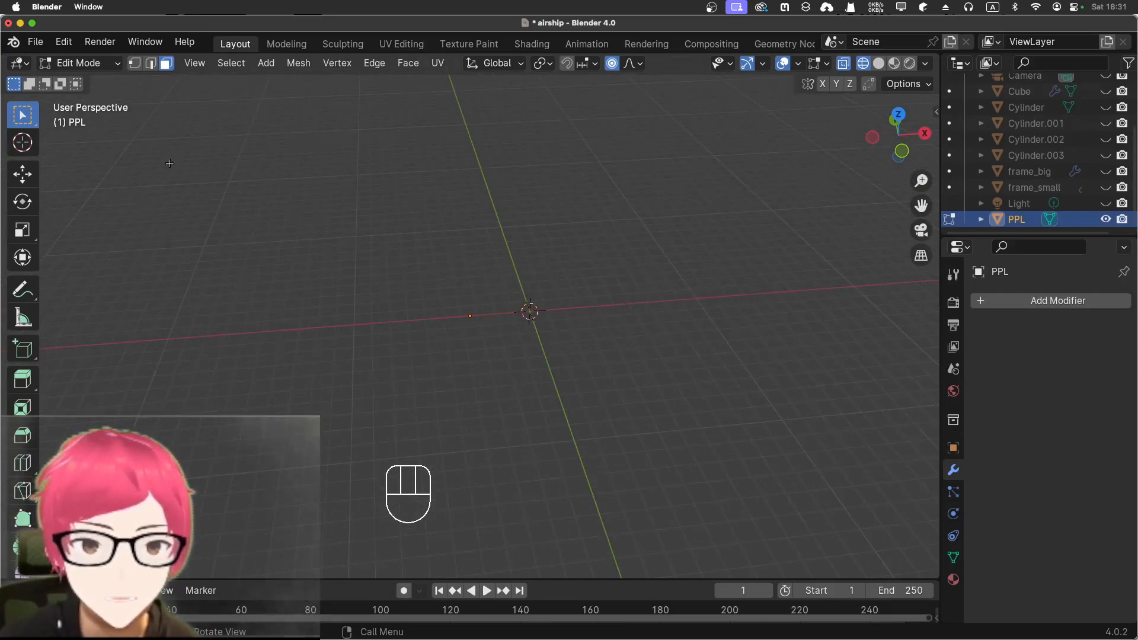
pyautogui.press('Tab')
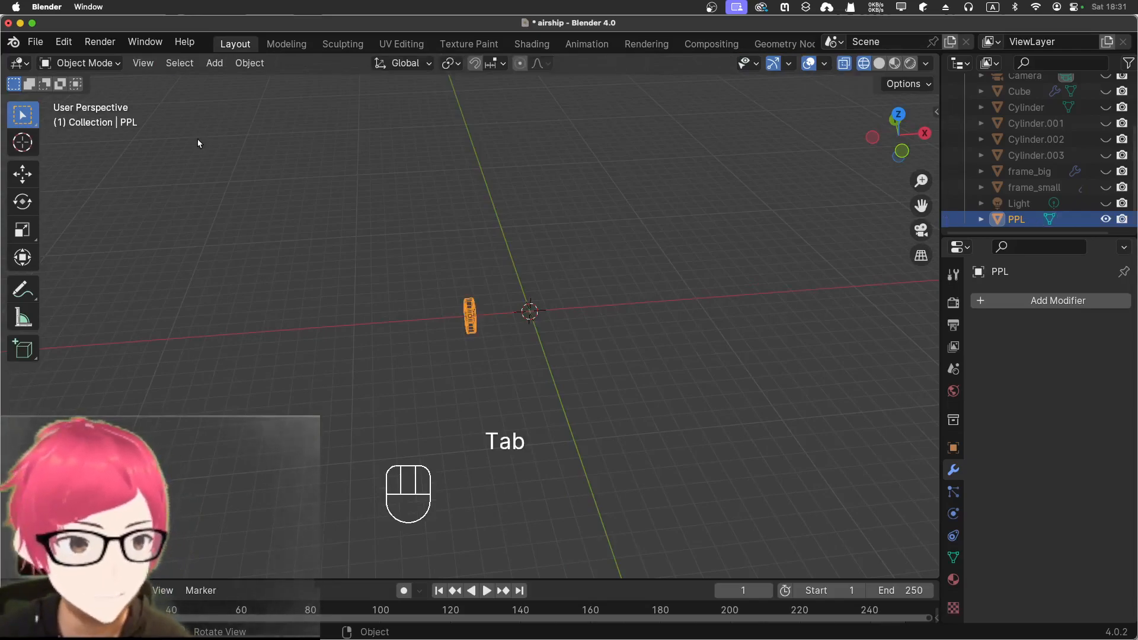
# Step: Reselect the PPL ring, try Edit Mode again to reach its mesh, and go back to Object Mode
pyautogui.click(393, 267)
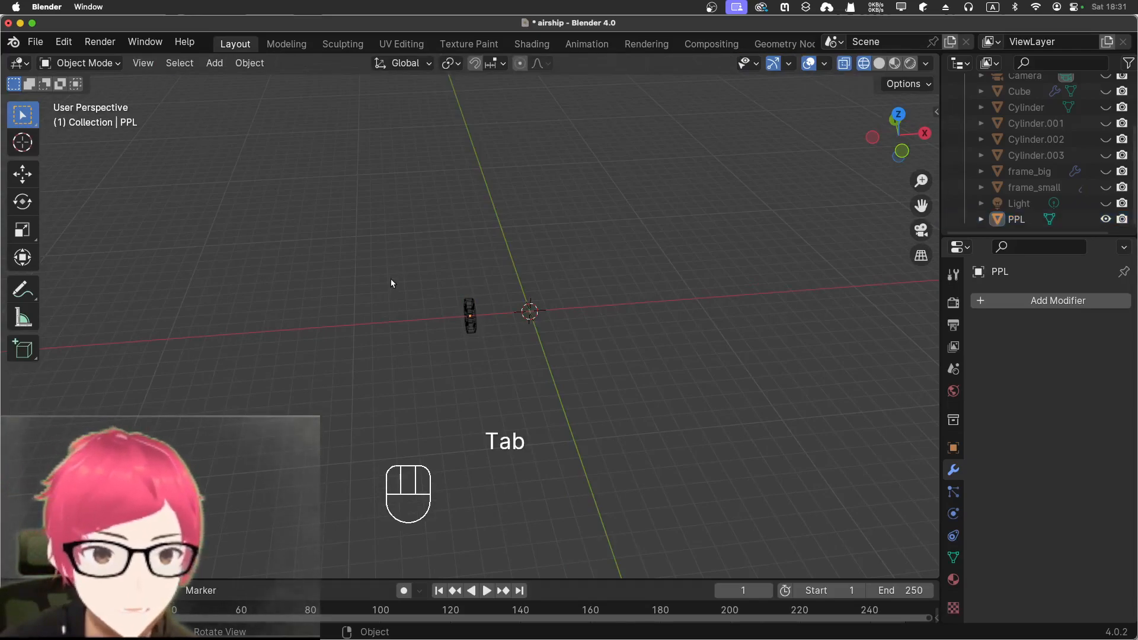
pyautogui.moveTo(431, 287); pyautogui.dragTo(466, 264, button='middle')
pyautogui.click(456, 291)
pyautogui.click(83, 63)
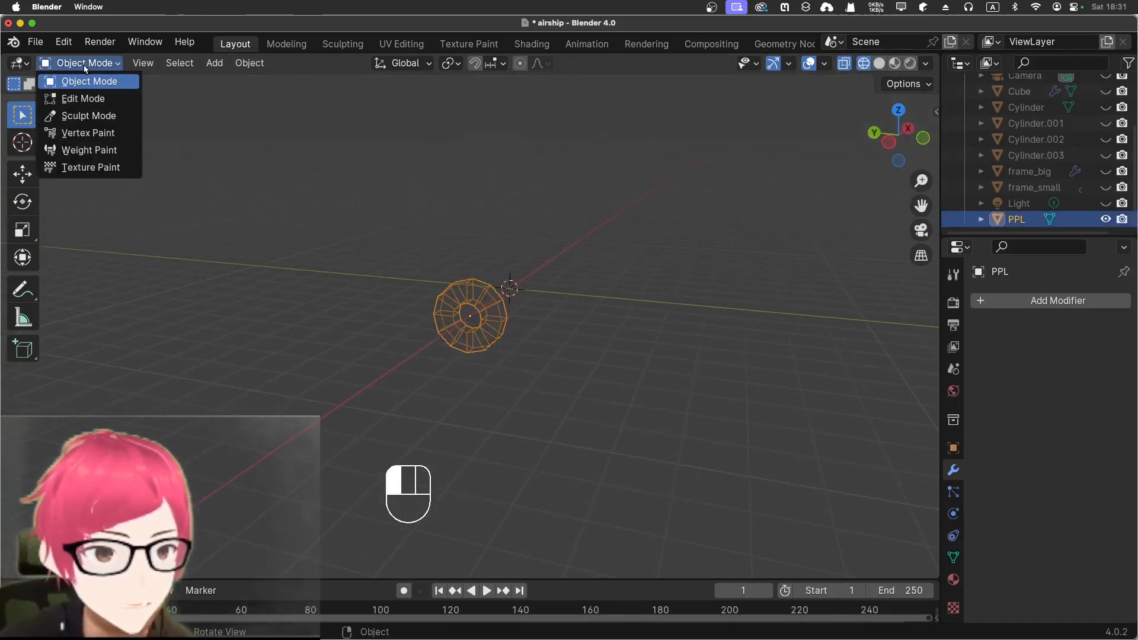
pyautogui.click(83, 98)
pyautogui.click(92, 63)
pyautogui.click(89, 81)
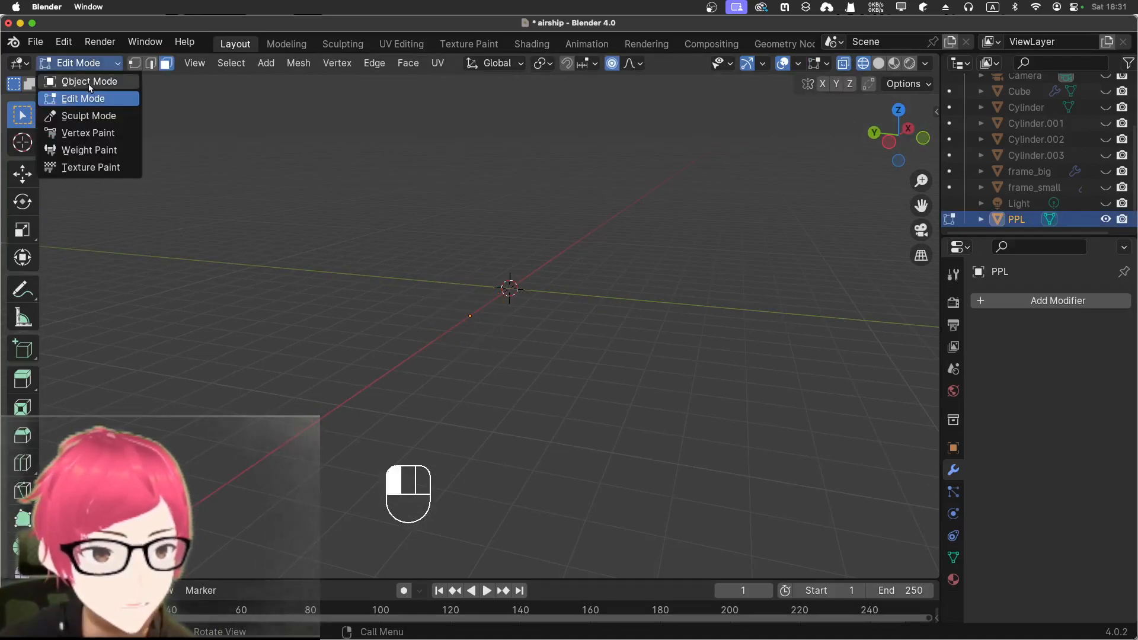
pyautogui.click(430, 267)
pyautogui.click(446, 306)
# Step: Restore solid shading with X-ray off, check PPL in Edit Mode, and return to Object Mode
pyautogui.click(879, 64)
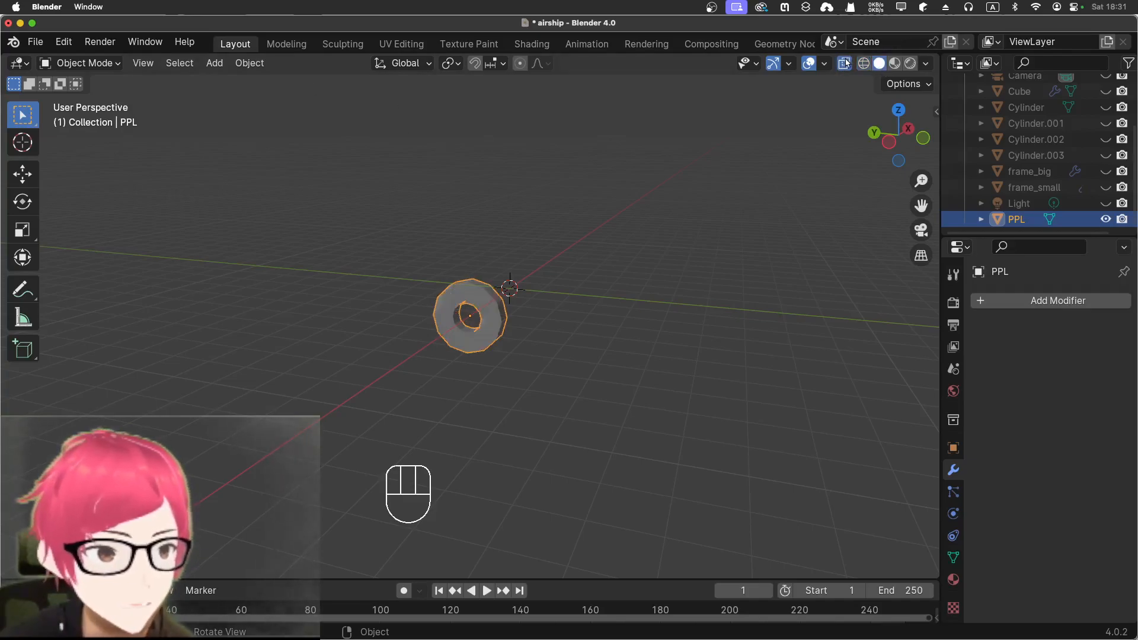
pyautogui.click(846, 63)
pyautogui.click(88, 64)
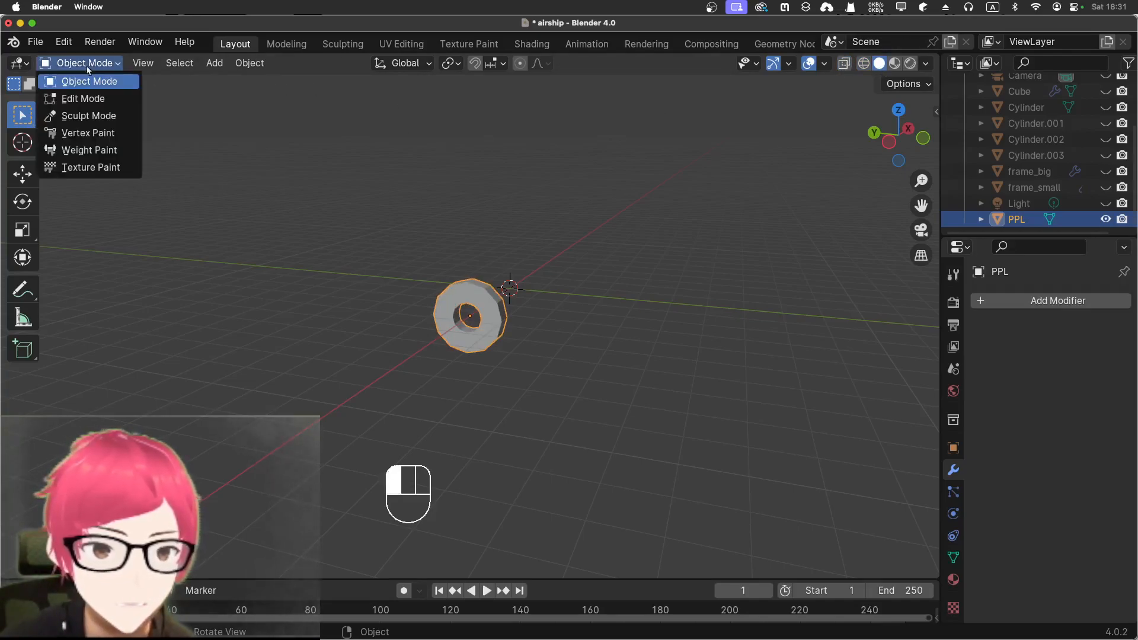
pyautogui.click(89, 98)
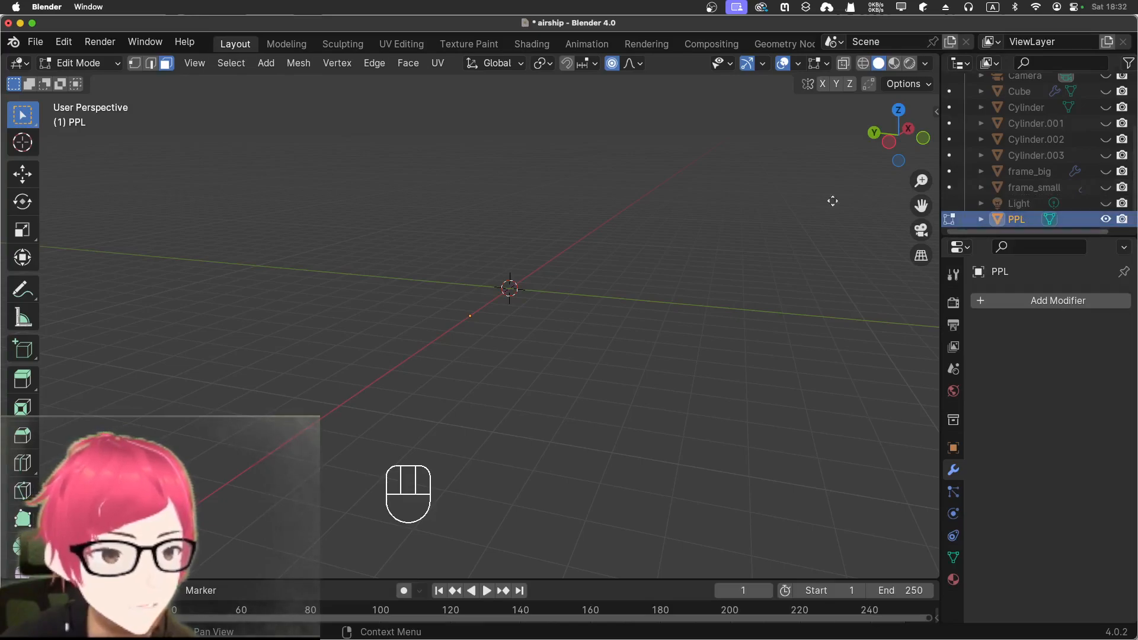
pyautogui.click(117, 64)
pyautogui.click(108, 81)
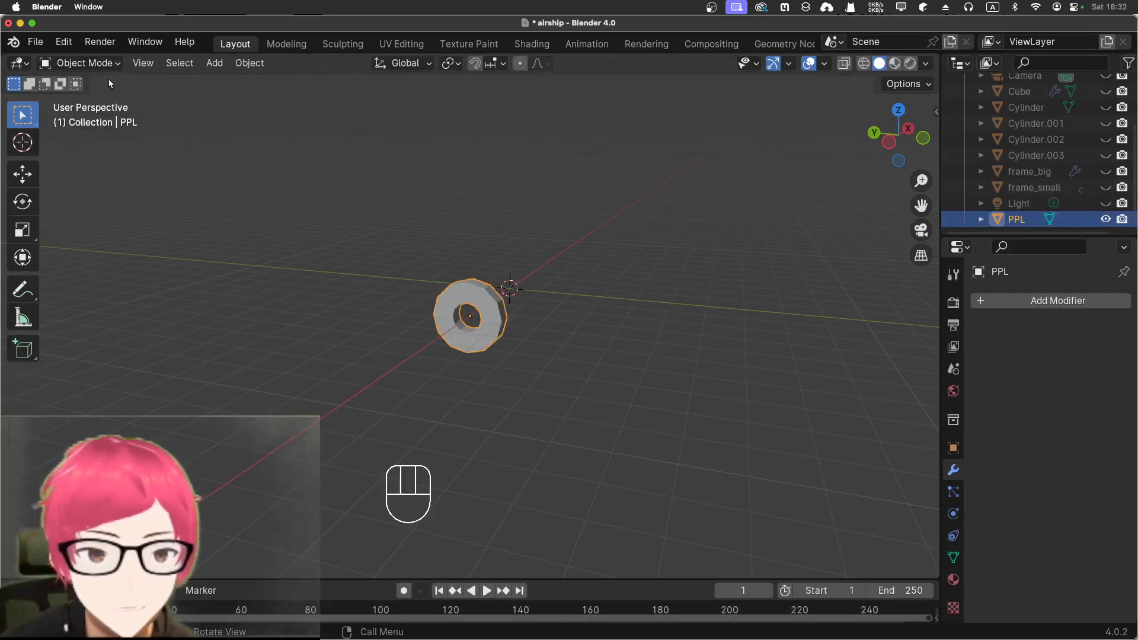
# Step: Check the viewport's selectability and visibility settings for object types with the PPL ring selected
pyautogui.click(539, 306)
pyautogui.click(481, 329)
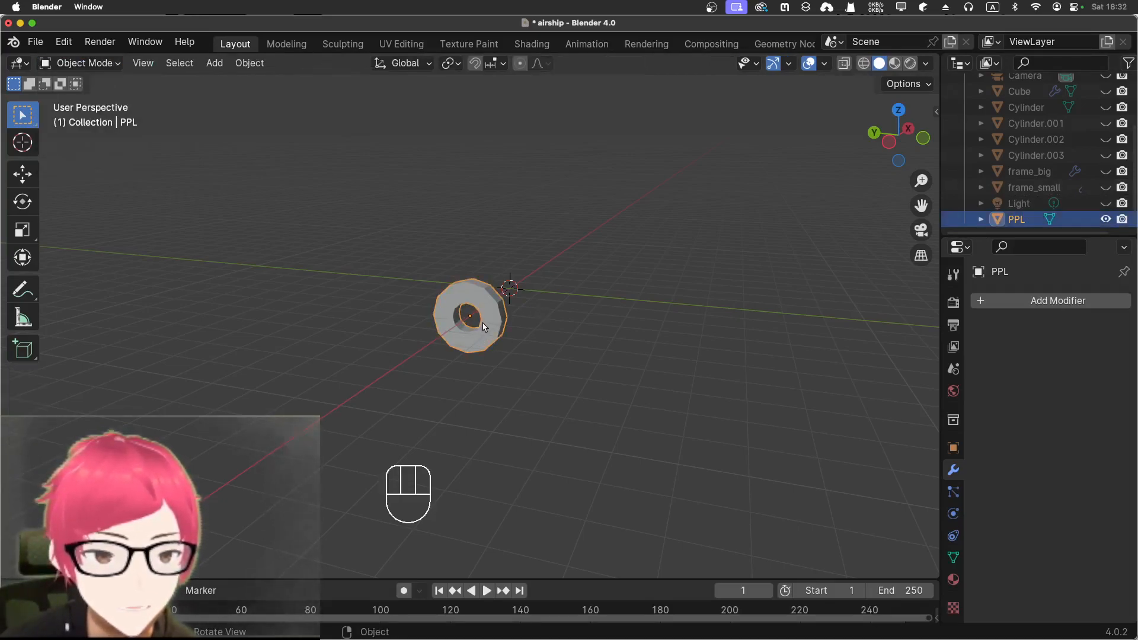
pyautogui.moveTo(484, 325); pyautogui.dragTo(493, 315, button='middle')
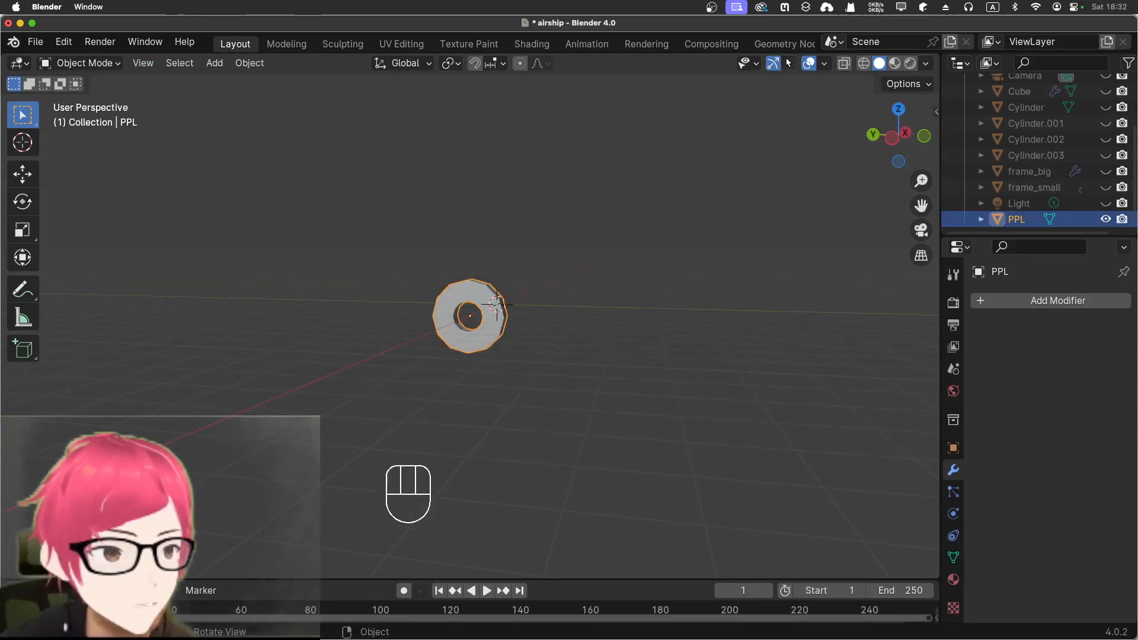
pyautogui.click(743, 65)
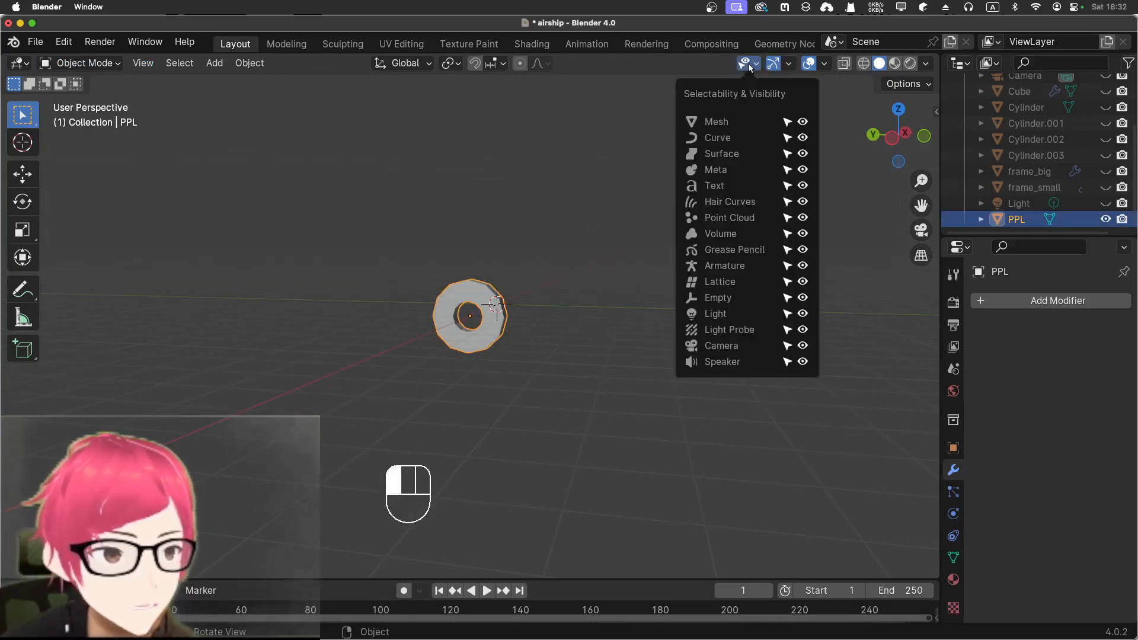
pyautogui.click(748, 68)
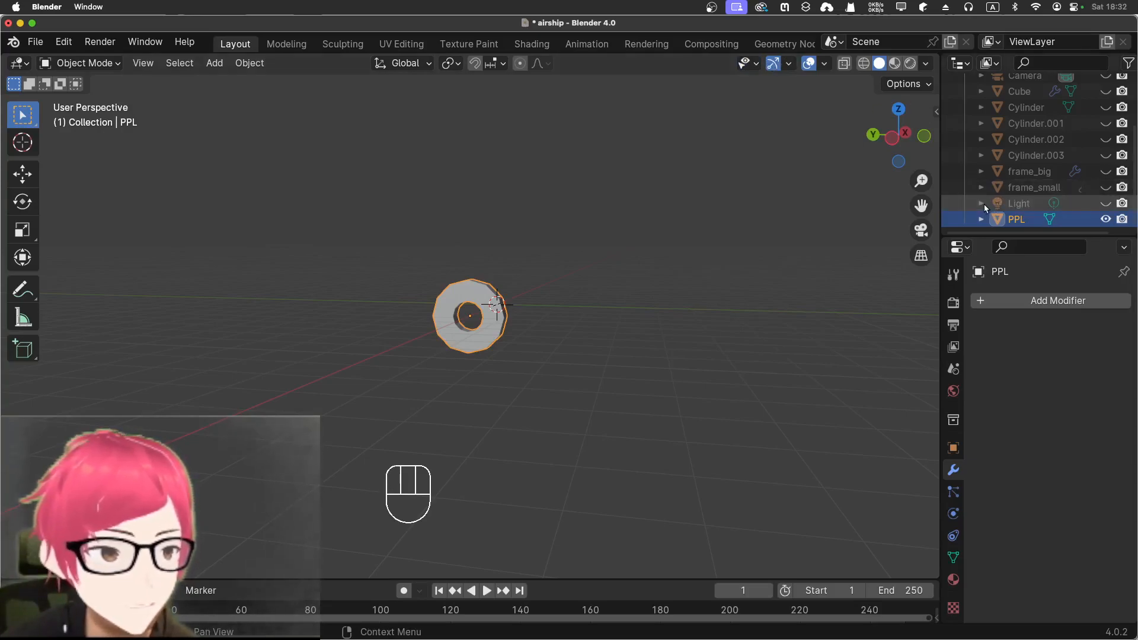
# Step: Delete the PPL ring from the scene
pyautogui.click(711, 329)
pyautogui.click(486, 329)
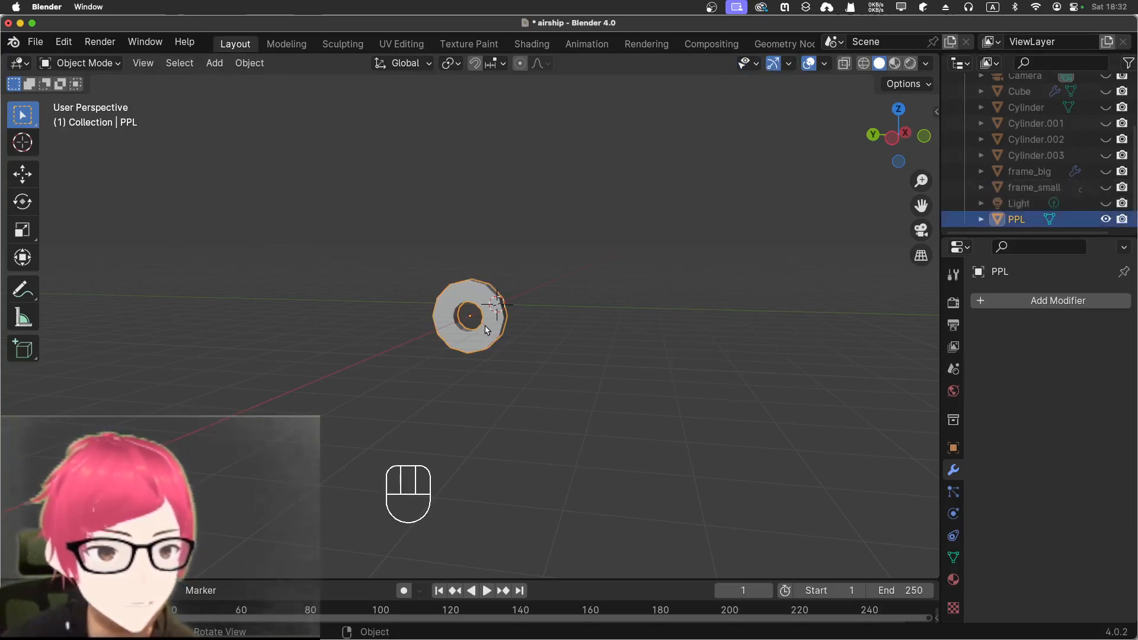
pyautogui.press('x')
pyautogui.click(487, 324)
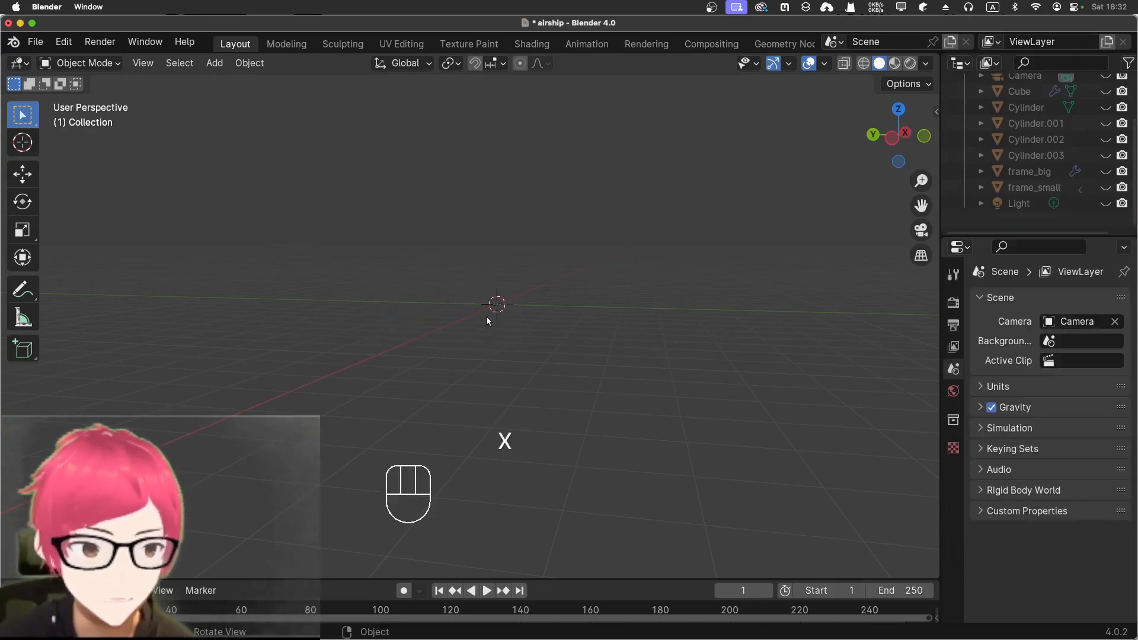
# Step: Add a mesh cylinder with 12 vertices, 1 m radius and 2 m depth, and keep it selected
pyautogui.hotkey('shift', 'a')
pyautogui.moveTo(489, 315)
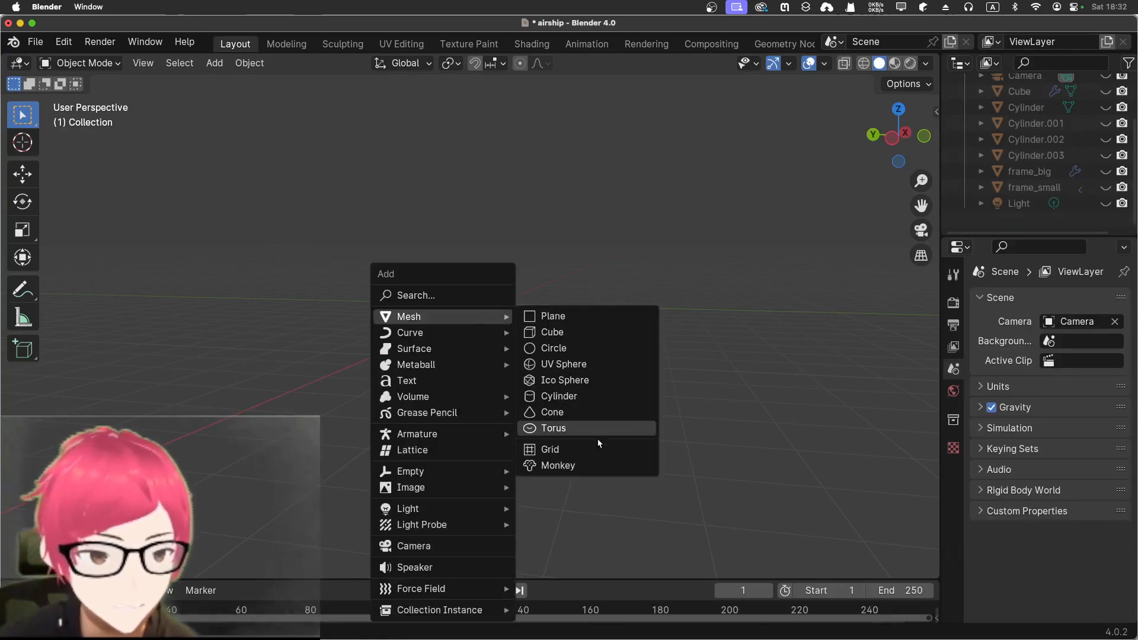
pyautogui.click(597, 392)
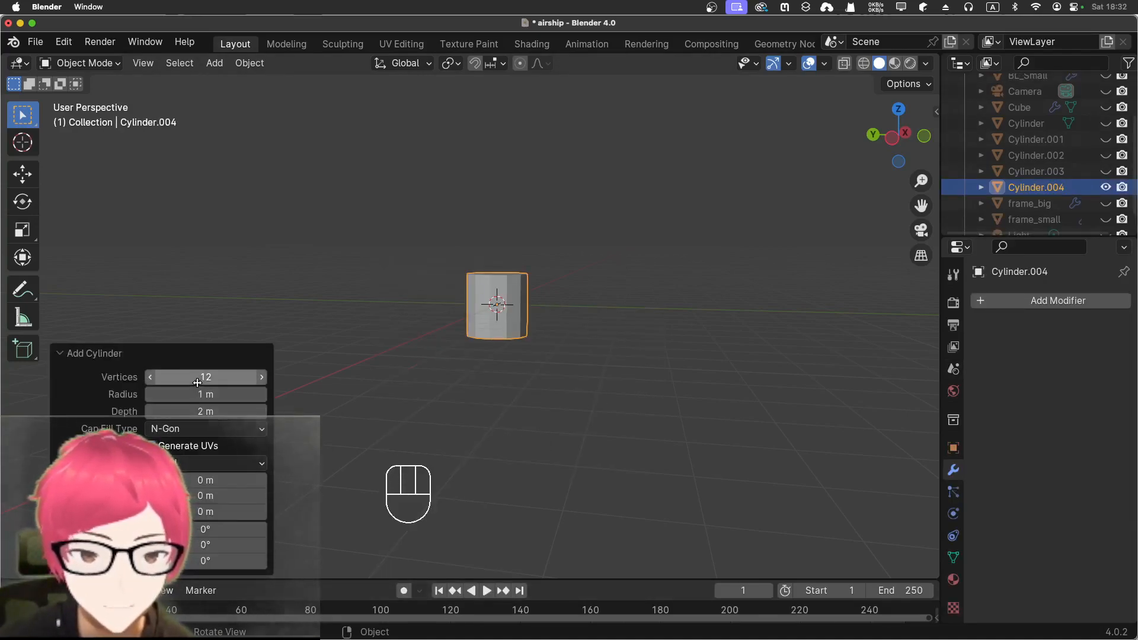
pyautogui.doubleClick(237, 377)
pyautogui.click(368, 281)
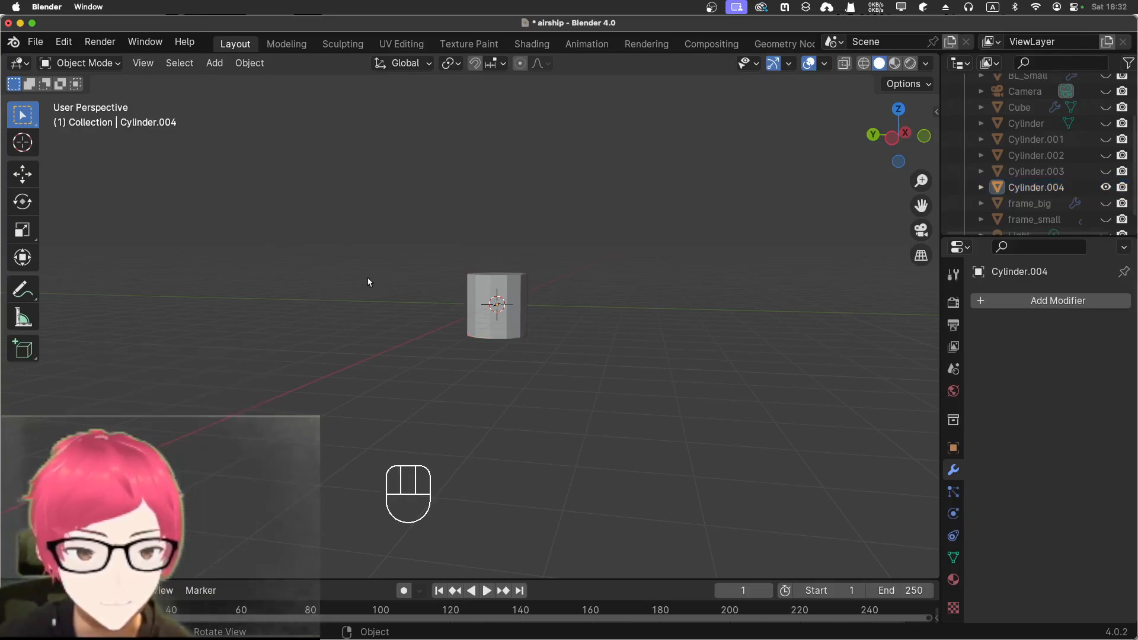
pyautogui.click(483, 299)
pyautogui.write('r')
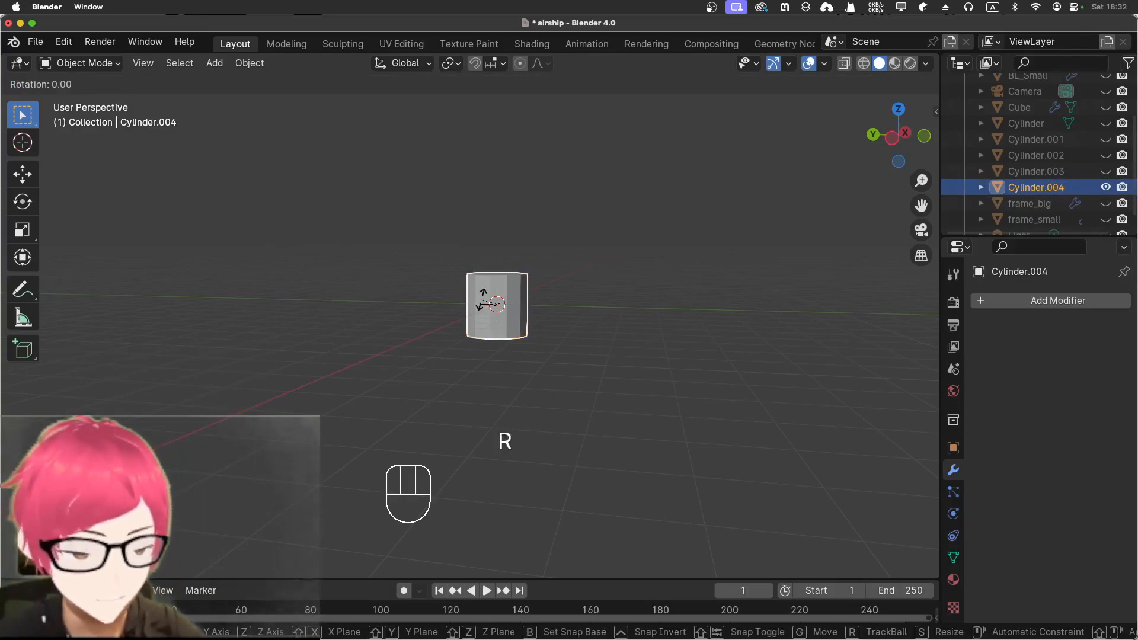
pyautogui.write('90')
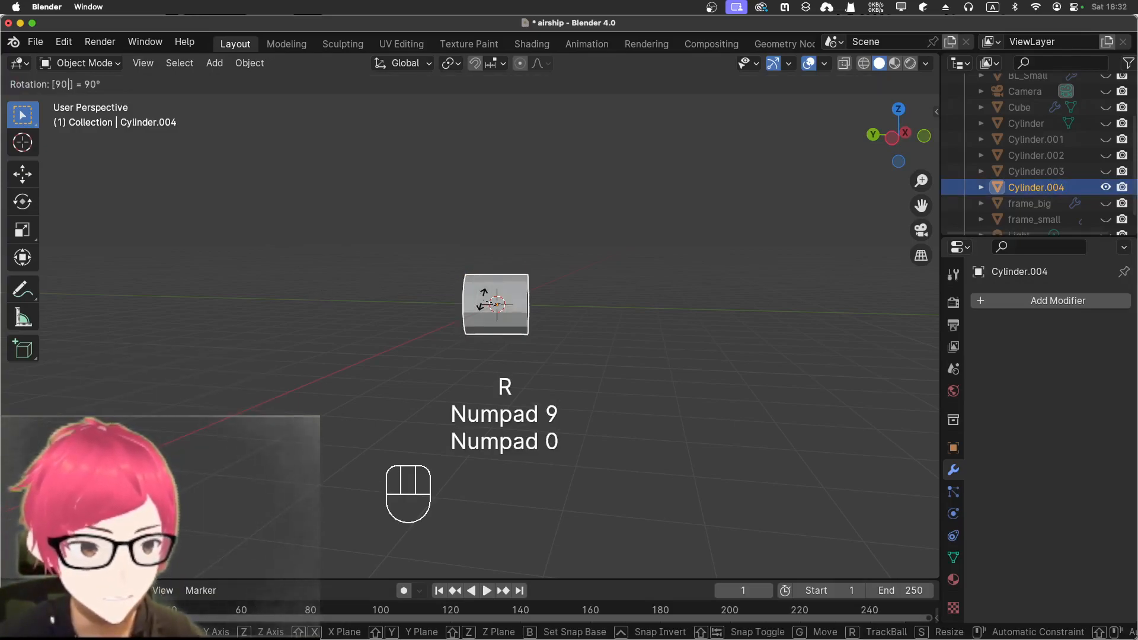
pyautogui.rightClick(483, 300)
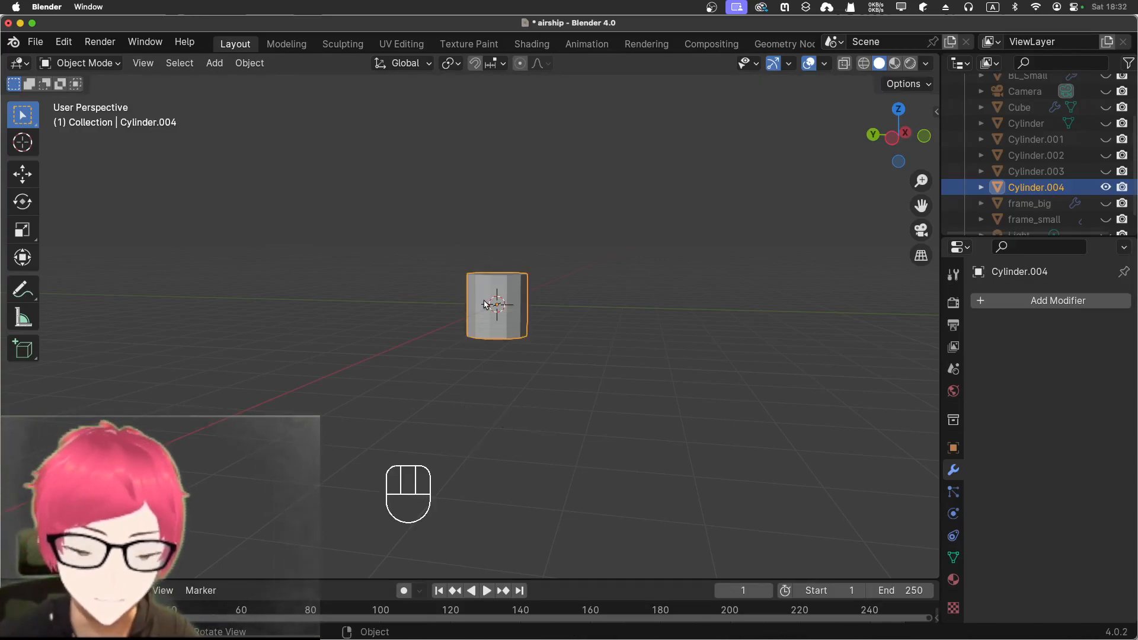
# Step: Rotate the new cylinder 90° about the global Y axis
pyautogui.press('r')
pyautogui.press('y')
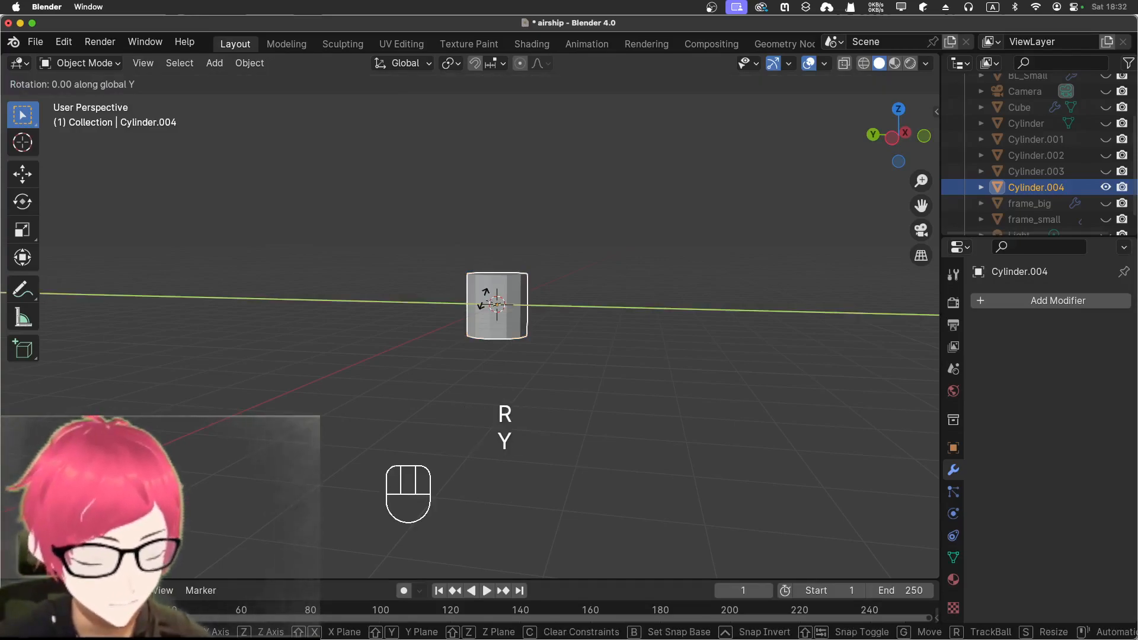
pyautogui.press('KP_9')
pyautogui.press('KP_0')
pyautogui.press('Return')
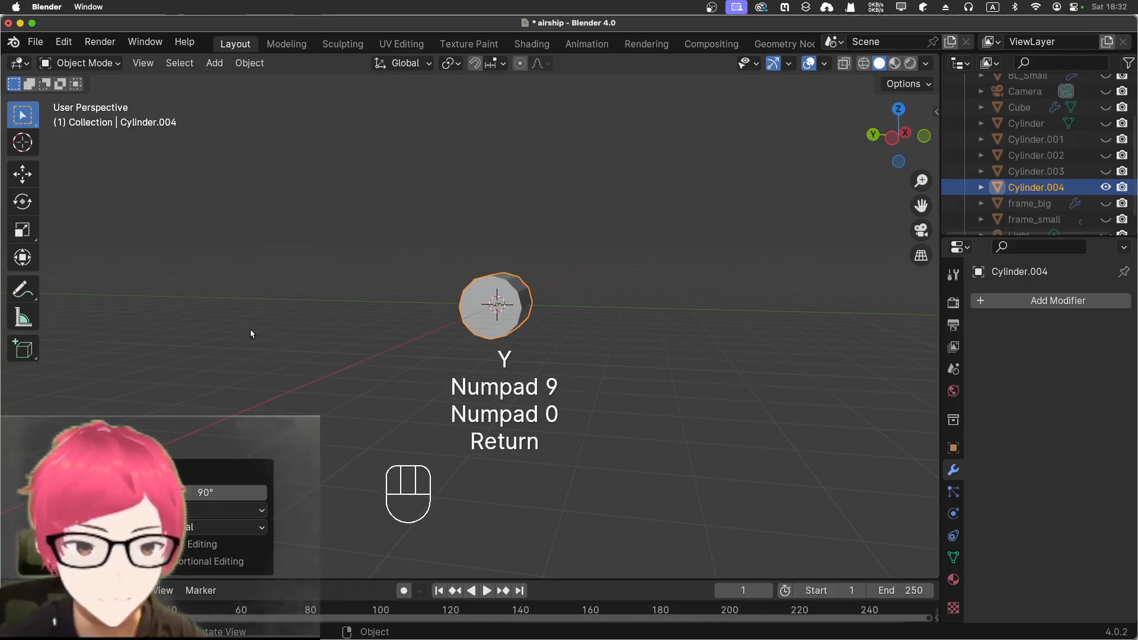
# Step: Enter Edit Mode on the cylinder and show it in wireframe shading with X-ray on
pyautogui.click(86, 63)
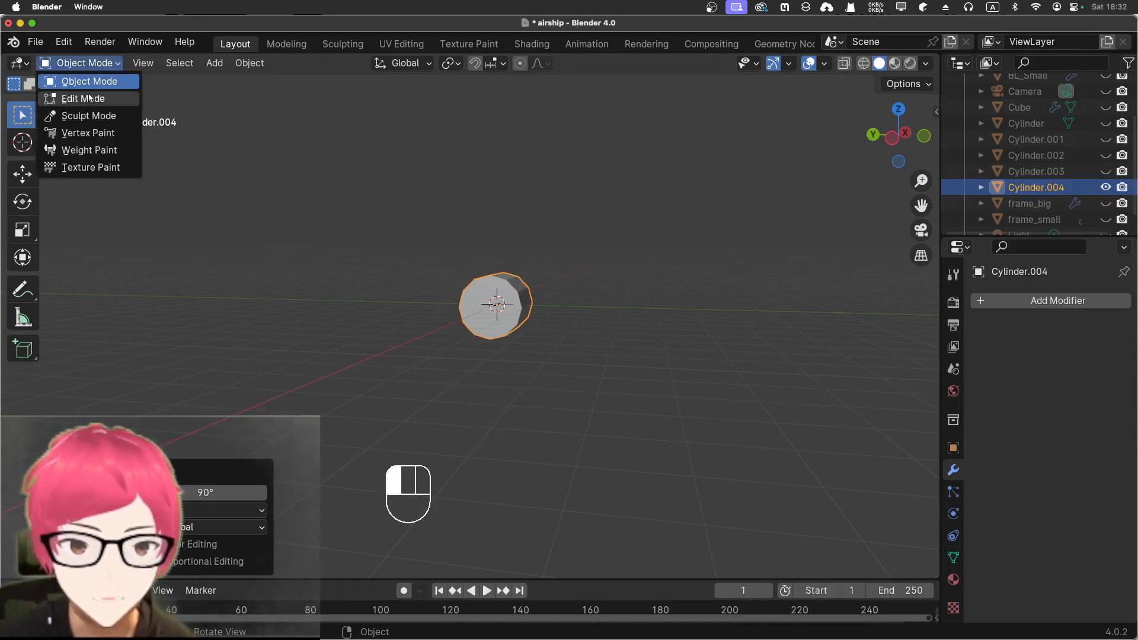
pyautogui.click(83, 99)
pyautogui.scroll(4, 372, 255)
pyautogui.moveTo(371, 253)
pyautogui.mouseDown(button='middle')
pyautogui.moveTo(348, 242)
pyautogui.moveTo(389, 265)
pyautogui.mouseUp(button='middle')
pyautogui.scroll(3, 389, 265)
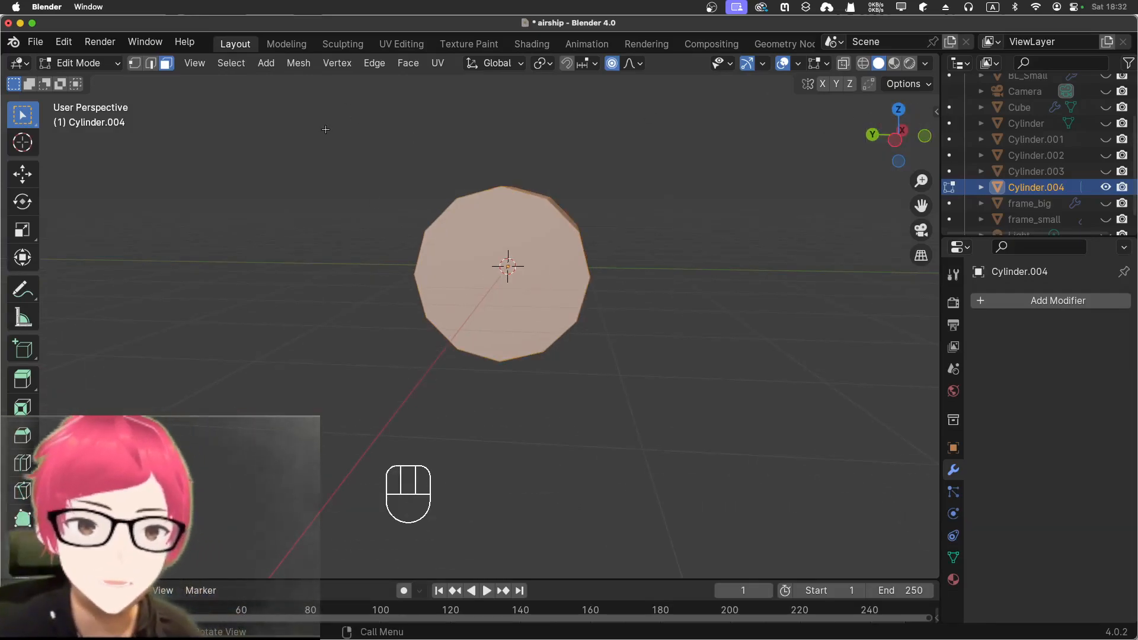
pyautogui.click(844, 64)
pyautogui.click(643, 194)
pyautogui.moveTo(643, 194); pyautogui.dragTo(651, 203, button='middle')
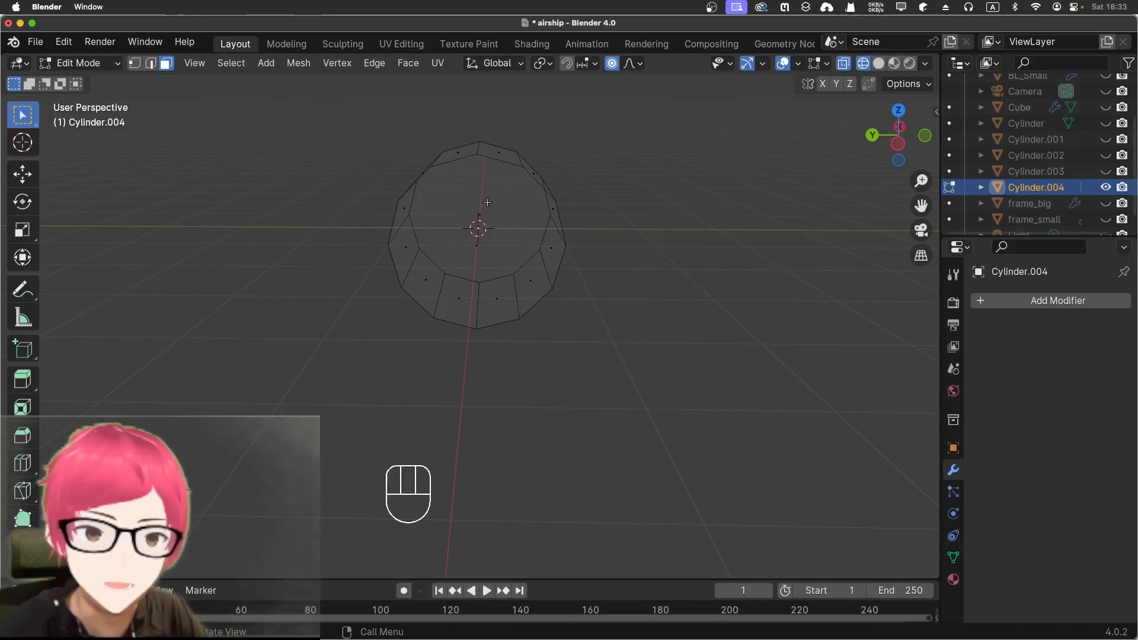
# Step: Select three evenly spaced pairs of adjacent side faces around the cylinder: one at the top and two at the lower sides
pyautogui.click(446, 157)
pyautogui.keyDown('shift'); pyautogui.click(501, 153); pyautogui.keyUp('shift')
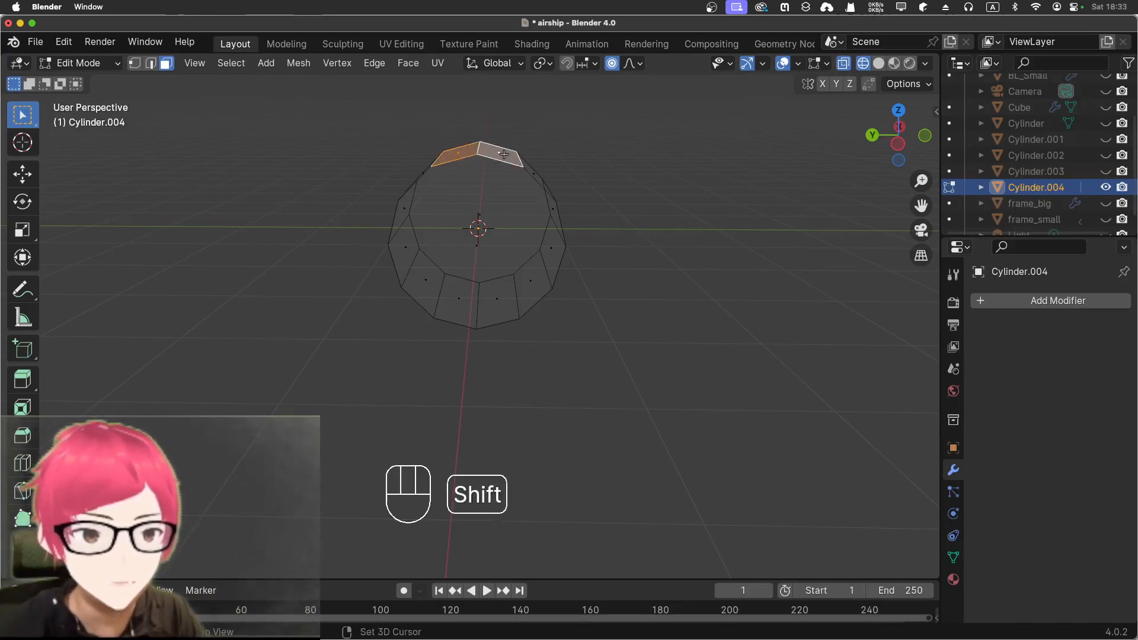
pyautogui.moveTo(589, 243); pyautogui.dragTo(603, 248, button='middle')
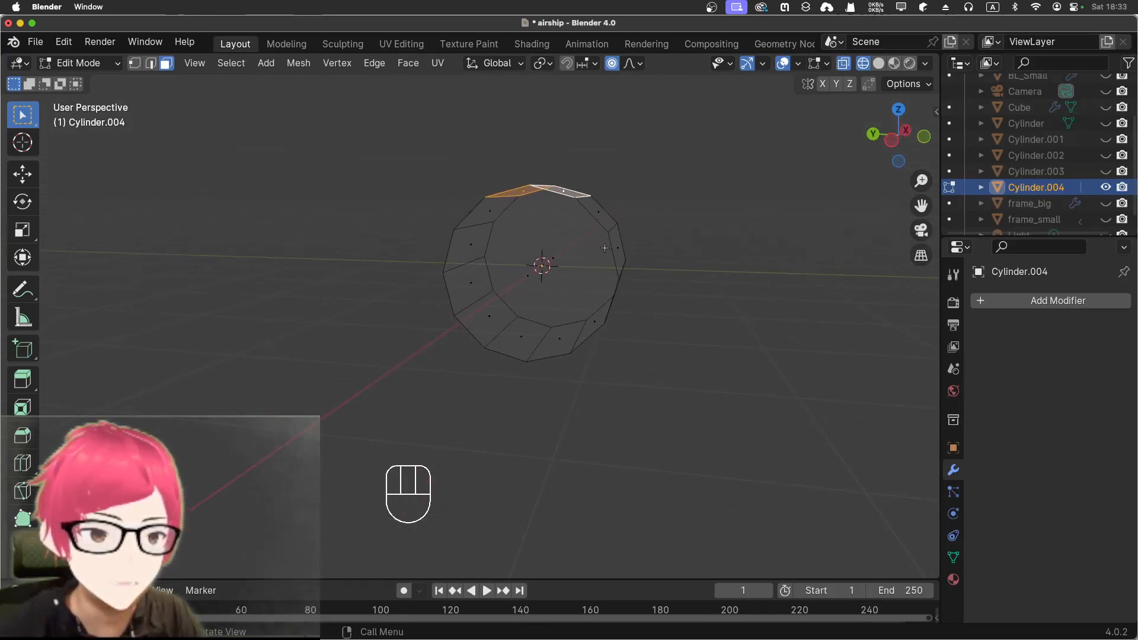
pyautogui.moveTo(631, 292); pyautogui.dragTo(606, 341, button='middle')
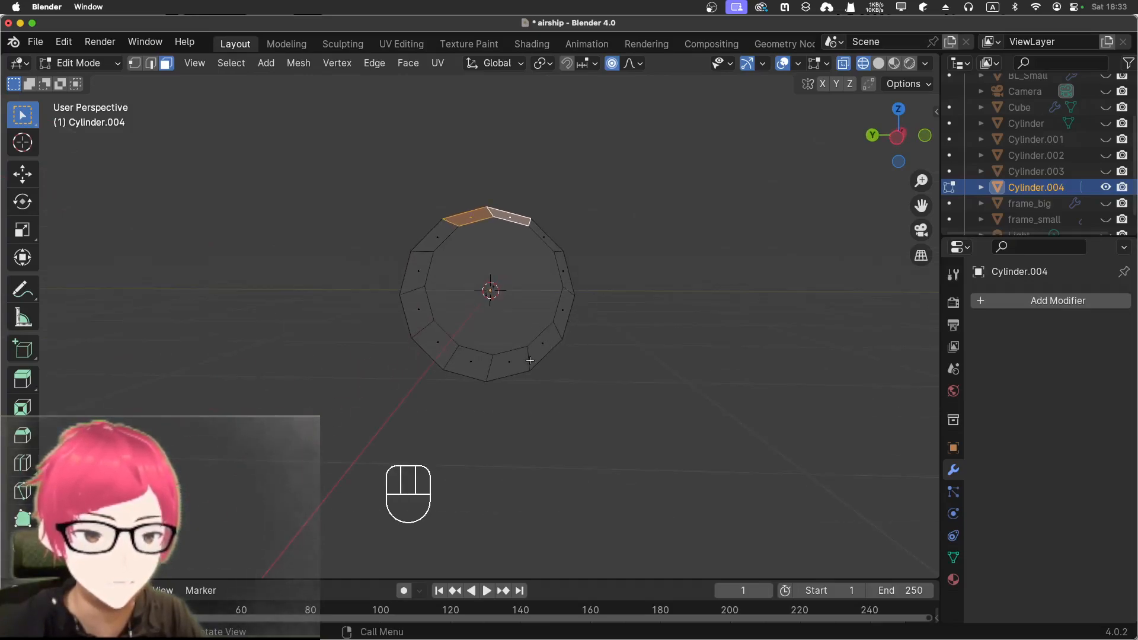
pyautogui.keyDown('shift'); pyautogui.click(420, 311); pyautogui.keyUp('shift')
pyautogui.keyDown('shift'); pyautogui.click(430, 344); pyautogui.keyUp('shift')
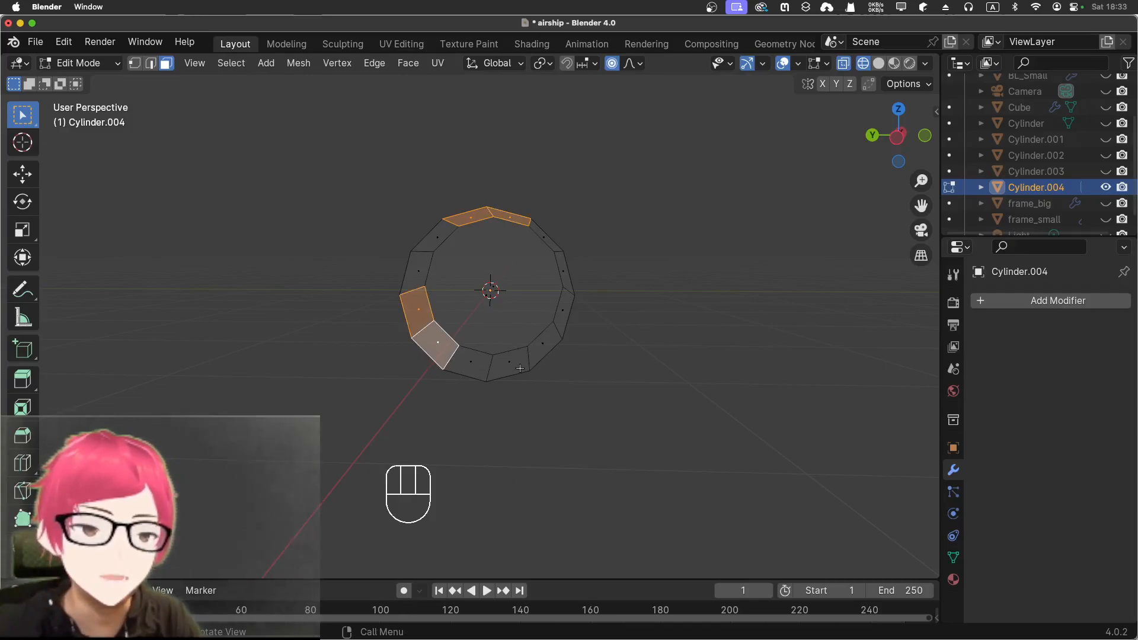
pyautogui.keyDown('shift'); pyautogui.click(541, 351); pyautogui.keyUp('shift')
pyautogui.keyDown('shift'); pyautogui.click(565, 332); pyautogui.keyUp('shift')
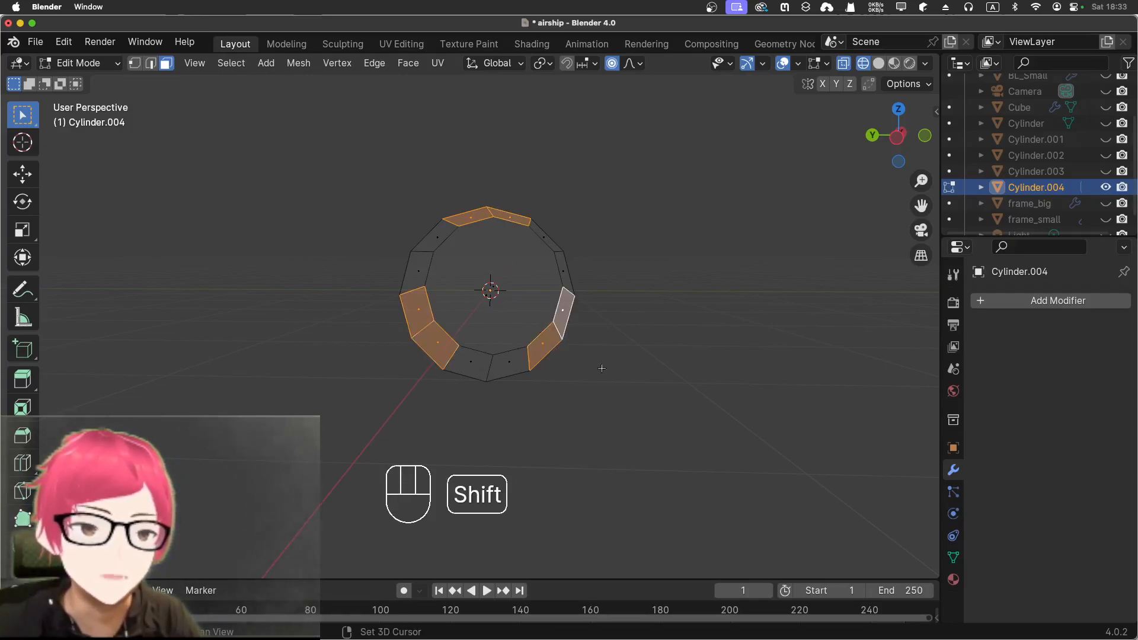
# Step: Inset the three selected pairs of side faces by about 0.17 m
pyautogui.press('KP_3')
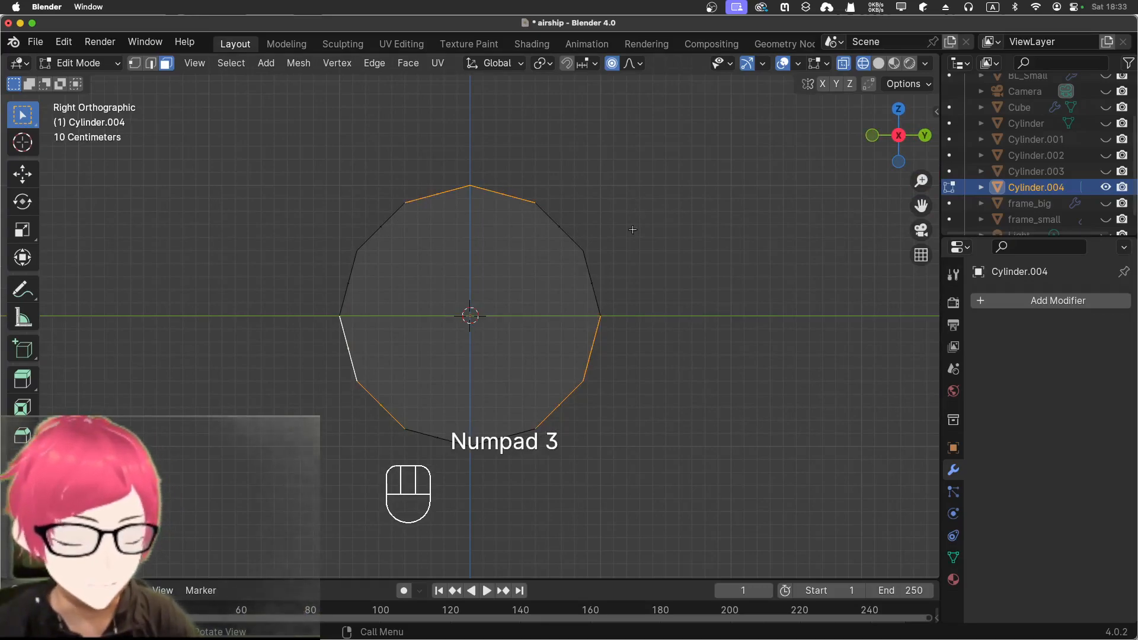
pyautogui.press('KP_7')
pyautogui.keyDown('shift'); pyautogui.moveTo(656, 280); pyautogui.dragTo(323, 267, button='middle'); pyautogui.keyUp('shift')
pyautogui.moveTo(756, 397); pyautogui.dragTo(522, 285, button='middle')
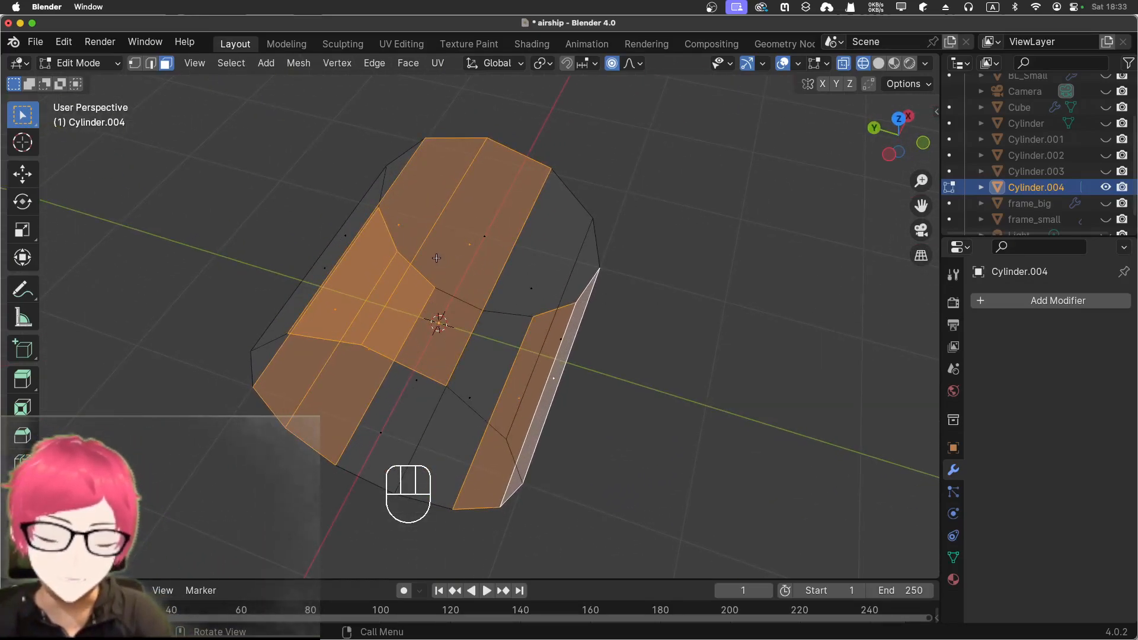
pyautogui.press('i')
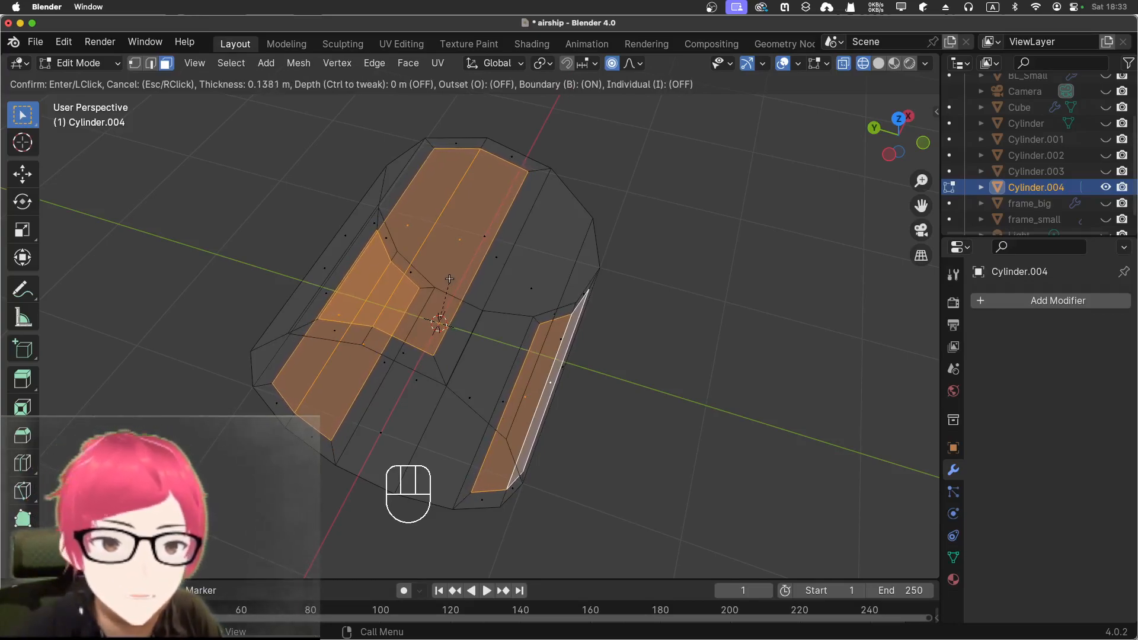
pyautogui.click(456, 282)
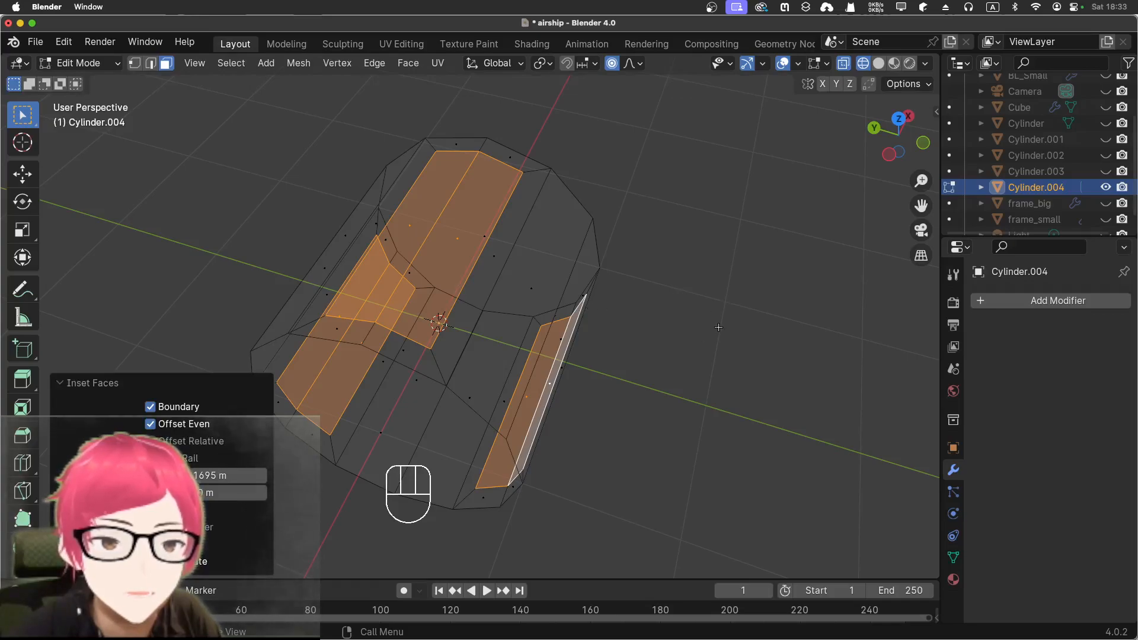
# Step: Scale the whole cylinder to about 0.42 along the global X axis in Object Mode and return to Edit Mode
pyautogui.moveTo(720, 319); pyautogui.dragTo(676, 259, button='middle')
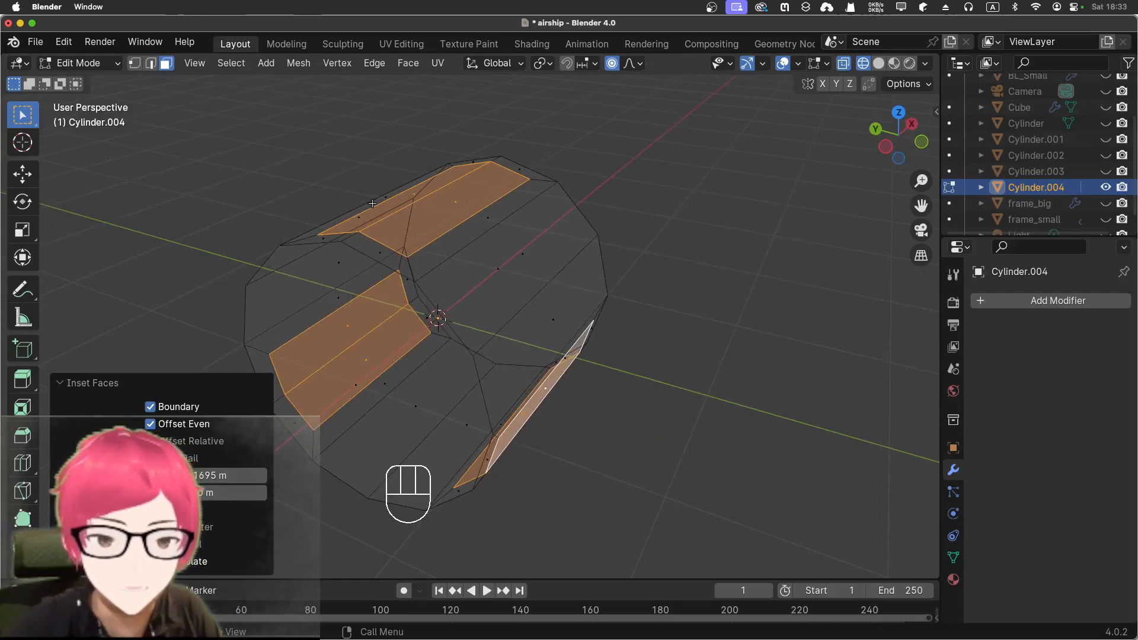
pyautogui.press('Tab')
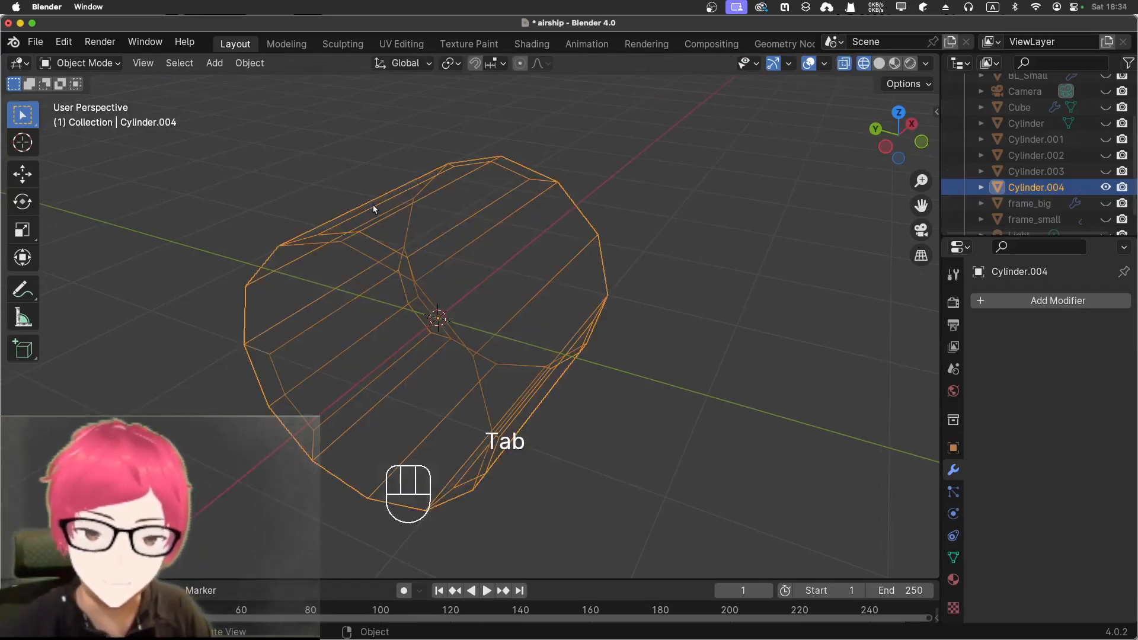
pyautogui.press('s')
pyautogui.press('x')
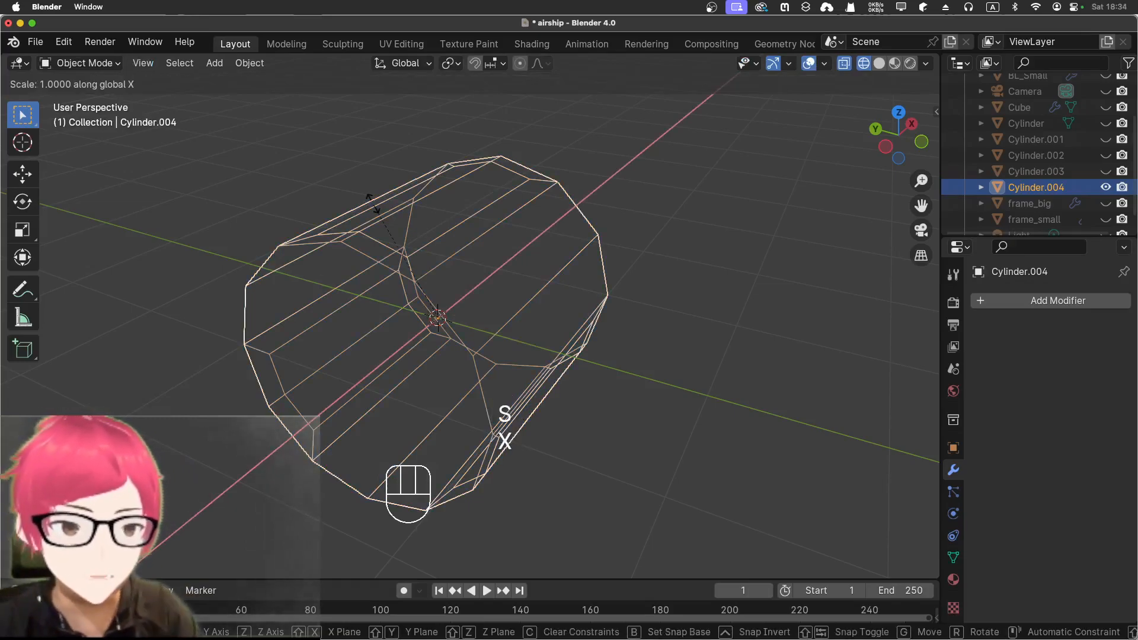
pyautogui.click(403, 279)
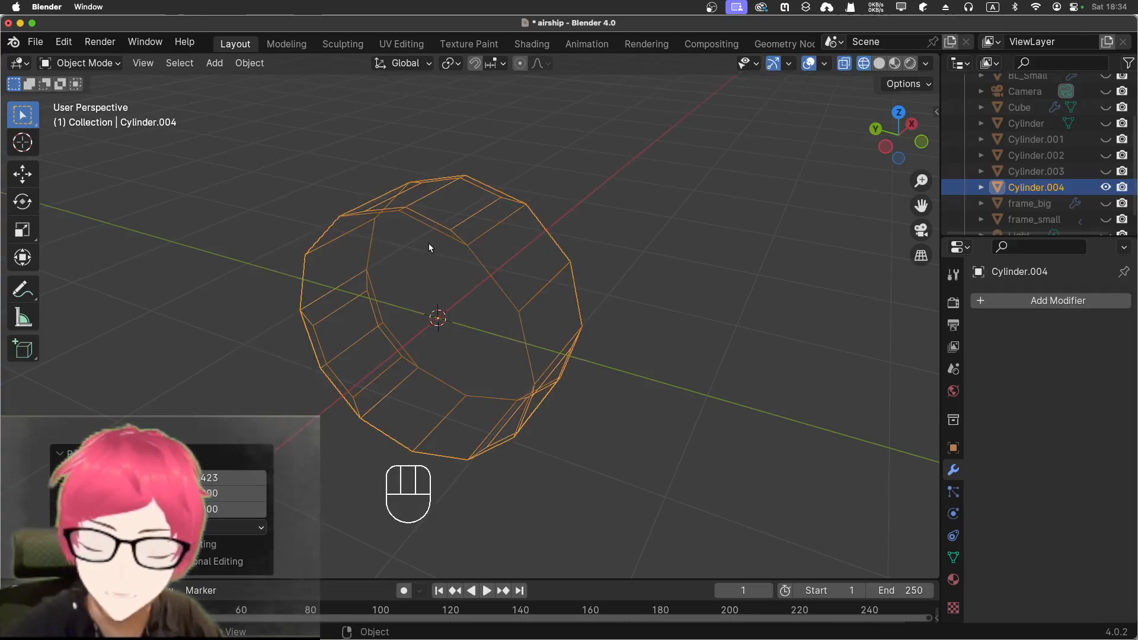
pyautogui.press('Tab')
pyautogui.moveTo(591, 213); pyautogui.dragTo(628, 263, button='middle')
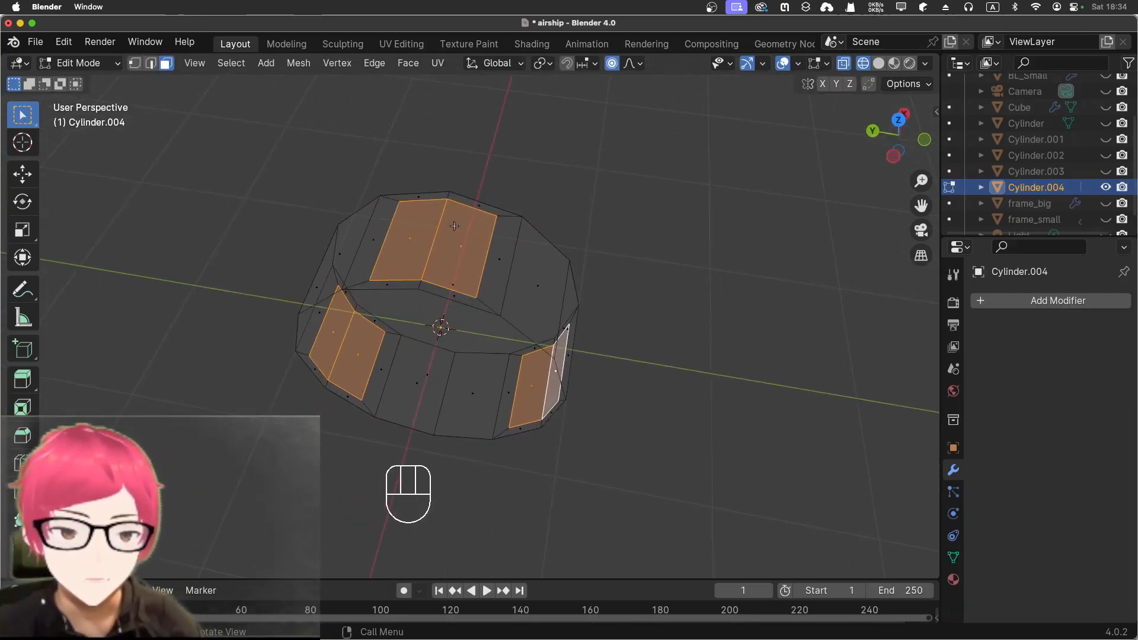
pyautogui.press('s')
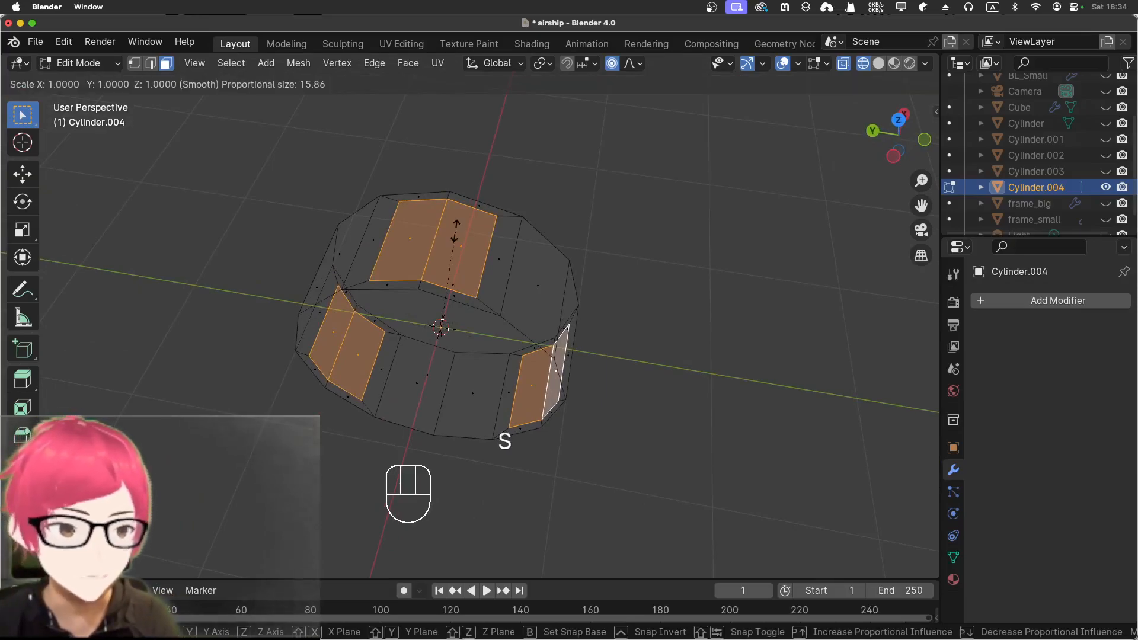
pyautogui.press('x')
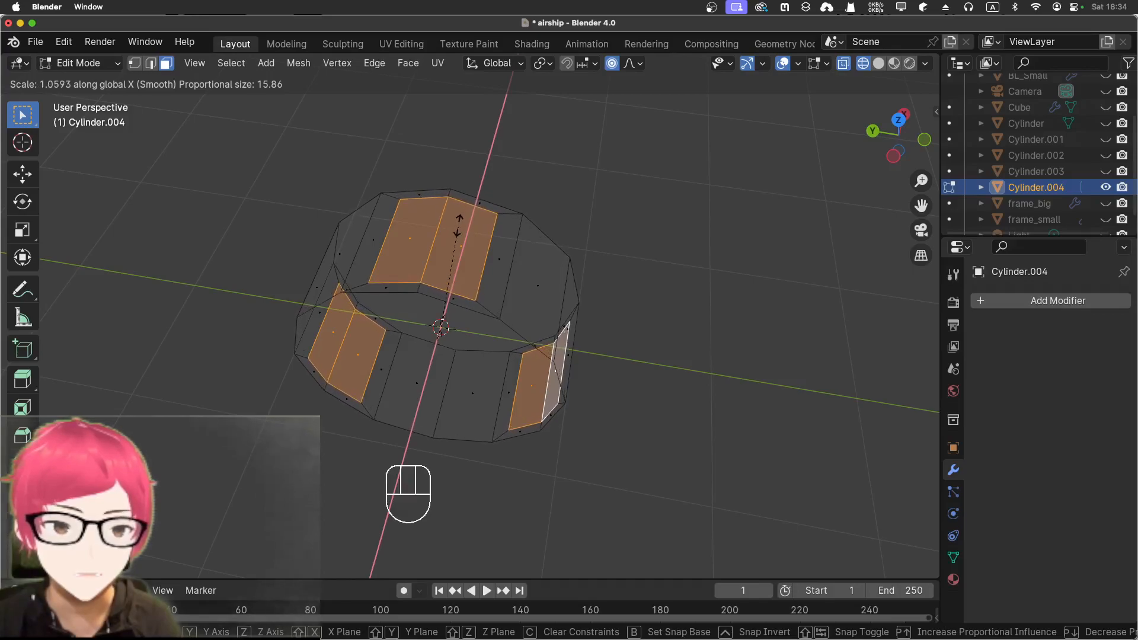
pyautogui.rightClick(458, 226)
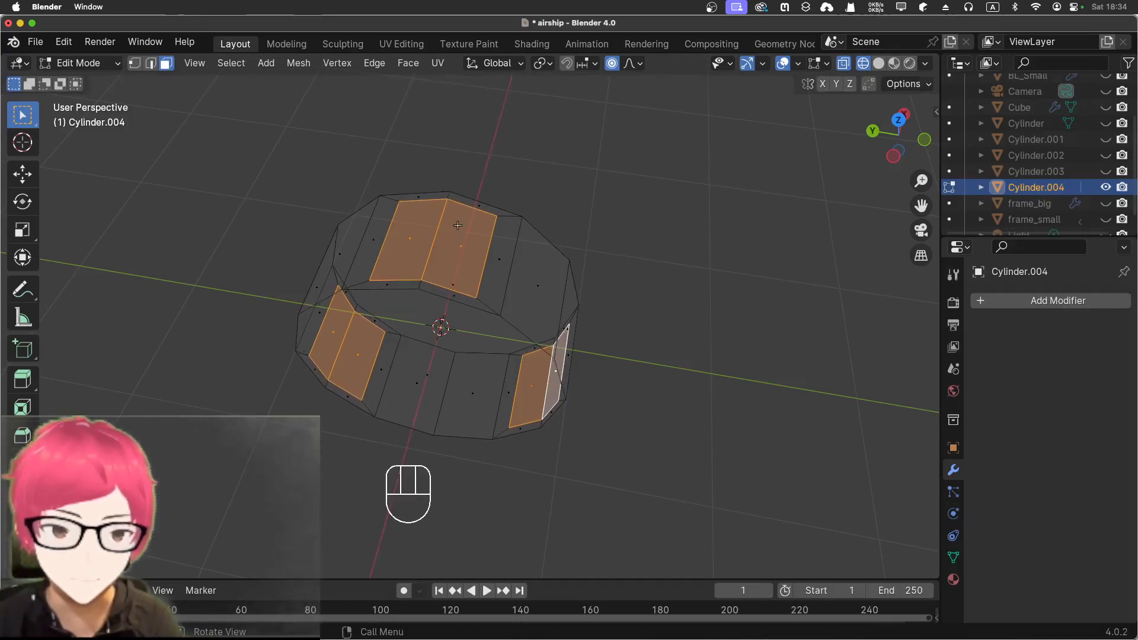
pyautogui.press('i')
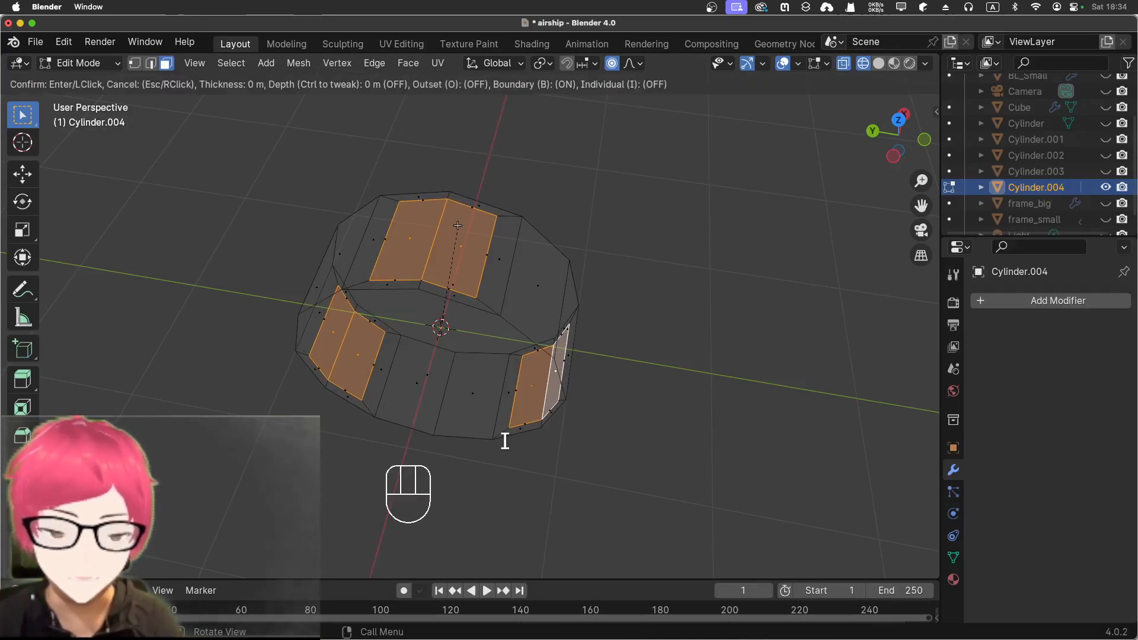
pyautogui.press('x')
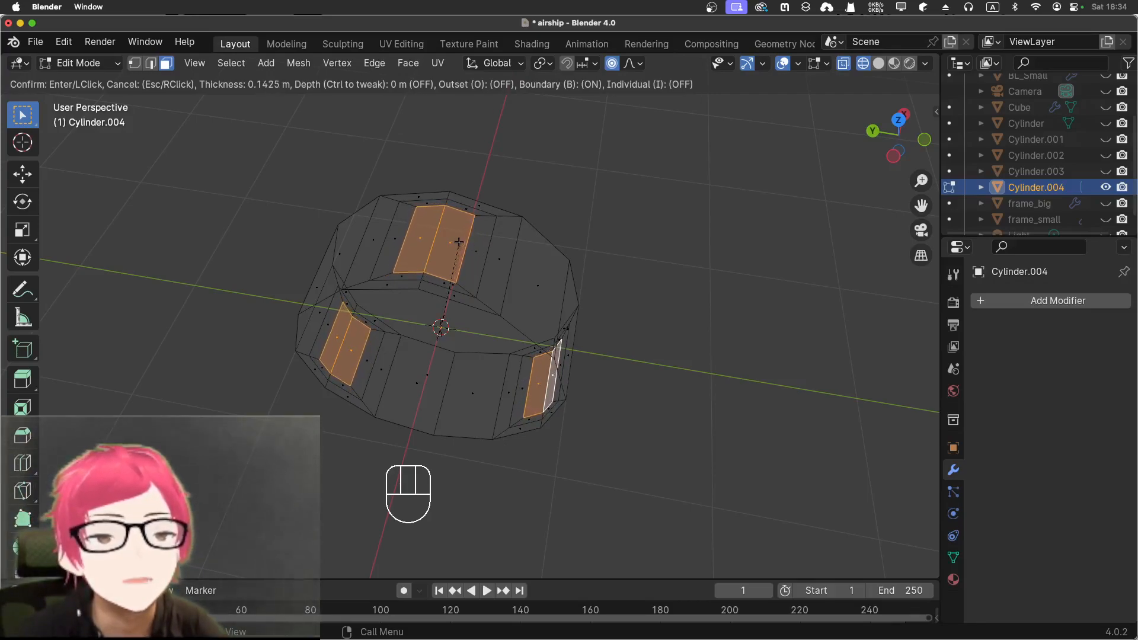
pyautogui.rightClick(463, 241)
# Step: Try to extrude the three selected face pairs along their average normal in the right orthographic view
pyautogui.moveTo(636, 226); pyautogui.dragTo(564, 209, button='middle')
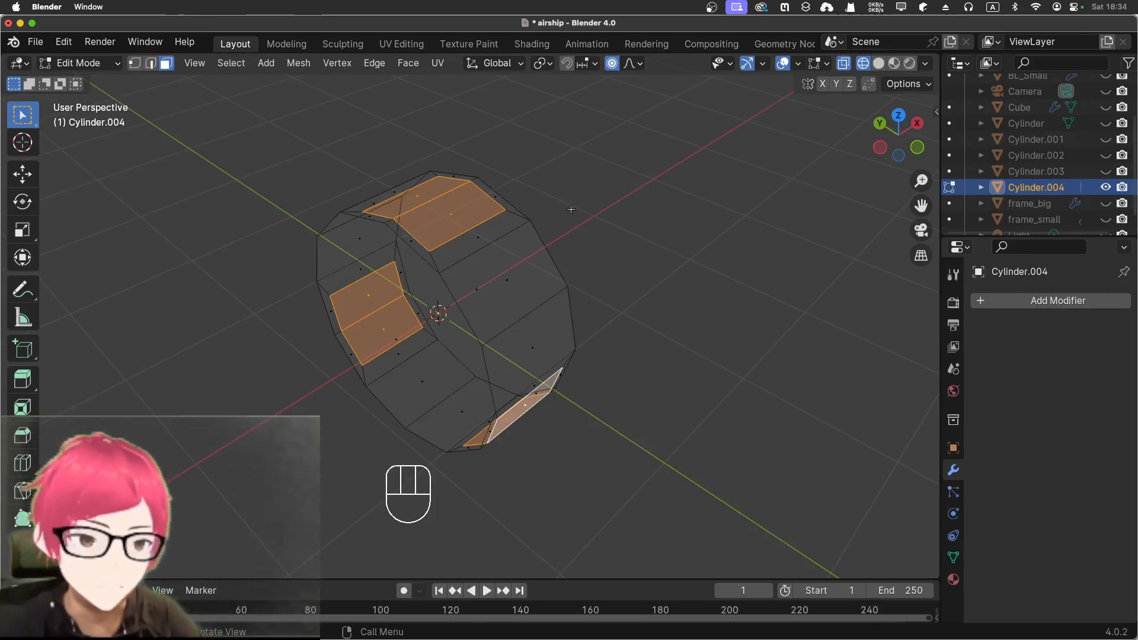
pyautogui.press('KP_1')
pyautogui.press('KP_3')
pyautogui.scroll(-5, 570, 211)
pyautogui.scroll(-1, 569, 211)
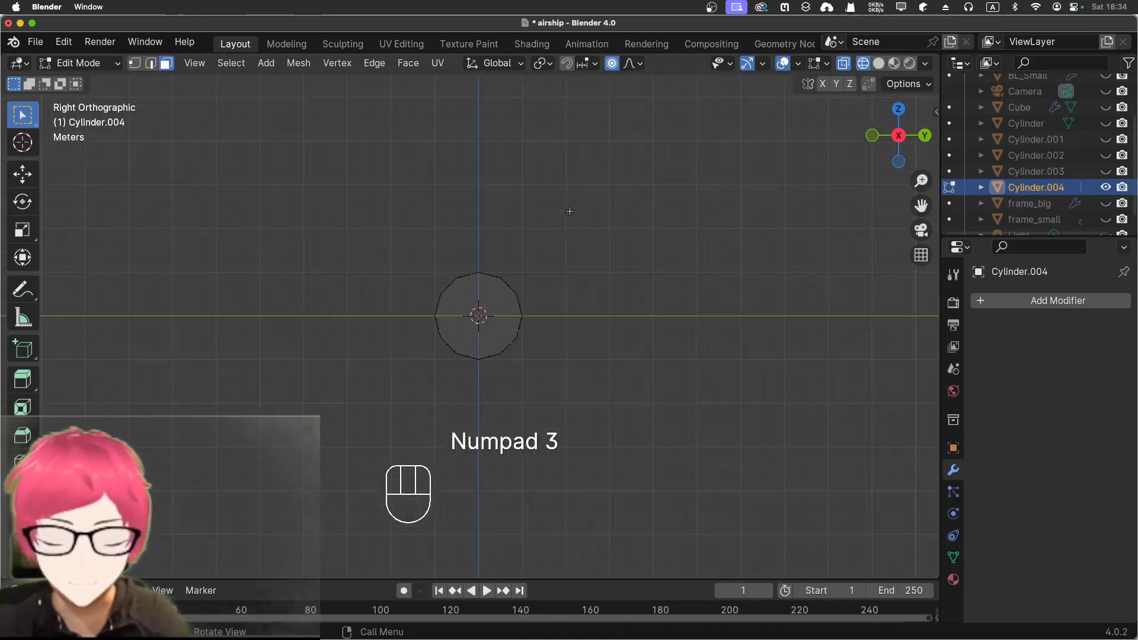
pyautogui.press('e')
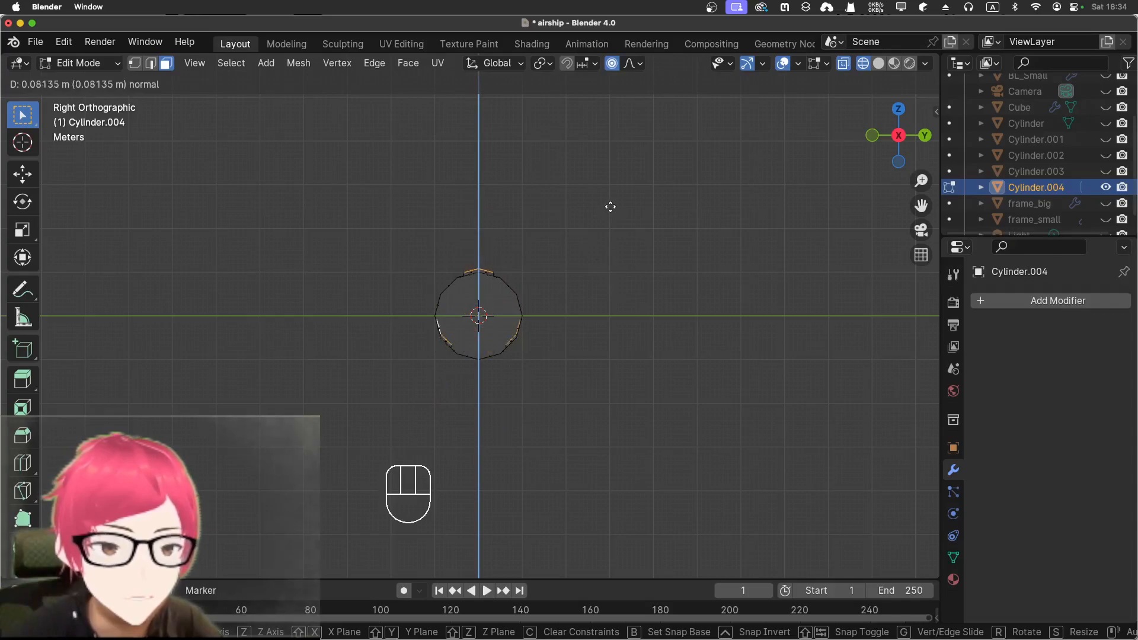
pyautogui.rightClick(611, 207)
# Step: Set the transform orientation to Local and try extruding the selected face pairs again
pyautogui.click(514, 64)
pyautogui.click(504, 128)
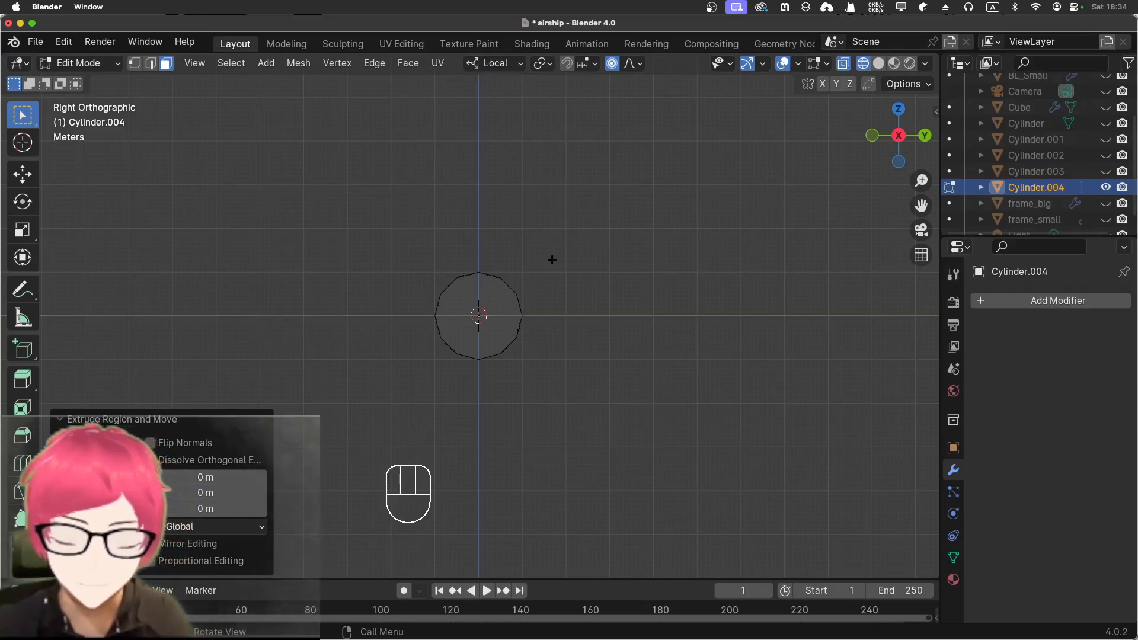
pyautogui.press('e')
pyautogui.rightClick(522, 233)
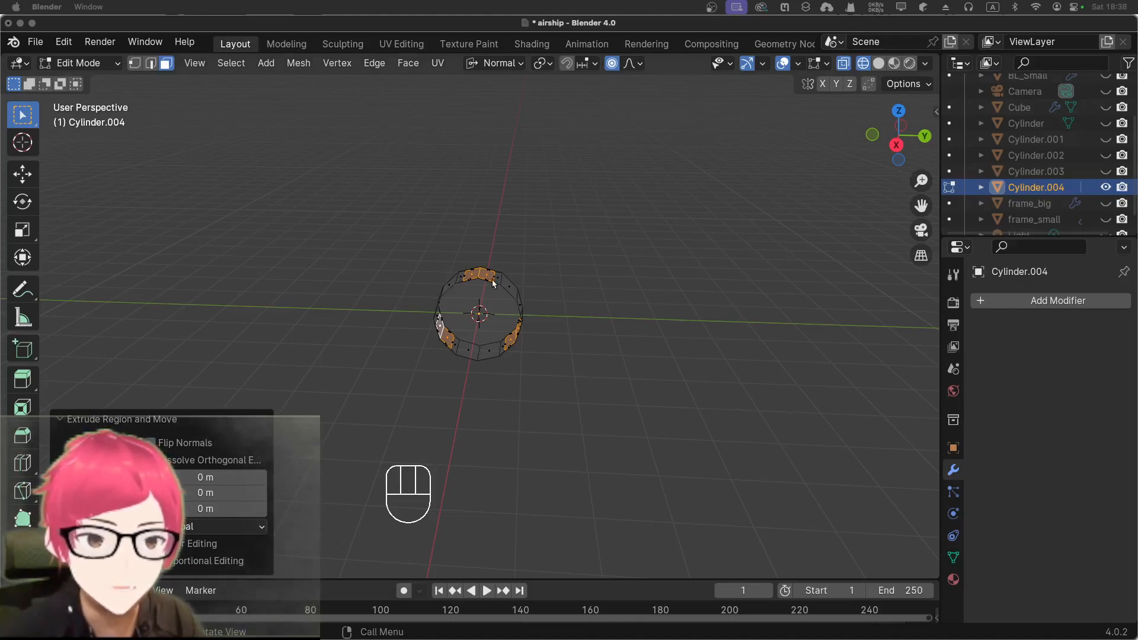
# Step: Restore the selection of the three face pairs and try extruding them constrained to the normal X axis
pyautogui.moveTo(501, 247); pyautogui.dragTo(510, 231, button='middle')
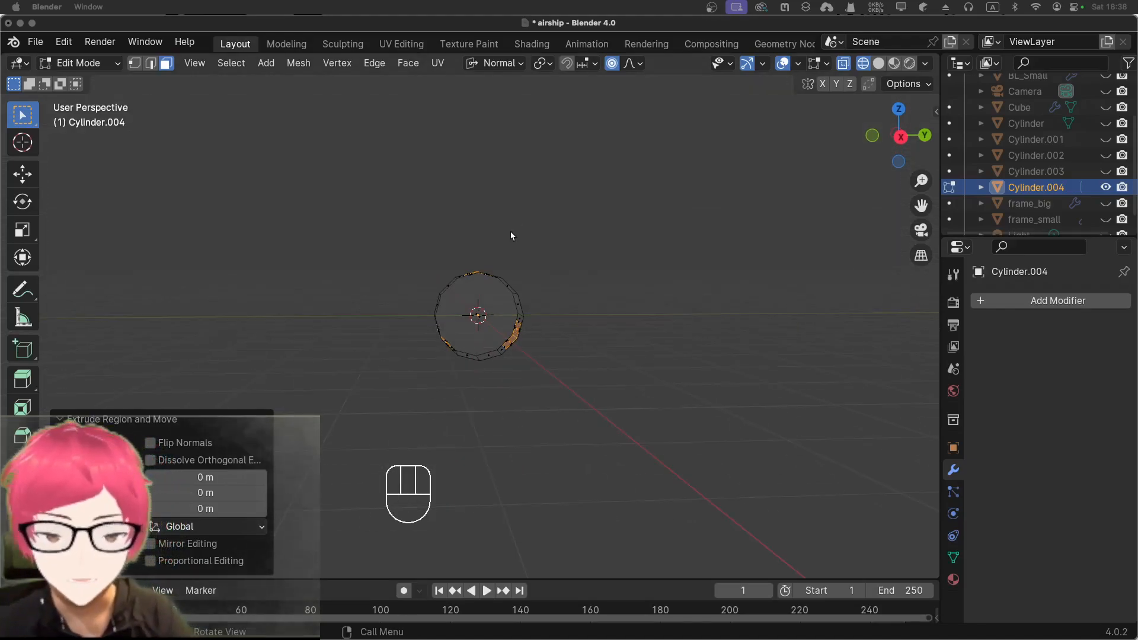
pyautogui.click(489, 238)
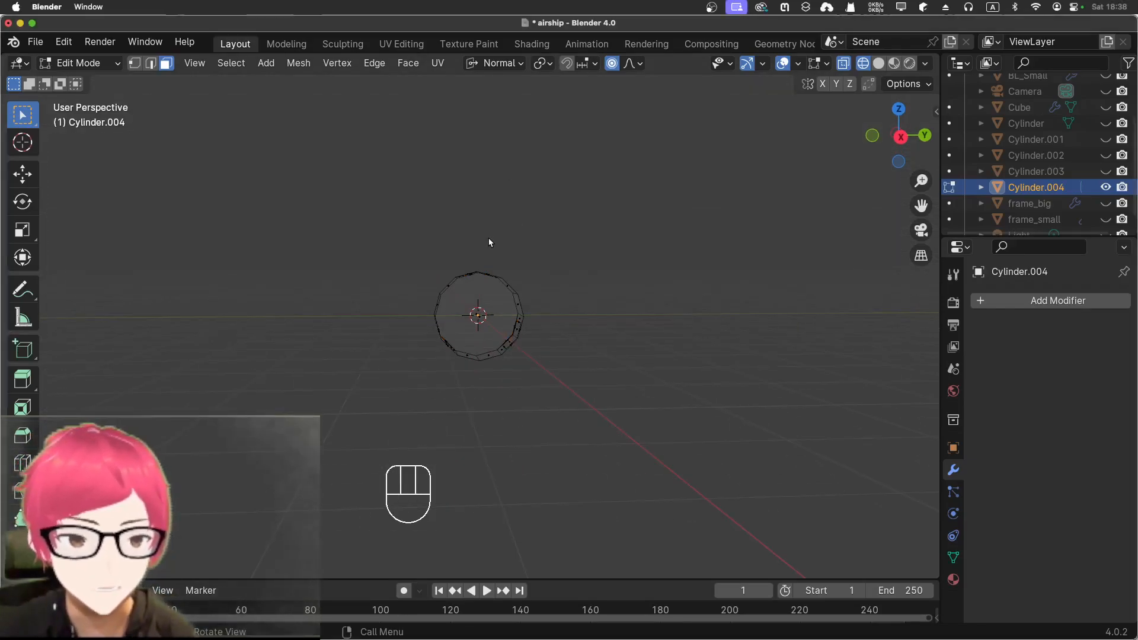
pyautogui.press('super+z')
pyautogui.press('e')
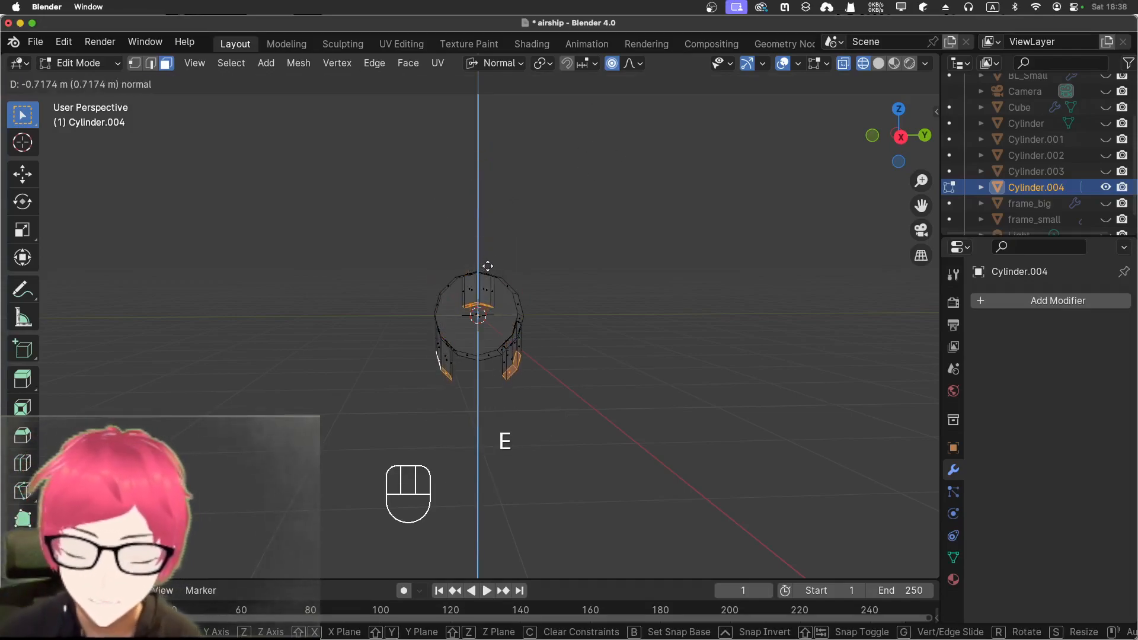
pyautogui.press('x')
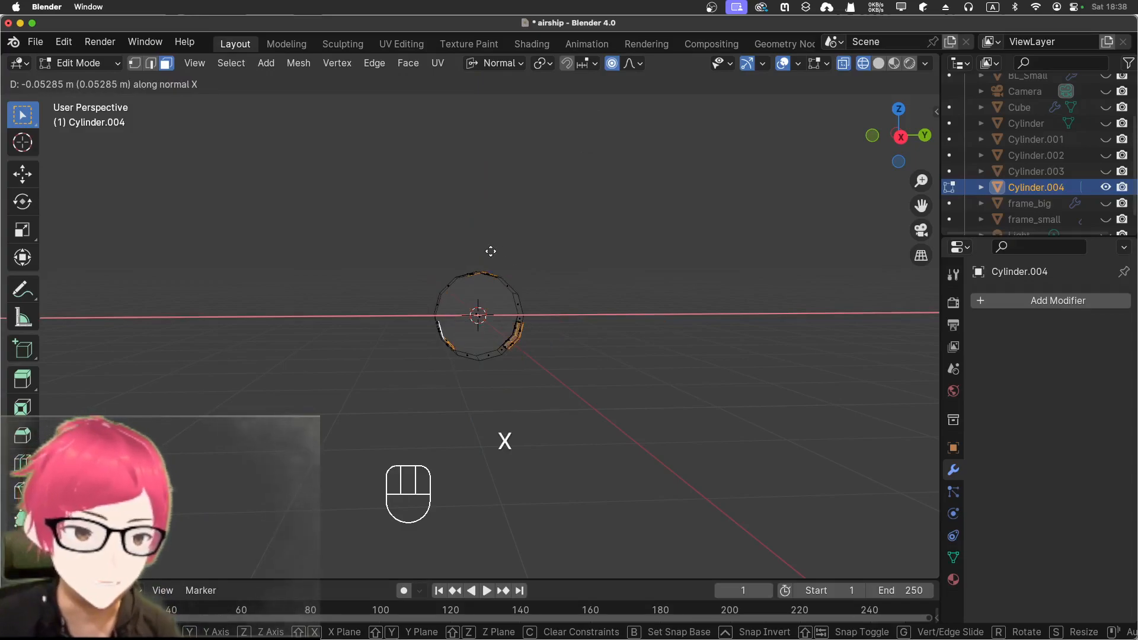
pyautogui.click(490, 251)
pyautogui.moveTo(469, 271); pyautogui.dragTo(466, 260, button='middle')
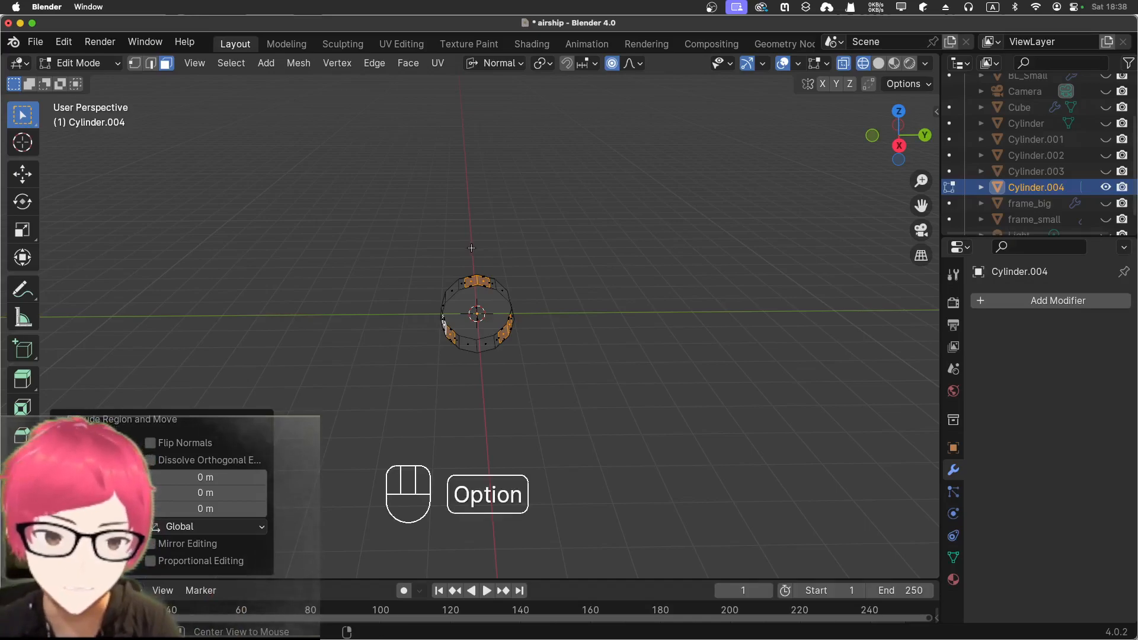
# Step: Try pulling the selected faces outward from the cylinder with Extrude Individual Faces
pyautogui.hotkey('alt', 'e')
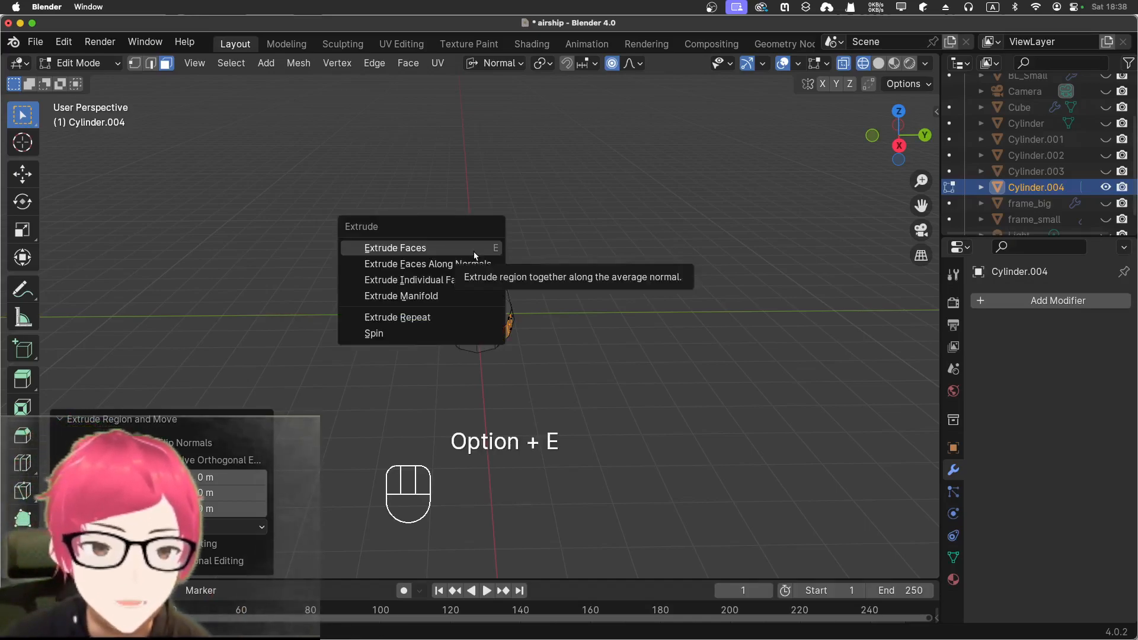
pyautogui.click(405, 284)
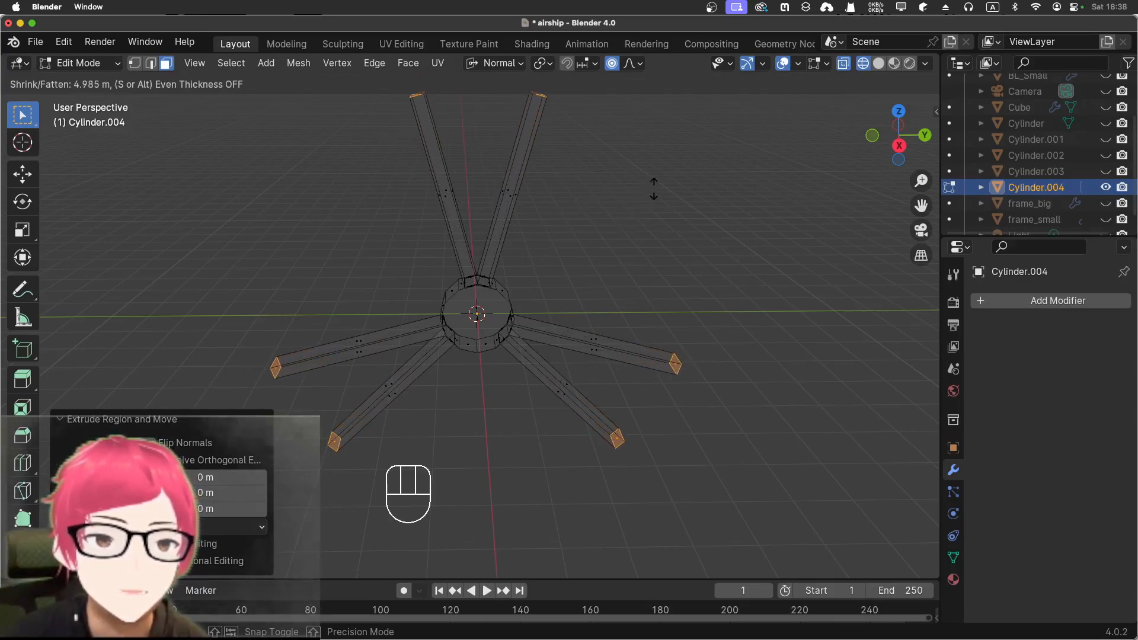
pyautogui.click(604, 277)
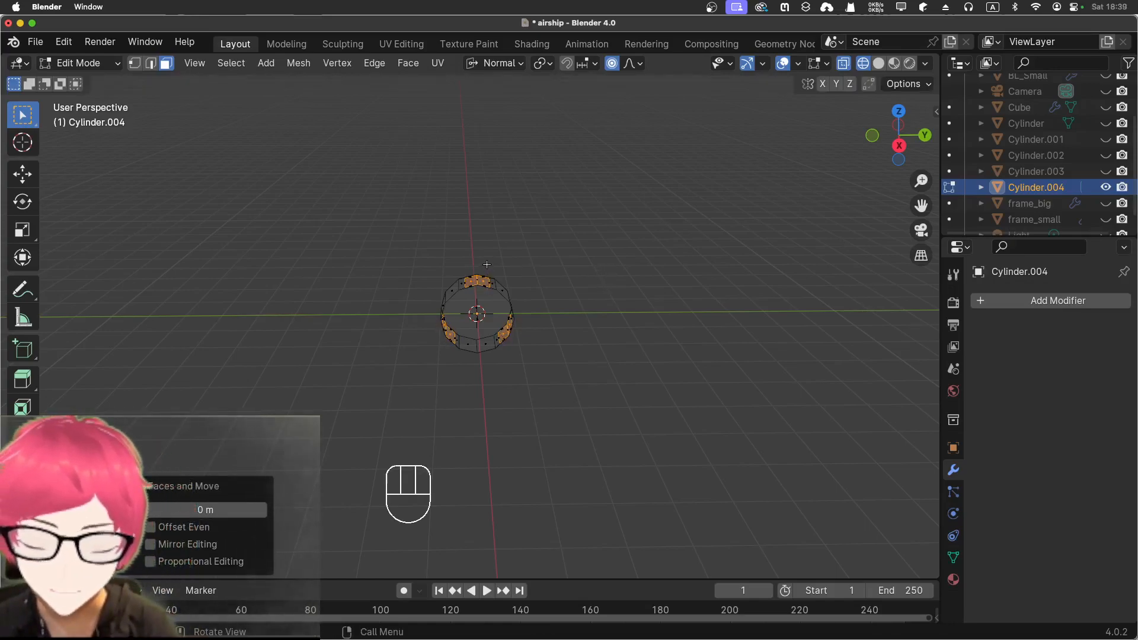
# Step: Try both Extrude Faces Along Normals and Extrude Faces on the three selected face pairs
pyautogui.hotkey('alt', 'e')
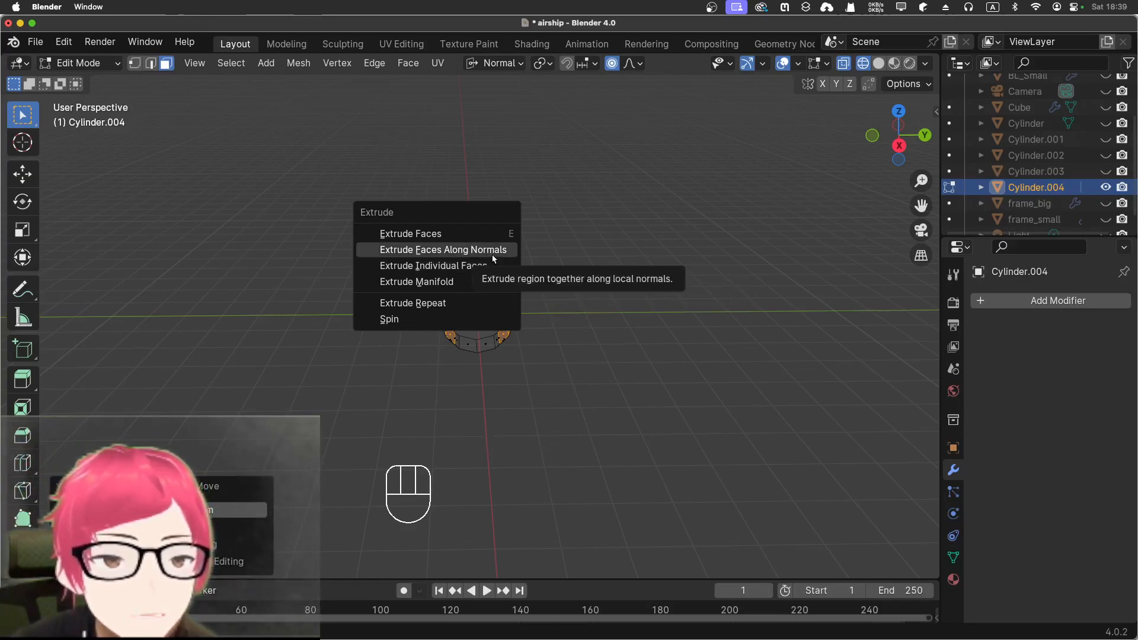
pyautogui.click(494, 256)
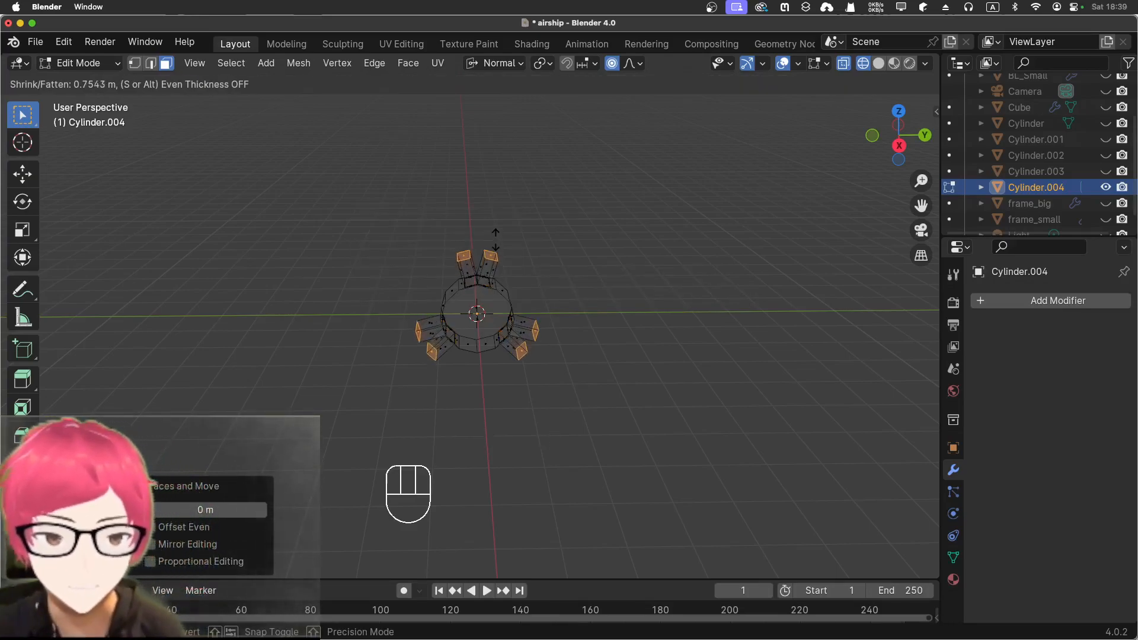
pyautogui.rightClick(500, 223)
pyautogui.hotkey('alt', 'e')
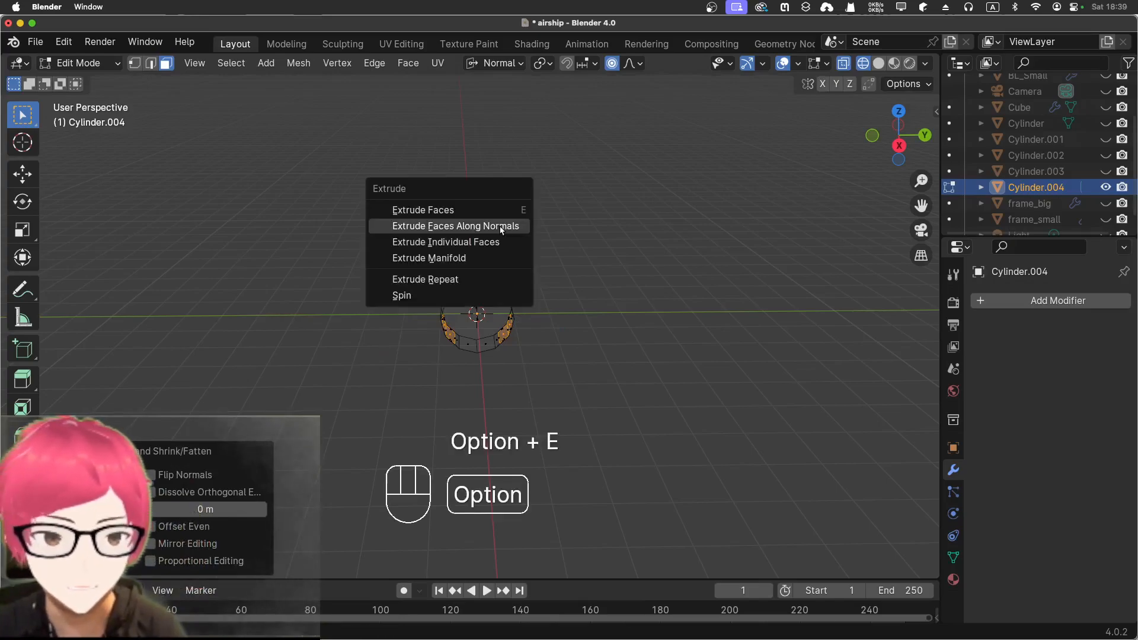
pyautogui.click(498, 209)
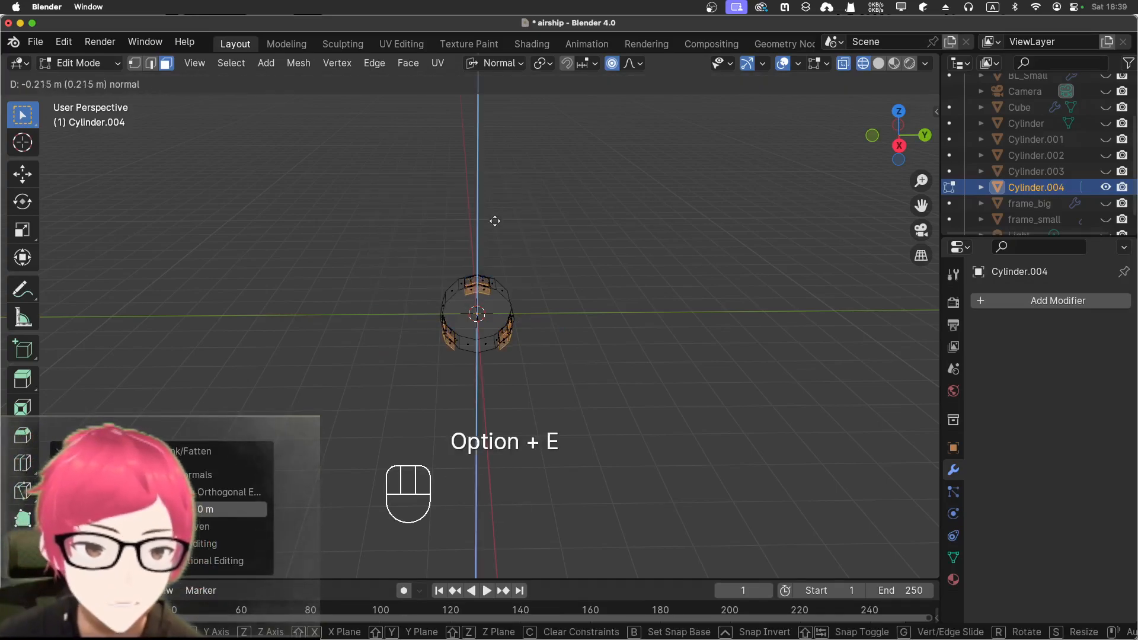
pyautogui.rightClick(500, 186)
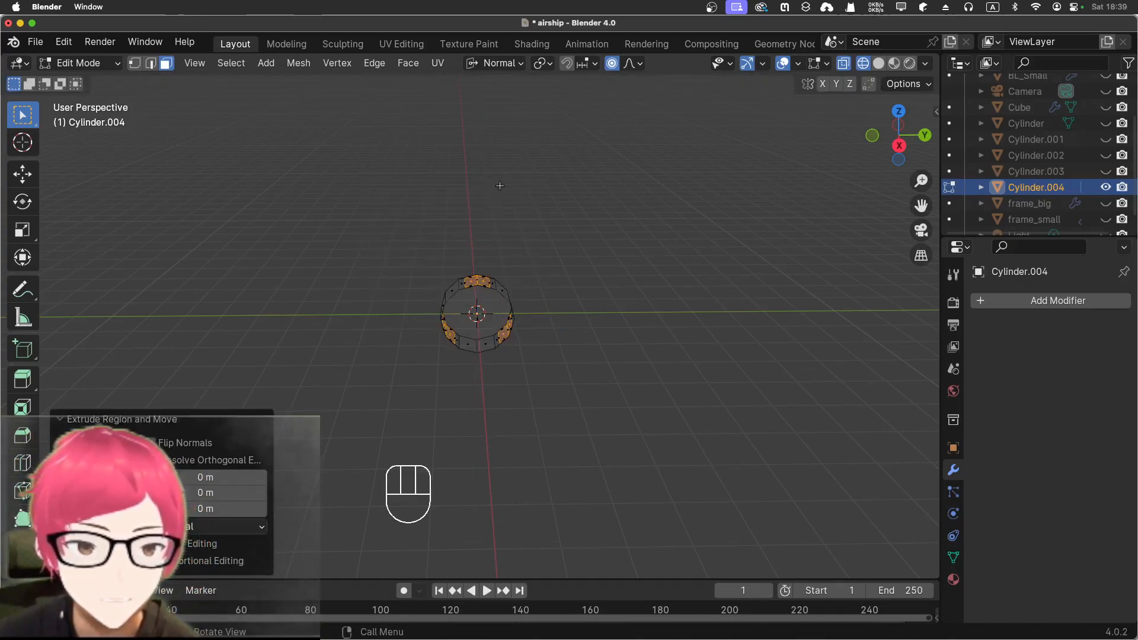
# Step: Select only the two adjacent inset faces at the top of the cylinder and merge them into one face
pyautogui.click(488, 251)
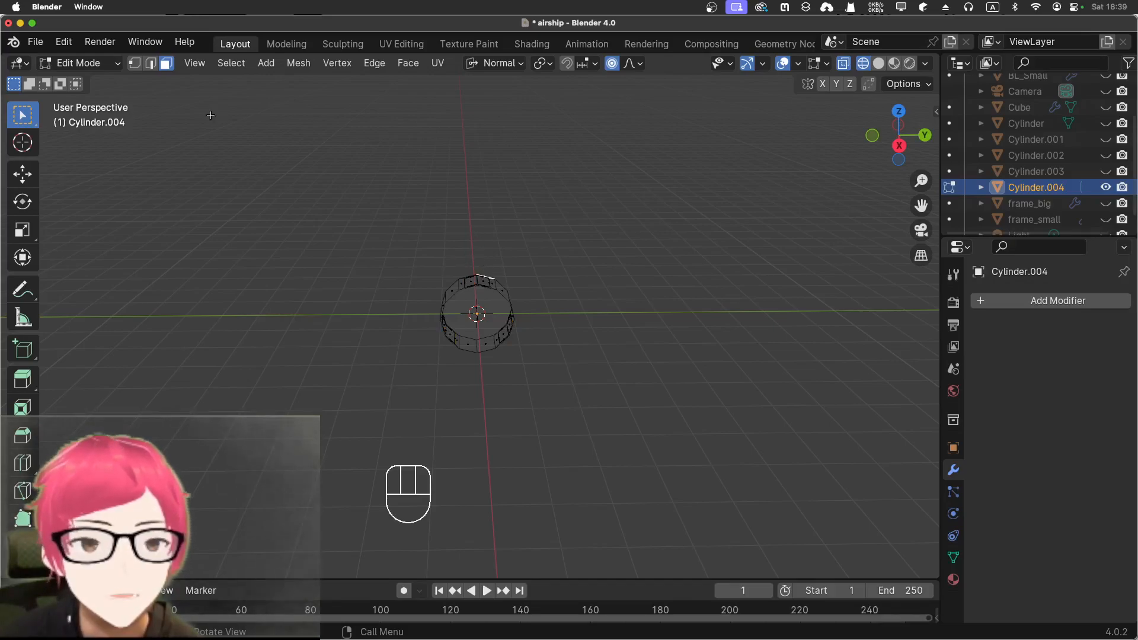
pyautogui.scroll(4, 476, 251)
pyautogui.click(478, 244)
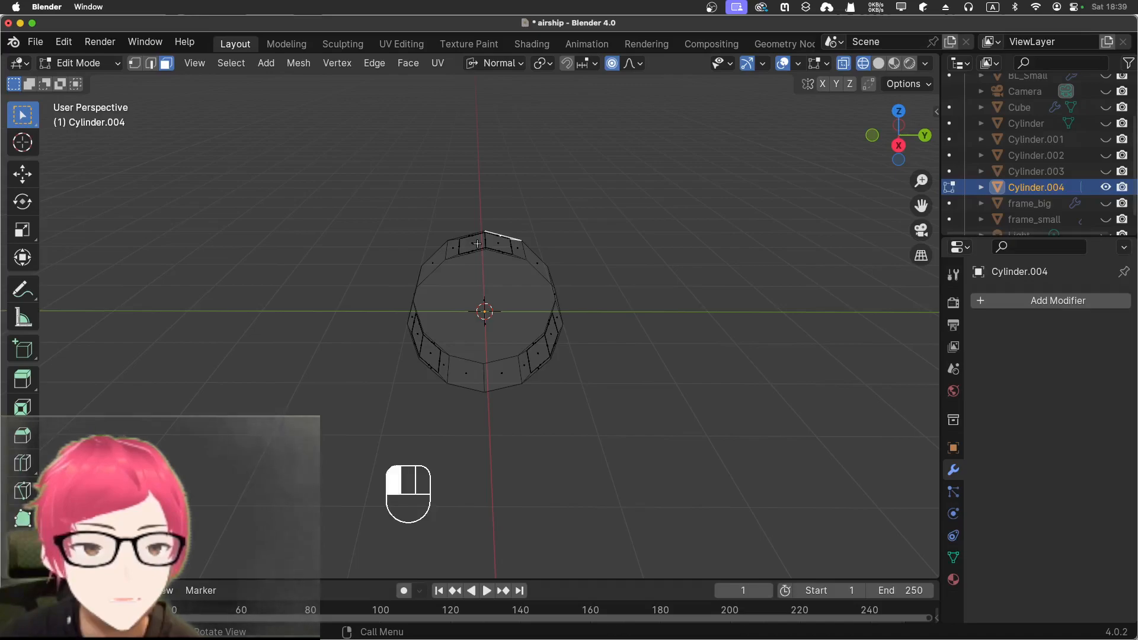
pyautogui.keyDown('shift'); pyautogui.click(508, 240); pyautogui.keyUp('shift')
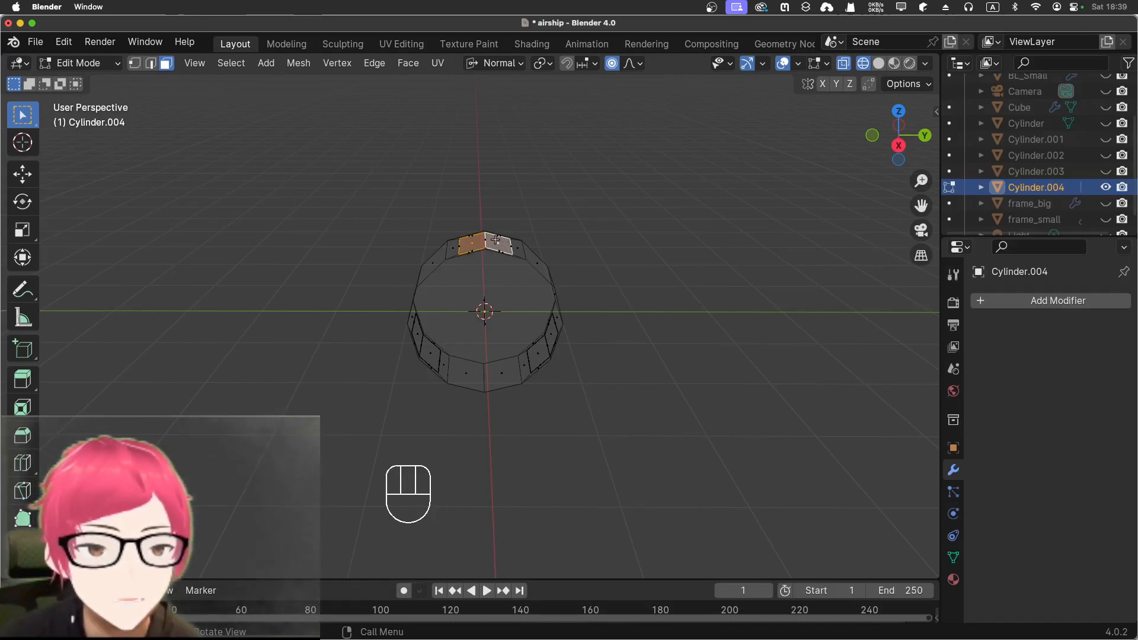
pyautogui.rightClick(495, 239)
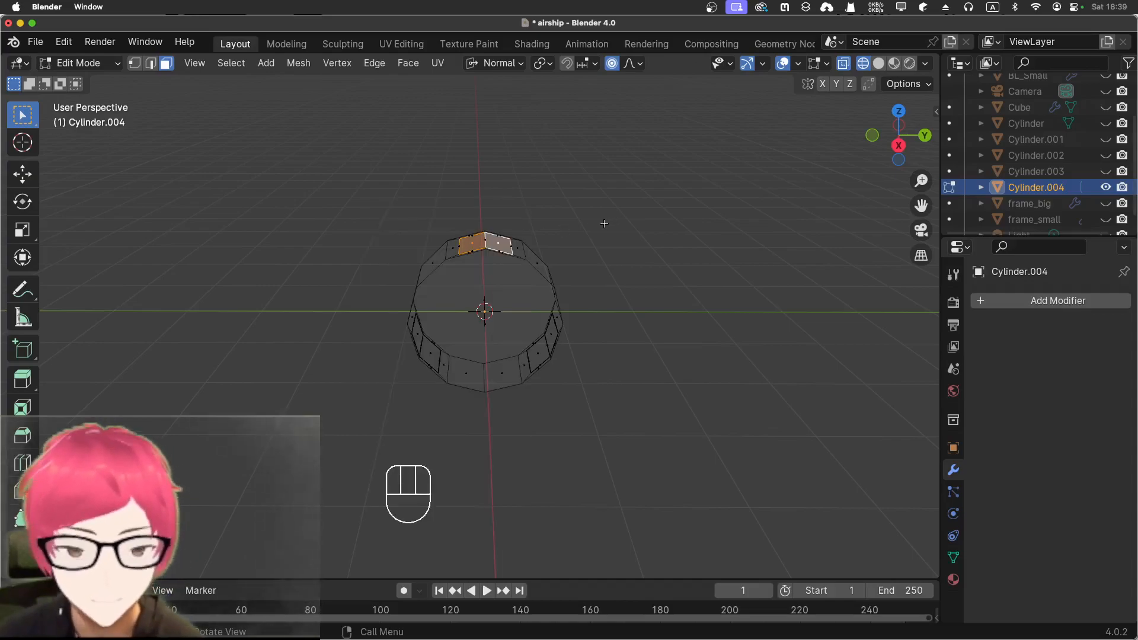
pyautogui.press('f')
pyautogui.click(559, 234)
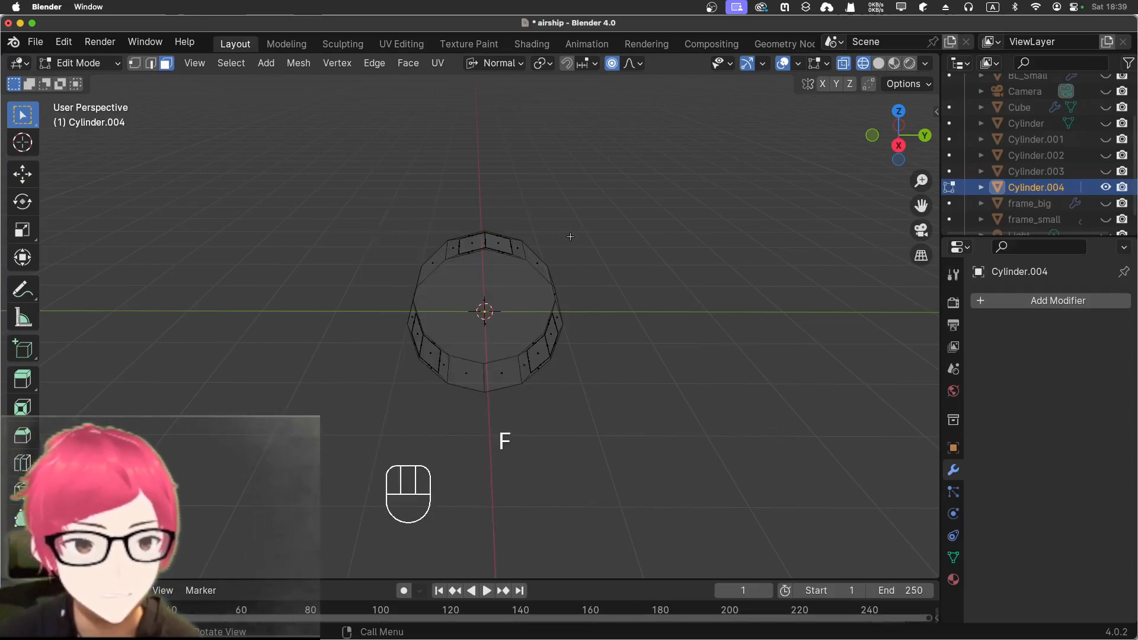
# Step: Try to extrude the merged top face upward along its normal
pyautogui.click(486, 240)
pyautogui.press('e')
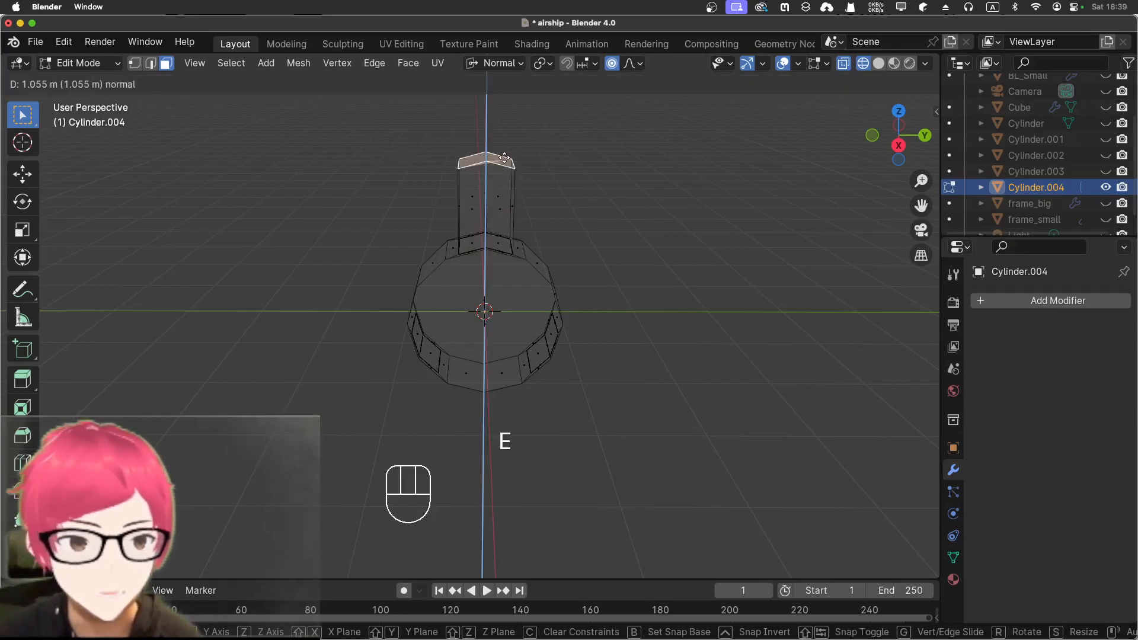
pyautogui.rightClick(516, 183)
# Step: Undo the top-face edits and selection changes back to the state with all three inset face pairs selected
pyautogui.moveTo(578, 215); pyautogui.dragTo(580, 253, button='middle')
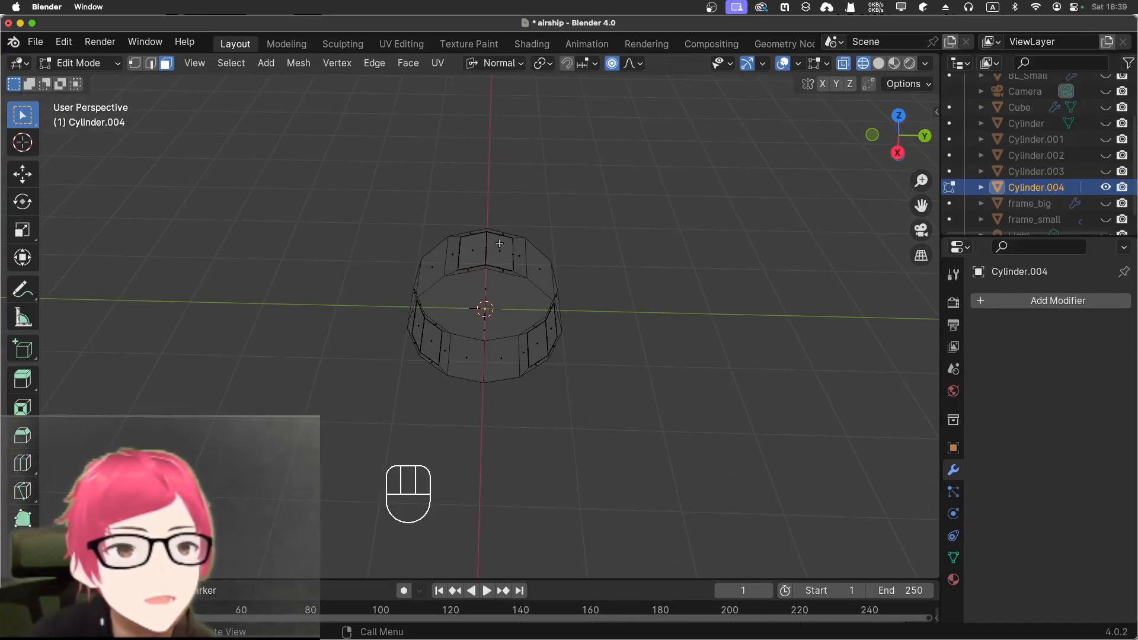
pyautogui.moveTo(471, 245); pyautogui.dragTo(501, 256)
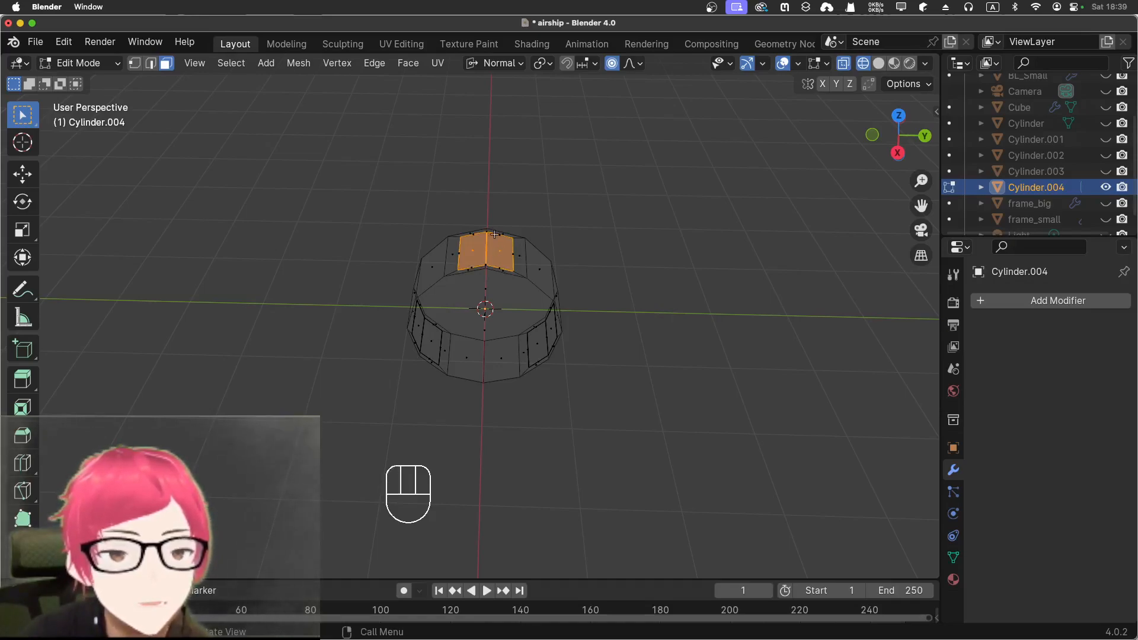
pyautogui.press('super+z')
pyautogui.press('super+z')
pyautogui.press('super+z')
pyautogui.press('super+z')
pyautogui.press('super+z')
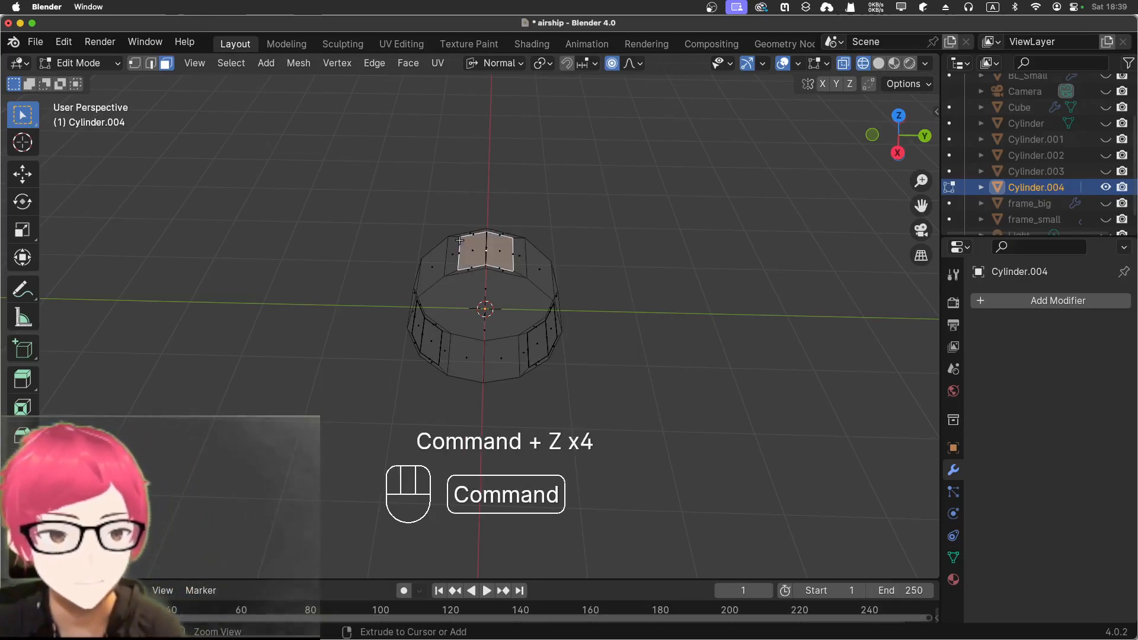
pyautogui.press('super+z')
pyautogui.press('super+z')
pyautogui.press('super+z')
pyautogui.press('super+z')
pyautogui.press('super+z')
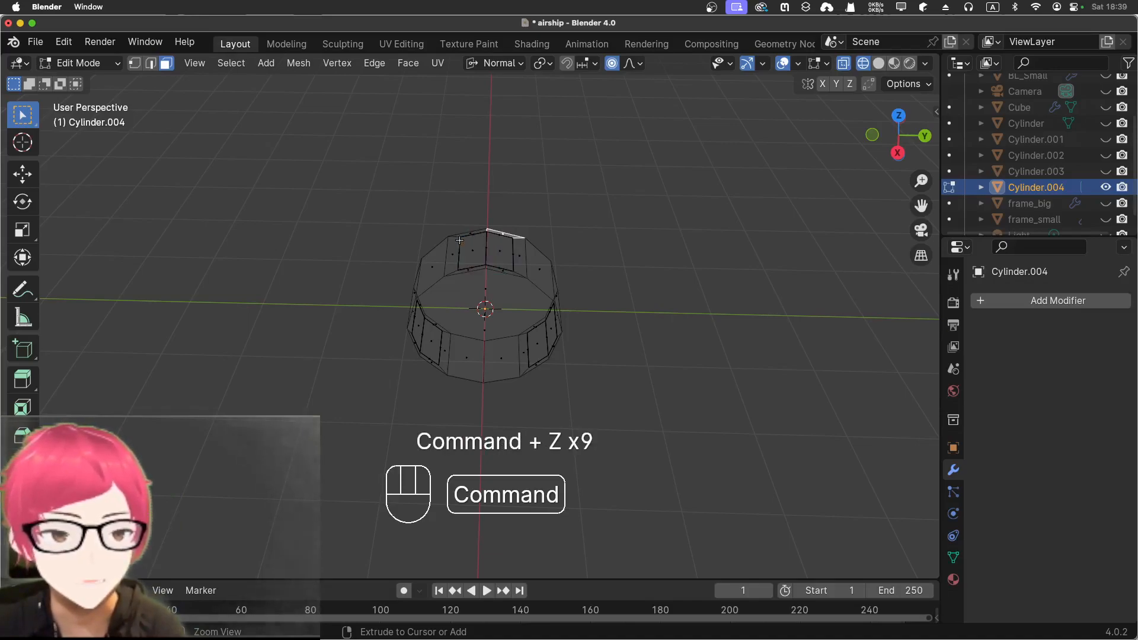
# Step: Try Extrude Manifold on the three selected face pairs
pyautogui.press('alt')
pyautogui.hotkey('alt', 'e')
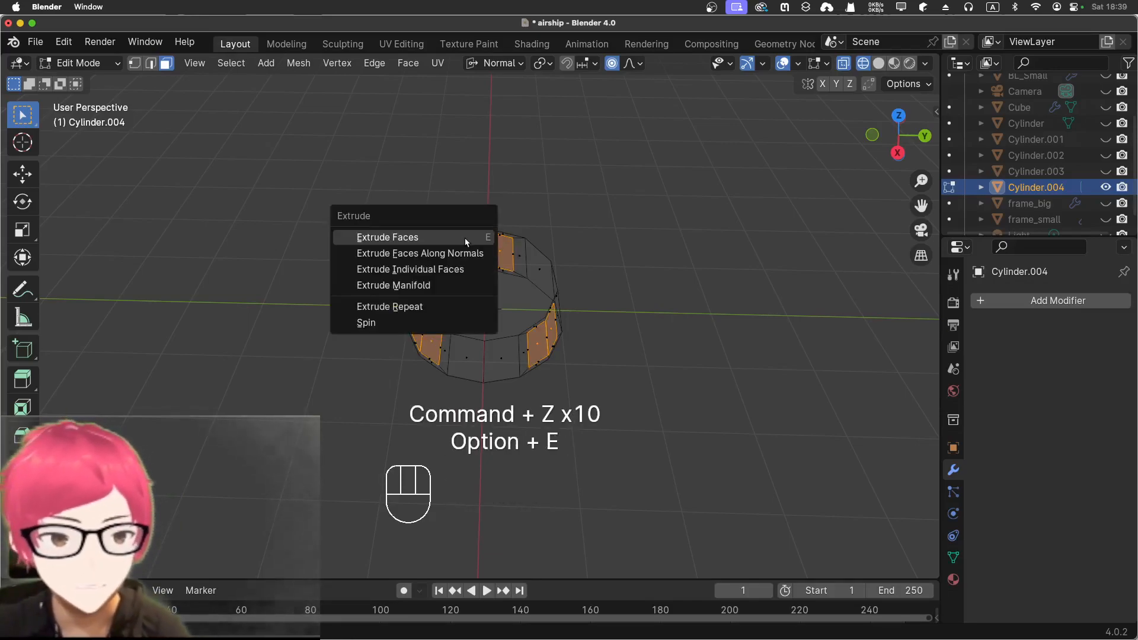
pyautogui.click(490, 289)
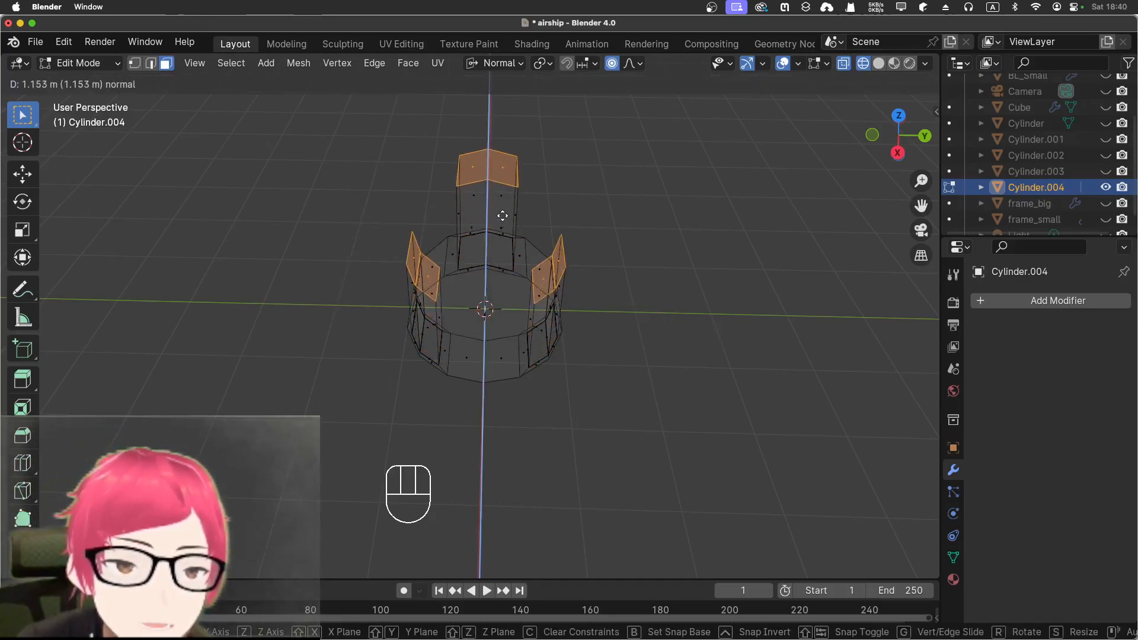
pyautogui.rightClick(508, 179)
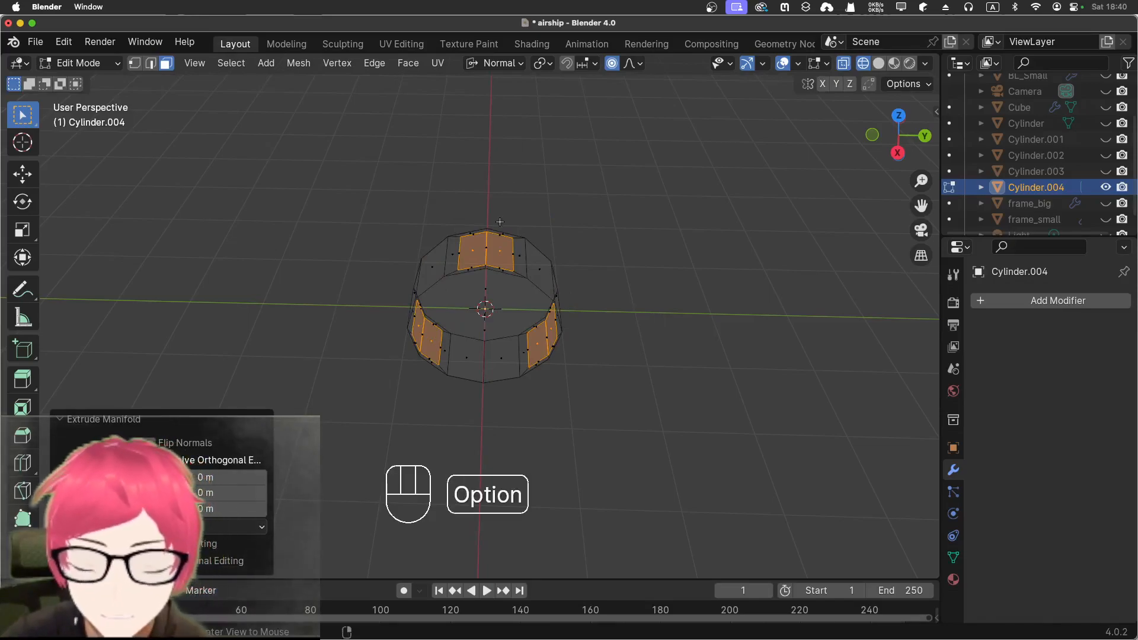
# Step: Try to extrude the three selected inset face pairs outward along their normals
pyautogui.hotkey('alt', 'e')
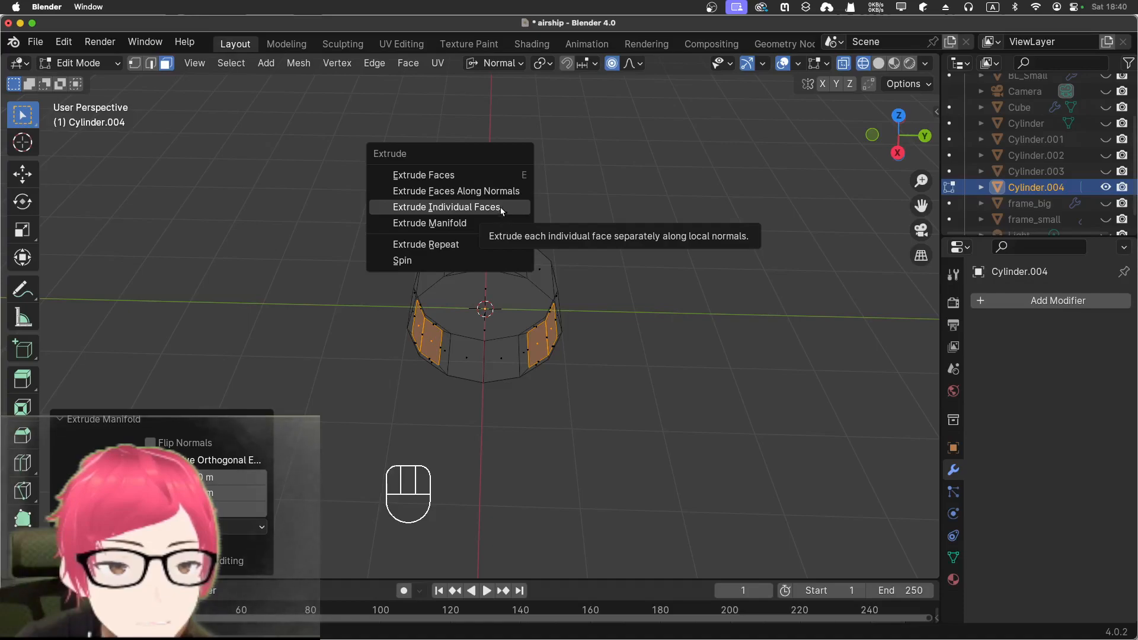
pyautogui.click(504, 198)
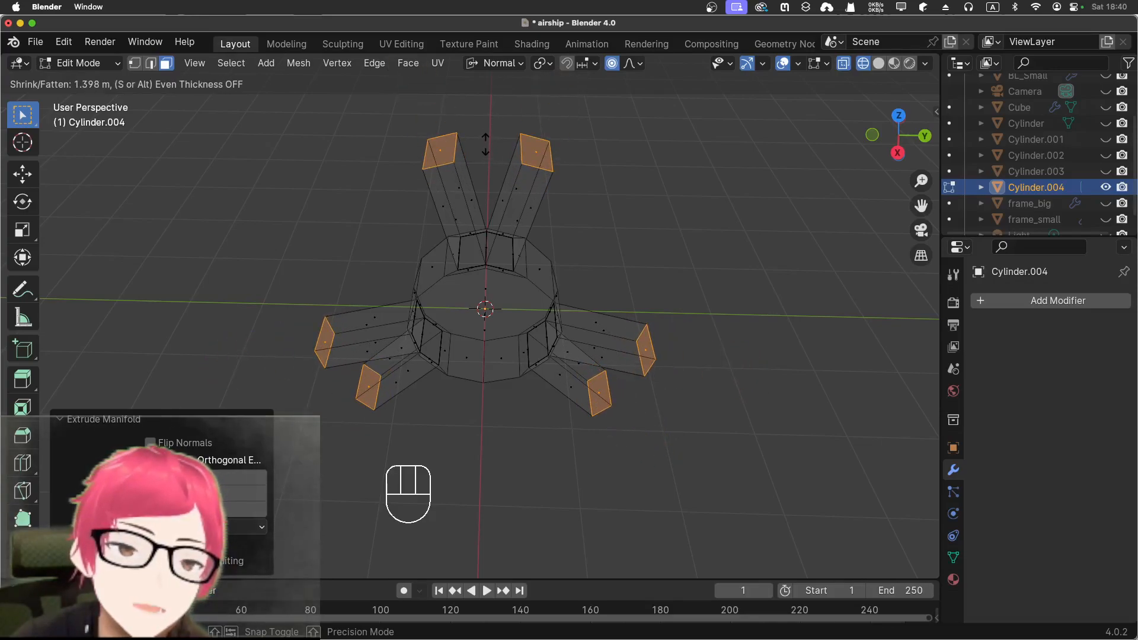
pyautogui.rightClick(486, 145)
# Step: Extrude the six selected inset faces individually outward by about 1.07 m
pyautogui.press('KP_7')
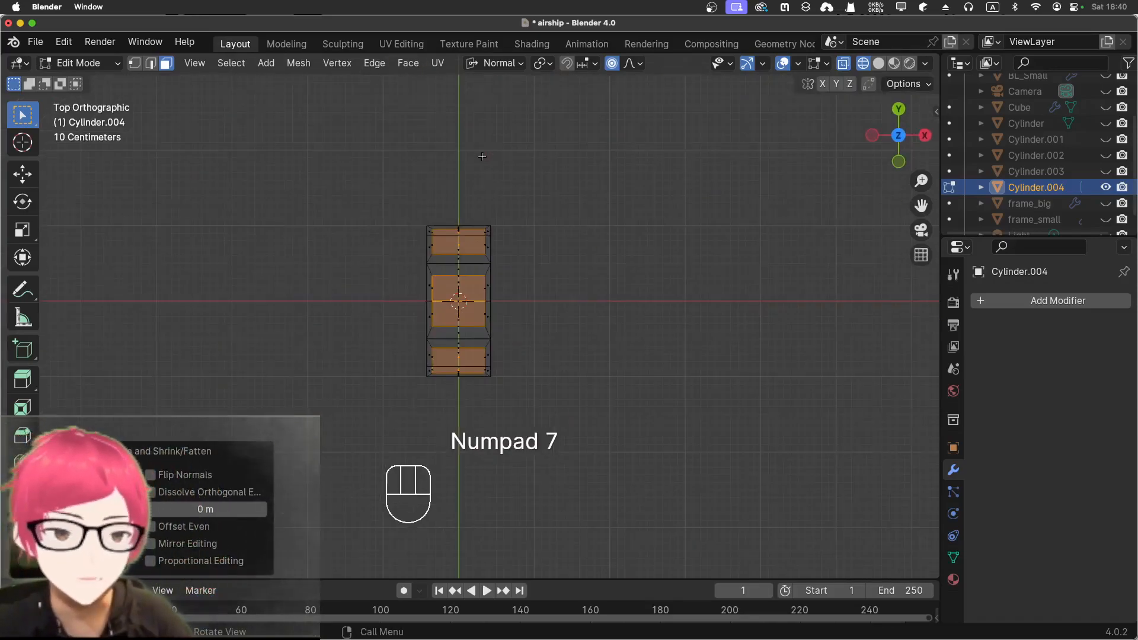
pyautogui.press('KP_3')
pyautogui.scroll(-3, 476, 190)
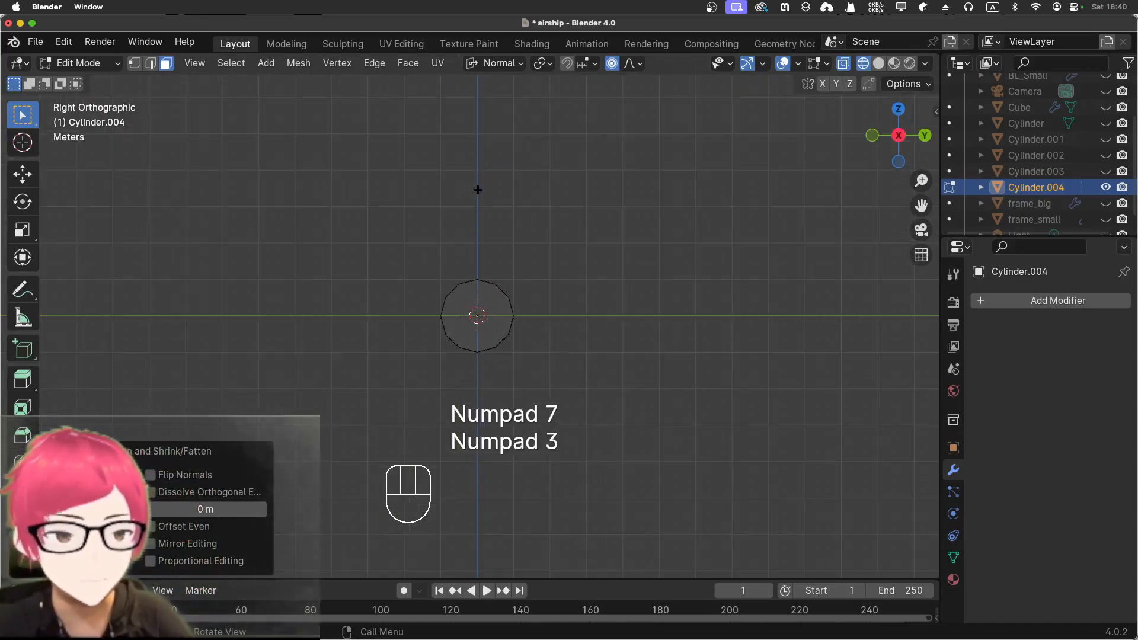
pyautogui.press('e')
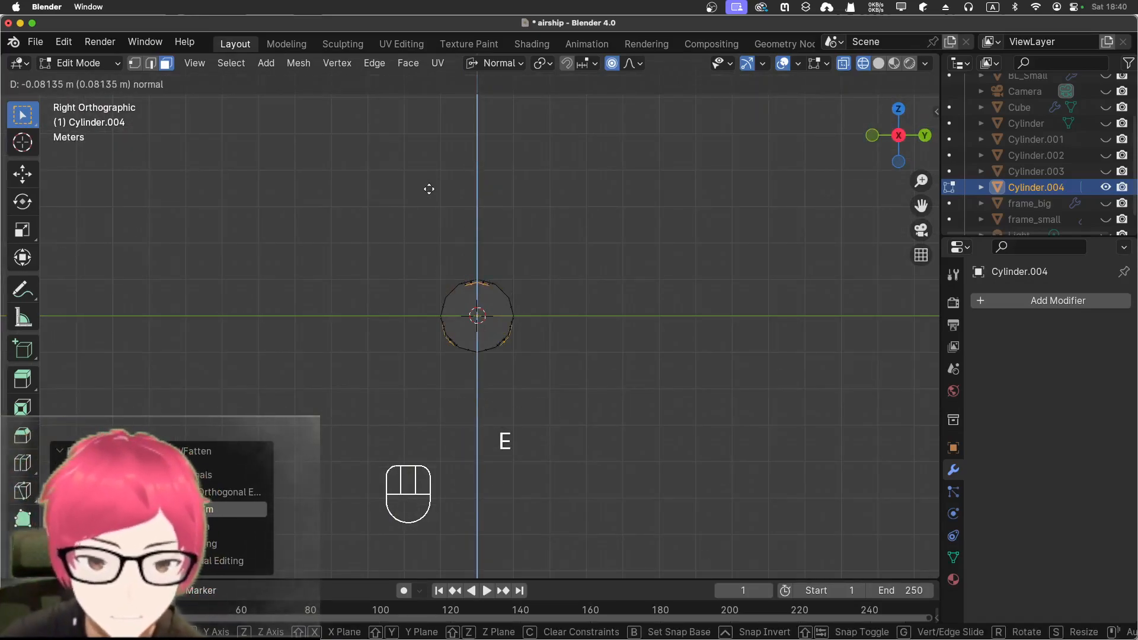
pyautogui.rightClick(428, 189)
pyautogui.hotkey('alt', 'e')
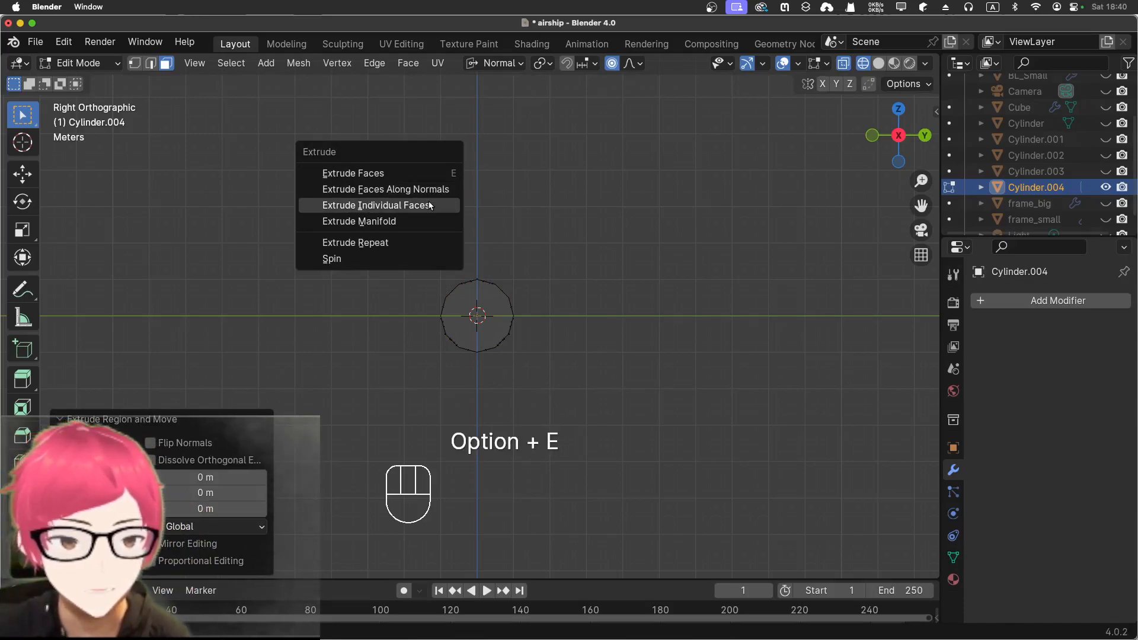
pyautogui.click(432, 205)
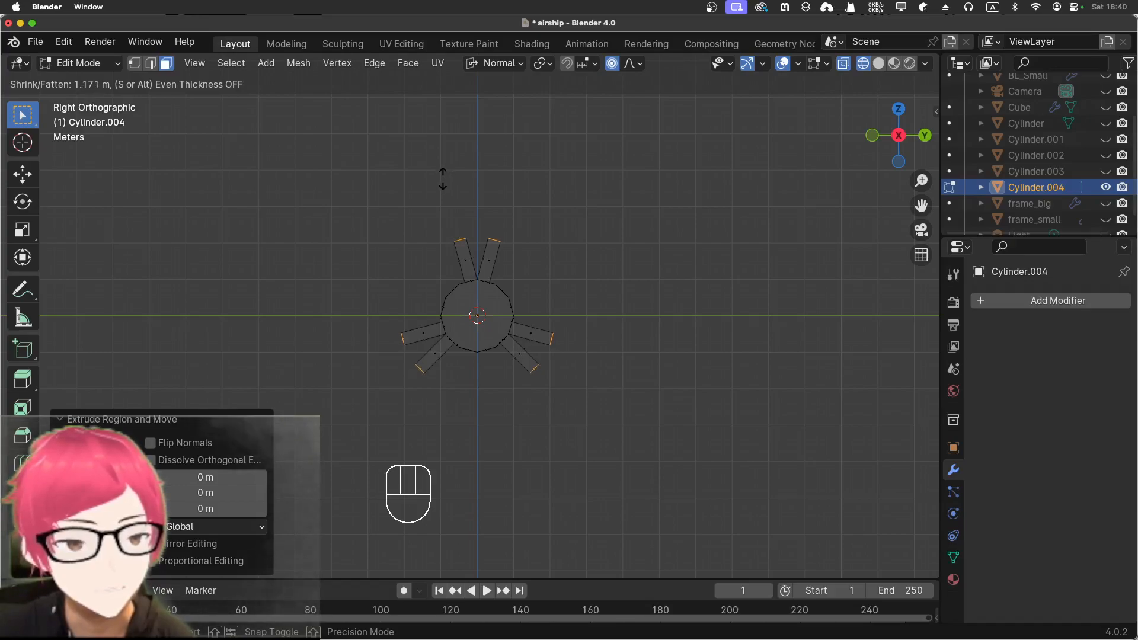
pyautogui.click(443, 182)
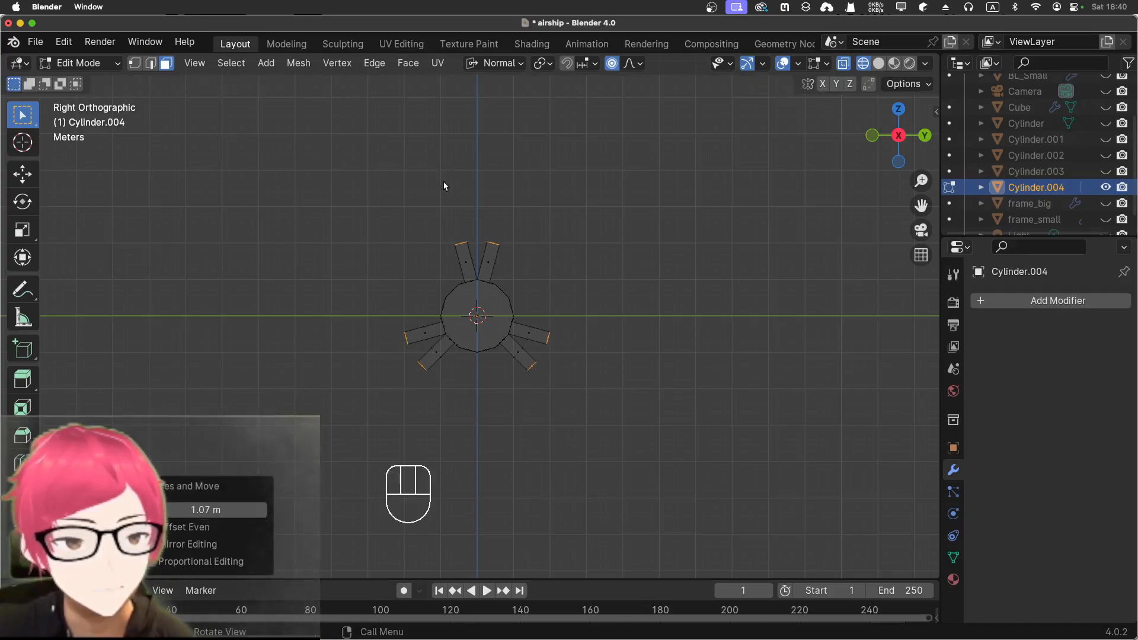
# Step: Extrude the six blade tip faces individually outward by a further 0.325 m or so
pyautogui.press('s')
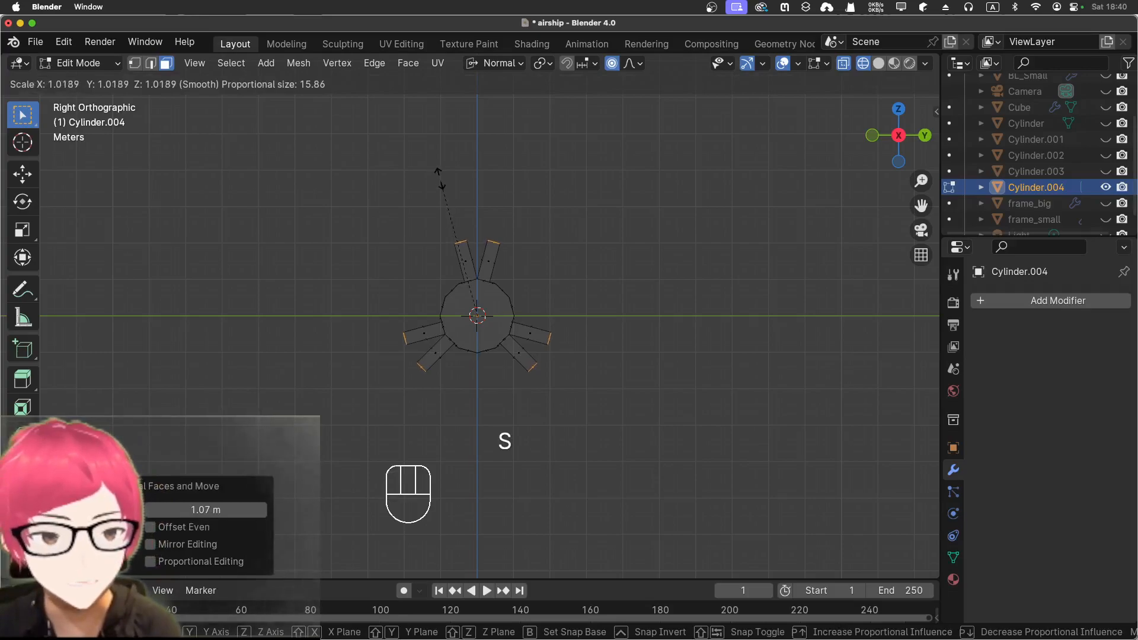
pyautogui.rightClick(425, 179)
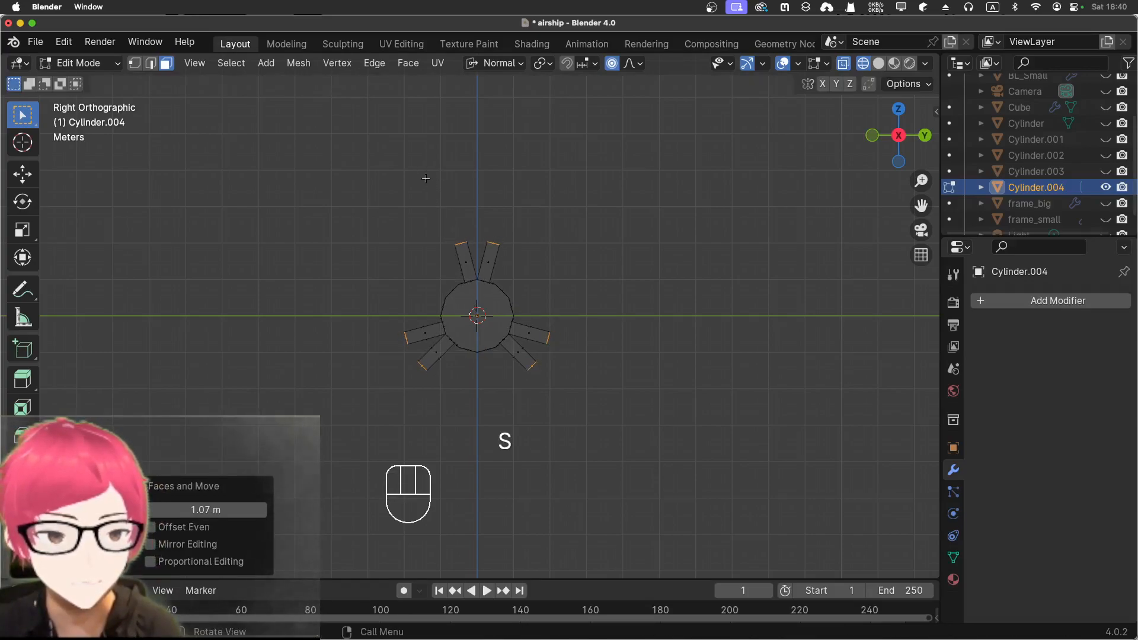
pyautogui.press('e')
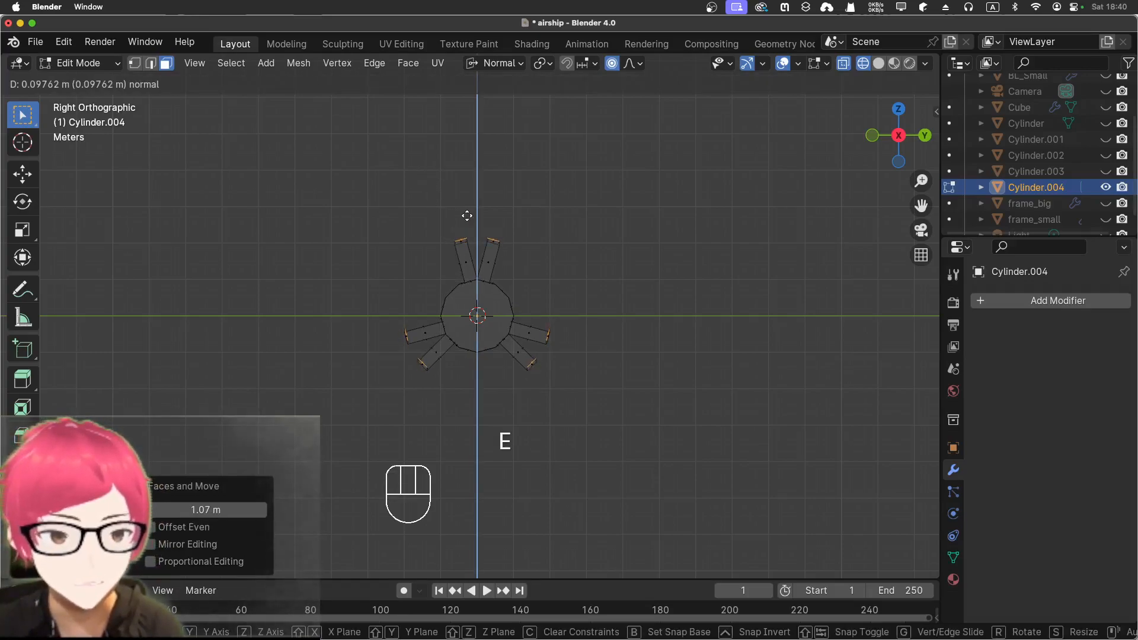
pyautogui.rightClick(467, 217)
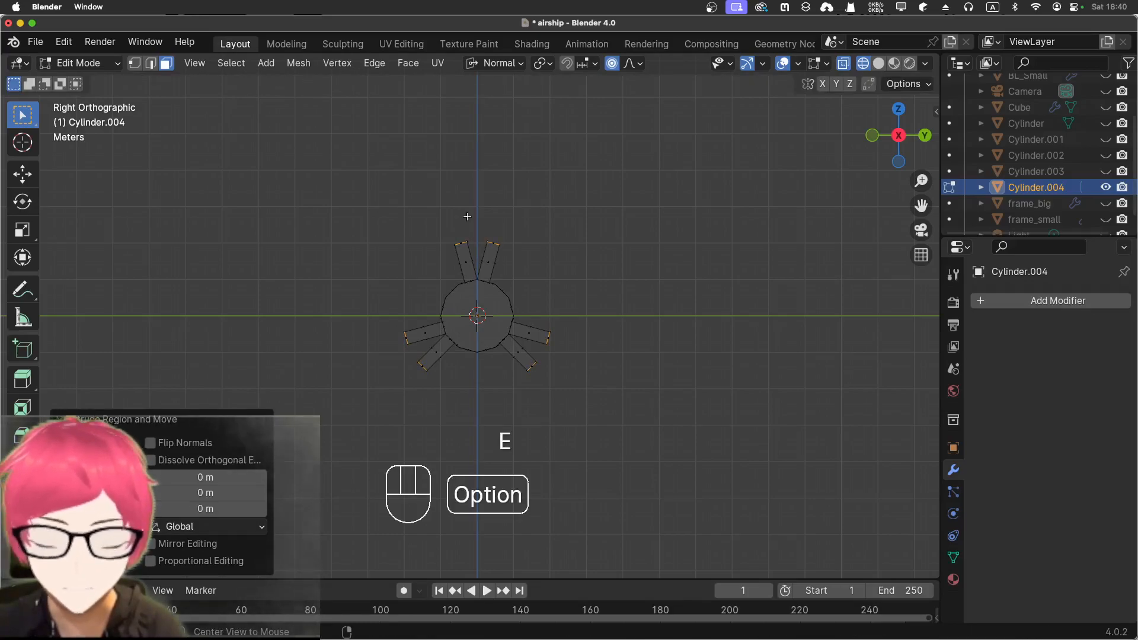
pyautogui.hotkey('alt', 'e')
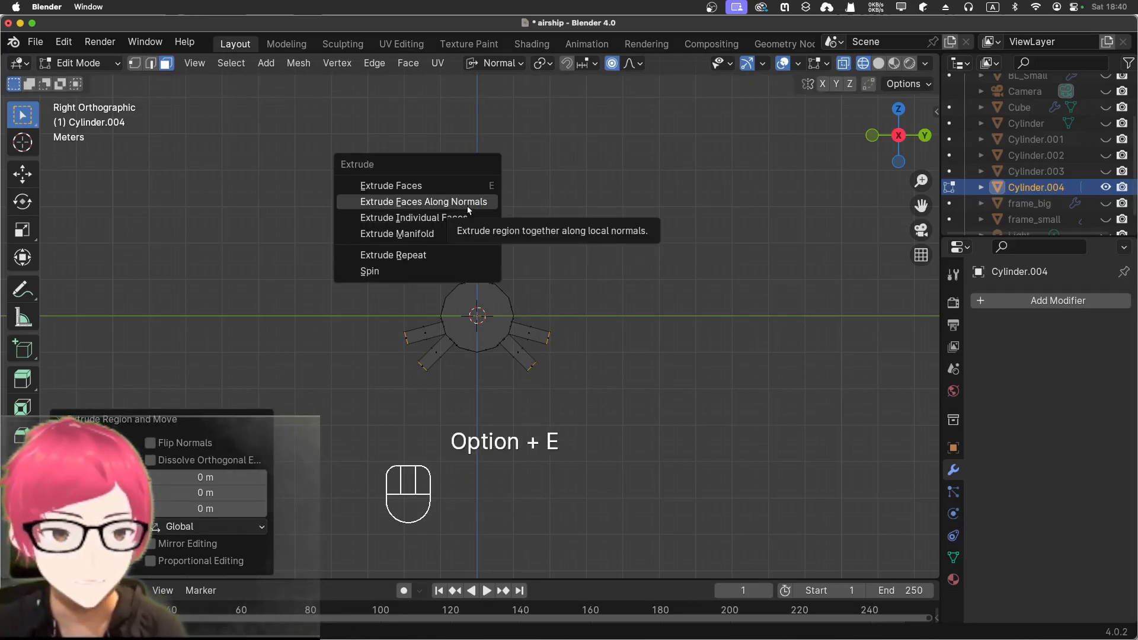
pyautogui.click(466, 217)
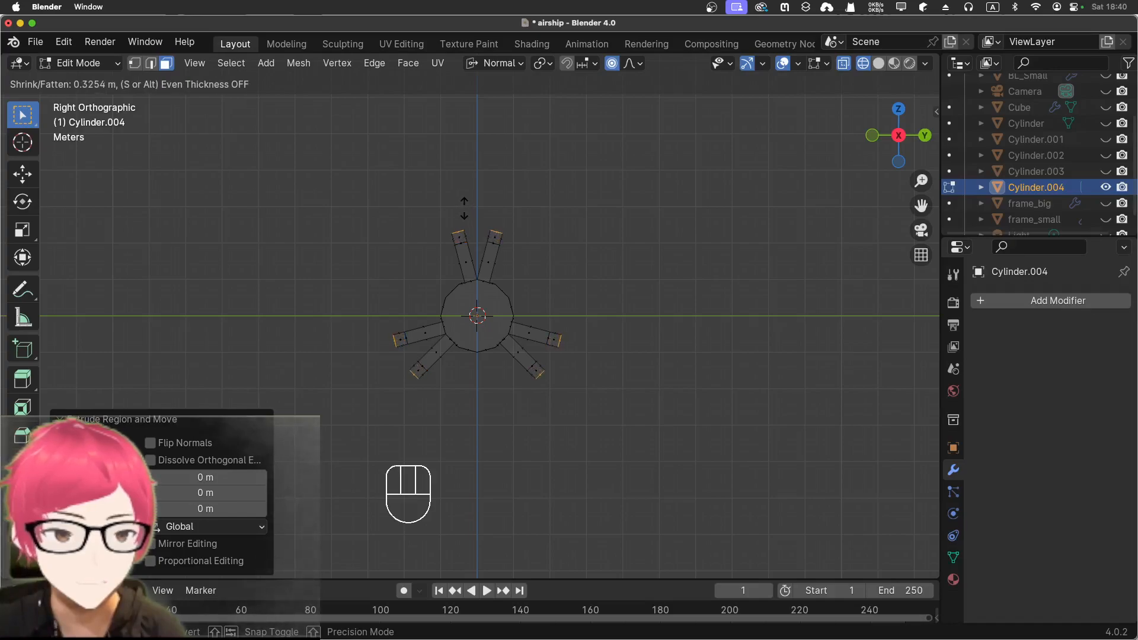
pyautogui.click(464, 209)
# Step: Try to scale the six blade tip faces, first uniformly and then only along the normal X axis
pyautogui.press('s')
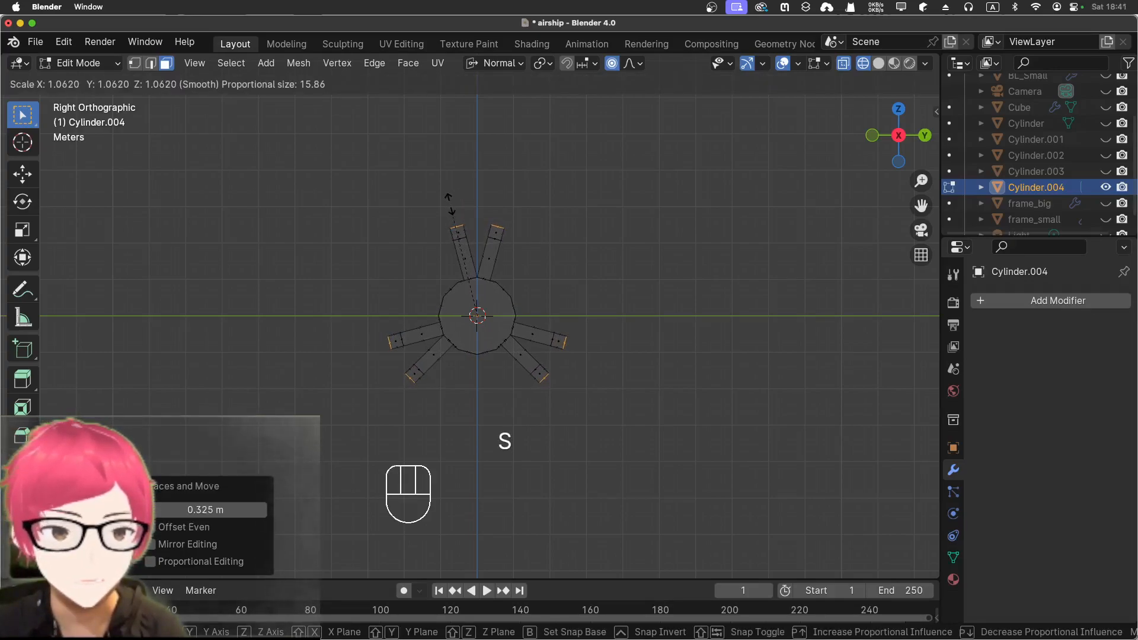
pyautogui.rightClick(449, 201)
pyautogui.moveTo(358, 166); pyautogui.dragTo(424, 234, button='middle')
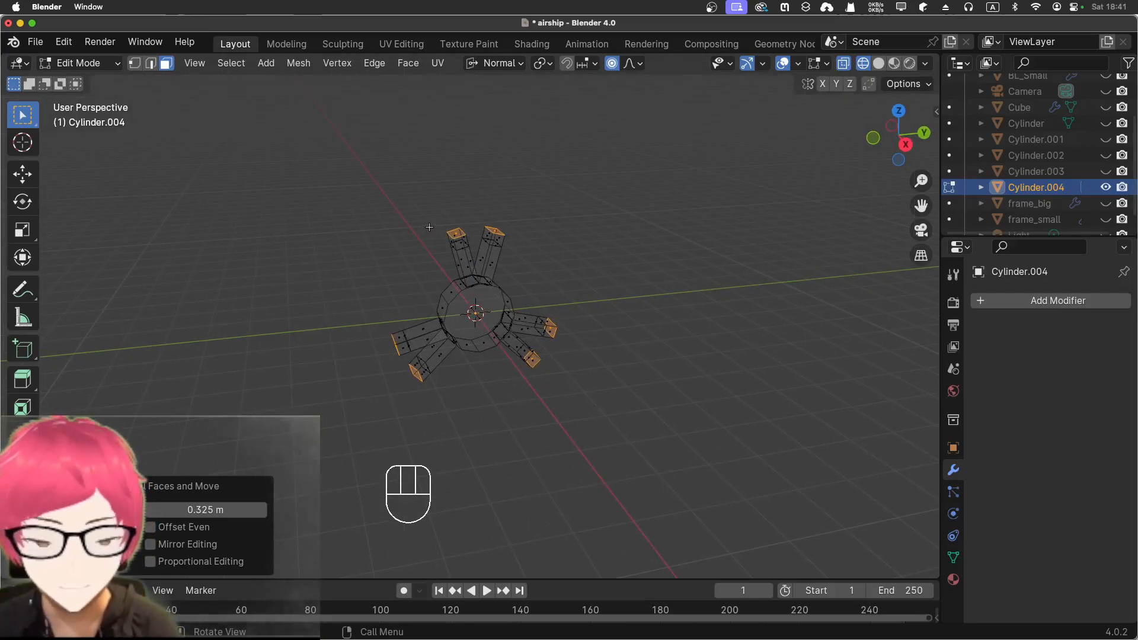
pyautogui.press('s')
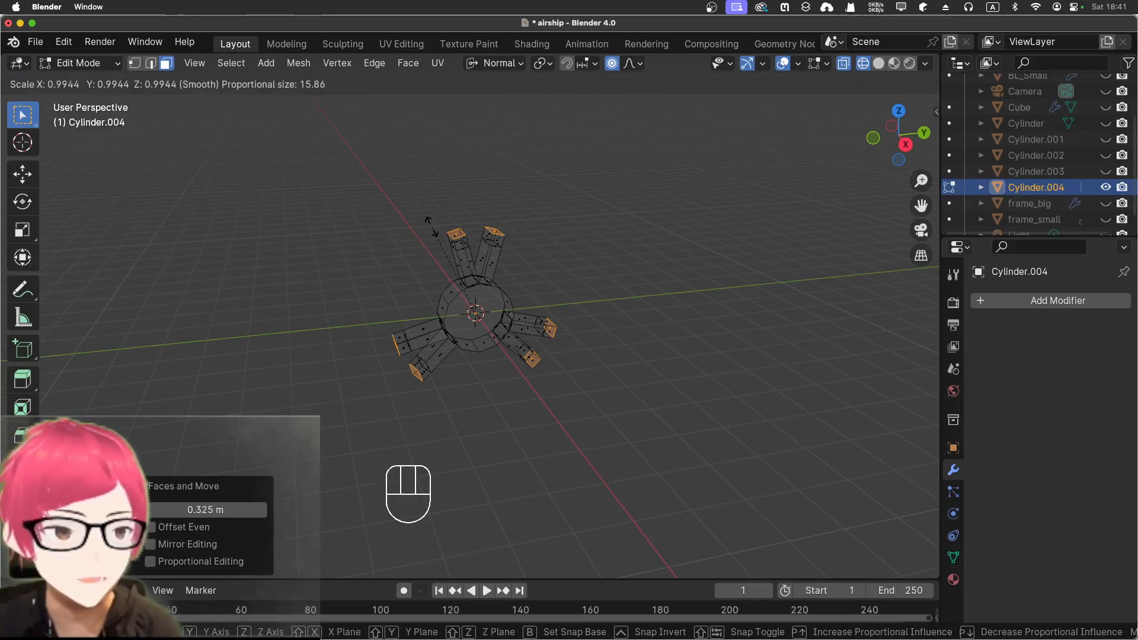
pyautogui.press('x')
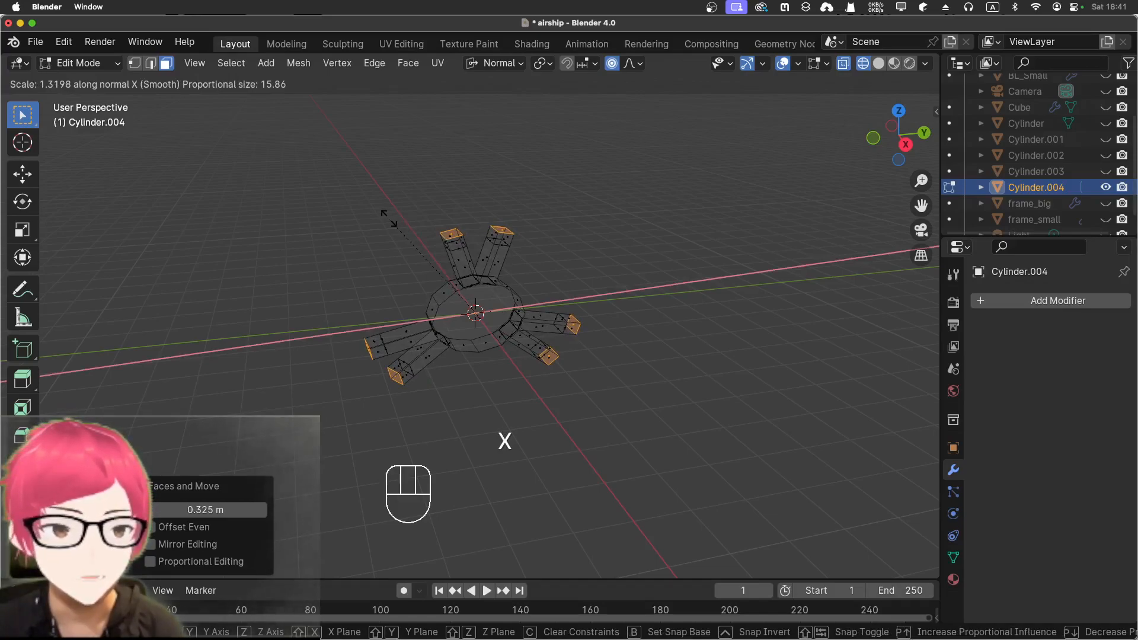
pyautogui.rightClick(389, 217)
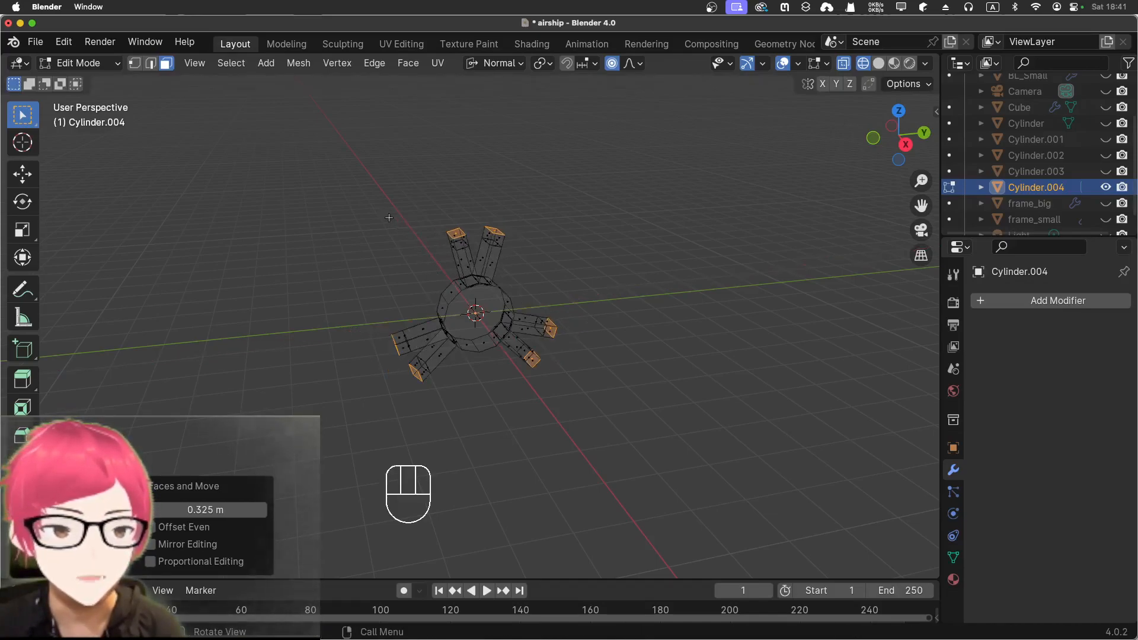
# Step: Clear the selection and select only the outer tip faces of the two upper blades
pyautogui.click(597, 255)
pyautogui.moveTo(537, 221); pyautogui.dragTo(497, 218, button='middle')
pyautogui.scroll(3, 512, 207)
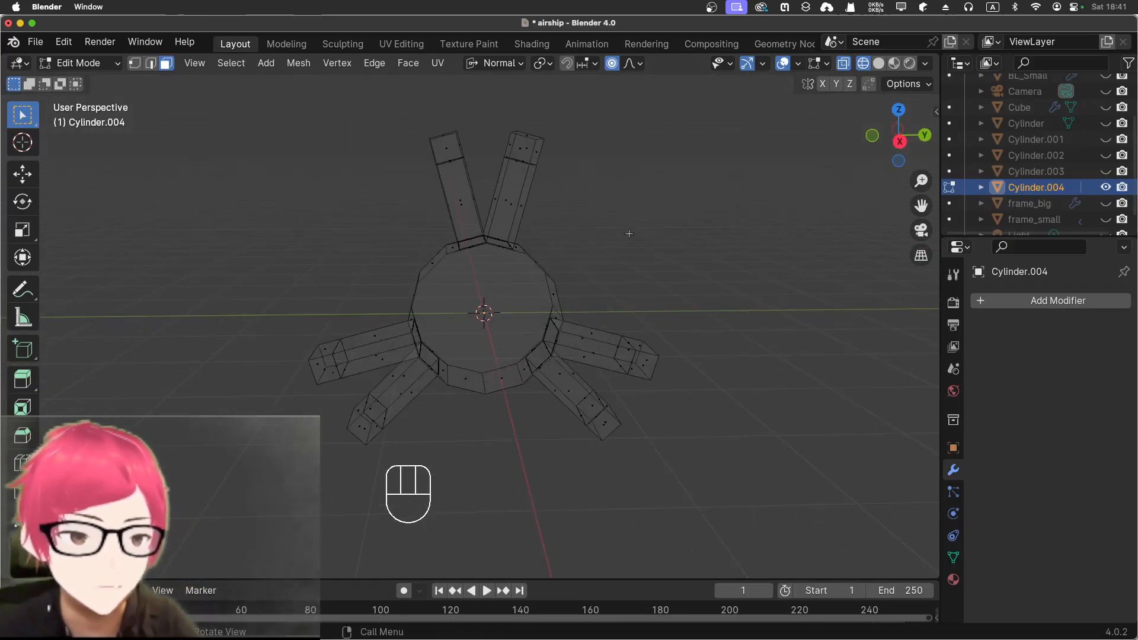
pyautogui.keyDown('shift'); pyautogui.moveTo(620, 198); pyautogui.dragTo(624, 293, button='middle'); pyautogui.keyUp('shift')
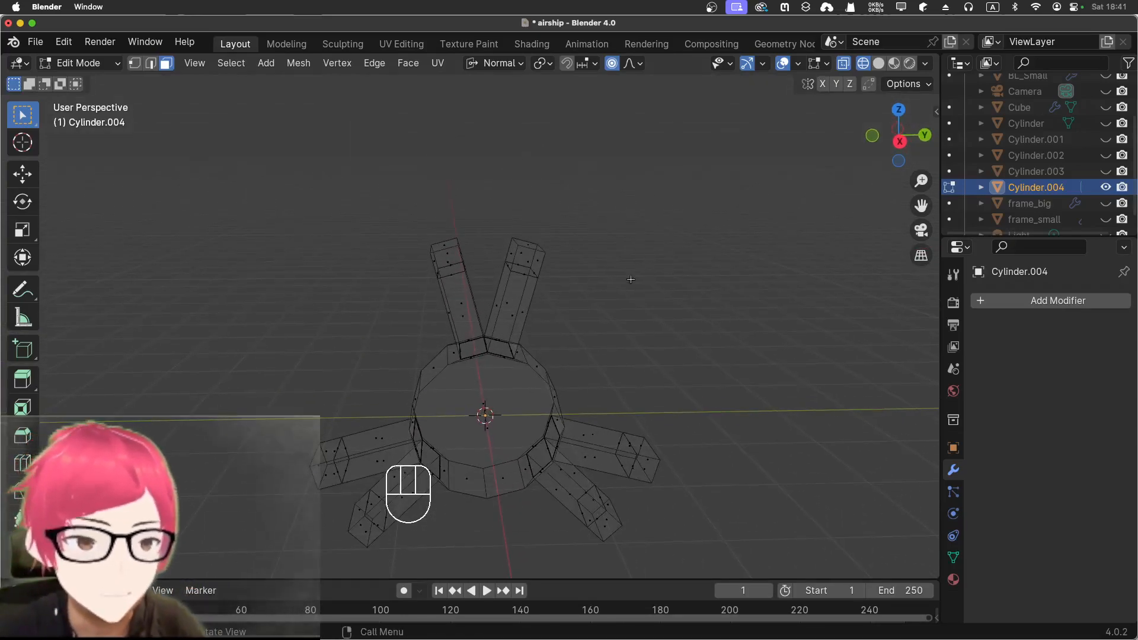
pyautogui.click(529, 246)
pyautogui.keyDown('shift'); pyautogui.click(447, 253); pyautogui.keyUp('shift')
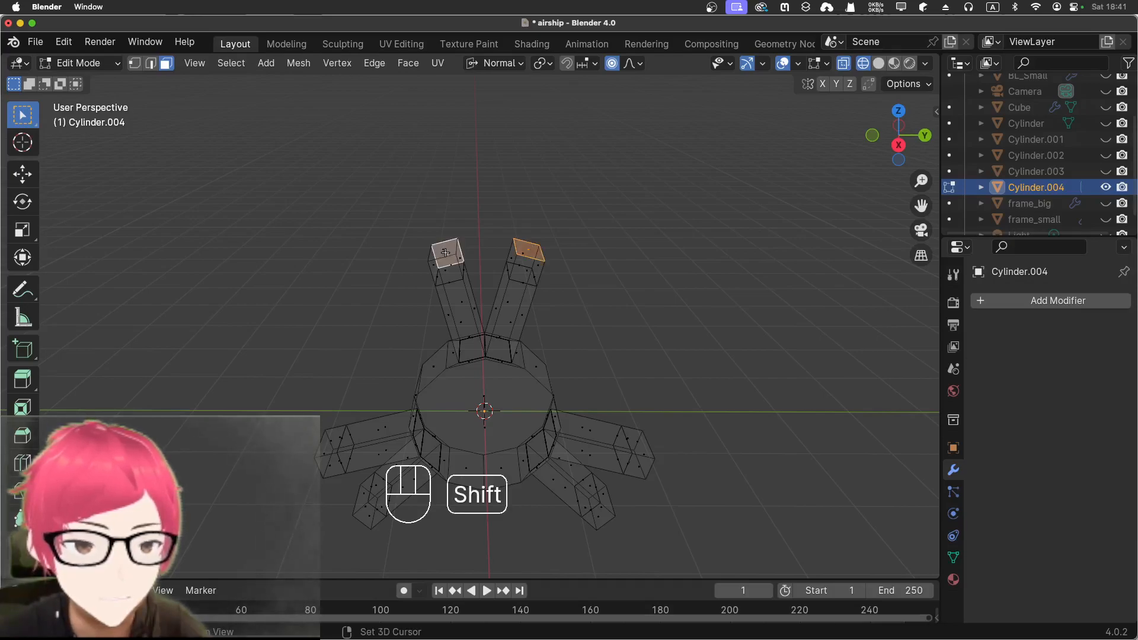
pyautogui.keyDown('shift'); pyautogui.click(444, 251); pyautogui.keyUp('shift')
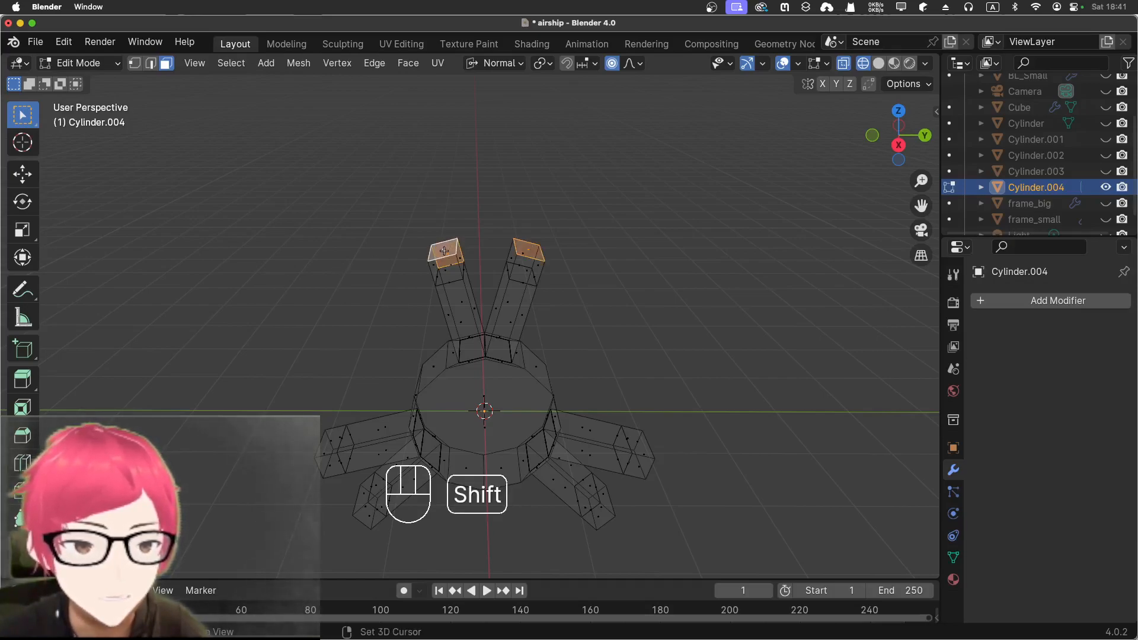
pyautogui.press('super+z')
pyautogui.press('super+z')
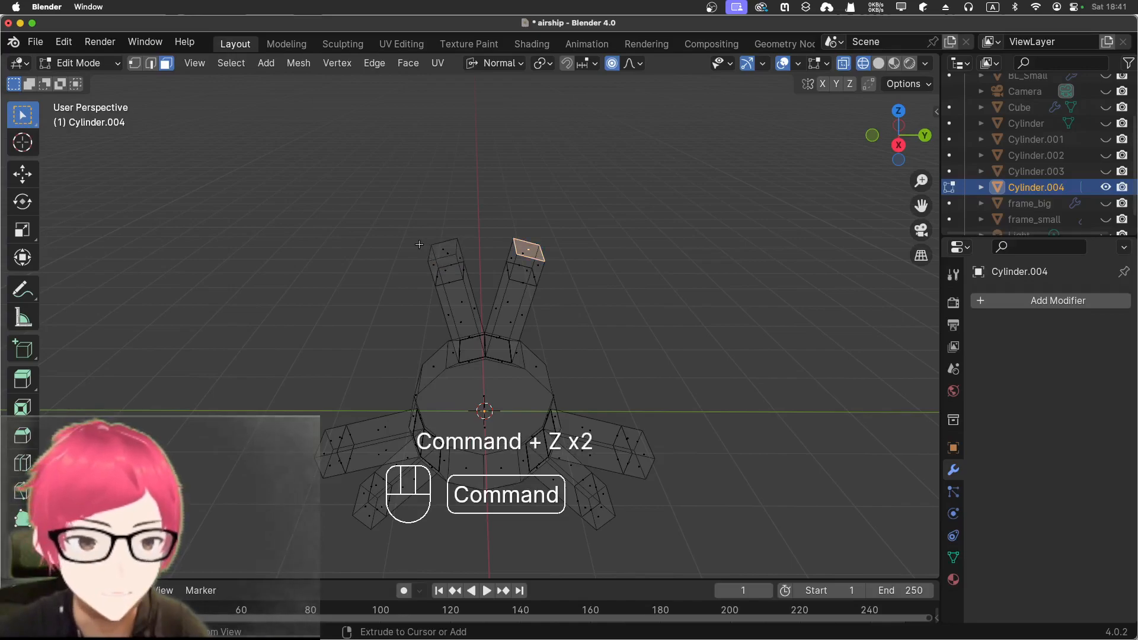
pyautogui.moveTo(418, 246); pyautogui.dragTo(436, 260, button='middle')
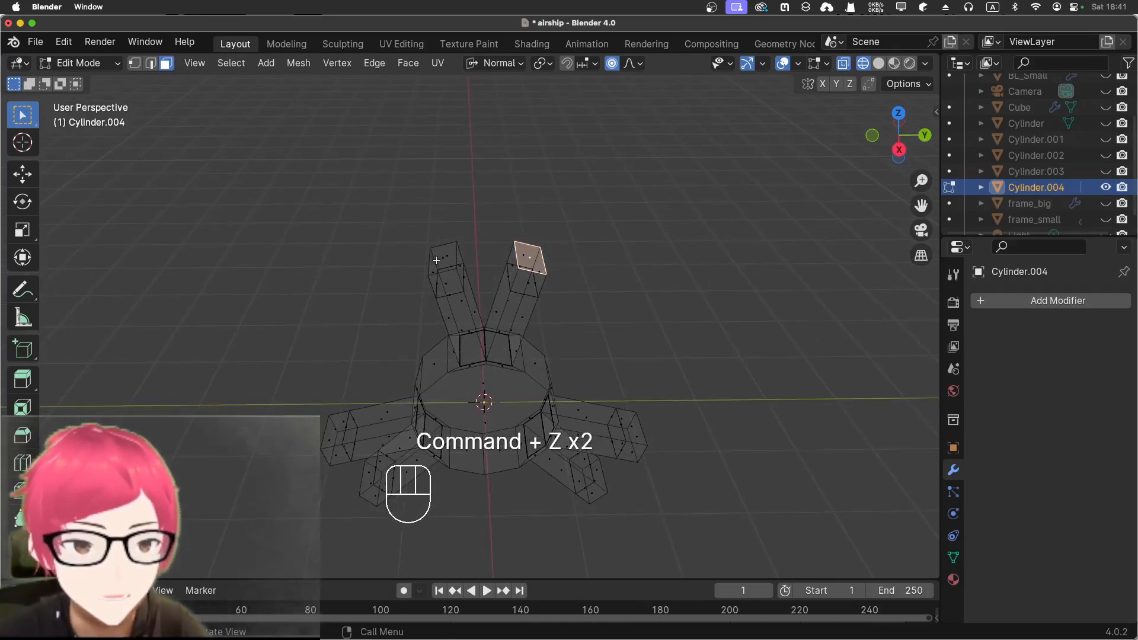
pyautogui.keyDown('shift'); pyautogui.click(444, 260); pyautogui.keyUp('shift')
# Step: Add the outer tip faces of the four lower blades to the selection
pyautogui.moveTo(359, 327); pyautogui.dragTo(404, 233, button='middle')
pyautogui.moveTo(302, 327); pyautogui.dragTo(294, 376, button='middle')
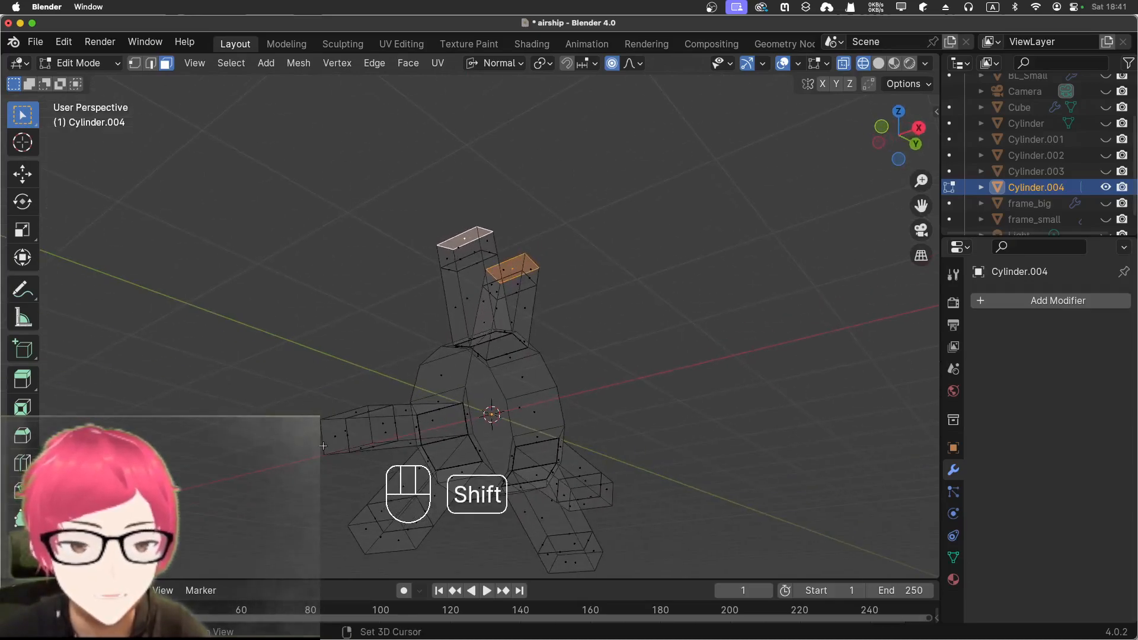
pyautogui.press('super+z')
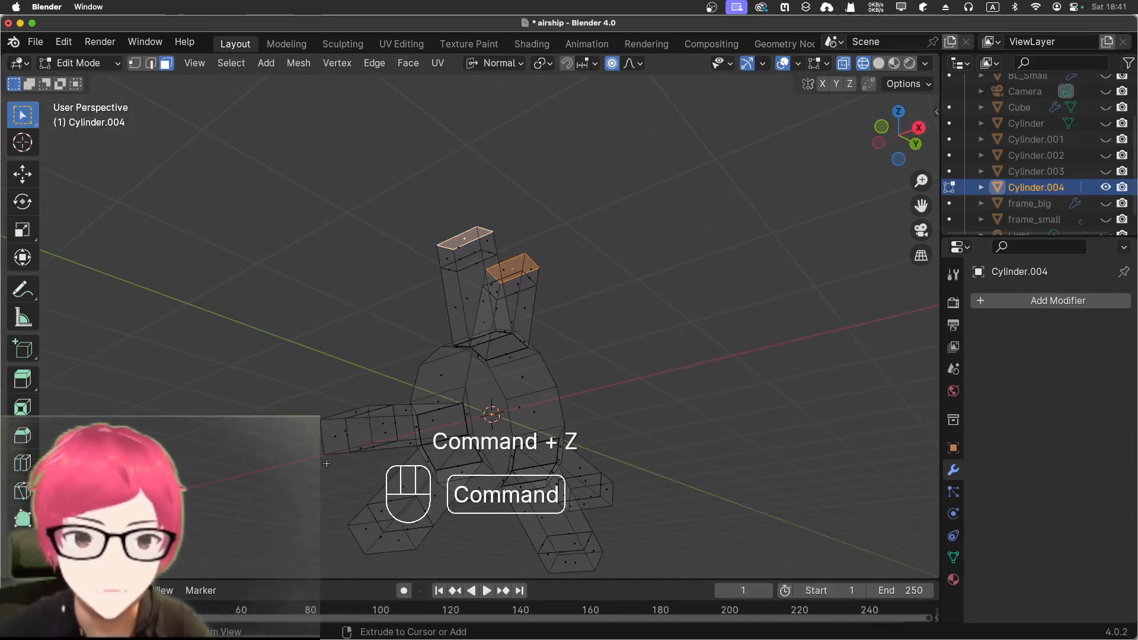
pyautogui.moveTo(340, 441); pyautogui.dragTo(327, 473, button='middle')
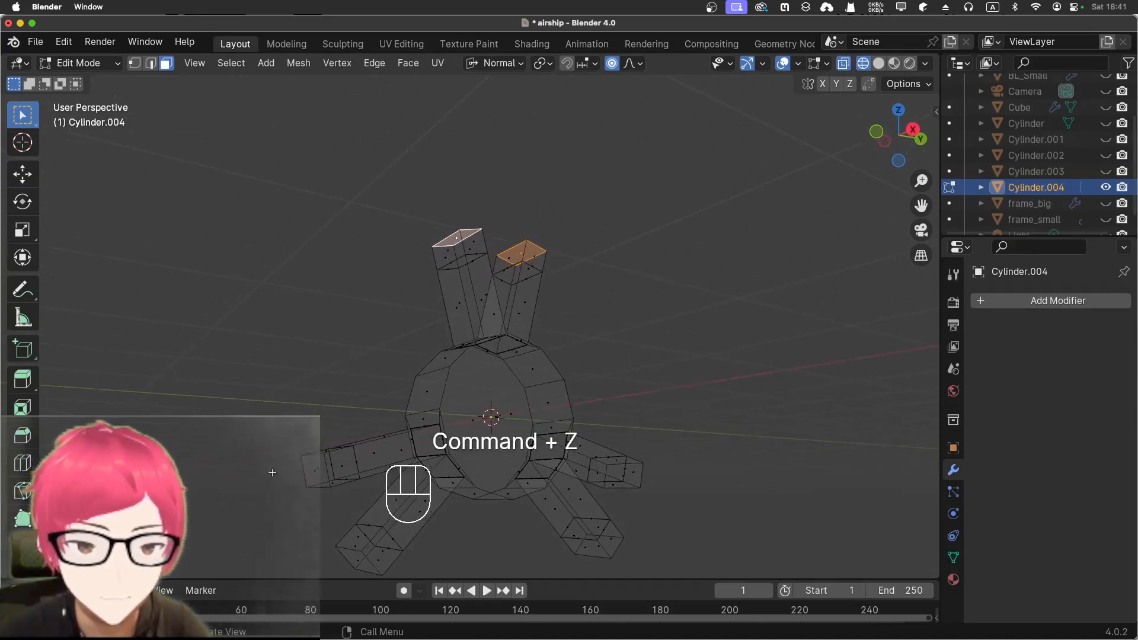
pyautogui.keyDown('shift'); pyautogui.click(315, 473); pyautogui.keyUp('shift')
pyautogui.moveTo(249, 470); pyautogui.dragTo(720, 544, button='middle')
pyautogui.keyDown('shift'); pyautogui.click(331, 465); pyautogui.keyUp('shift')
pyautogui.keyDown('shift'); pyautogui.click(652, 524); pyautogui.keyUp('shift')
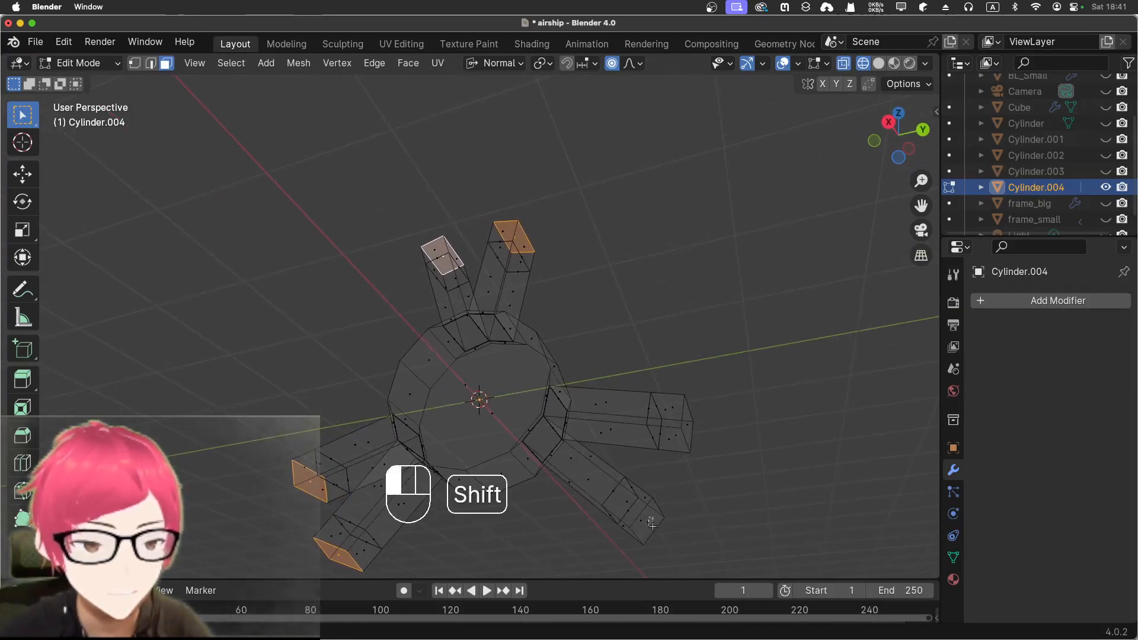
pyautogui.keyDown('shift'); pyautogui.click(647, 527); pyautogui.keyUp('shift')
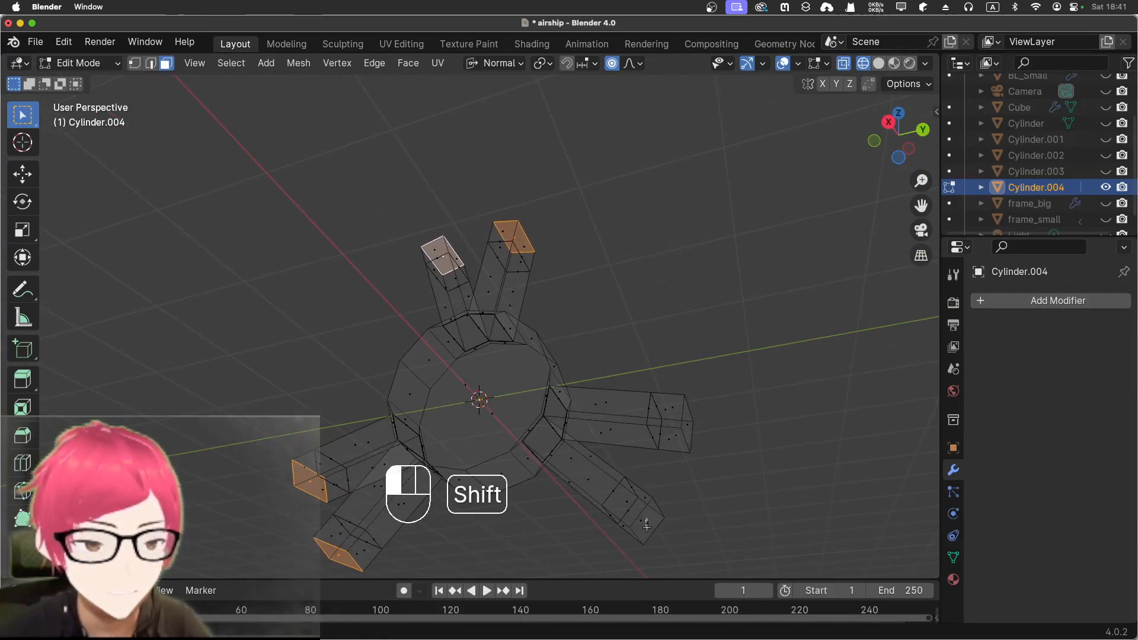
pyautogui.keyDown('shift'); pyautogui.click(687, 423); pyautogui.keyUp('shift')
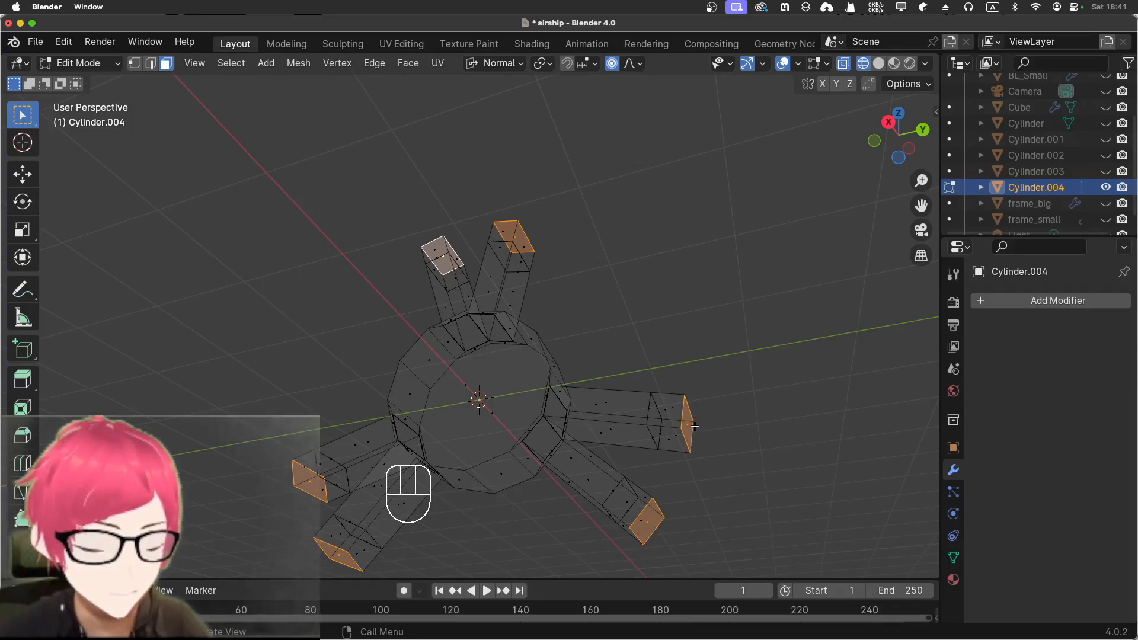
# Step: In the right side view, extrude the six blade tip faces individually outward by about 4.04 m
pyautogui.press('KP_3')
pyautogui.scroll(-3, 690, 421)
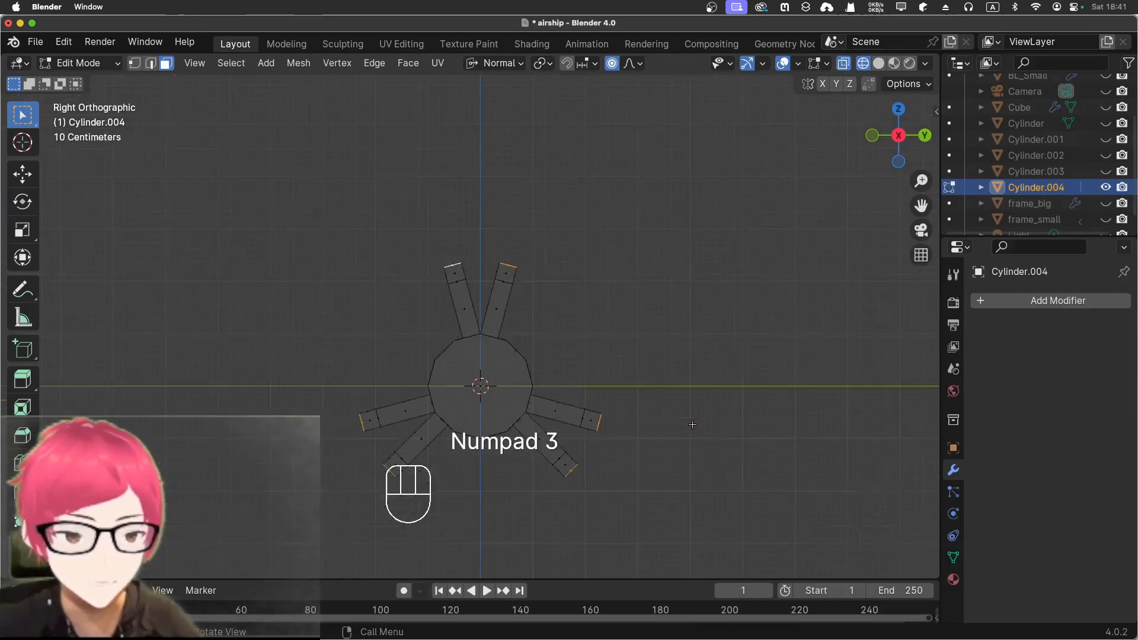
pyautogui.press('e')
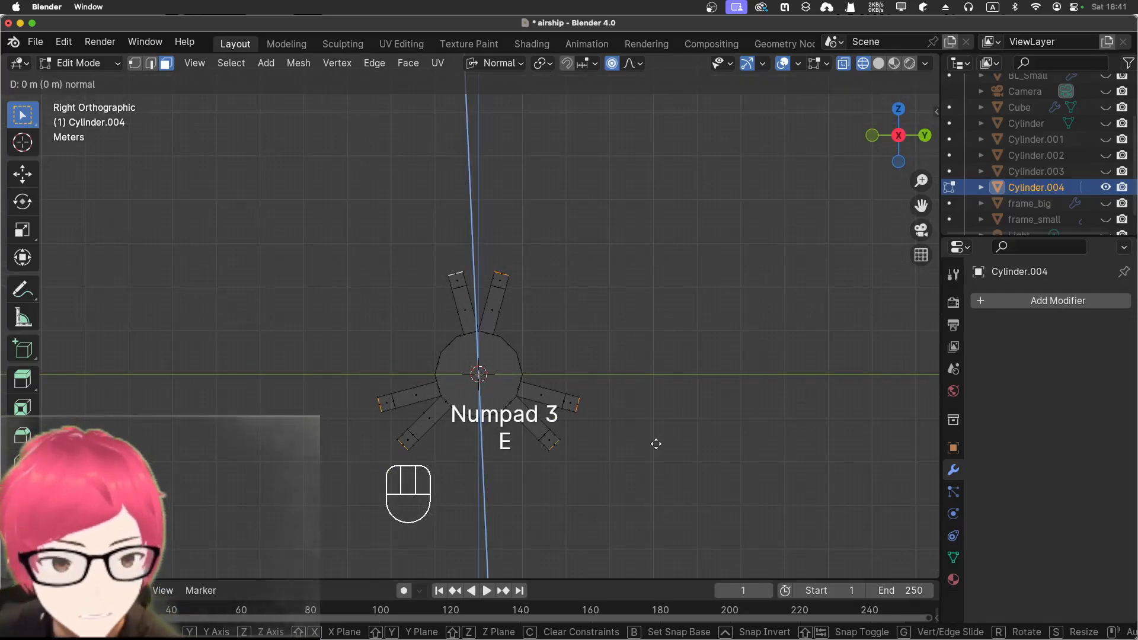
pyautogui.rightClick(658, 438)
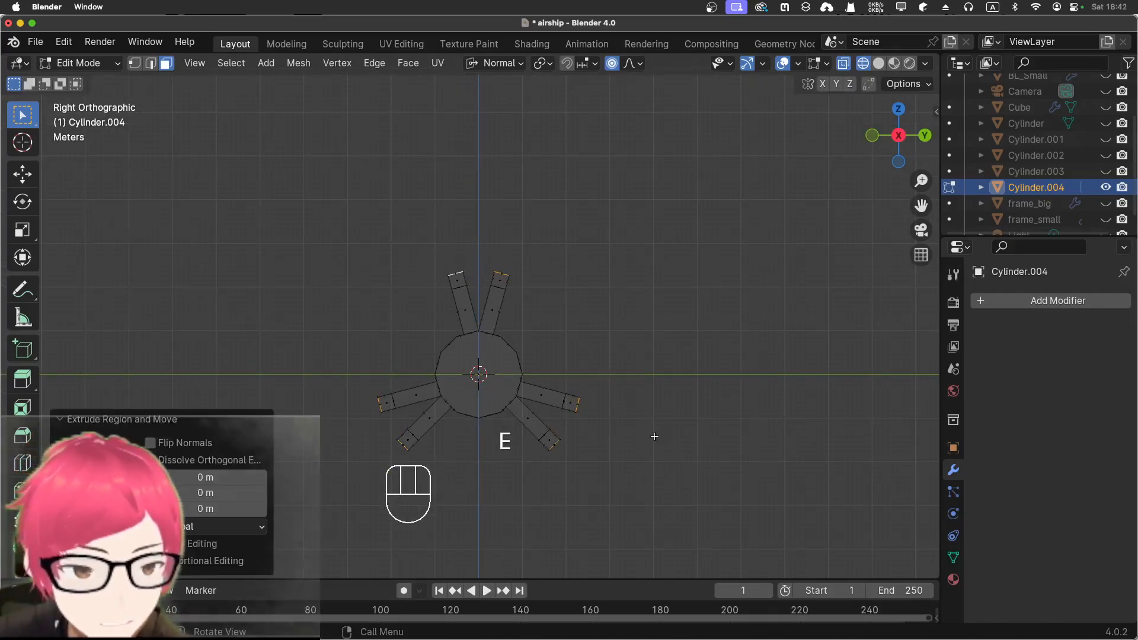
pyautogui.hotkey('alt', 'e')
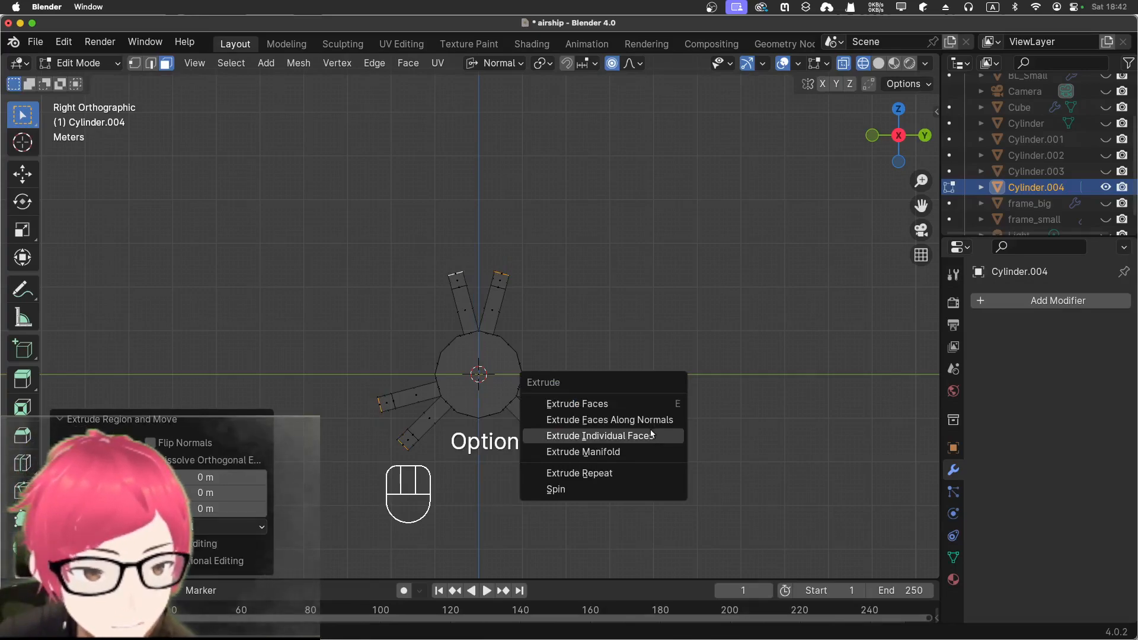
pyautogui.click(653, 435)
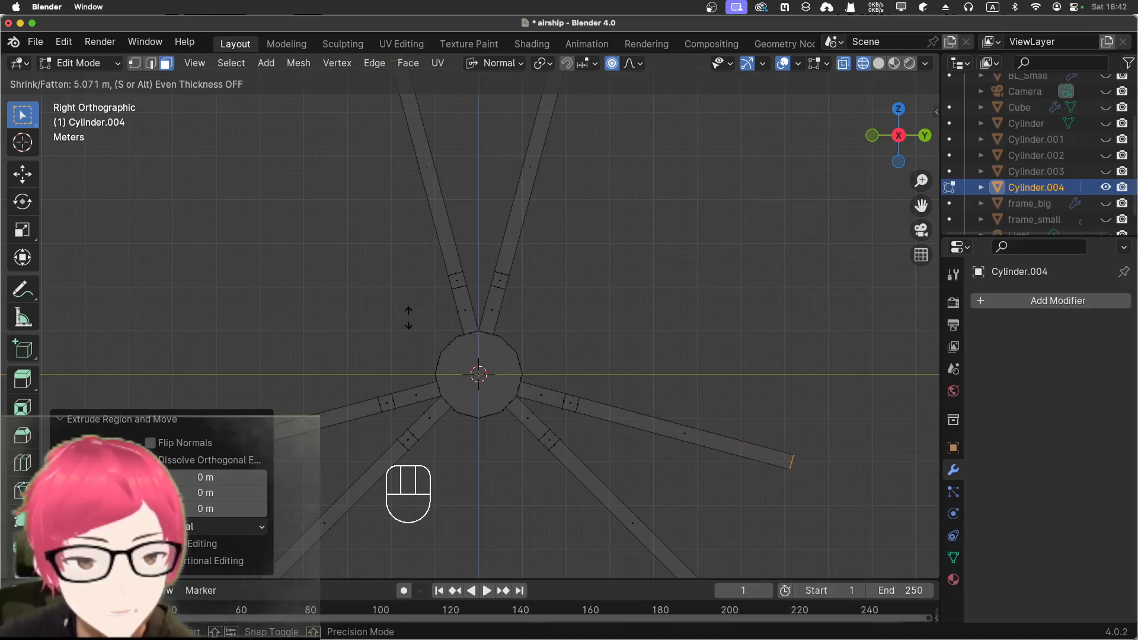
pyautogui.click(430, 333)
# Step: Extrude the six blade tip faces individually outward again by about 6.8 m to lengthen the blades
pyautogui.scroll(-4, 433, 331)
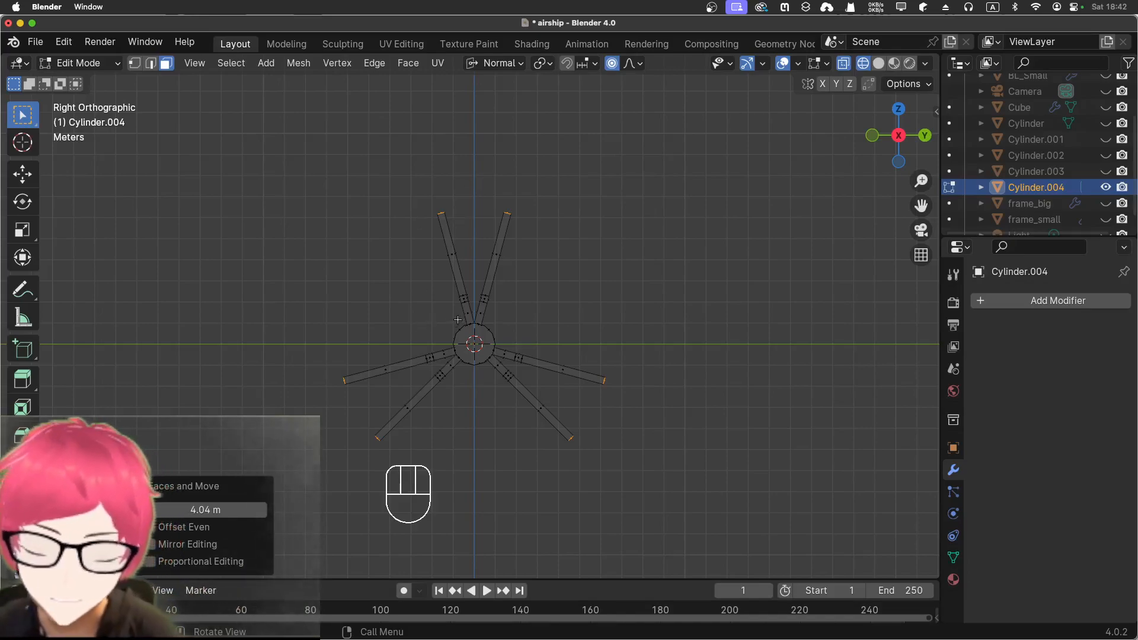
pyautogui.press('e')
pyautogui.rightClick(434, 286)
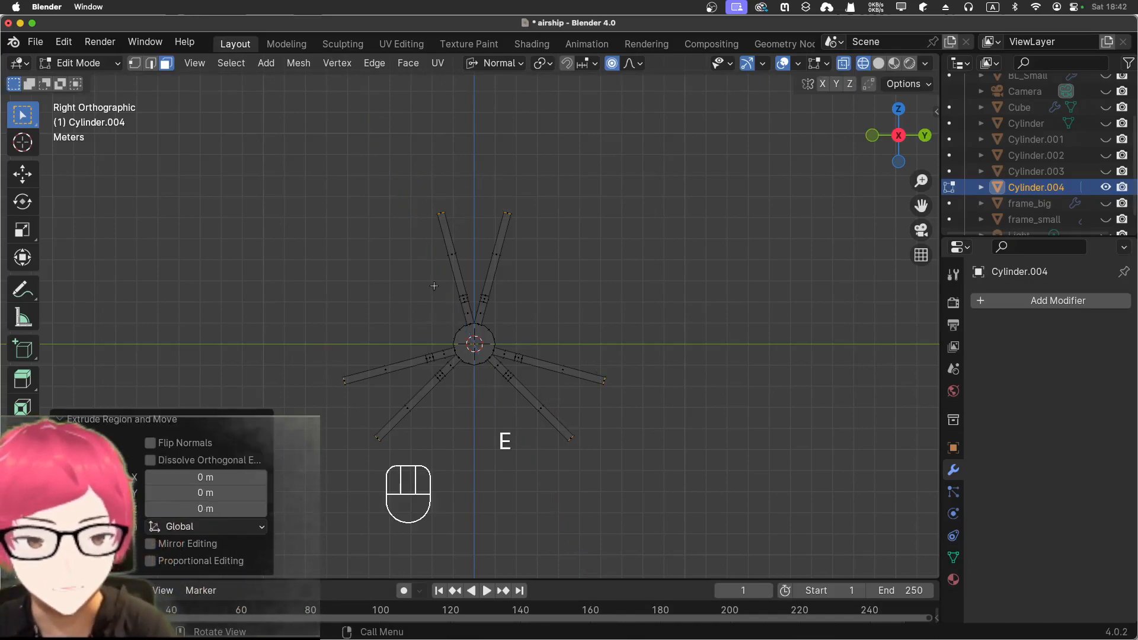
pyautogui.hotkey('alt', 'e')
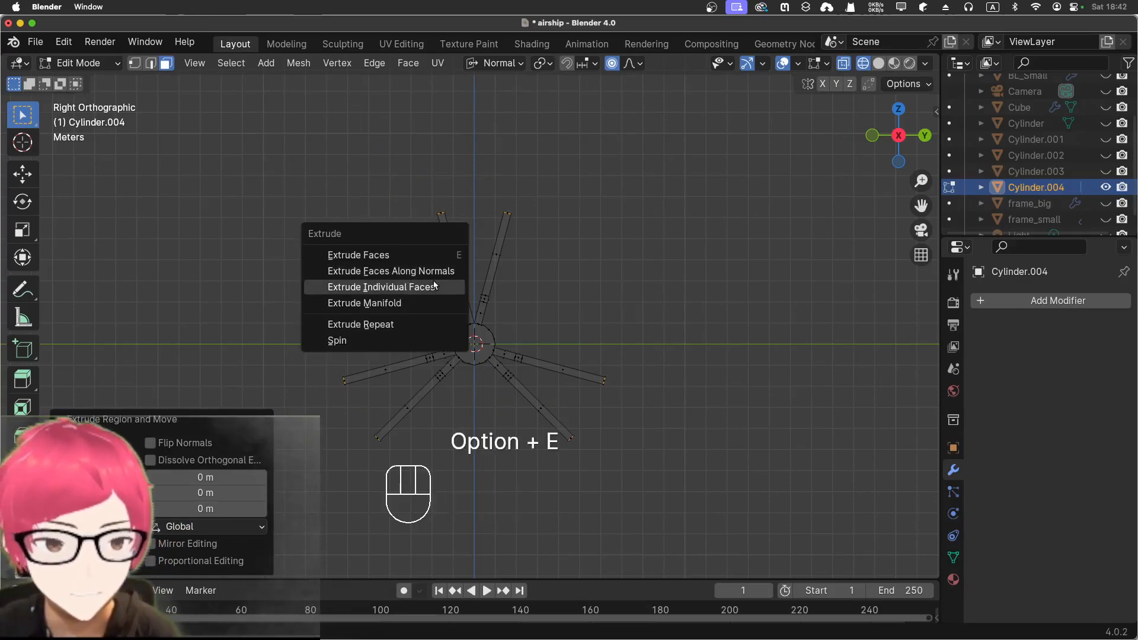
pyautogui.click(435, 286)
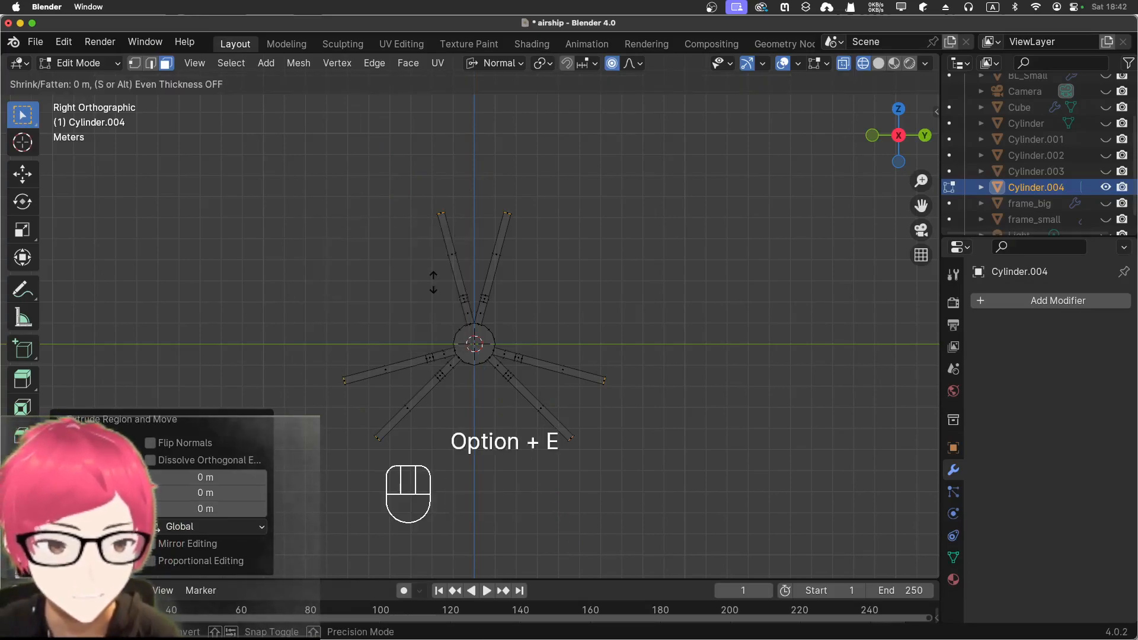
pyautogui.click(379, 210)
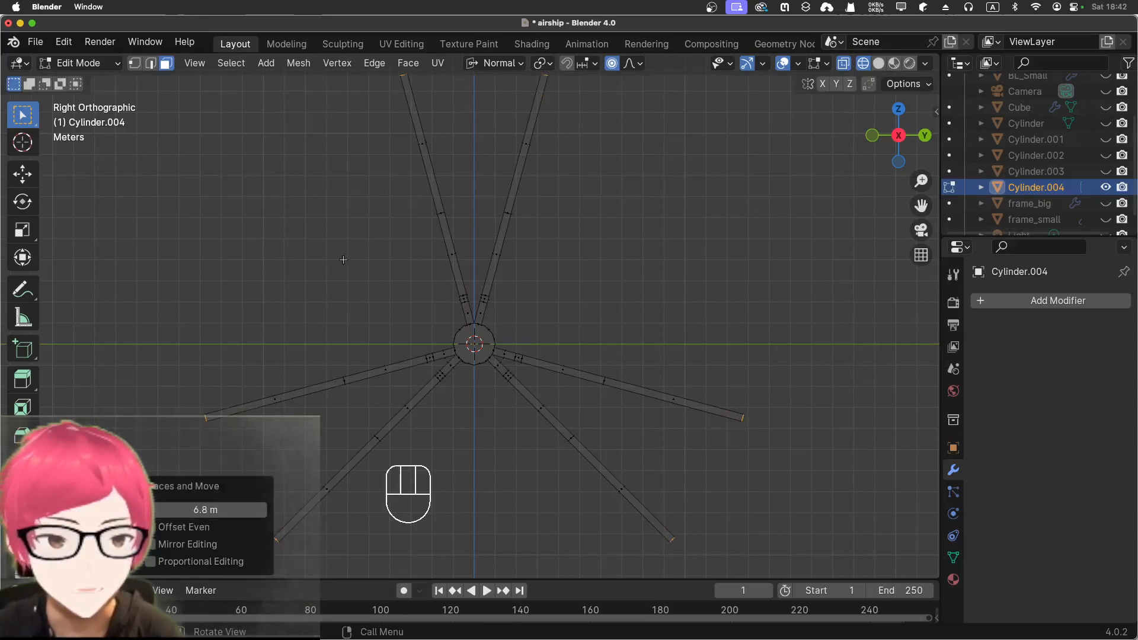
pyautogui.moveTo(346, 284); pyautogui.dragTo(324, 259, button='middle')
pyautogui.scroll(-3, 324, 270)
pyautogui.scroll(2, 324, 260)
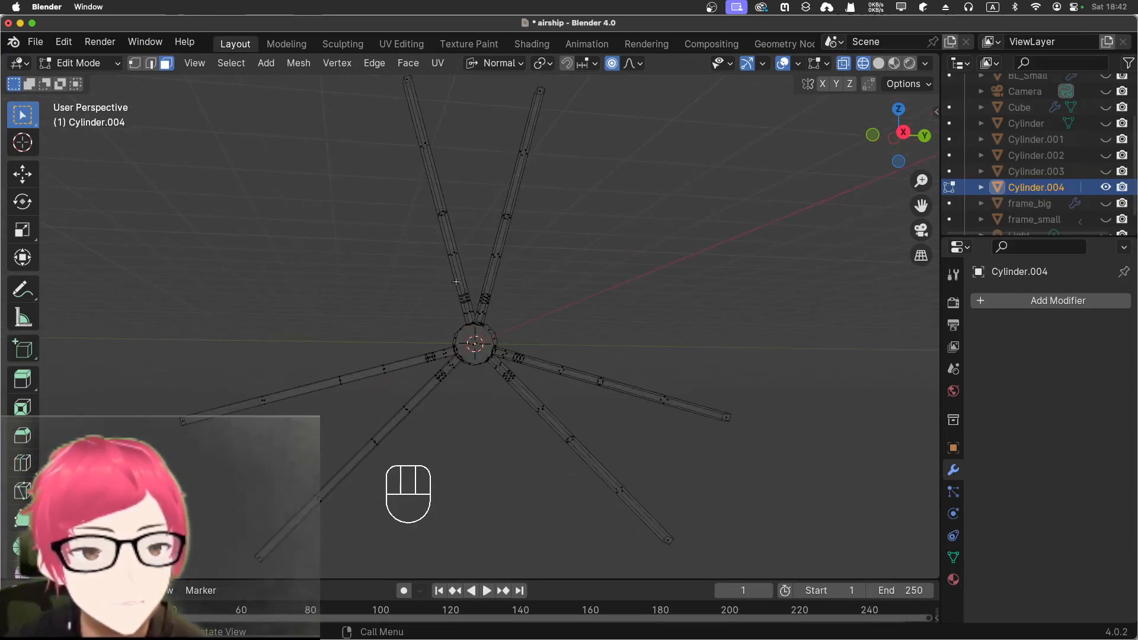
pyautogui.moveTo(442, 136); pyautogui.dragTo(435, 140, button='middle')
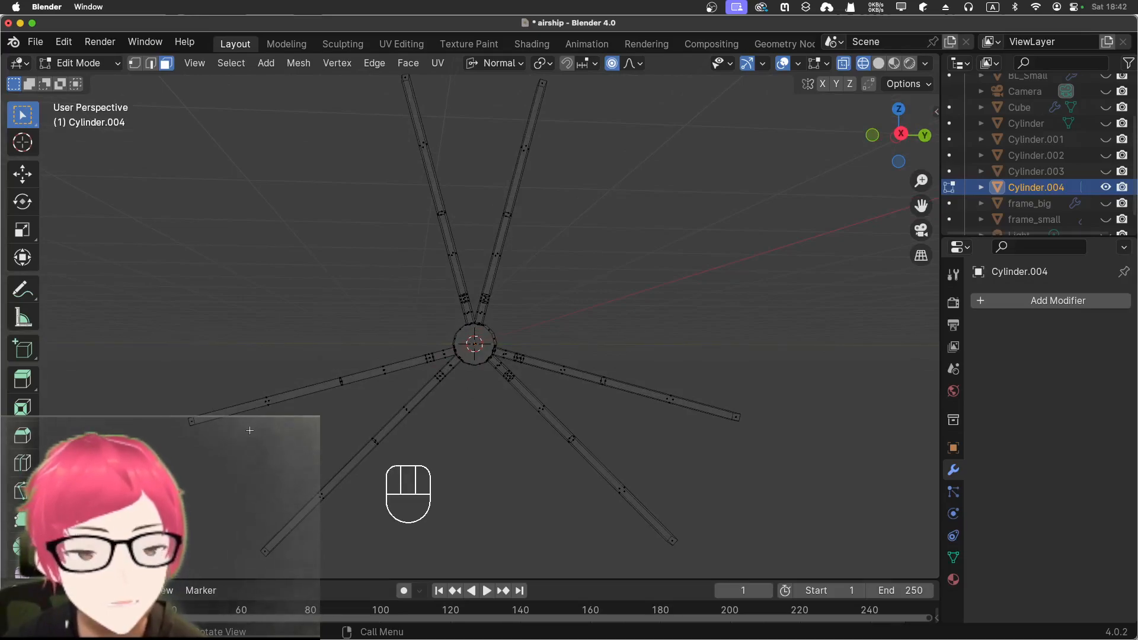
pyautogui.moveTo(242, 345); pyautogui.dragTo(277, 292, button='middle')
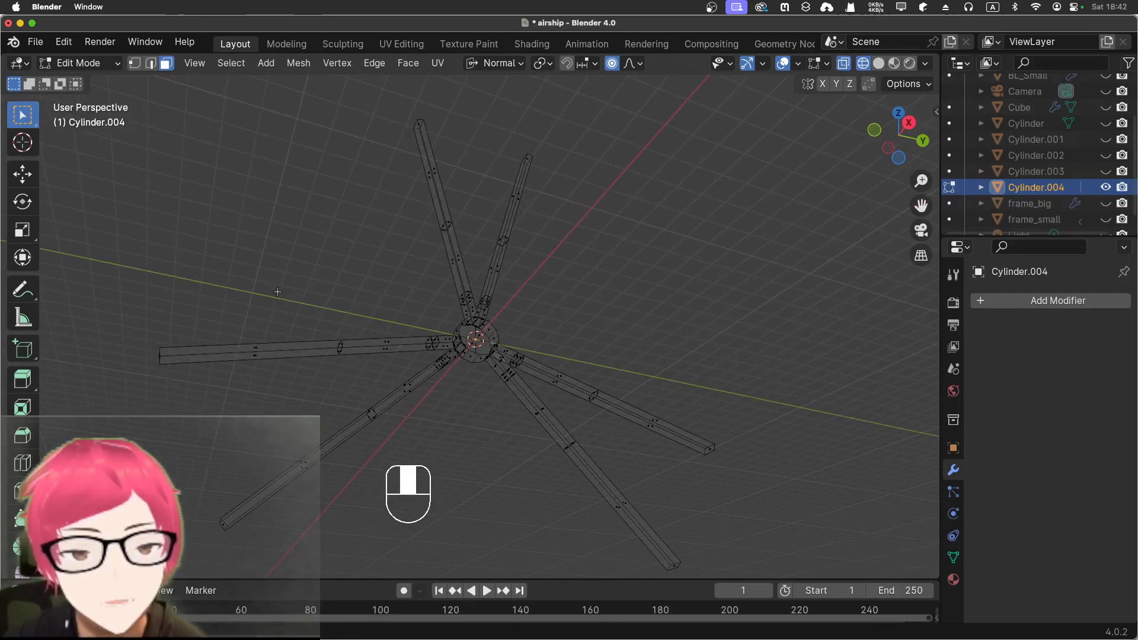
pyautogui.click(231, 358)
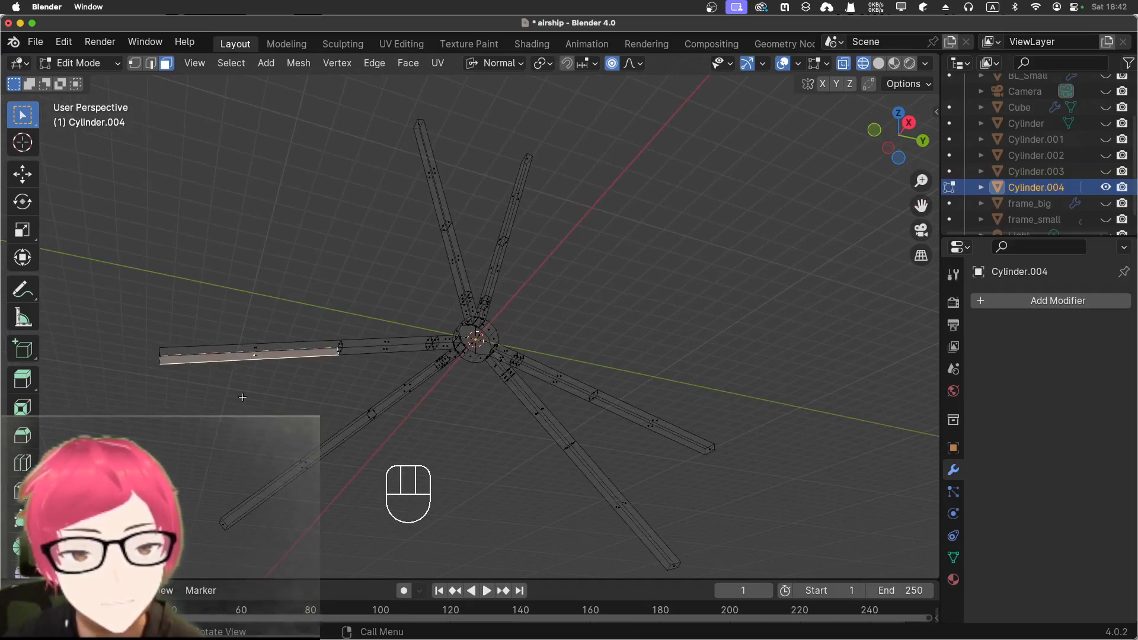
pyautogui.keyDown('shift'); pyautogui.click(374, 351); pyautogui.keyUp('shift')
pyautogui.scroll(2, 371, 412)
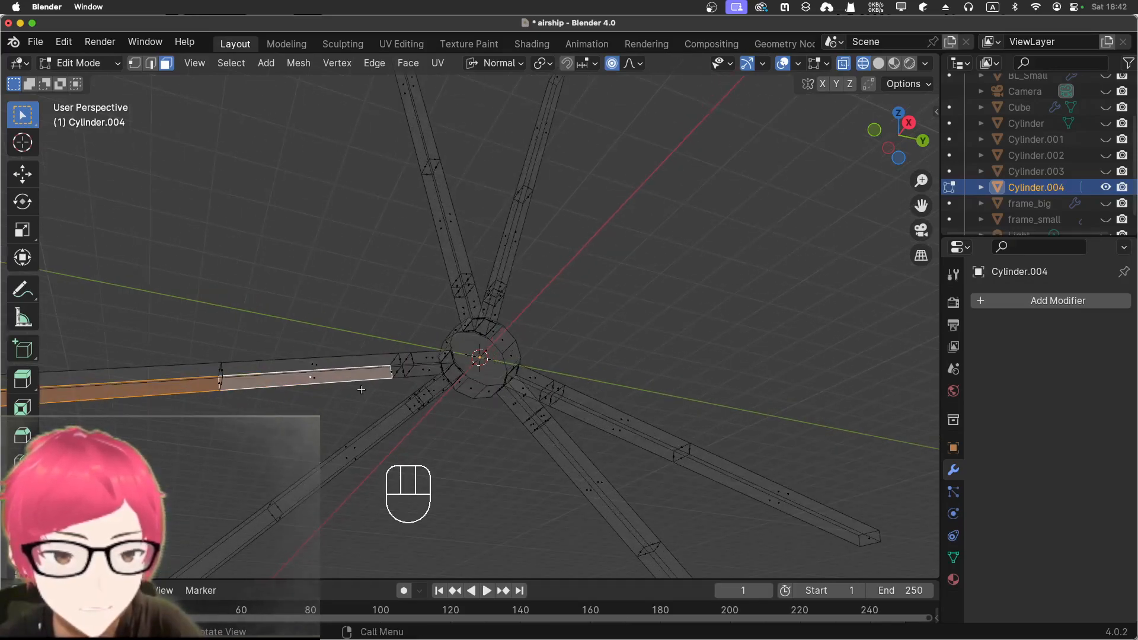
pyautogui.moveTo(377, 411); pyautogui.dragTo(354, 421, button='middle')
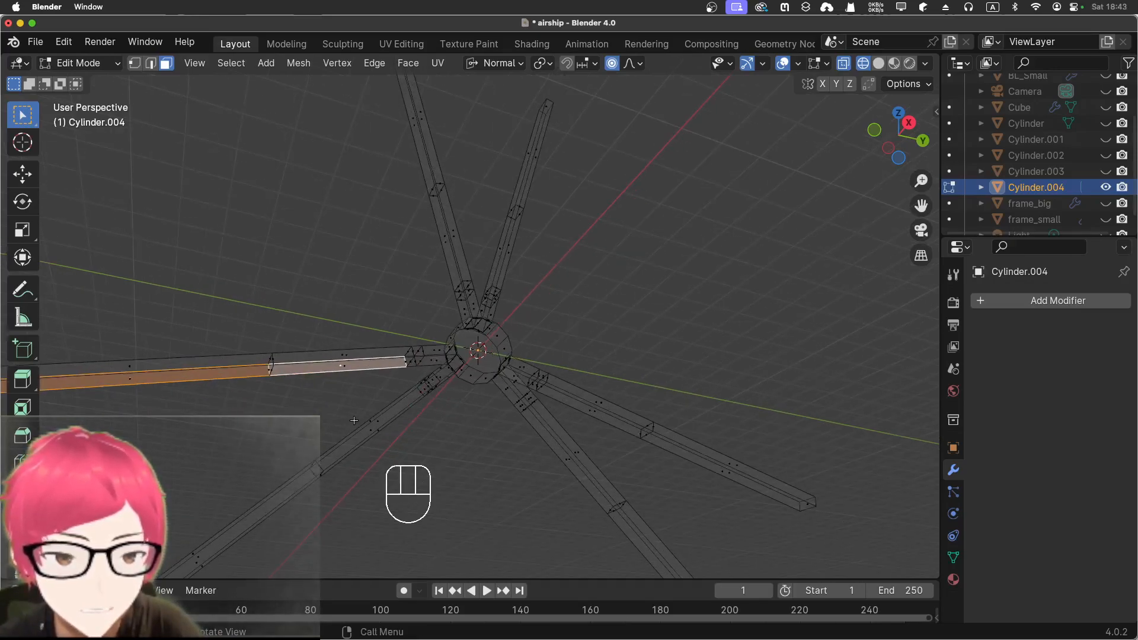
pyautogui.moveTo(266, 435); pyautogui.dragTo(340, 453, button='middle')
pyautogui.keyDown('shift'); pyautogui.moveTo(230, 288); pyautogui.dragTo(306, 271, button='middle'); pyautogui.keyUp('shift')
pyautogui.click(329, 380)
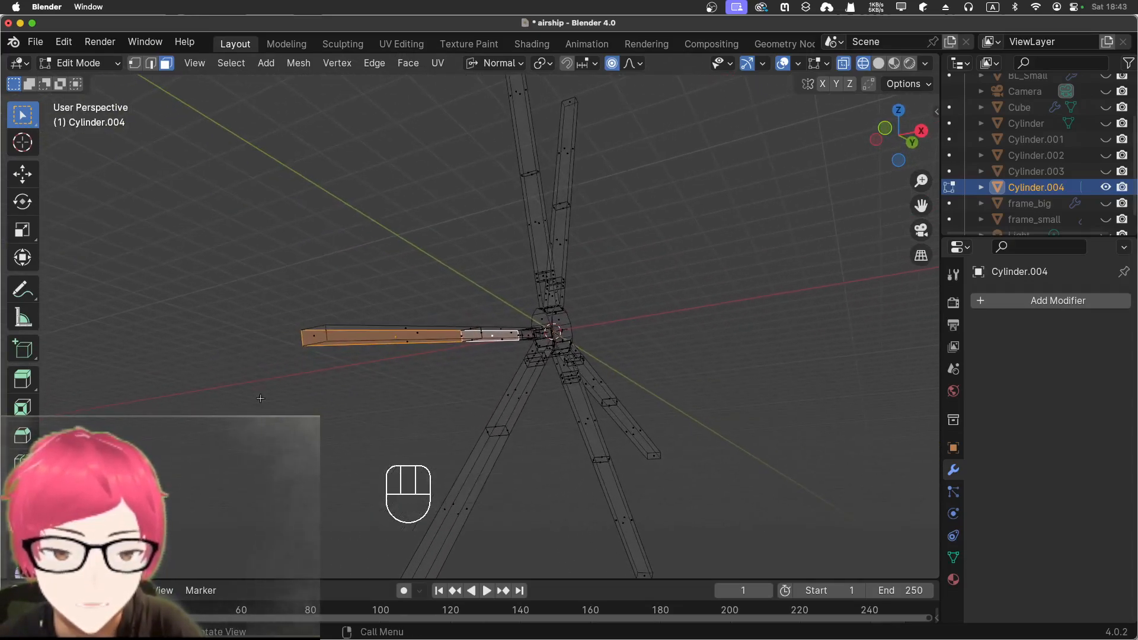
# Step: Turn off X-ray and select the side faces of one lower blade's two long segments that face its neighbouring blade
pyautogui.click(844, 64)
pyautogui.moveTo(419, 279); pyautogui.dragTo(466, 285, button='middle')
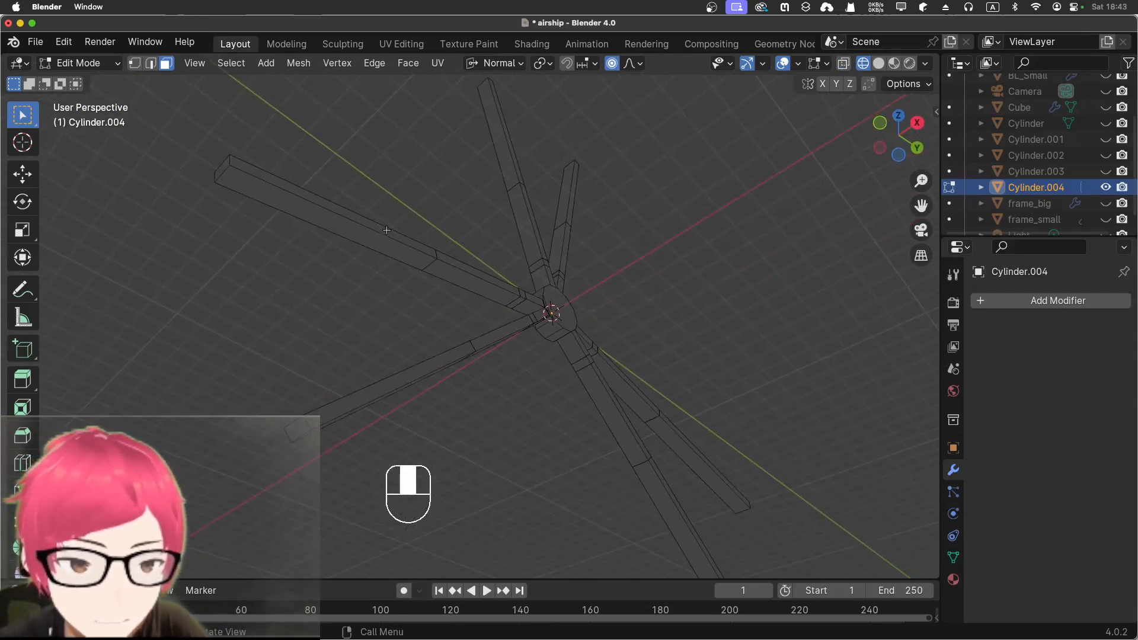
pyautogui.keyDown('shift'); pyautogui.click(466, 282); pyautogui.keyUp('shift')
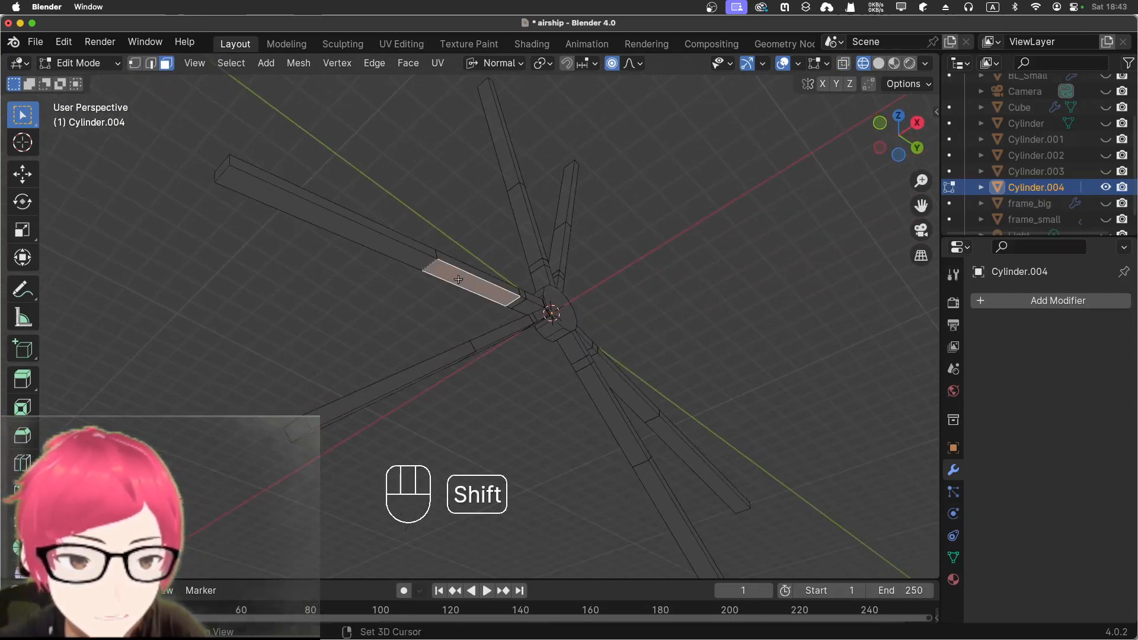
pyautogui.keyDown('shift'); pyautogui.click(358, 243); pyautogui.keyUp('shift')
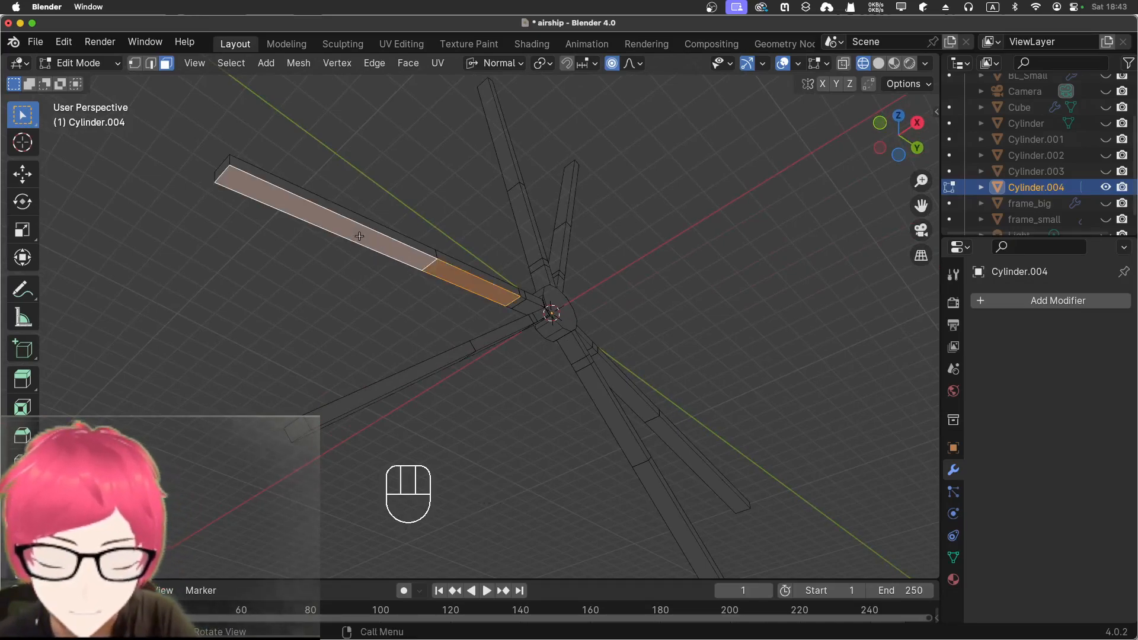
# Step: Try insetting the two selected blade side faces by about 0.294 m and undo the inset
pyautogui.press('i')
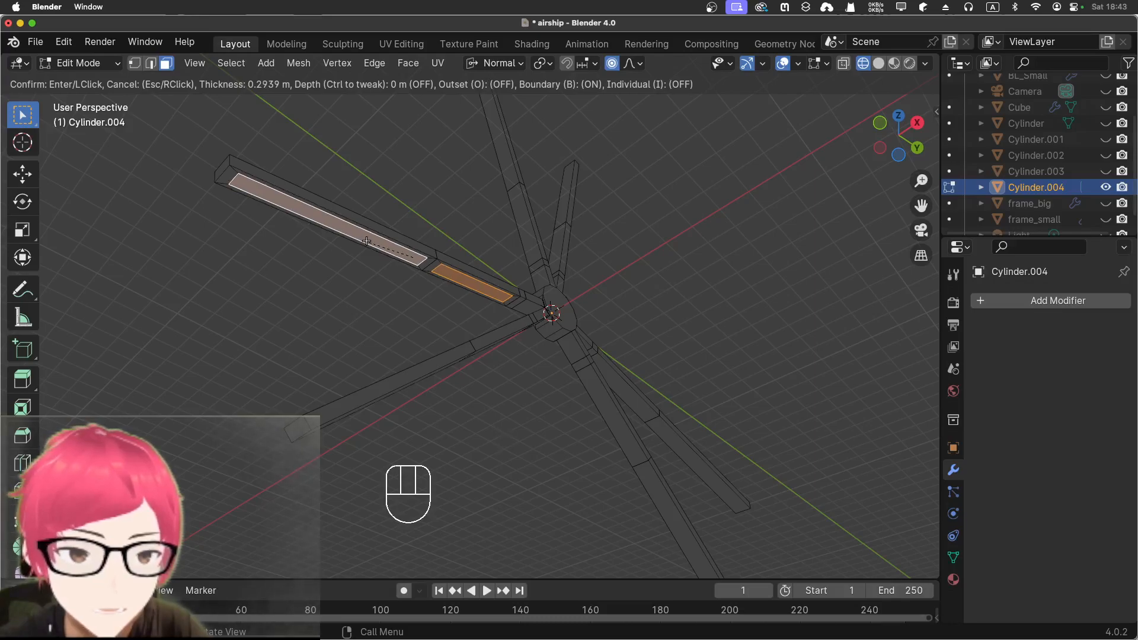
pyautogui.click(367, 241)
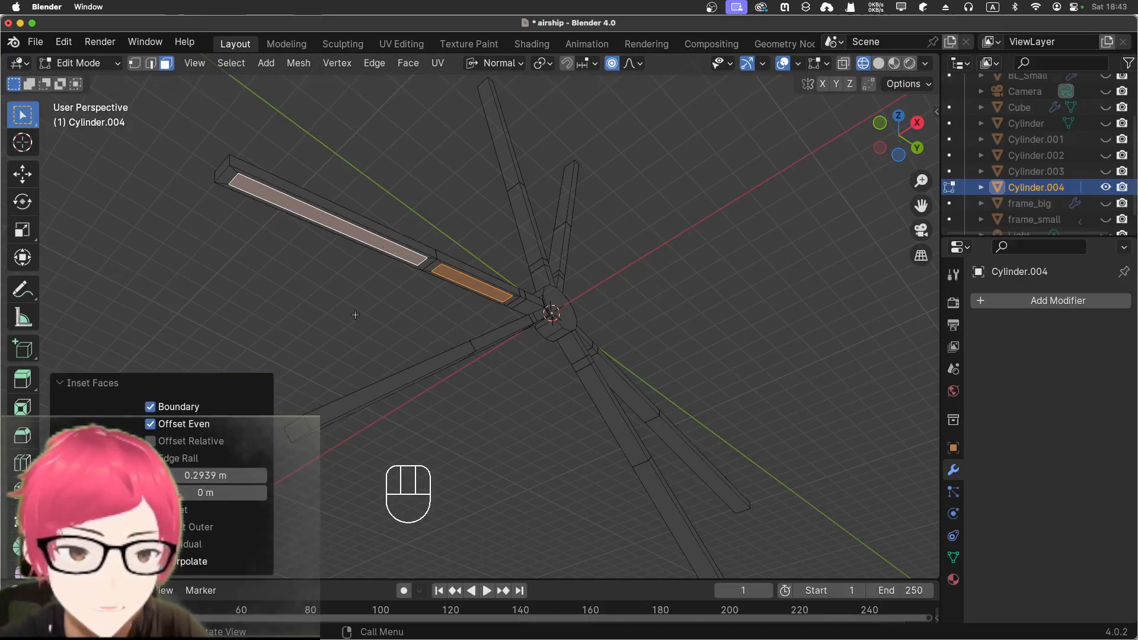
pyautogui.press('super+z')
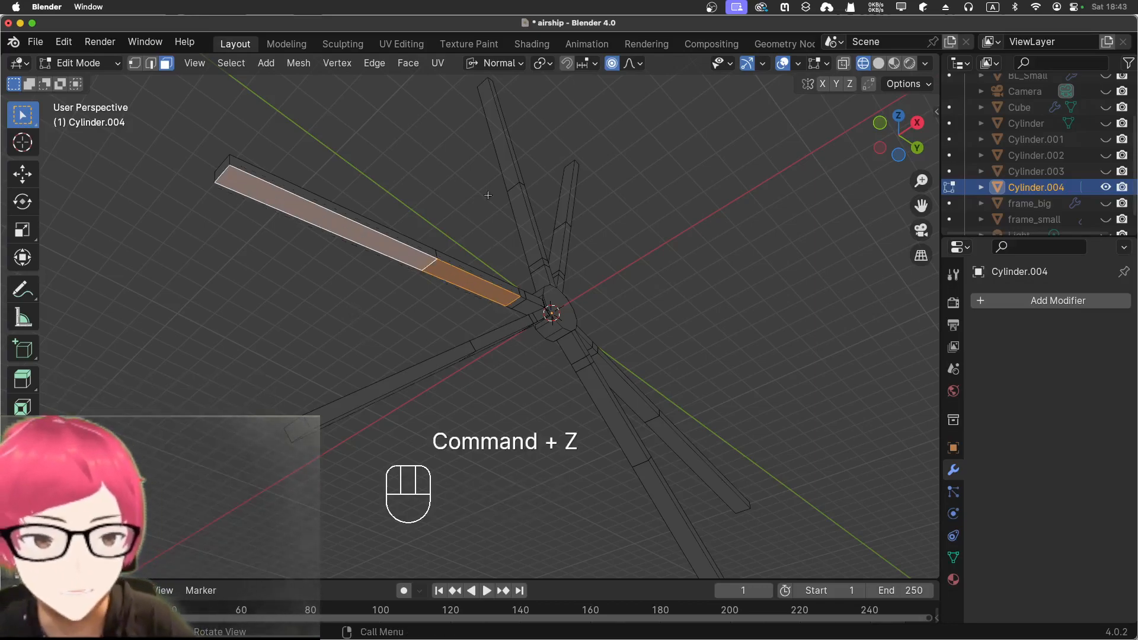
# Step: Add the facing side faces of the long segments on the other three lower blades to the selection
pyautogui.moveTo(355, 342); pyautogui.dragTo(489, 396, button='middle')
pyautogui.keyDown('shift'); pyautogui.click(538, 388); pyautogui.keyUp('shift')
pyautogui.moveTo(522, 470); pyautogui.dragTo(510, 422, button='middle')
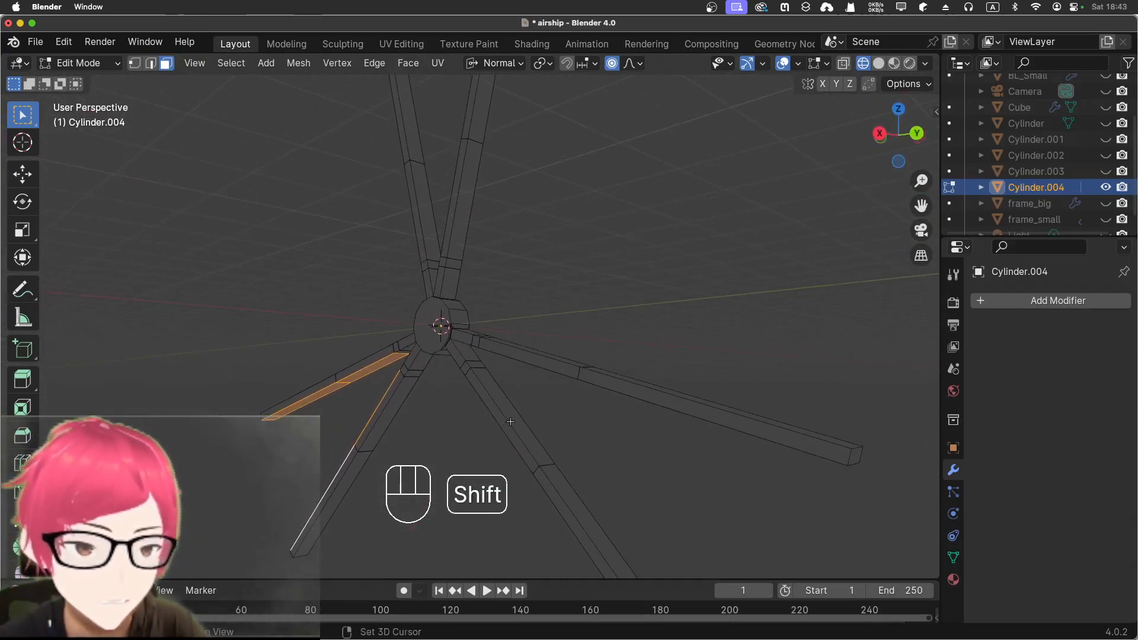
pyautogui.keyDown('shift'); pyautogui.click(514, 418); pyautogui.keyUp('shift')
pyautogui.moveTo(567, 495); pyautogui.dragTo(712, 247, button='middle')
pyautogui.keyDown('shift'); pyautogui.click(640, 197); pyautogui.keyUp('shift')
pyautogui.keyDown('shift'); pyautogui.click(683, 186); pyautogui.keyUp('shift')
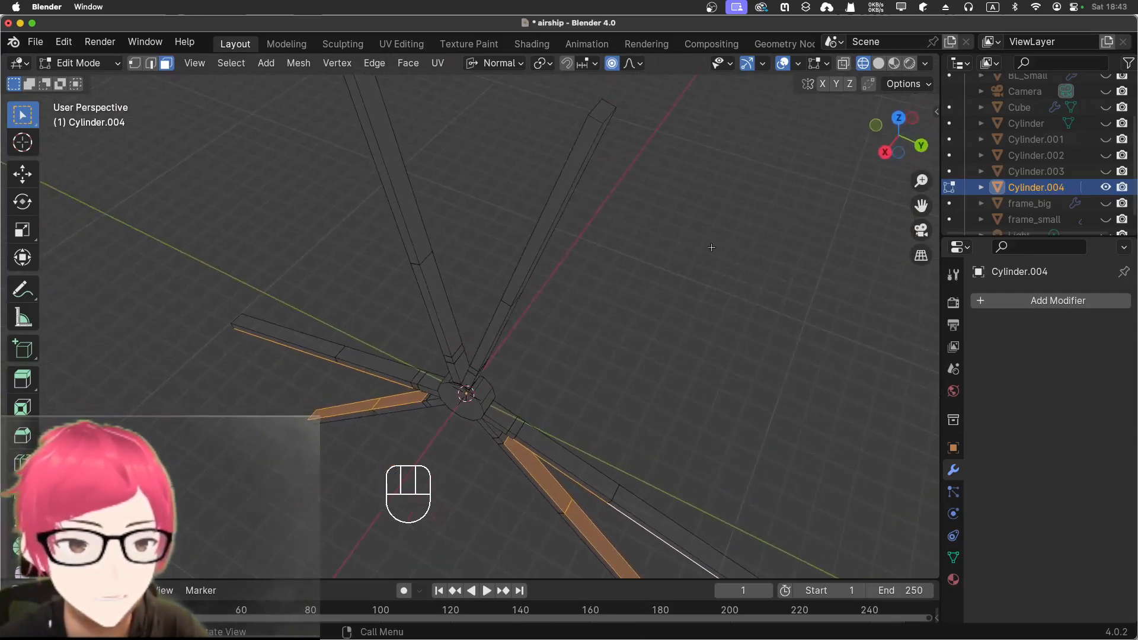
# Step: Add the facing side faces of both long segments on the two upper blades to the selection
pyautogui.keyDown('shift'); pyautogui.click(435, 286); pyautogui.keyUp('shift')
pyautogui.keyDown('shift'); pyautogui.click(408, 196); pyautogui.keyUp('shift')
pyautogui.moveTo(408, 196); pyautogui.dragTo(618, 185, button='middle')
pyautogui.keyDown('shift'); pyautogui.click(579, 232); pyautogui.keyUp('shift')
pyautogui.keyDown('shift'); pyautogui.click(608, 152); pyautogui.keyUp('shift')
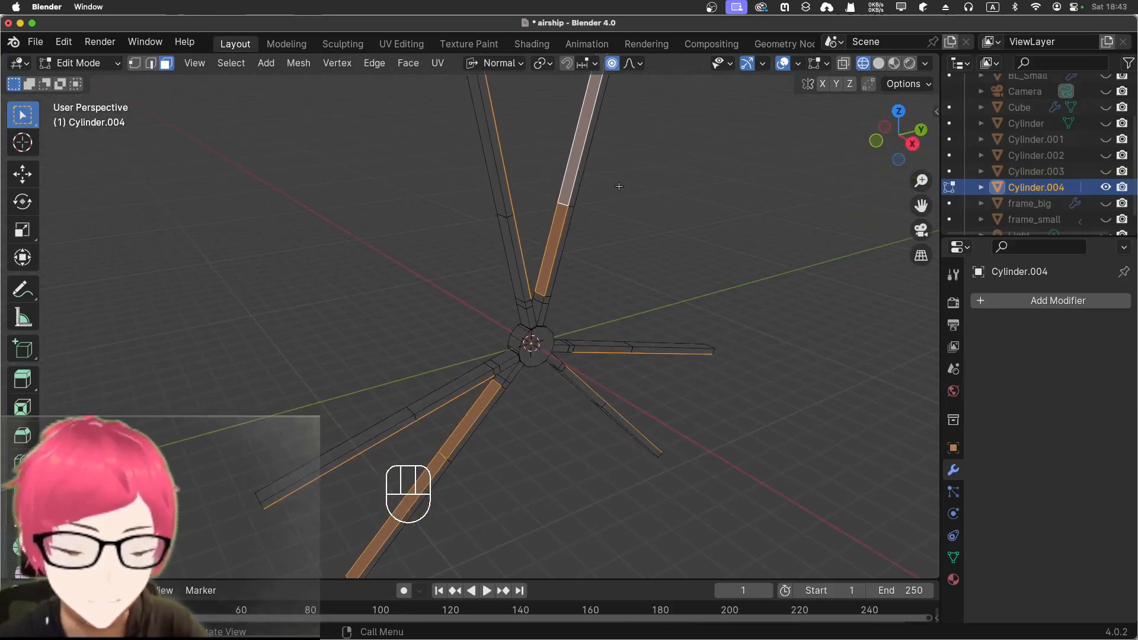
# Step: Inset all the selected blade side faces by about 0.375 m and clear the selection
pyautogui.press('i')
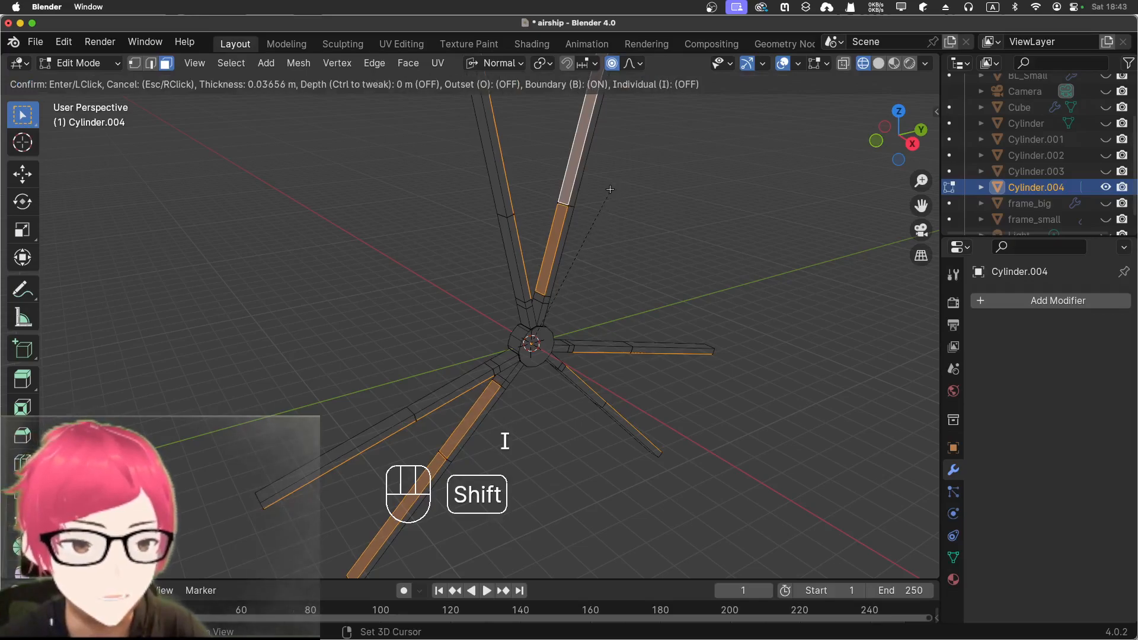
pyautogui.click(557, 236)
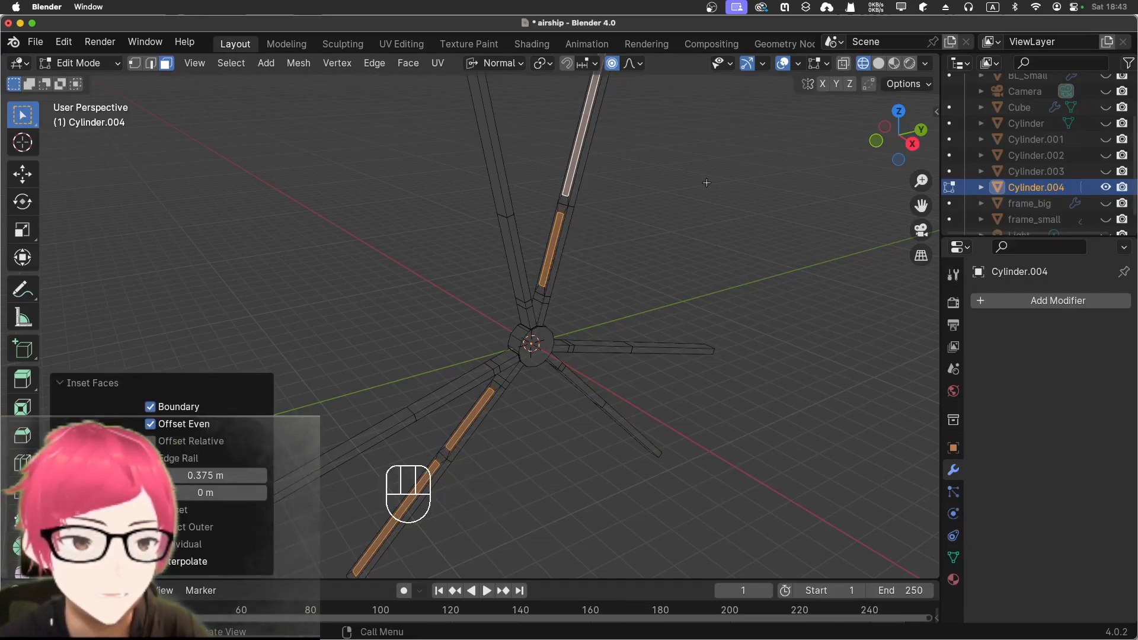
pyautogui.moveTo(686, 215); pyautogui.dragTo(517, 171, button='middle')
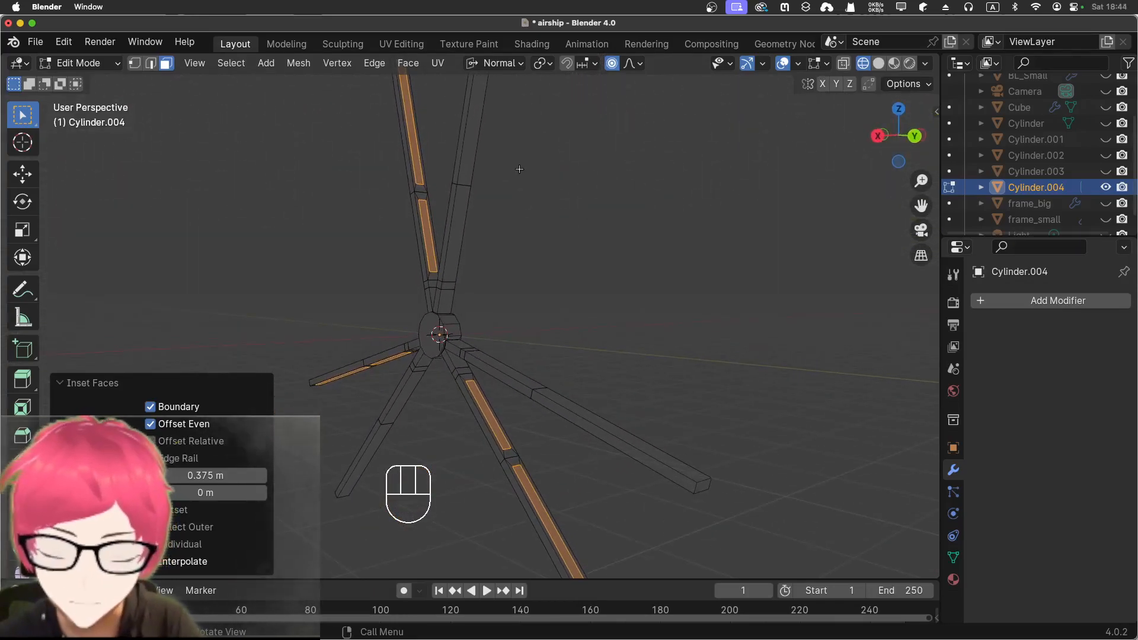
pyautogui.press('x')
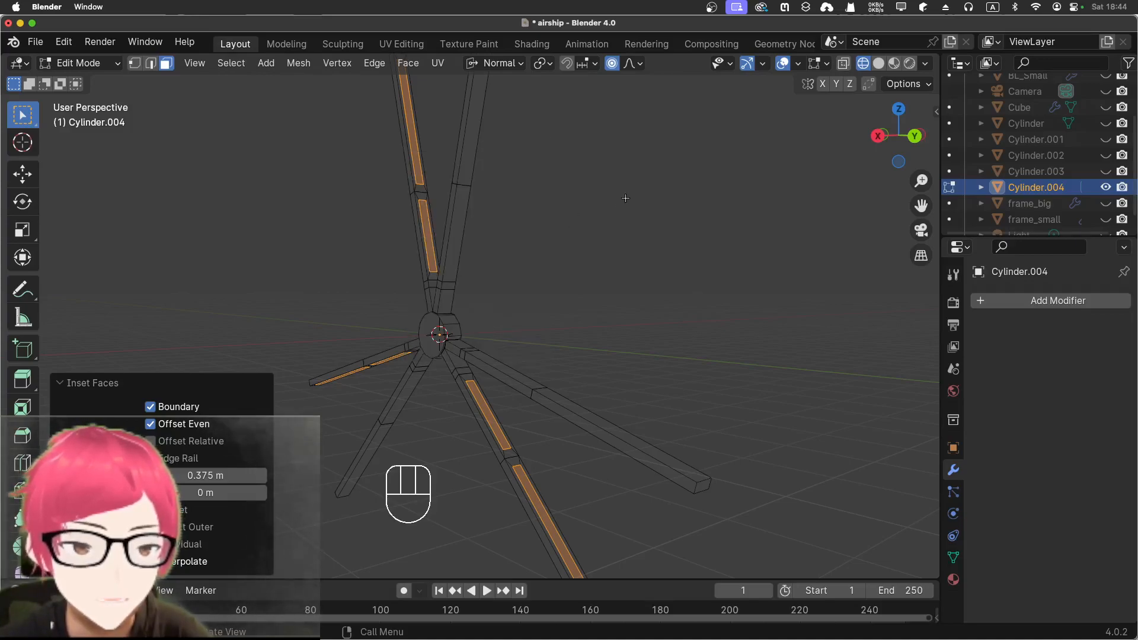
pyautogui.click(606, 271)
# Step: Select the two inset faces that face each other on the outer segments of one lower blade pair
pyautogui.moveTo(604, 272); pyautogui.dragTo(635, 148, button='middle')
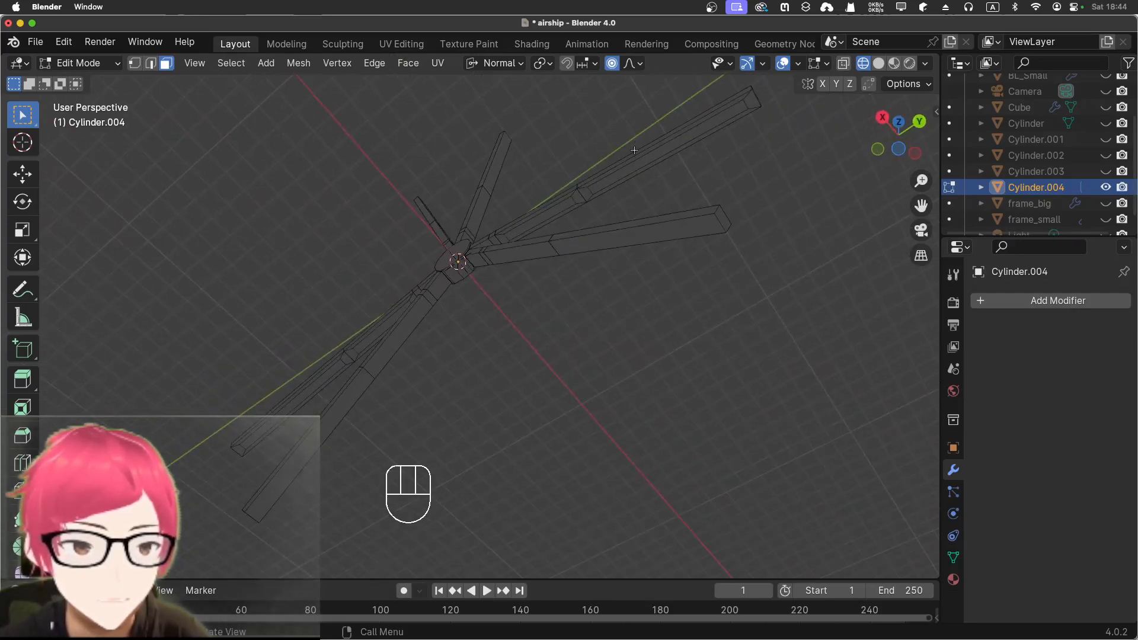
pyautogui.click(636, 169)
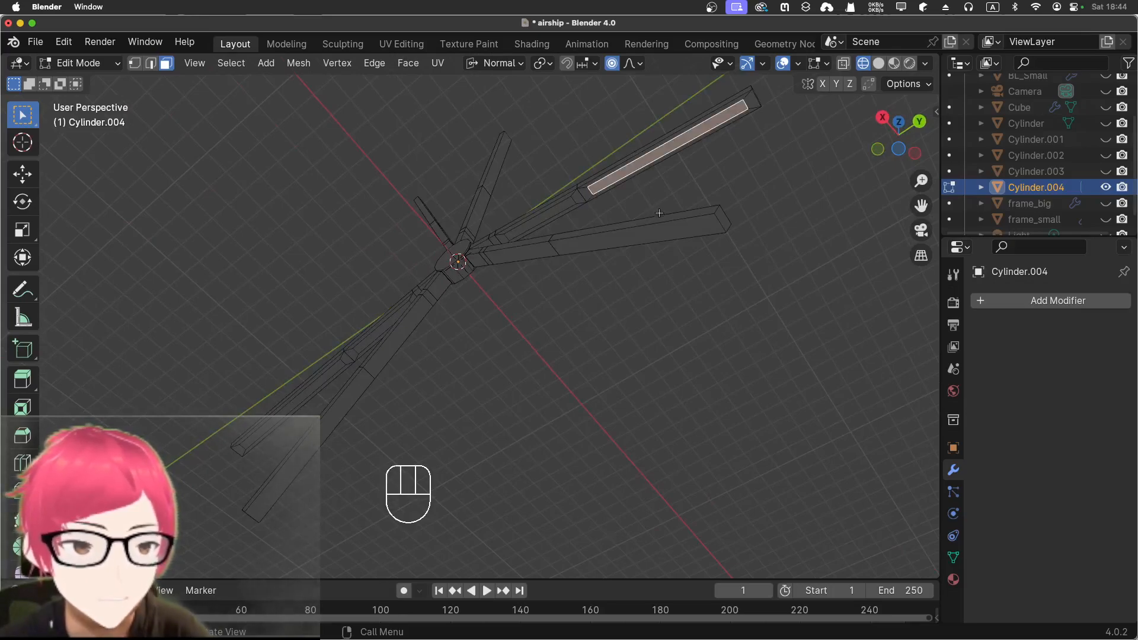
pyautogui.moveTo(674, 193); pyautogui.dragTo(635, 318, button='middle')
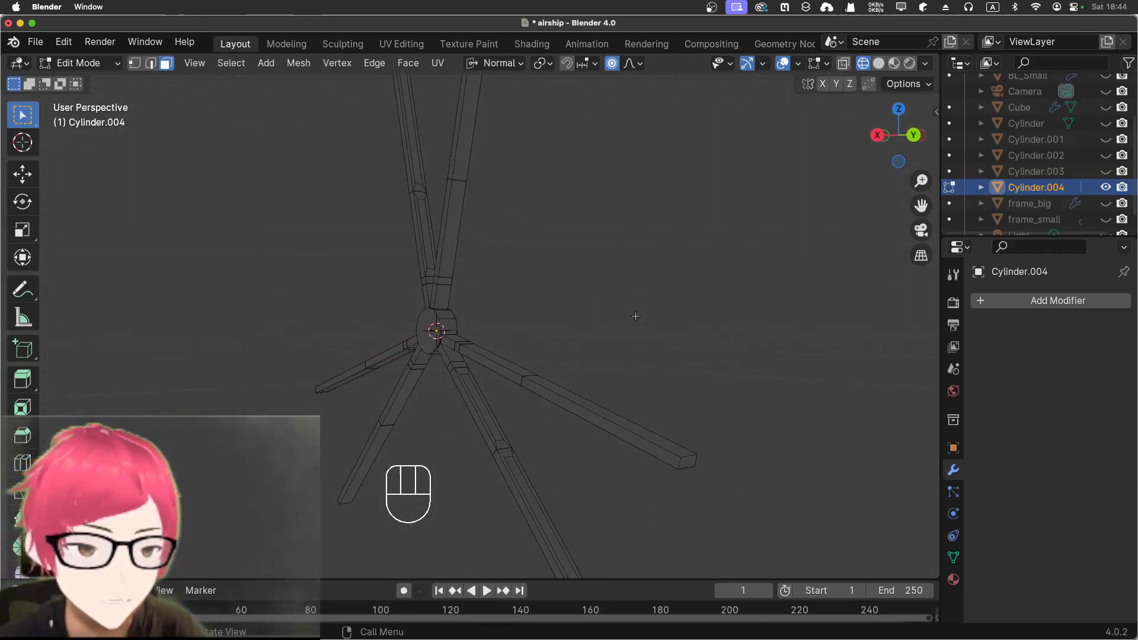
pyautogui.keyDown('shift'); pyautogui.click(517, 475); pyautogui.keyUp('shift')
pyautogui.moveTo(548, 461); pyautogui.dragTo(575, 442, button='middle')
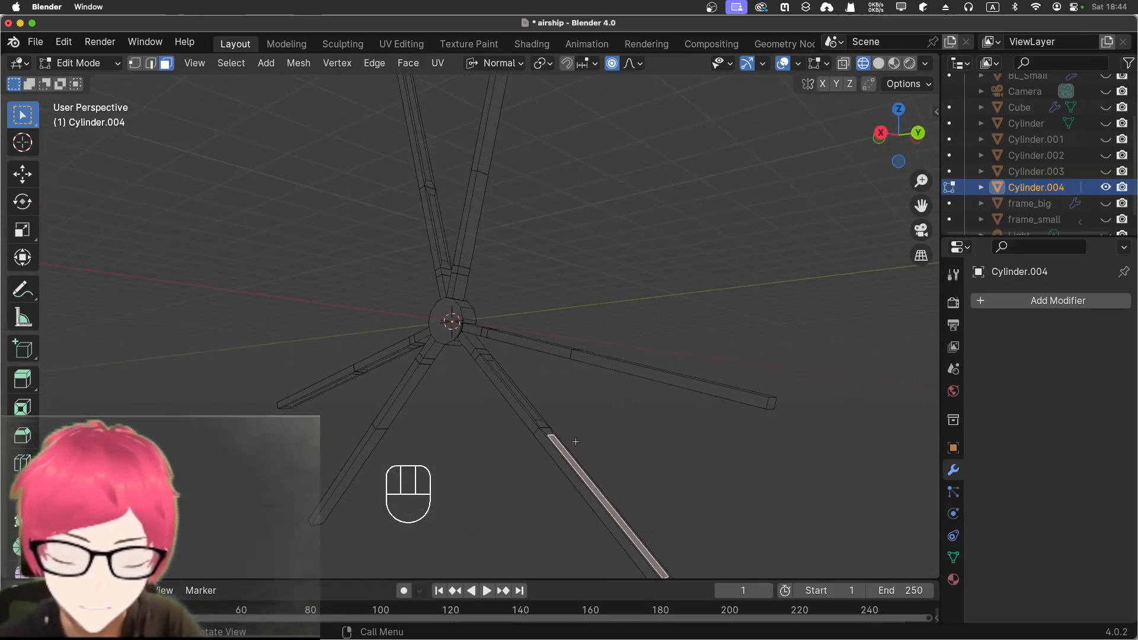
# Step: Try filling the gap between the two selected inset faces with a new face and clear the selection
pyautogui.press('f')
pyautogui.click(724, 488)
pyautogui.moveTo(728, 489); pyautogui.dragTo(828, 116, button='middle')
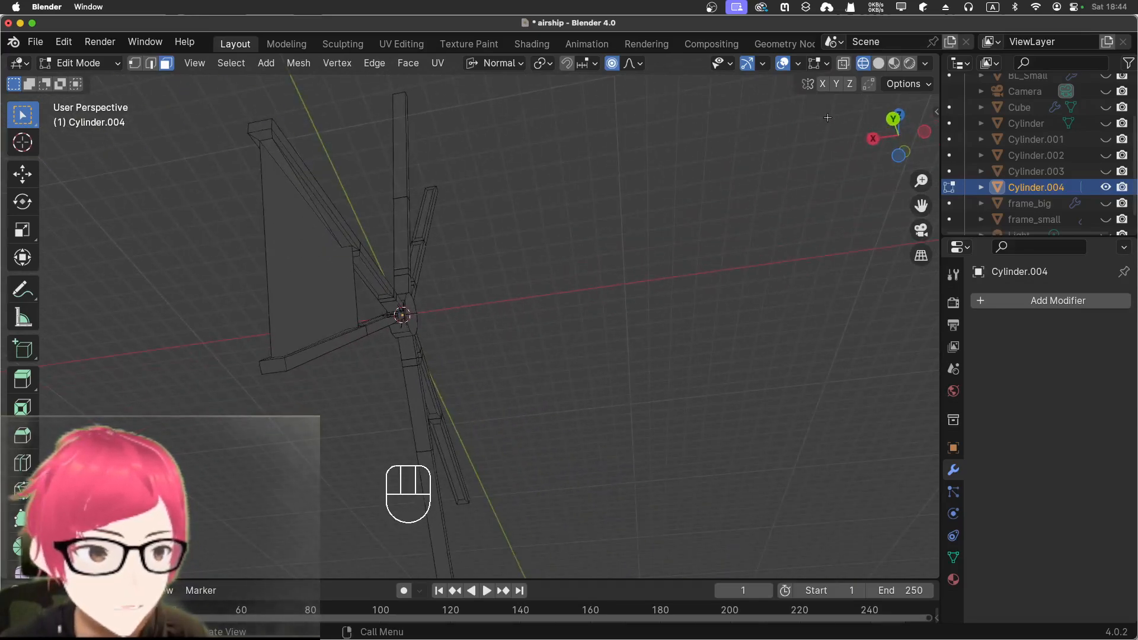
# Step: Turn on X-ray and switch the viewport to Solid shading
pyautogui.click(843, 63)
pyautogui.moveTo(510, 299); pyautogui.dragTo(568, 287, button='middle')
pyautogui.scroll(-3, 625, 285)
pyautogui.click(879, 63)
pyautogui.scroll(2, 762, 360)
# Step: Undo the deselection and the fill between the two lower blades
pyautogui.press('super+z')
pyautogui.press('super+z')
pyautogui.moveTo(271, 288); pyautogui.dragTo(304, 316, button='middle')
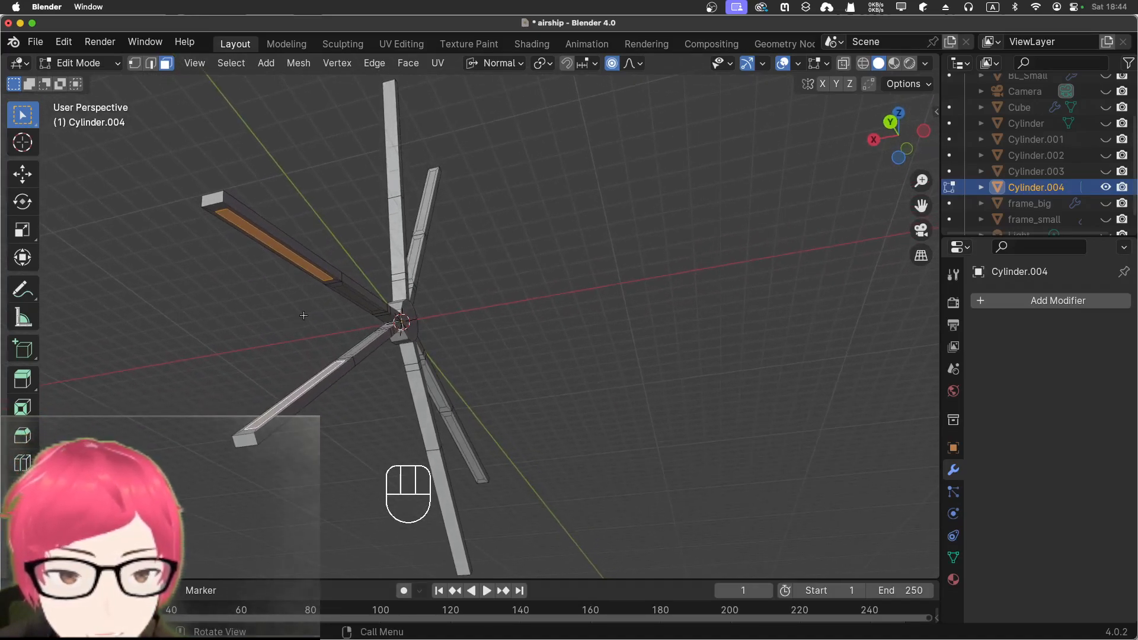